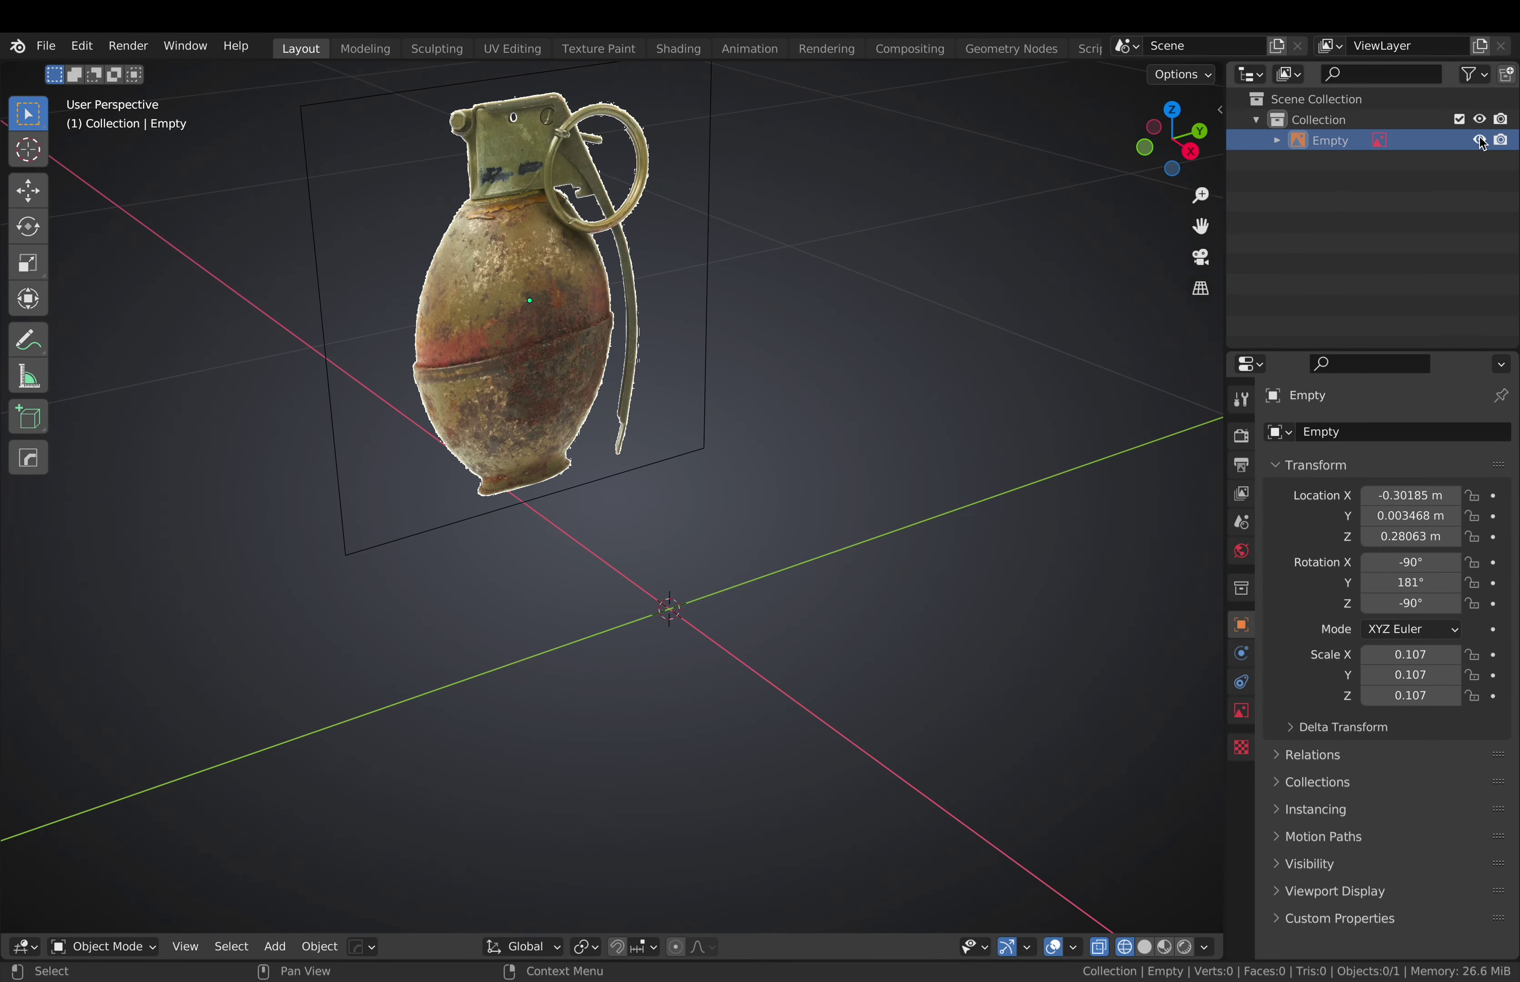
Add a default 2 m mesh cube next to the grenade reference image
key("shift+a")
left_click(867, 467)
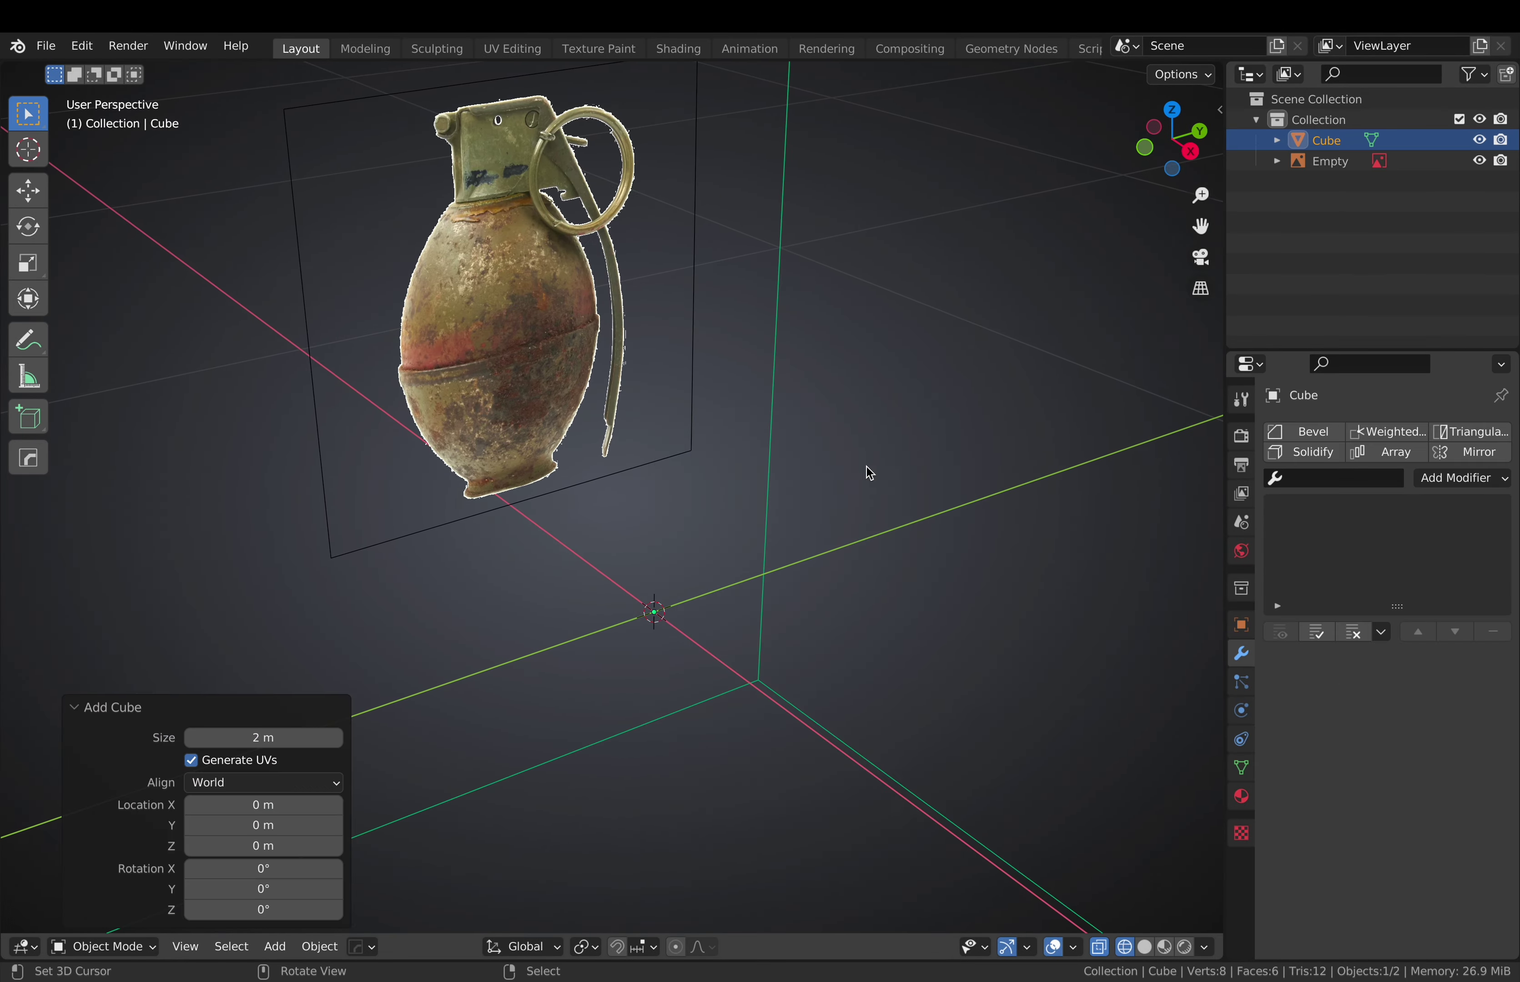
Scale the cube by 0.107 to about 10 cm and show its transform values
scroll(887, 506, "down", 5)
type("s0.107")
key("Return")
key("n")
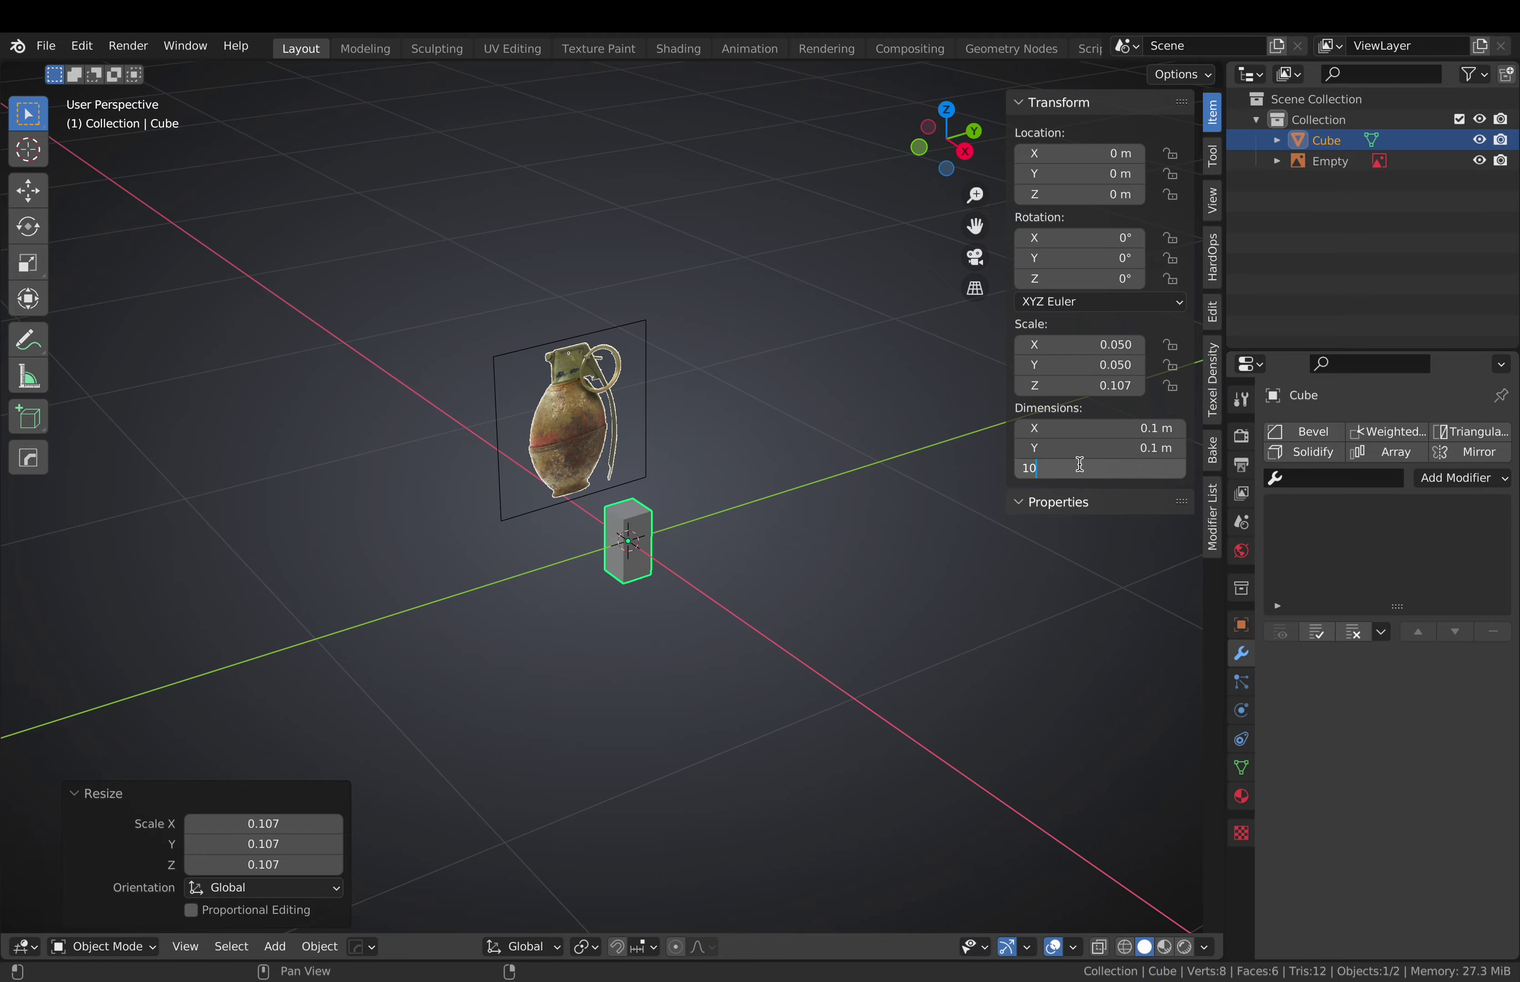
From the side view, resize the reference image and raise it vertically against the cube
left_click(736, 503)
middle_click_drag(737, 502, 628, 539)
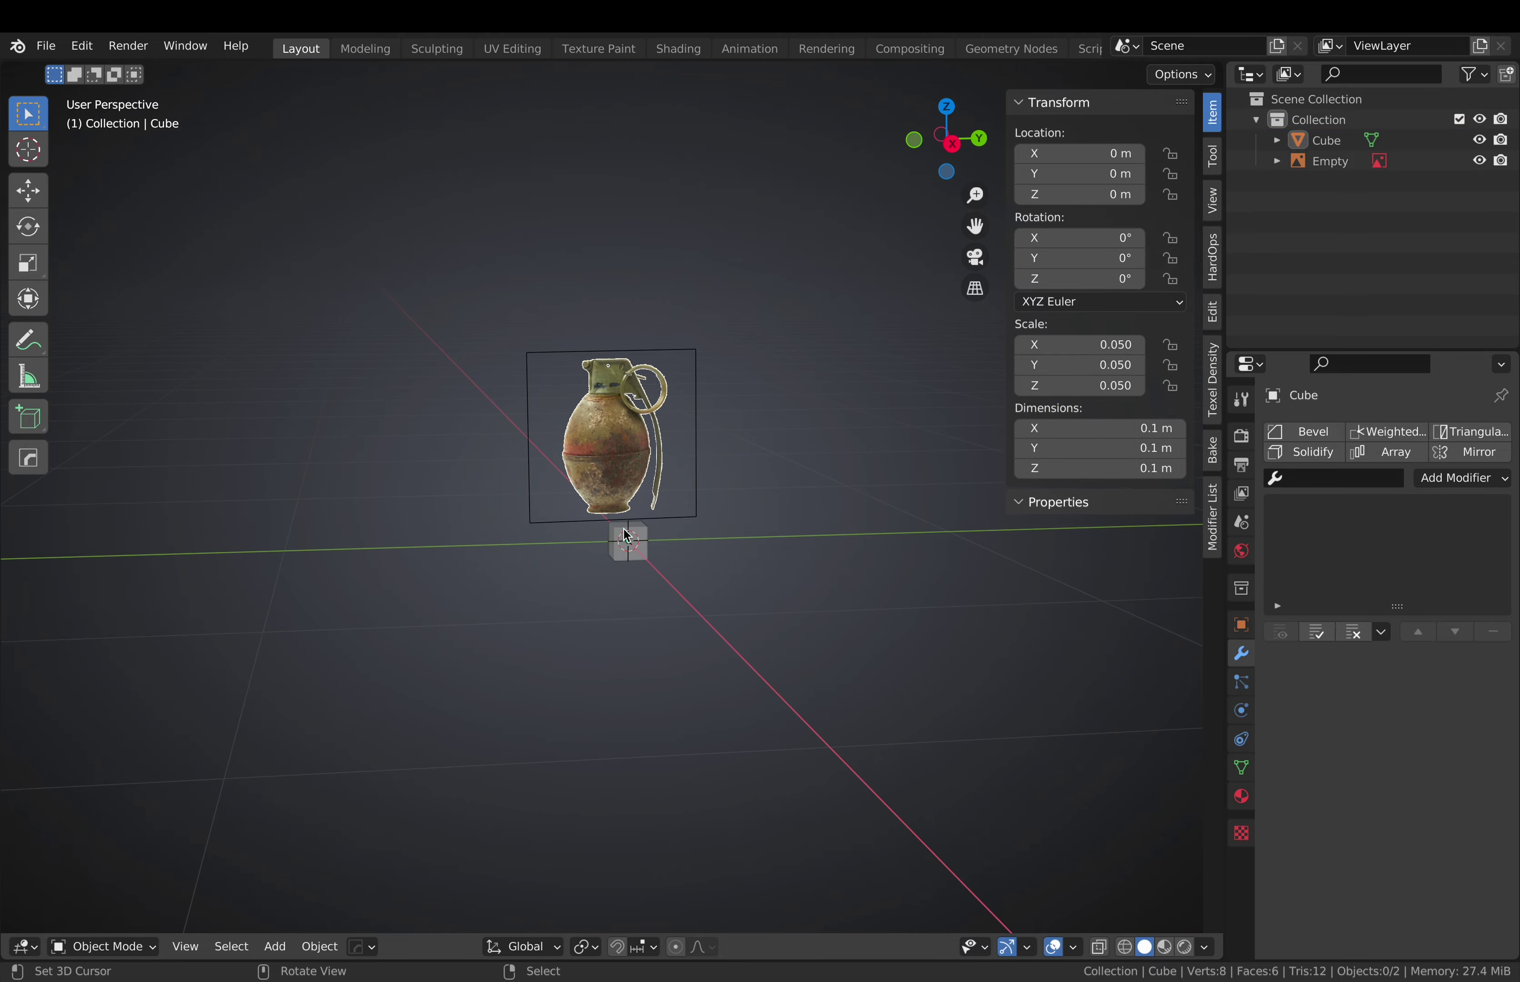
left_click(646, 544)
key("KP_3")
left_click(638, 383)
key("s")
key("g")
key("z")
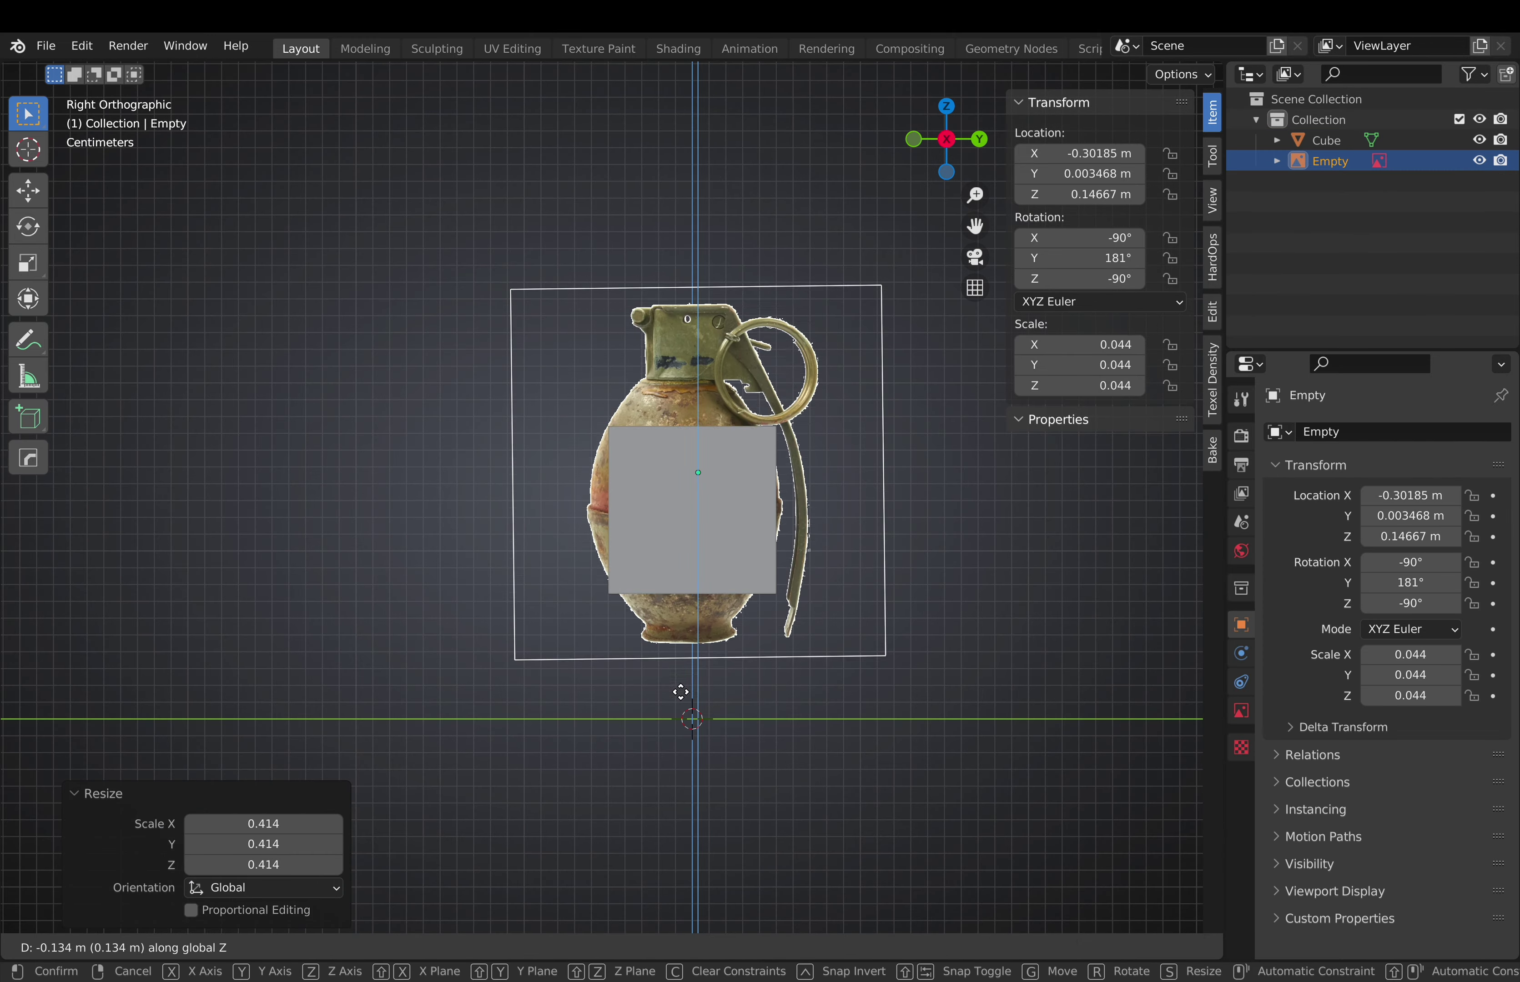
scroll(651, 562, "up", 5)
key("g")
key("z")
left_click(658, 569)
Reposition the cube, then shrink, straighten and move the reference image to fit it
scroll(658, 568, "down", 4)
left_click(643, 343)
key("g")
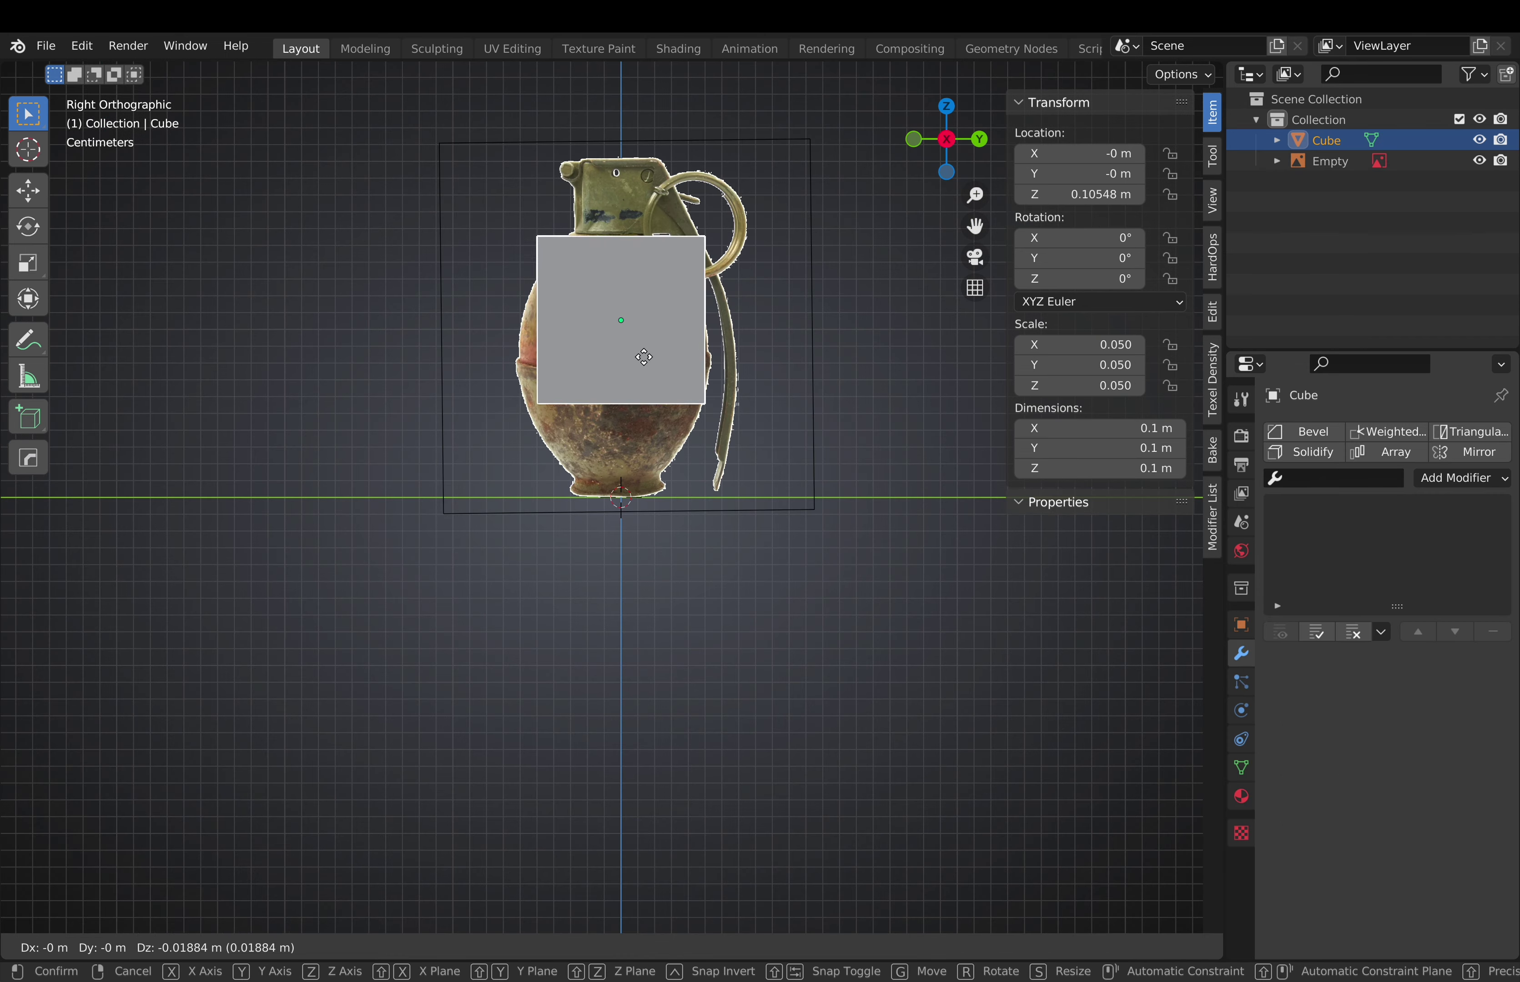
left_click(643, 447)
left_click(735, 358)
key("s")
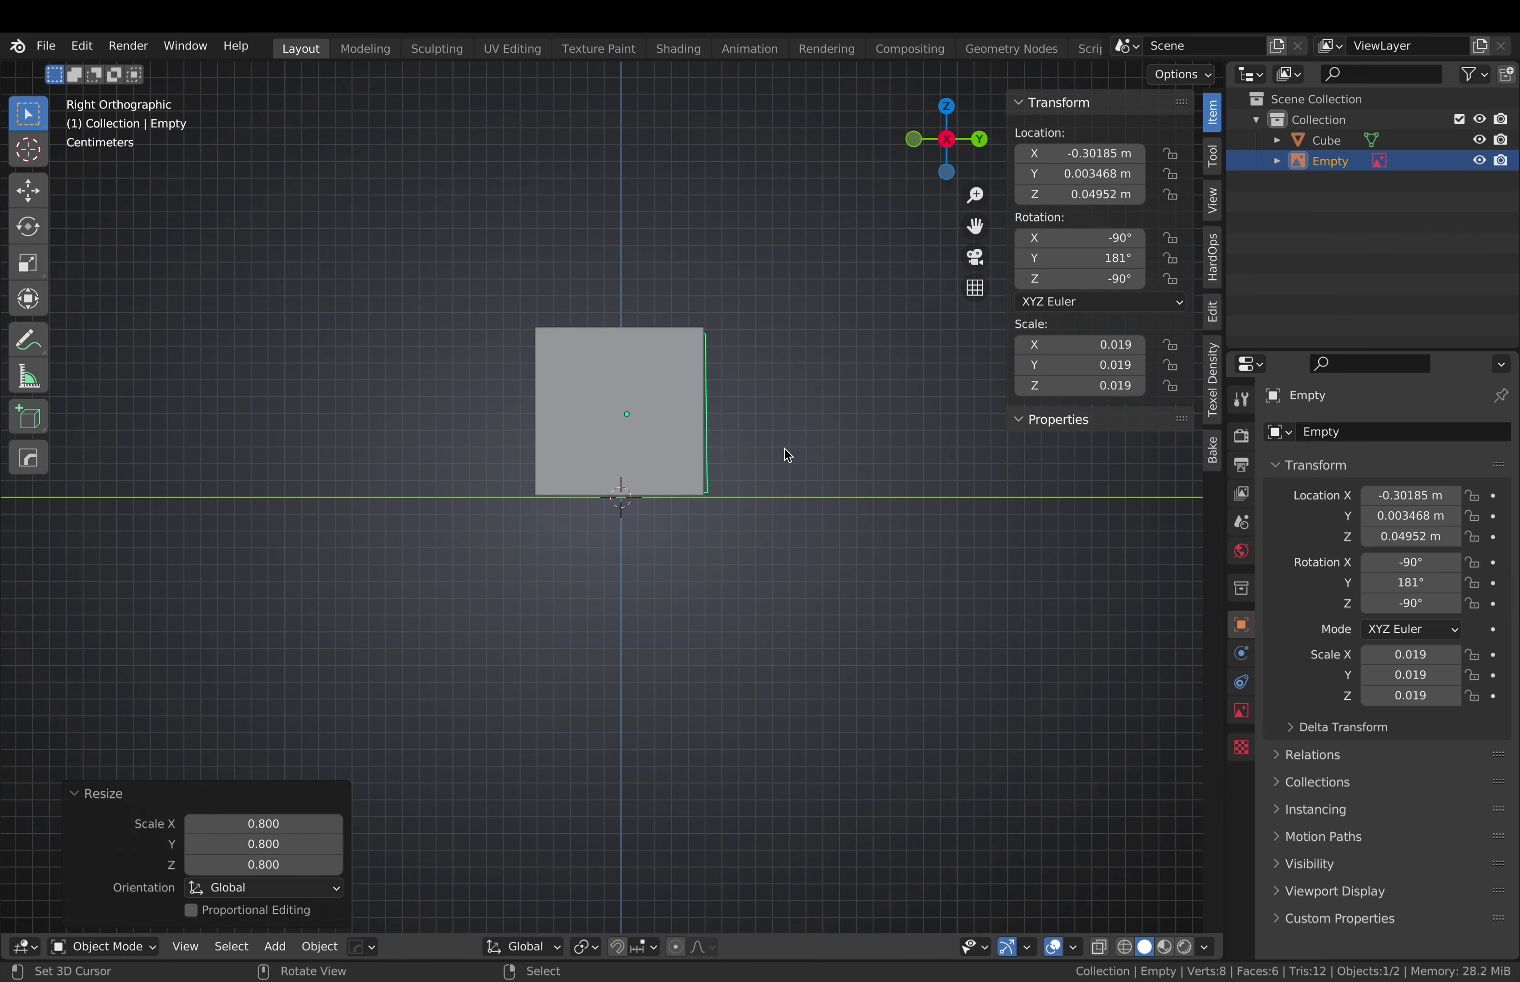
key("s")
left_click(881, 485)
key("r")
left_click(883, 488)
key("g")
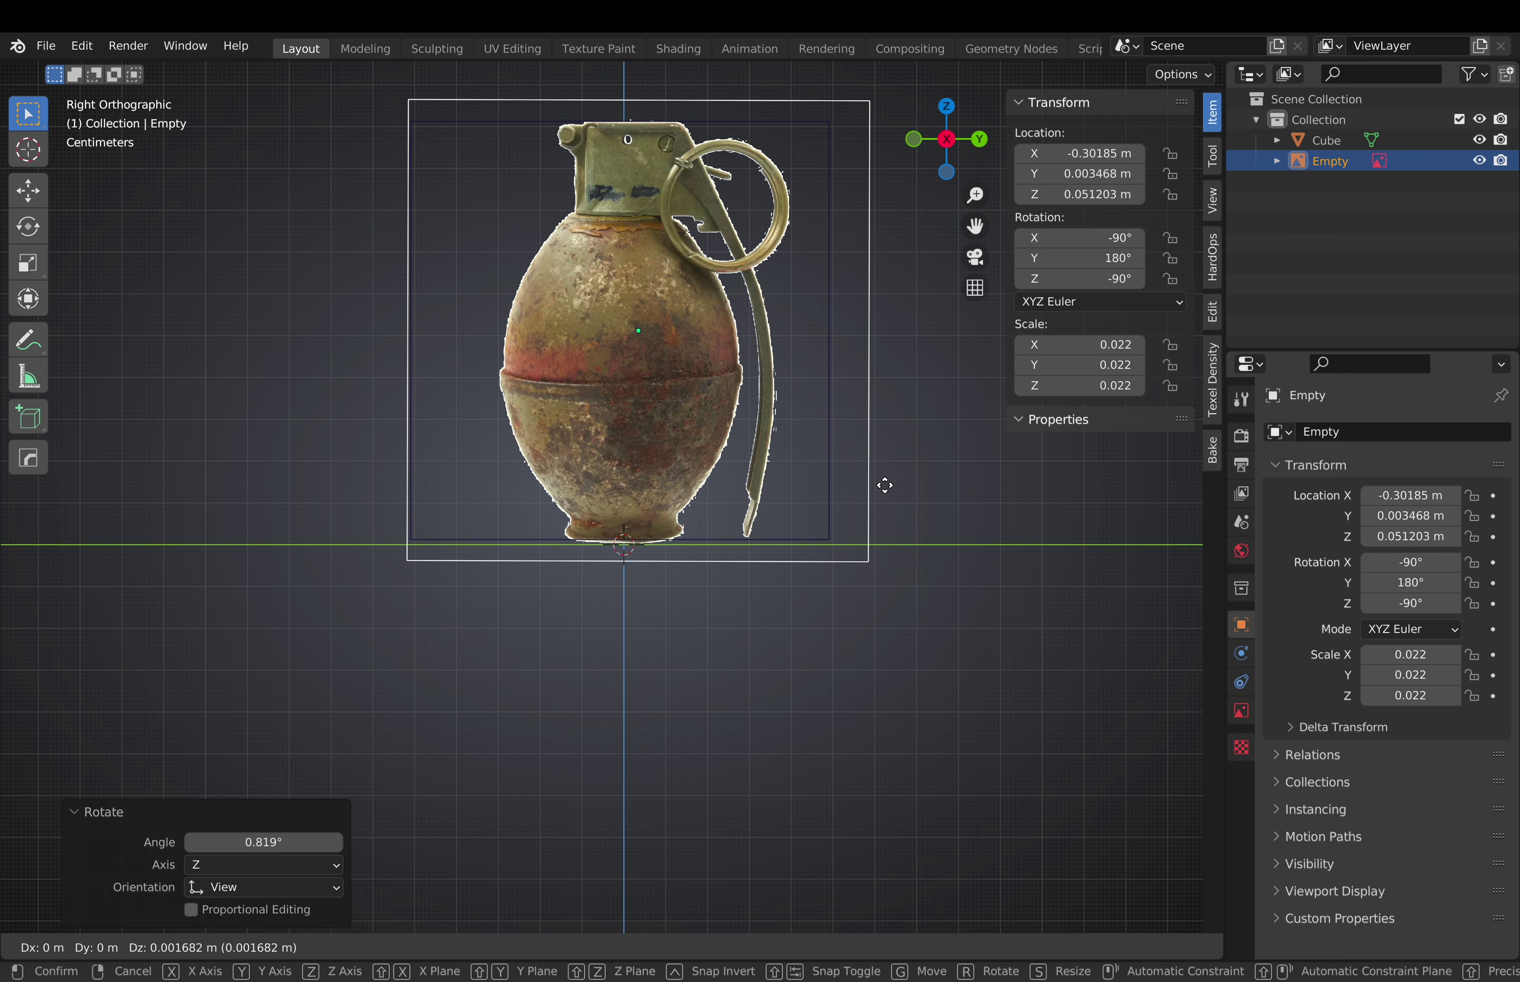
left_click(885, 486)
Delete the helper cube, hide the sidebar, and add a cylinder
left_click(856, 455)
middle_click_drag(856, 455, 609, 440)
key("Delete")
key("n")
key("shift+a")
left_click(829, 536)
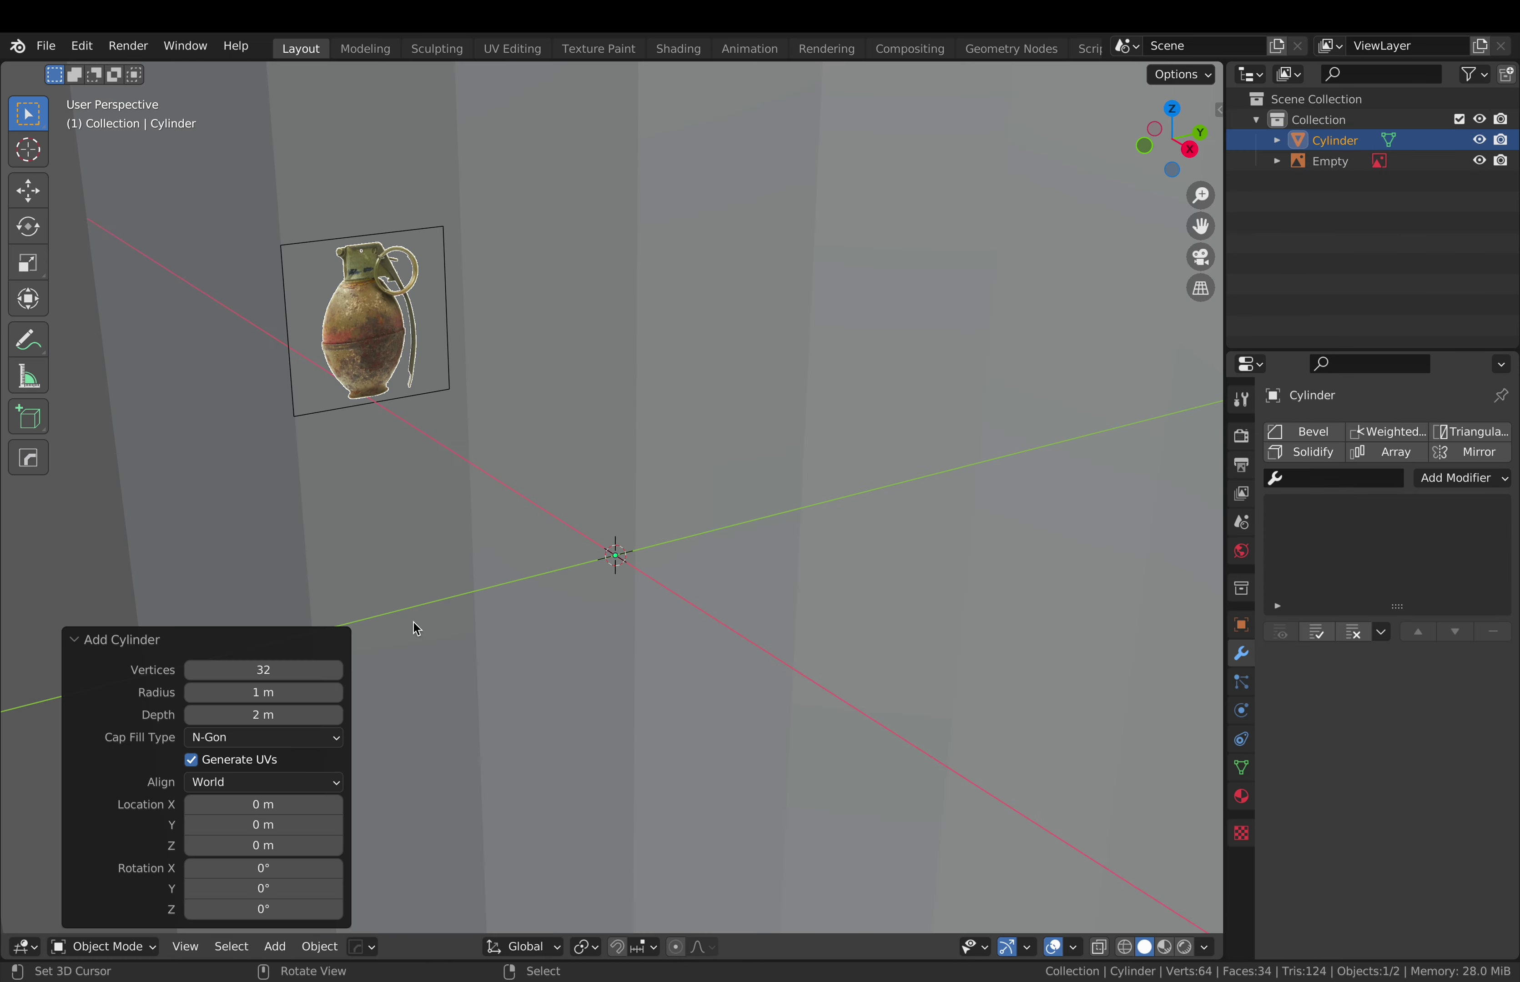
Shrink the cylinder and move it up over the reference body in side view
key("KP_Decimal")
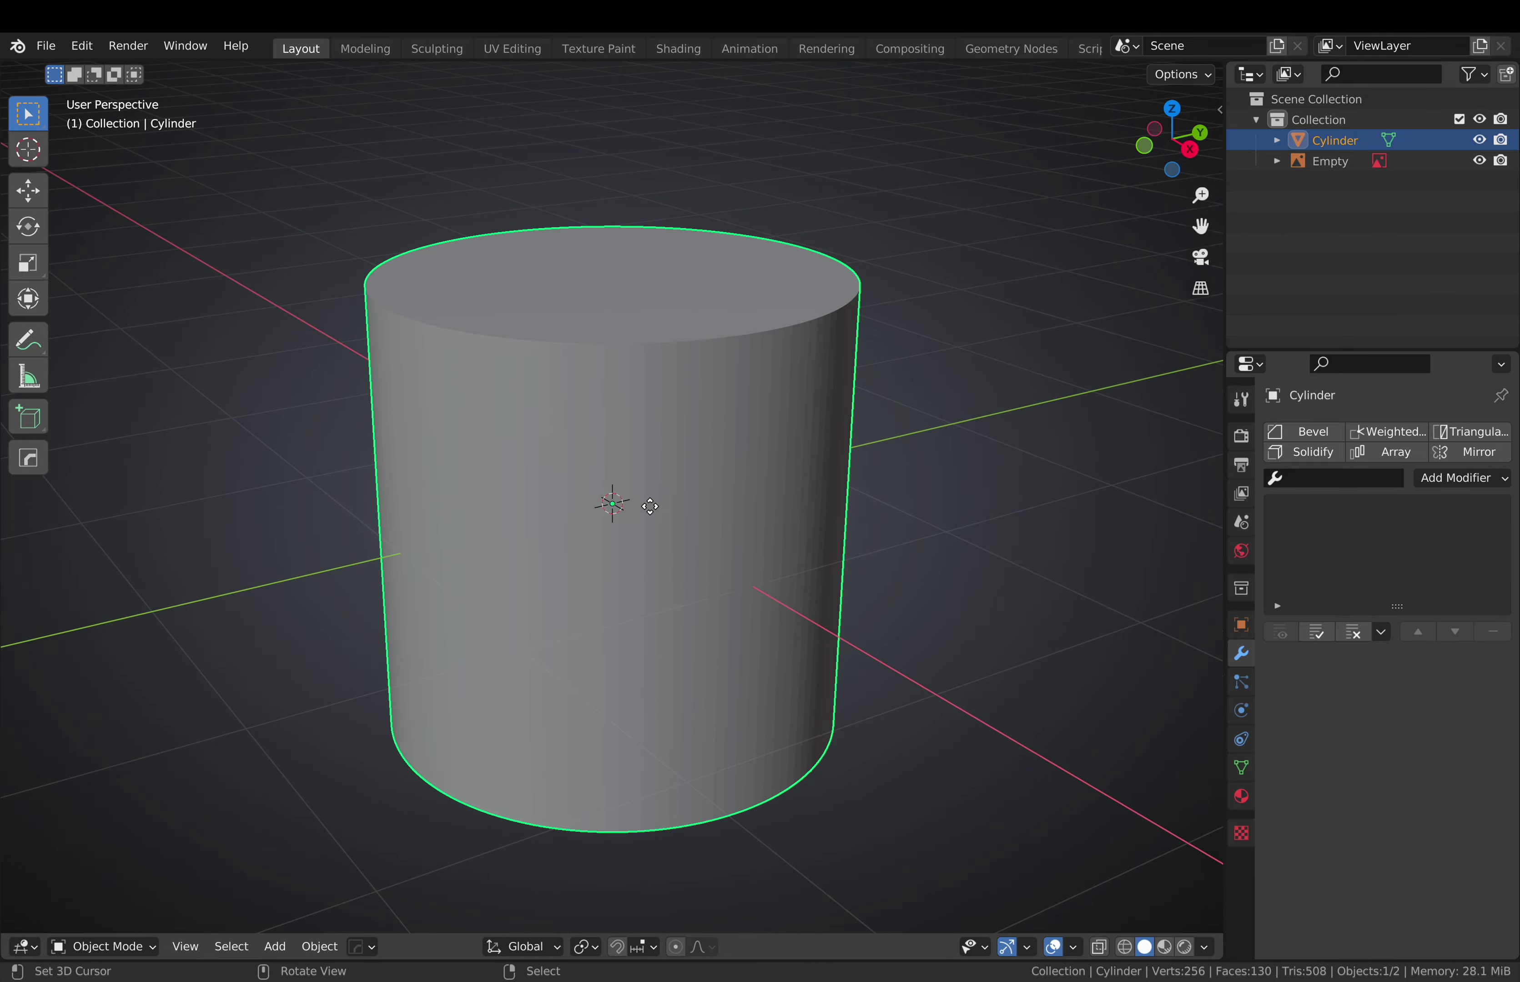
key("s")
left_click(716, 535)
key("KP_3")
scroll(590, 486, "up", 6)
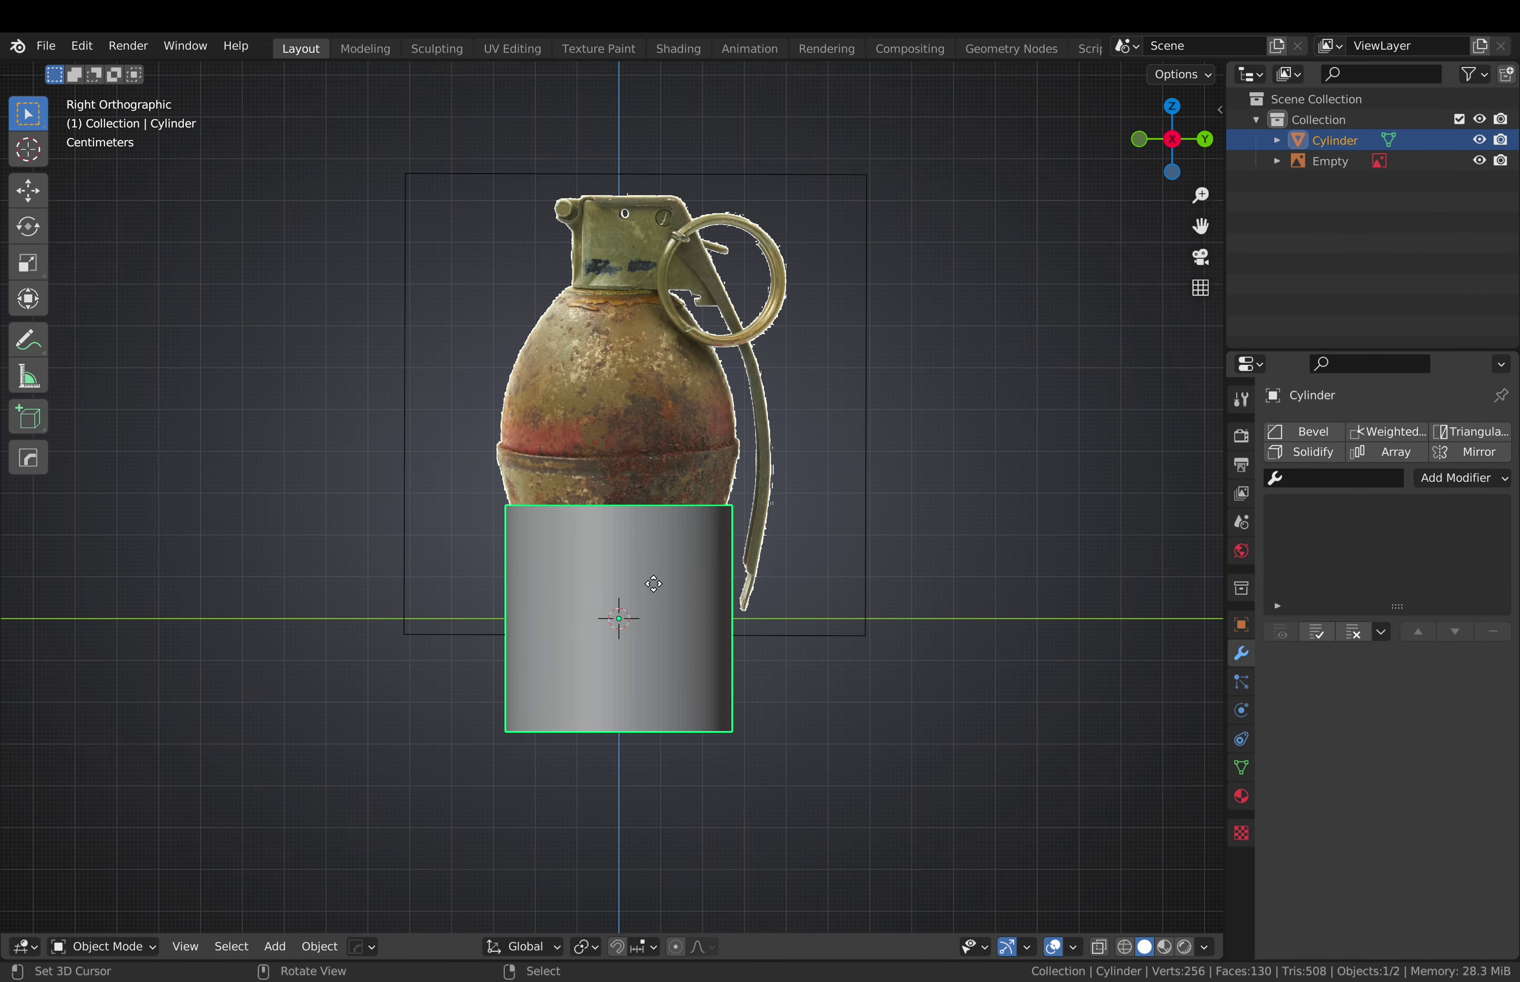
key("g")
key("z")
left_click(652, 441)
In X-ray edit mode, raise the top loop and add a bulging middle edge loop
key("Tab")
key("alt+z")
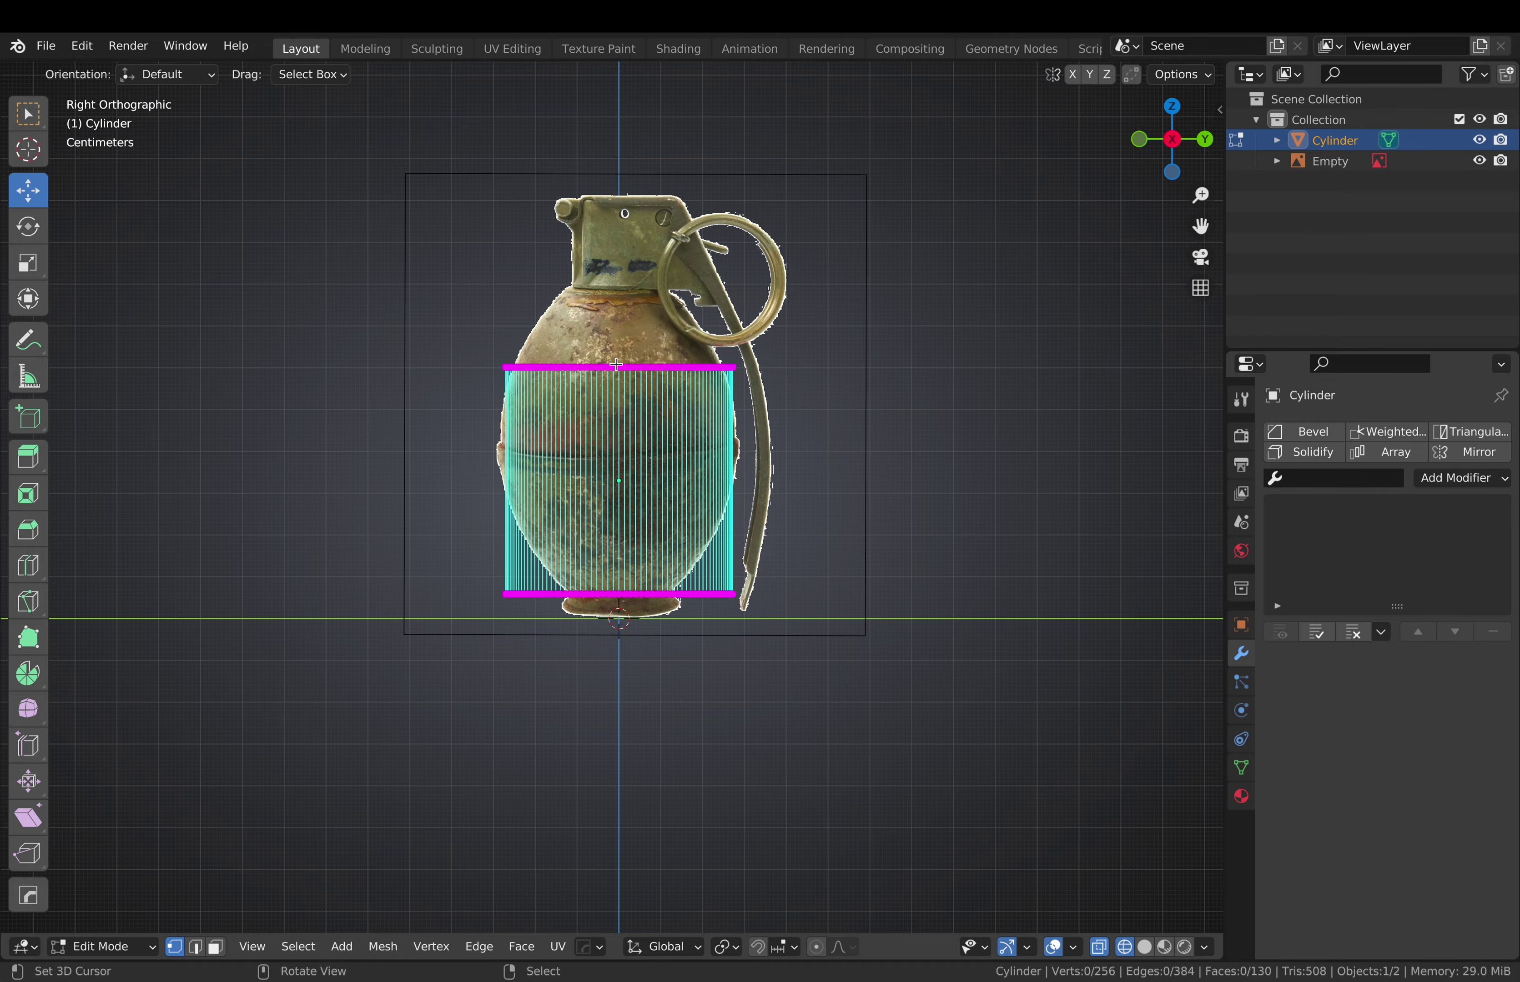
key("g")
key("z")
left_click(804, 397)
key("ctrl+r")
left_click(555, 438)
scroll(555, 438, "up", 2)
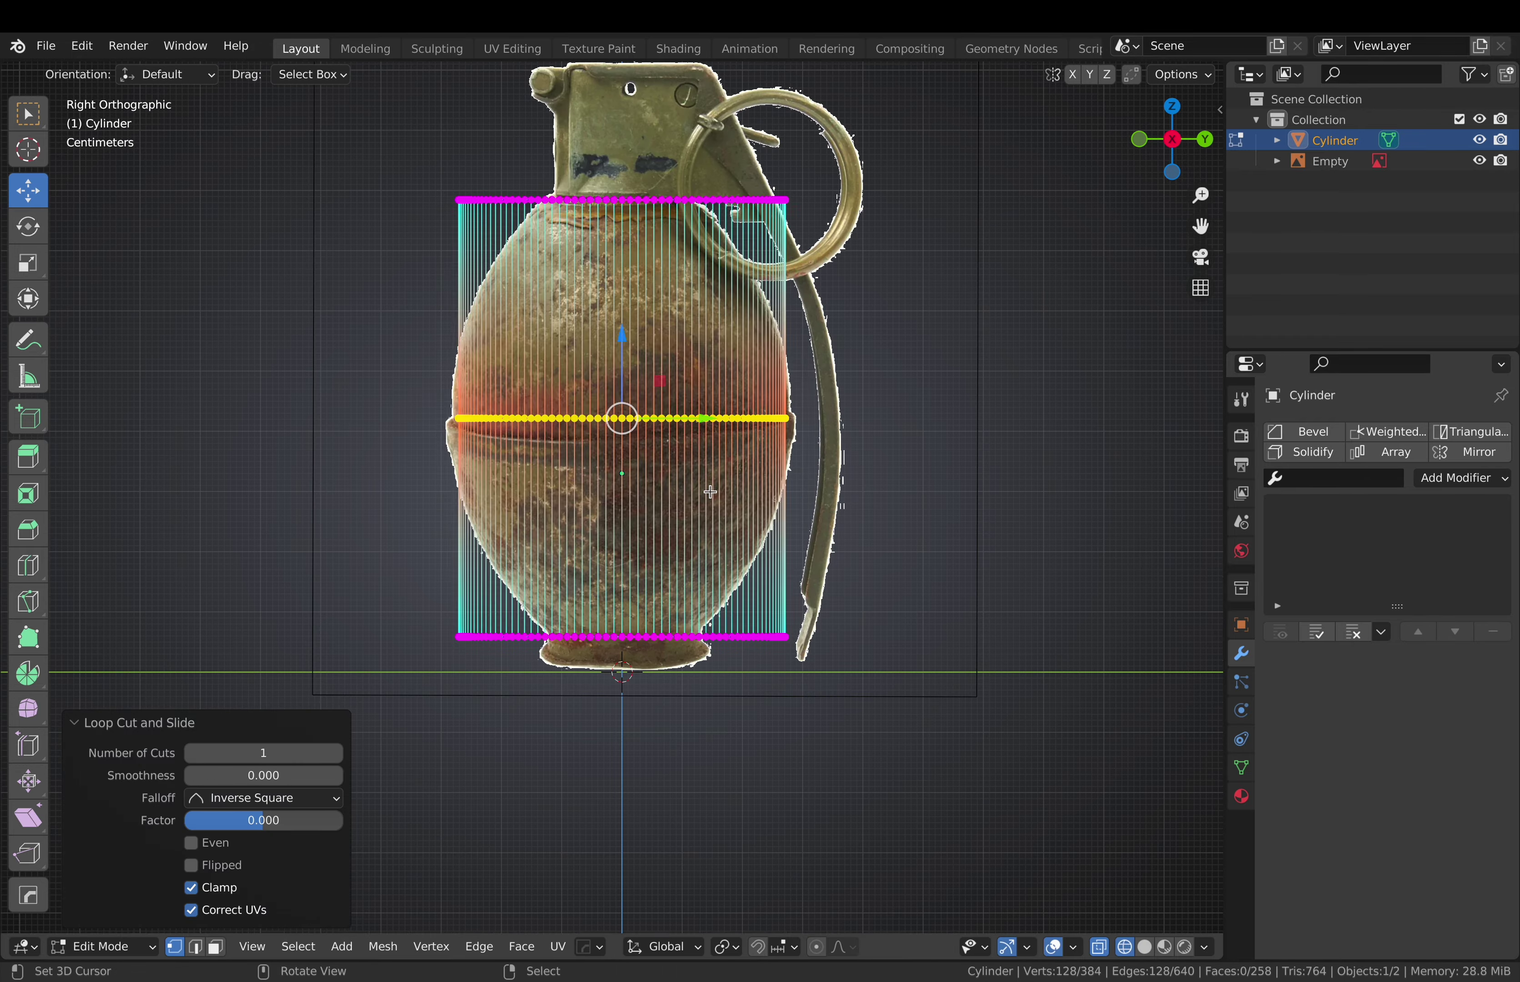
key("s")
key("g")
key("g")
left_click(577, 201)
Taper the top and bottom loops and extrude a flared base rim
key("s")
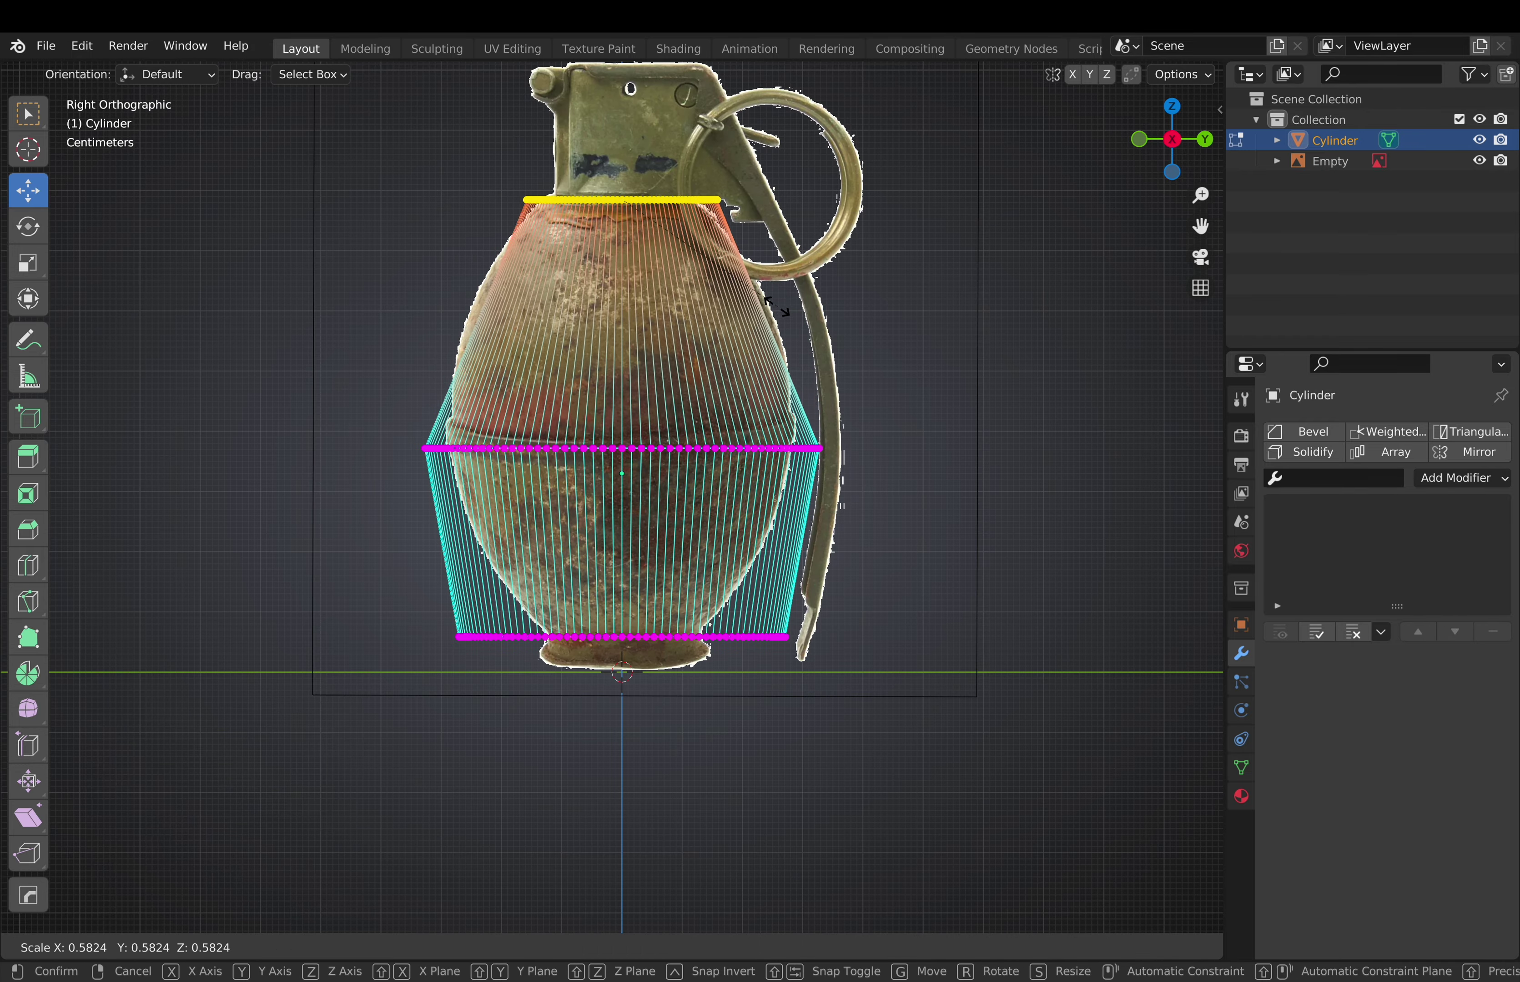
scroll(600, 485, "up", 3)
left_click(639, 511, "alt")
key("s")
key("e")
left_click(795, 599)
key("s")
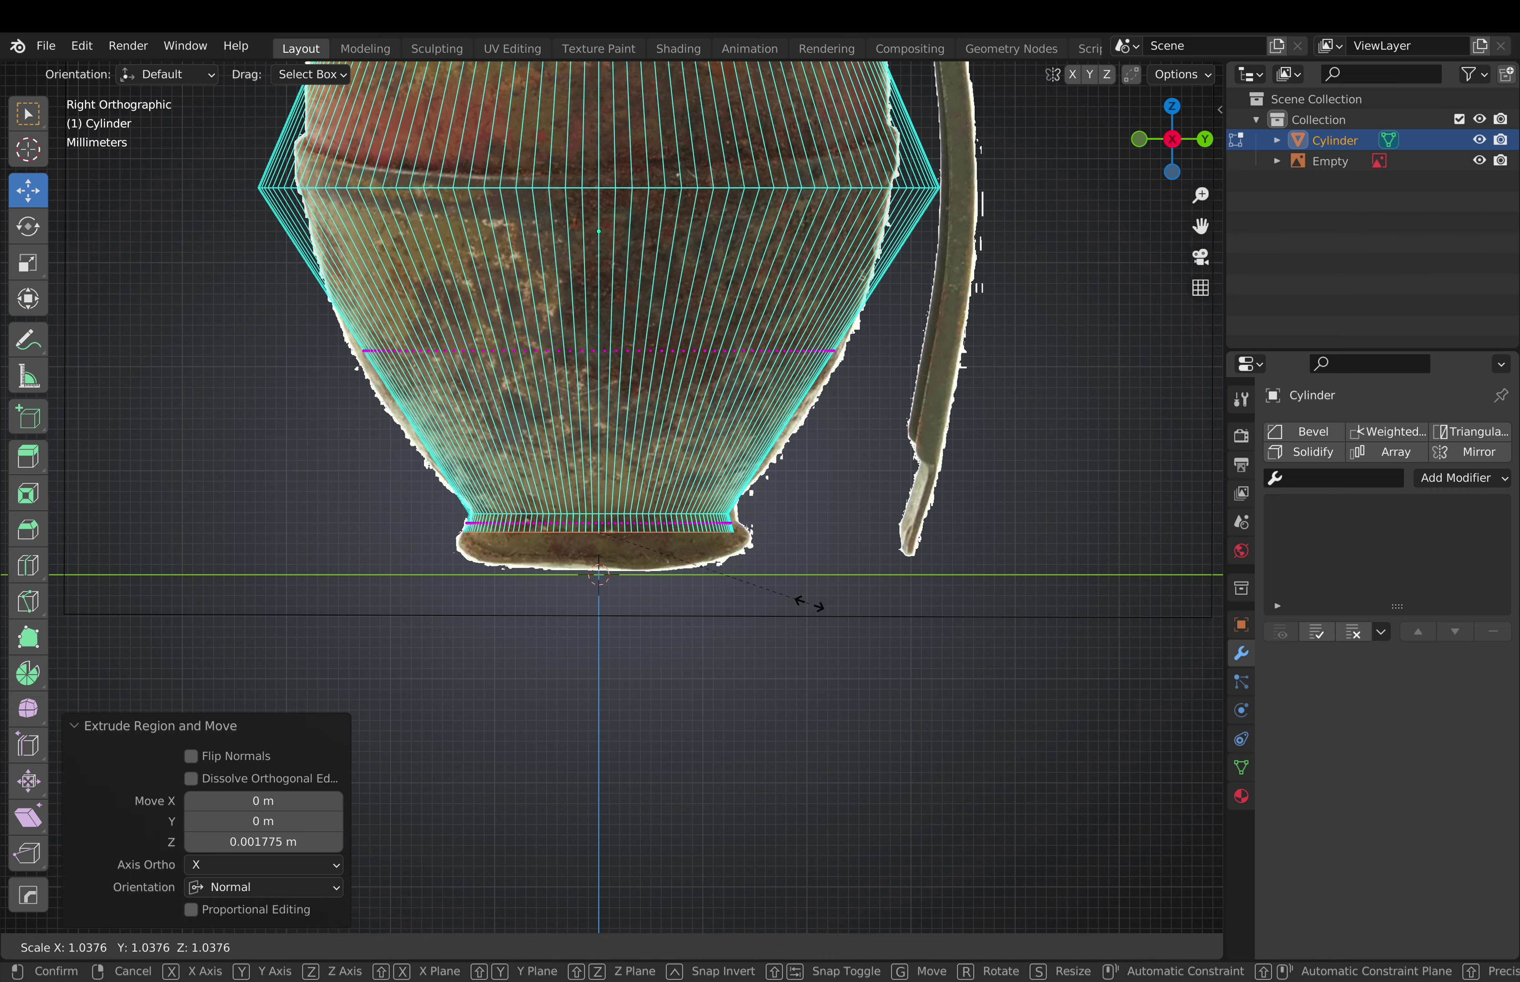
left_click(853, 638)
scroll(852, 637, "down", 1)
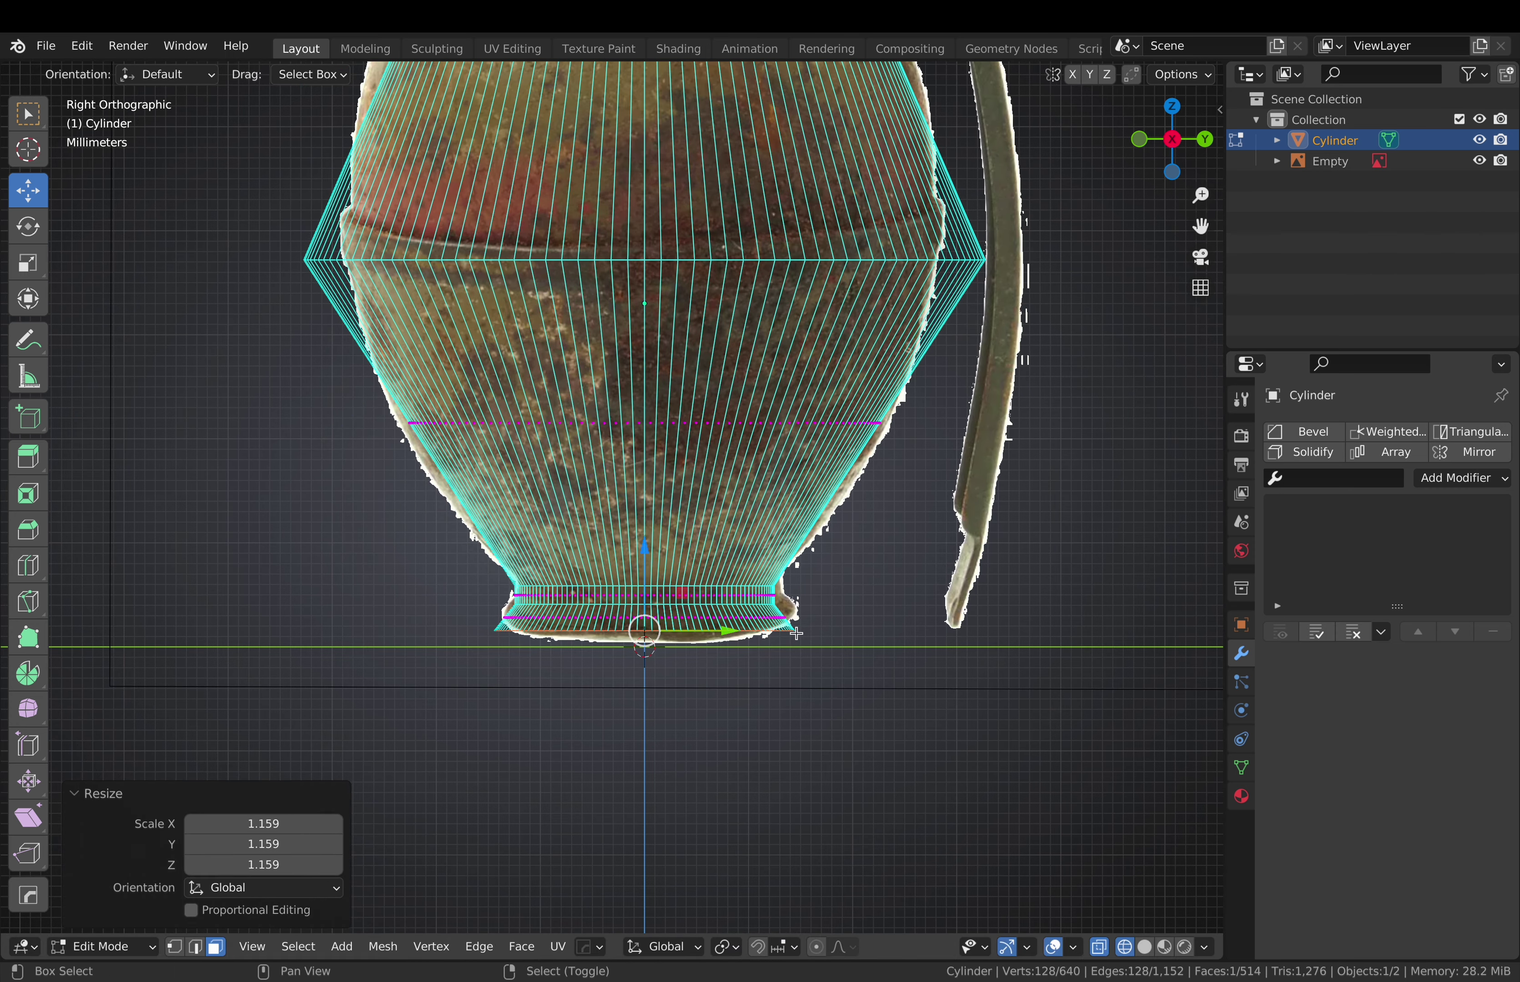
scroll(852, 638, "down", 1)
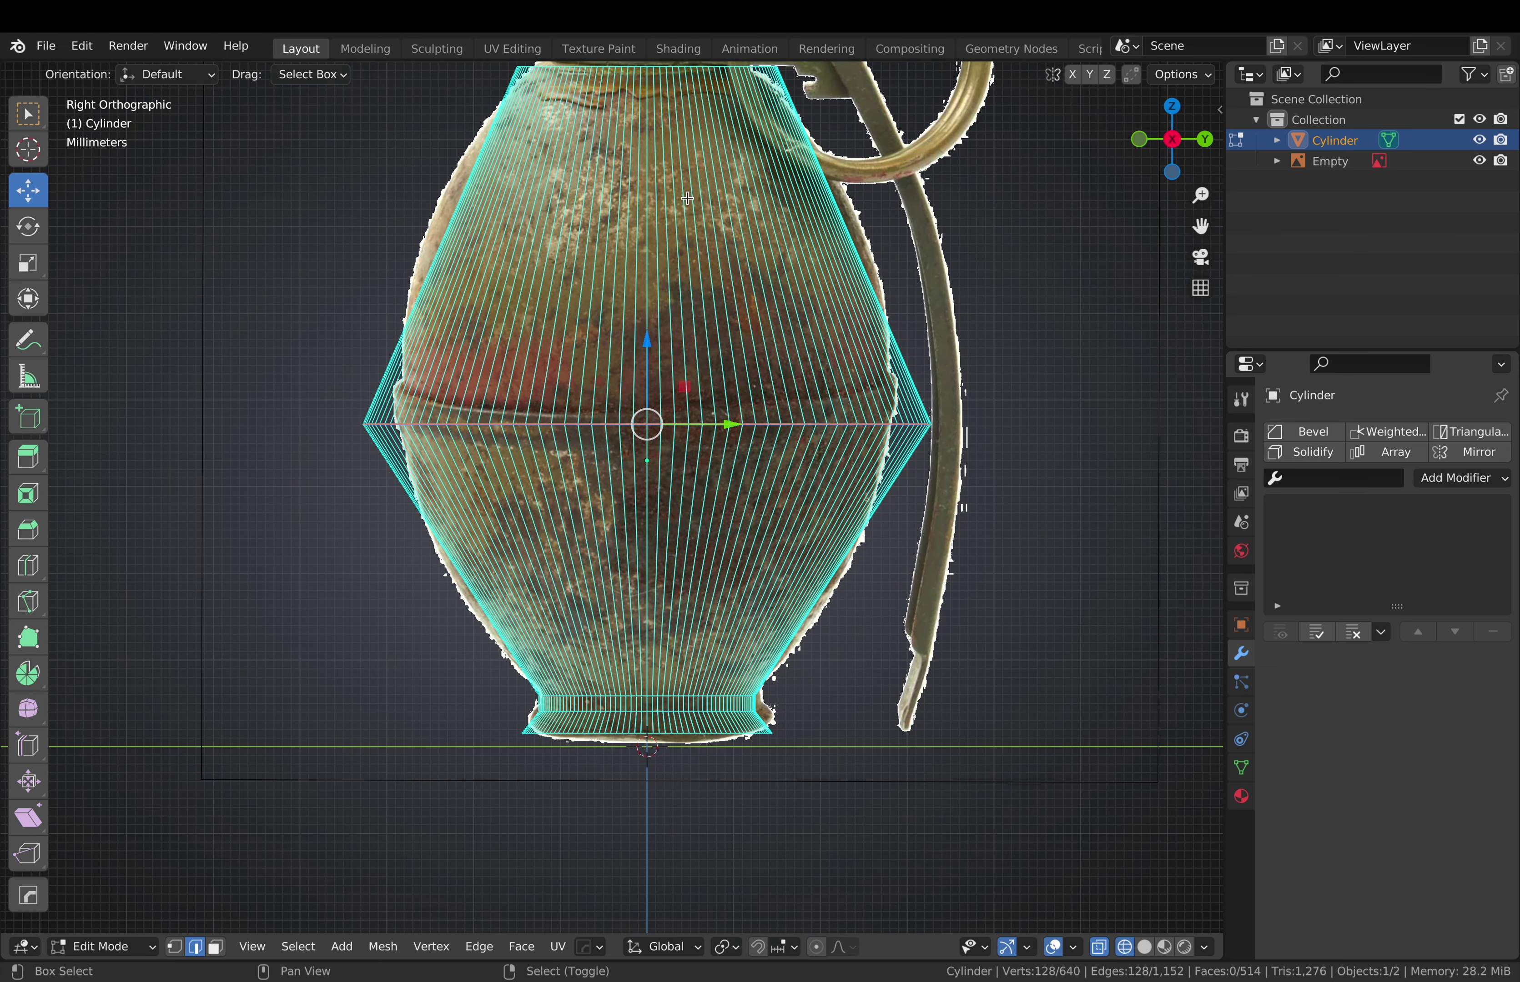
Round off the body with a HardOps bevel
key("Tab")
key("q")
left_click(761, 414)
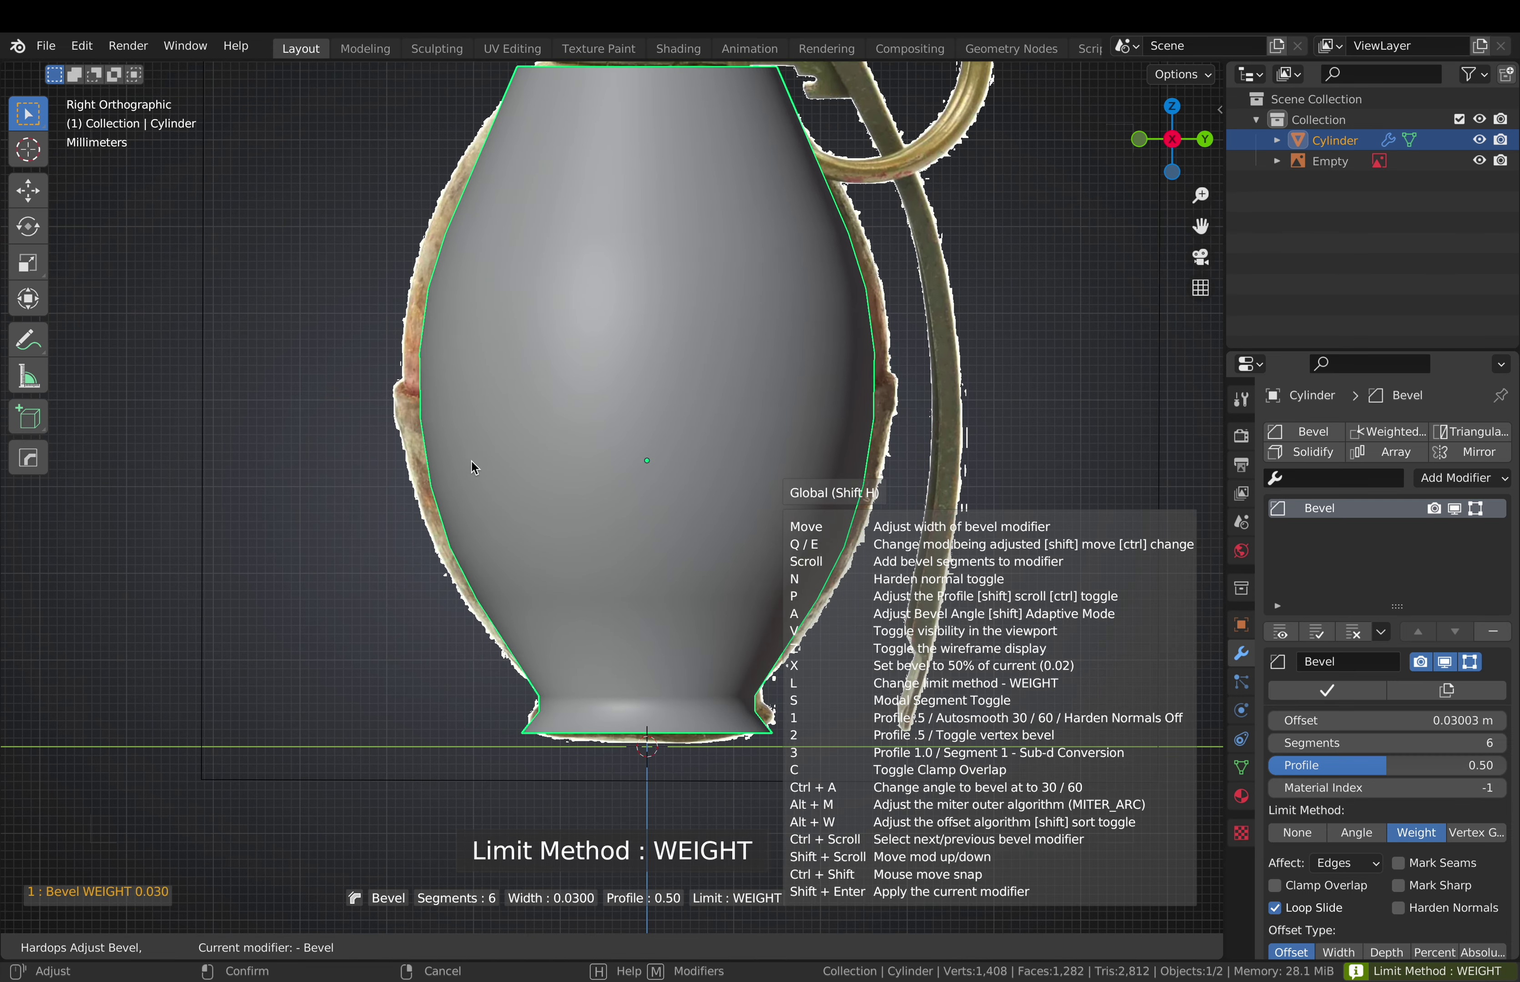
Resize the selected loop and raise the bevel to 36 segments with a wider offset
left_click(469, 463)
key("Tab")
key("s")
left_click(390, 466)
key("Tab")
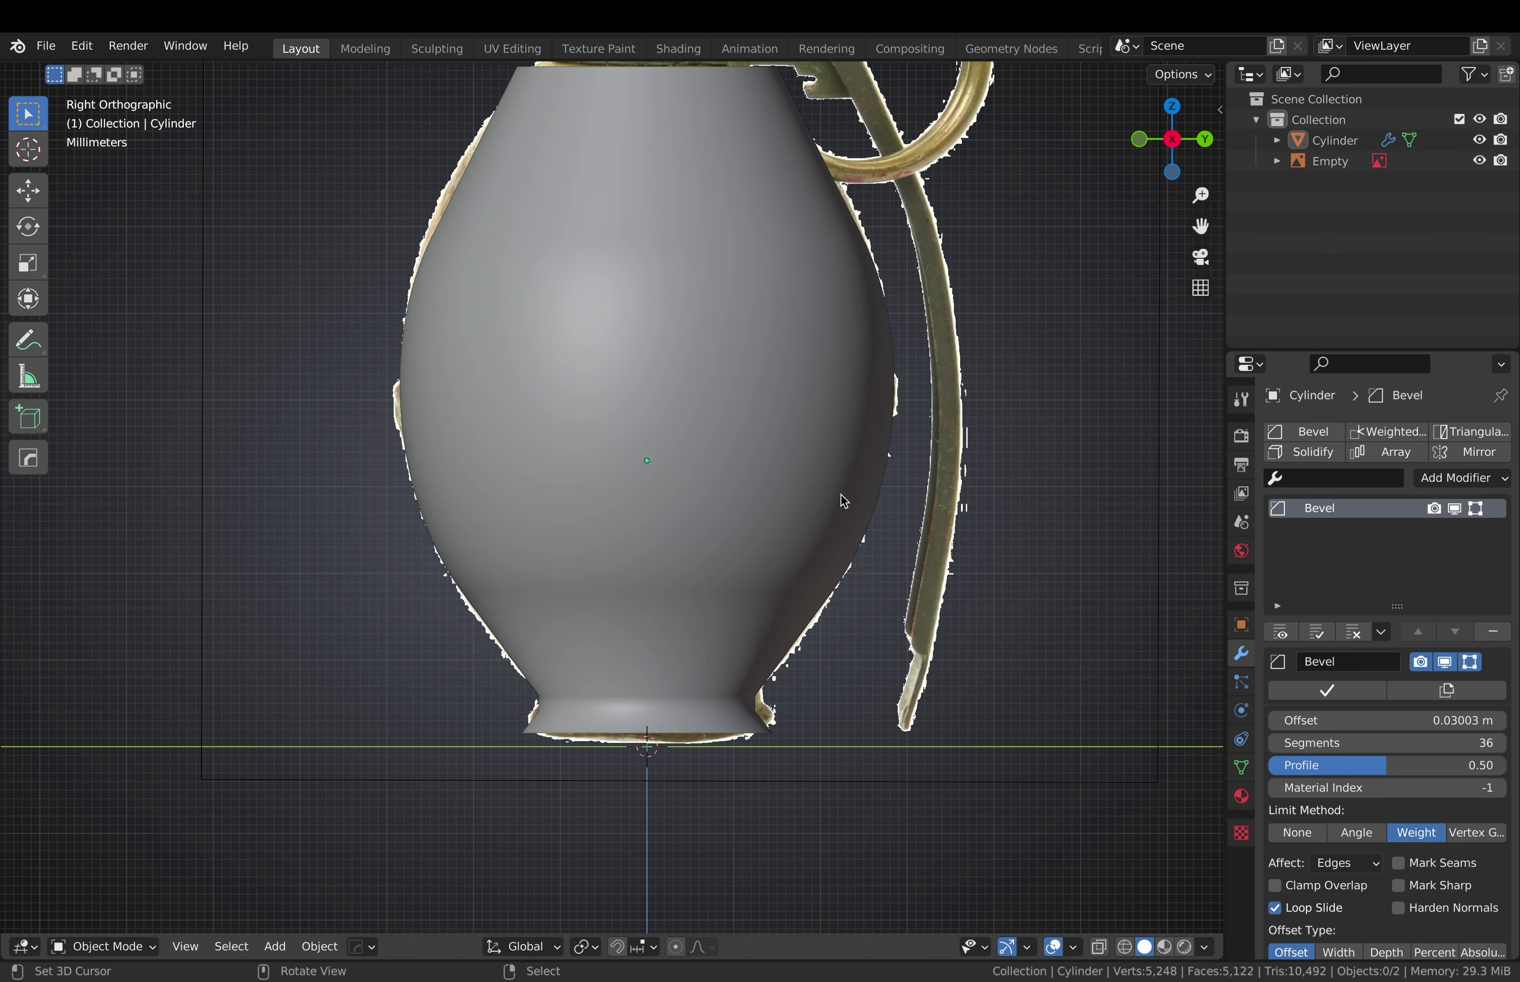
scroll(704, 420, "down", 1)
left_click_drag(1386, 720, 1431, 721)
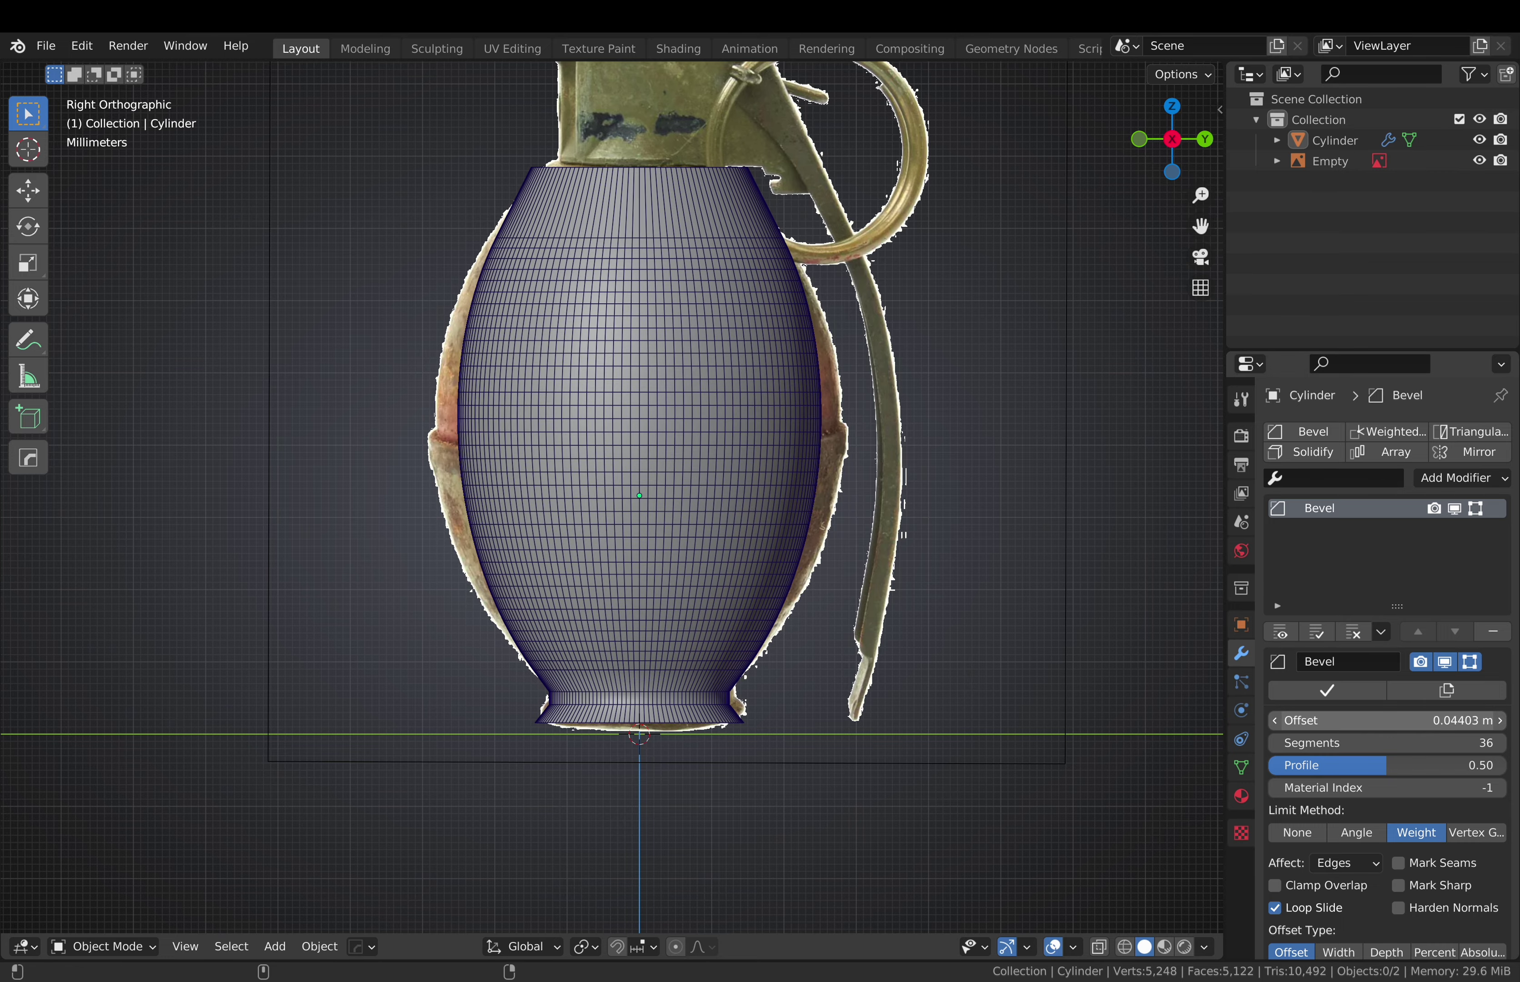
Lower the base edges' Mean Bevel Weight to 0.01 in the N panel
key("Tab")
scroll(664, 613, "up", 4)
scroll(638, 554, "up", 4)
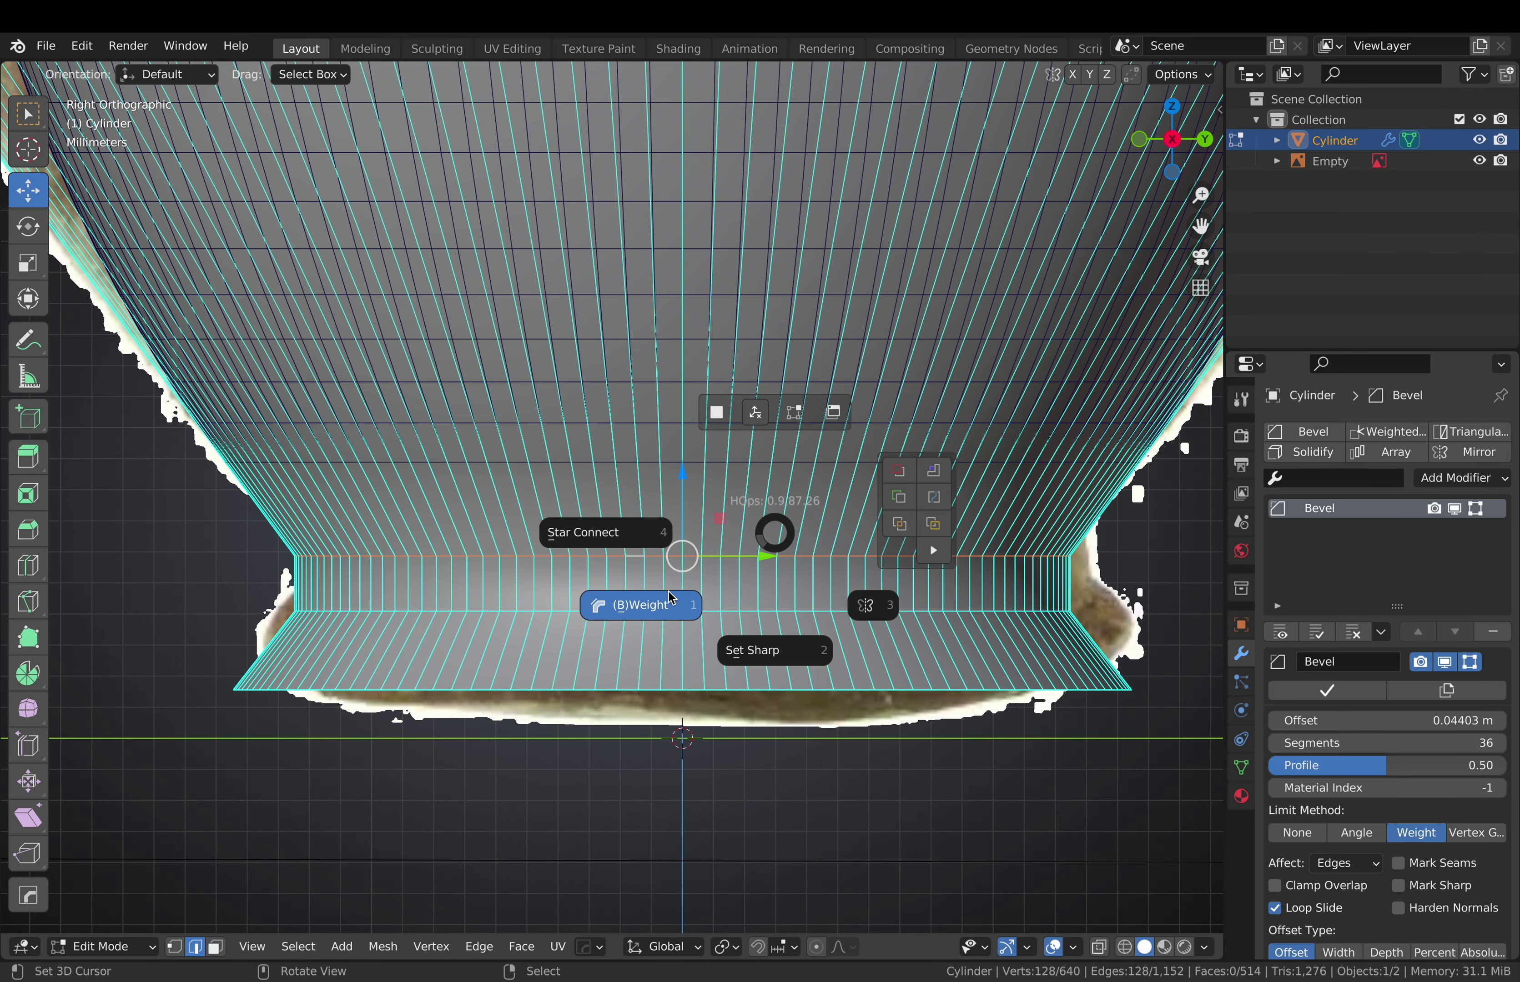
left_click(707, 759)
key("n")
left_click_drag(1099, 319, 1054, 319)
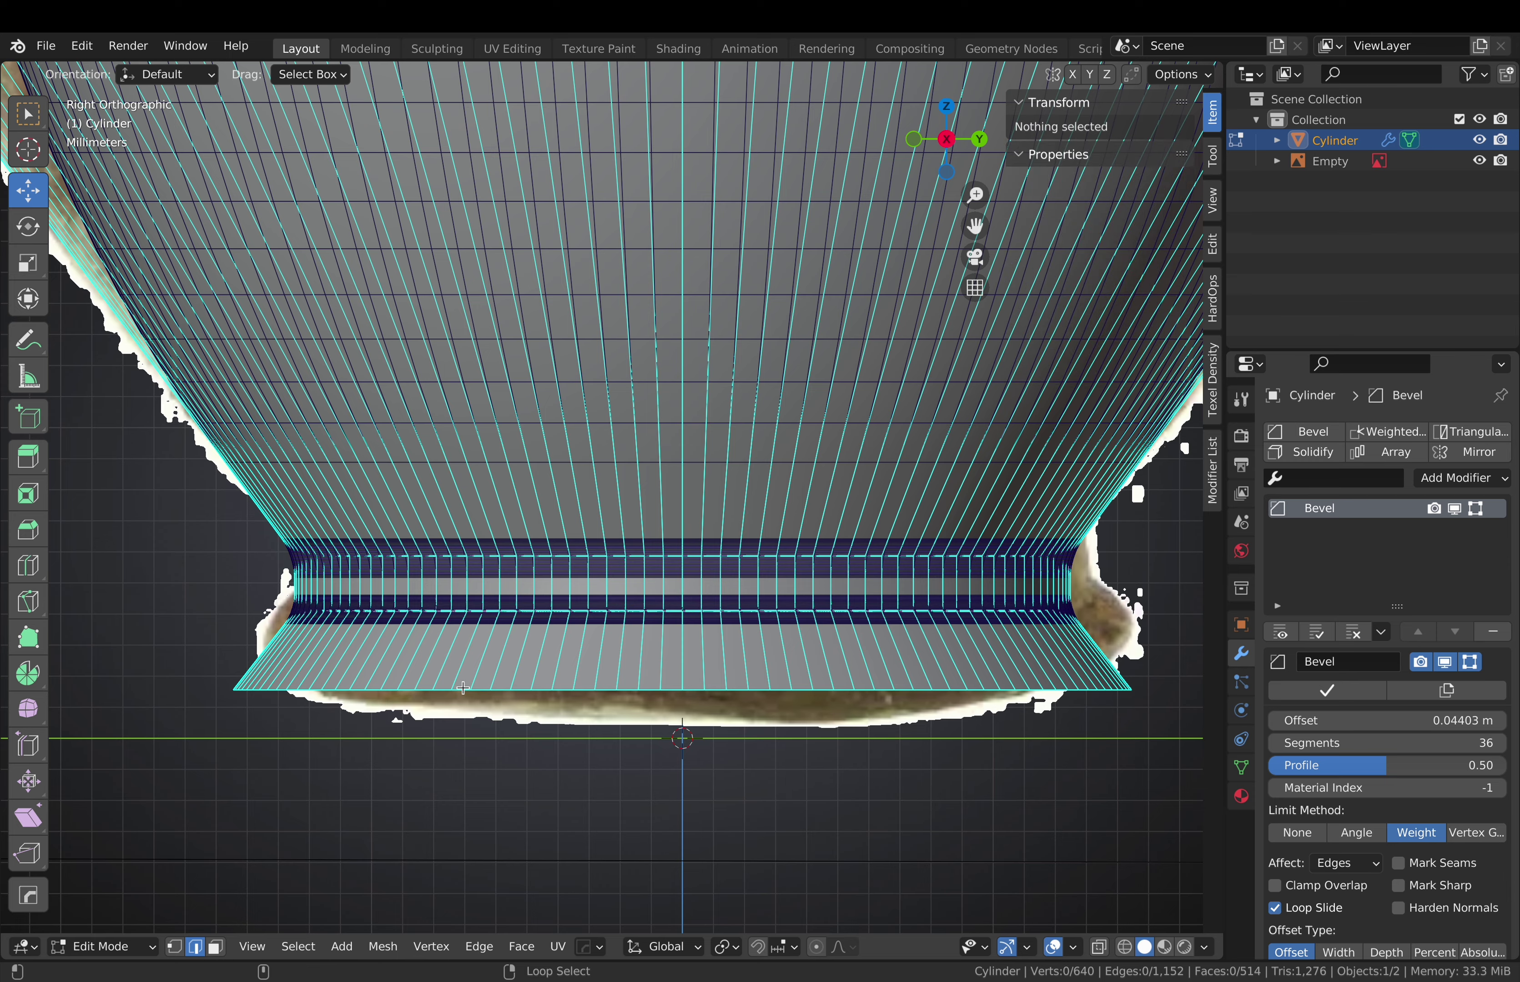
key("Tab")
Select the top edge loop in vertex mode to adjust its bevel weight
scroll(615, 472, "down", 5)
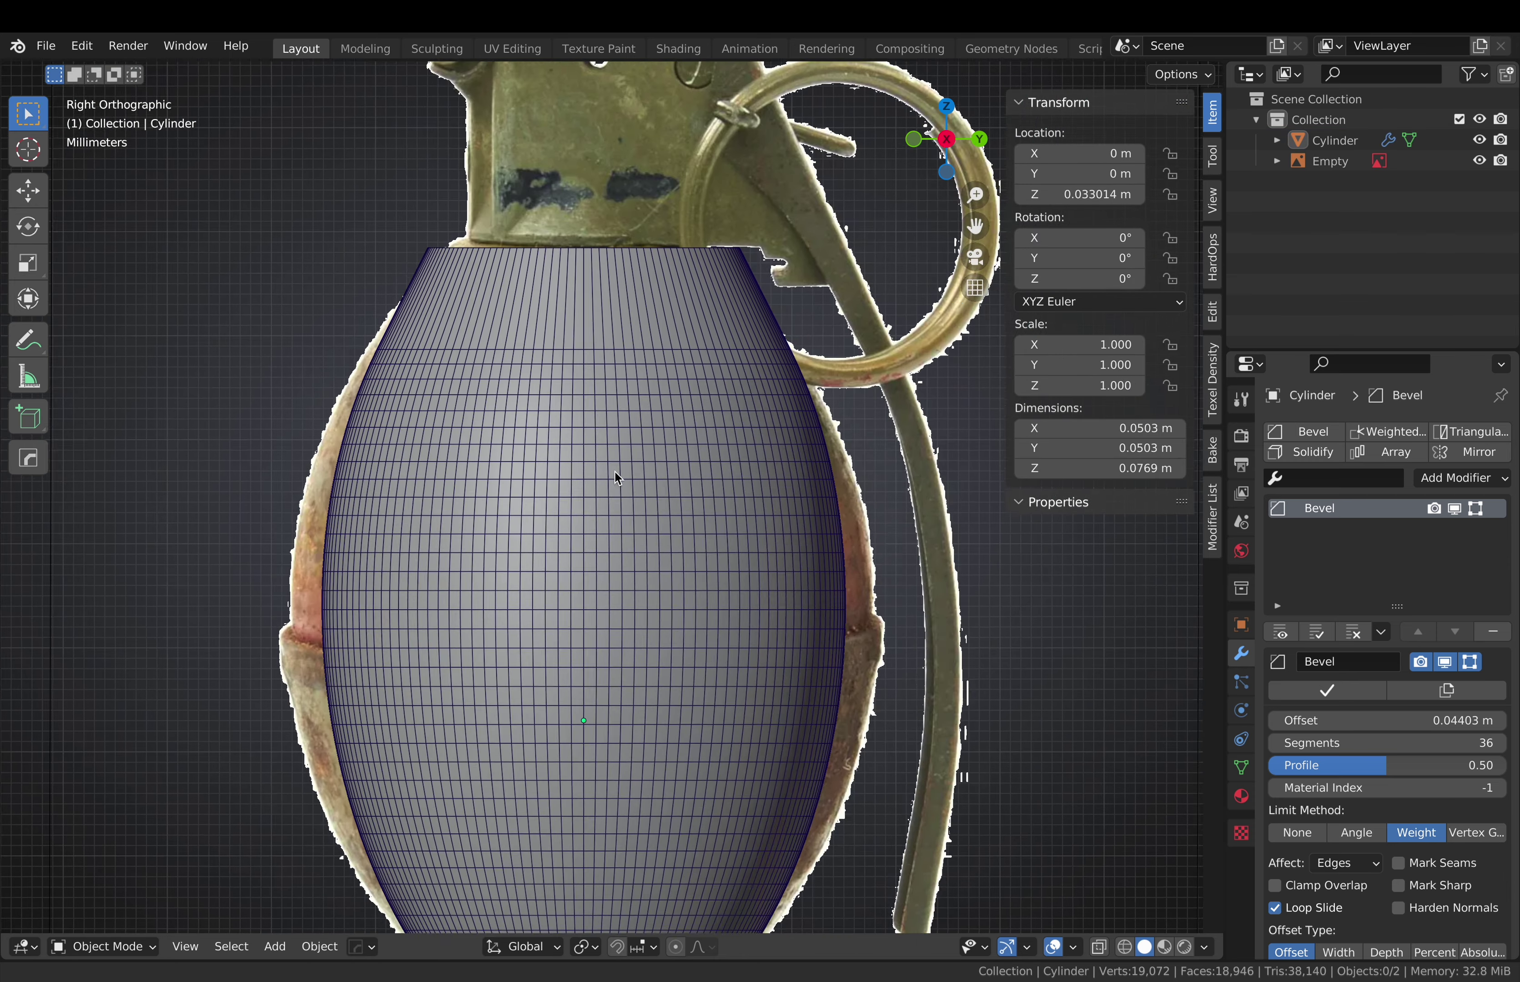
key("Tab")
key("1")
key("alt+a")
scroll(590, 296, "up", 5)
left_click(589, 295, "alt")
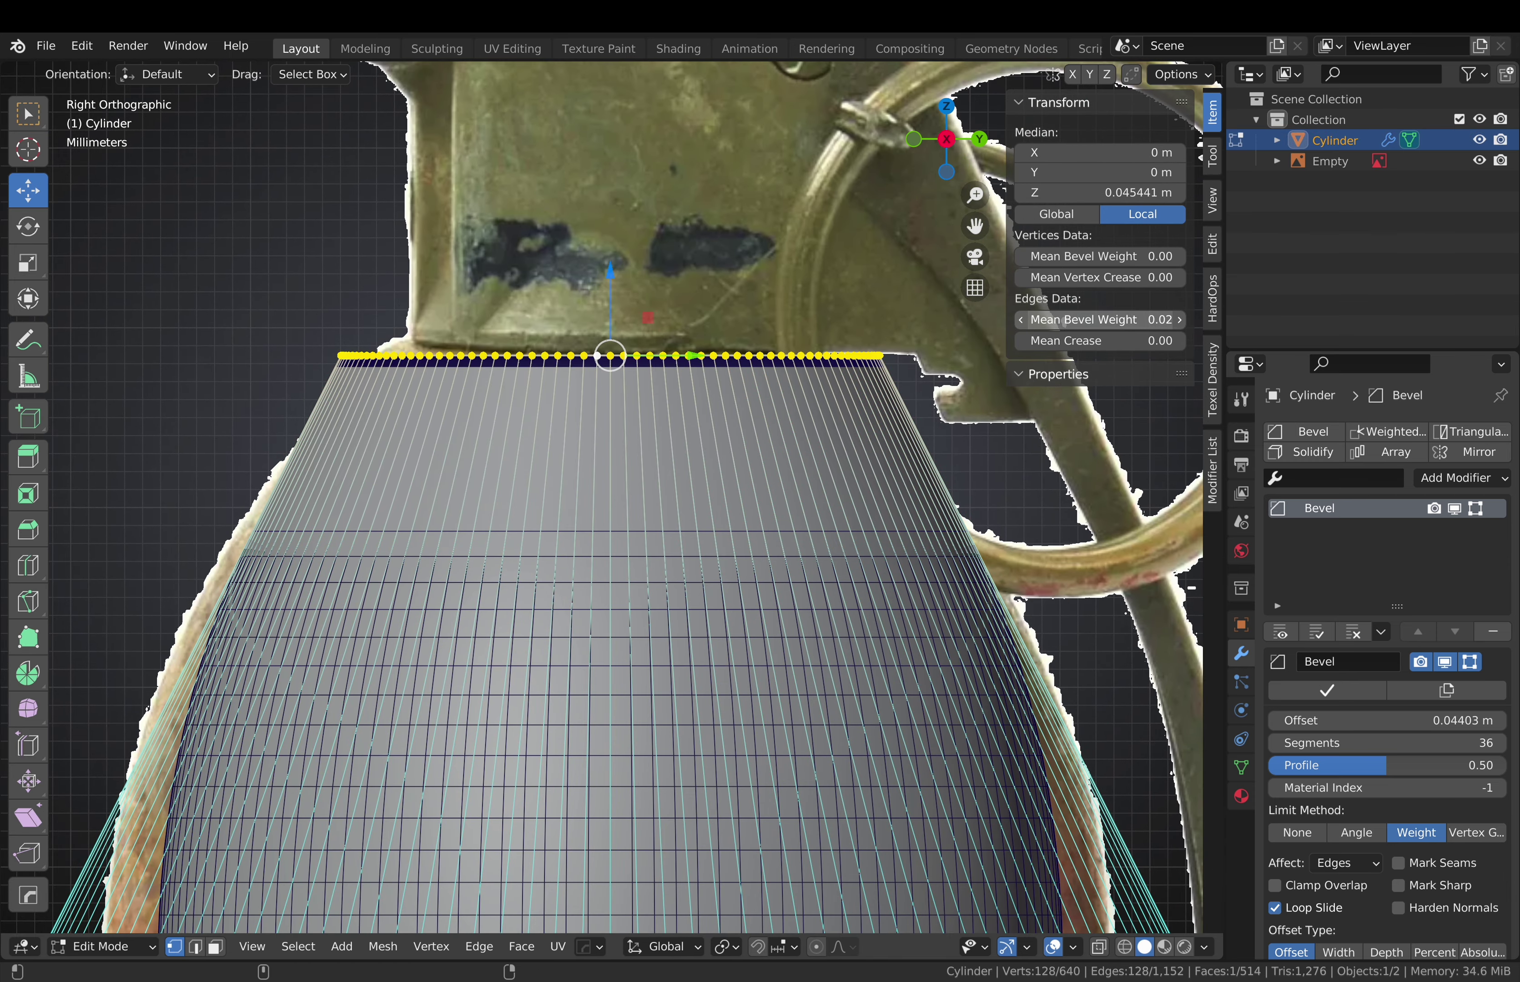
key("Tab")
Reselect the grenade body, cancelling an accidental move
scroll(622, 516, "down", 5)
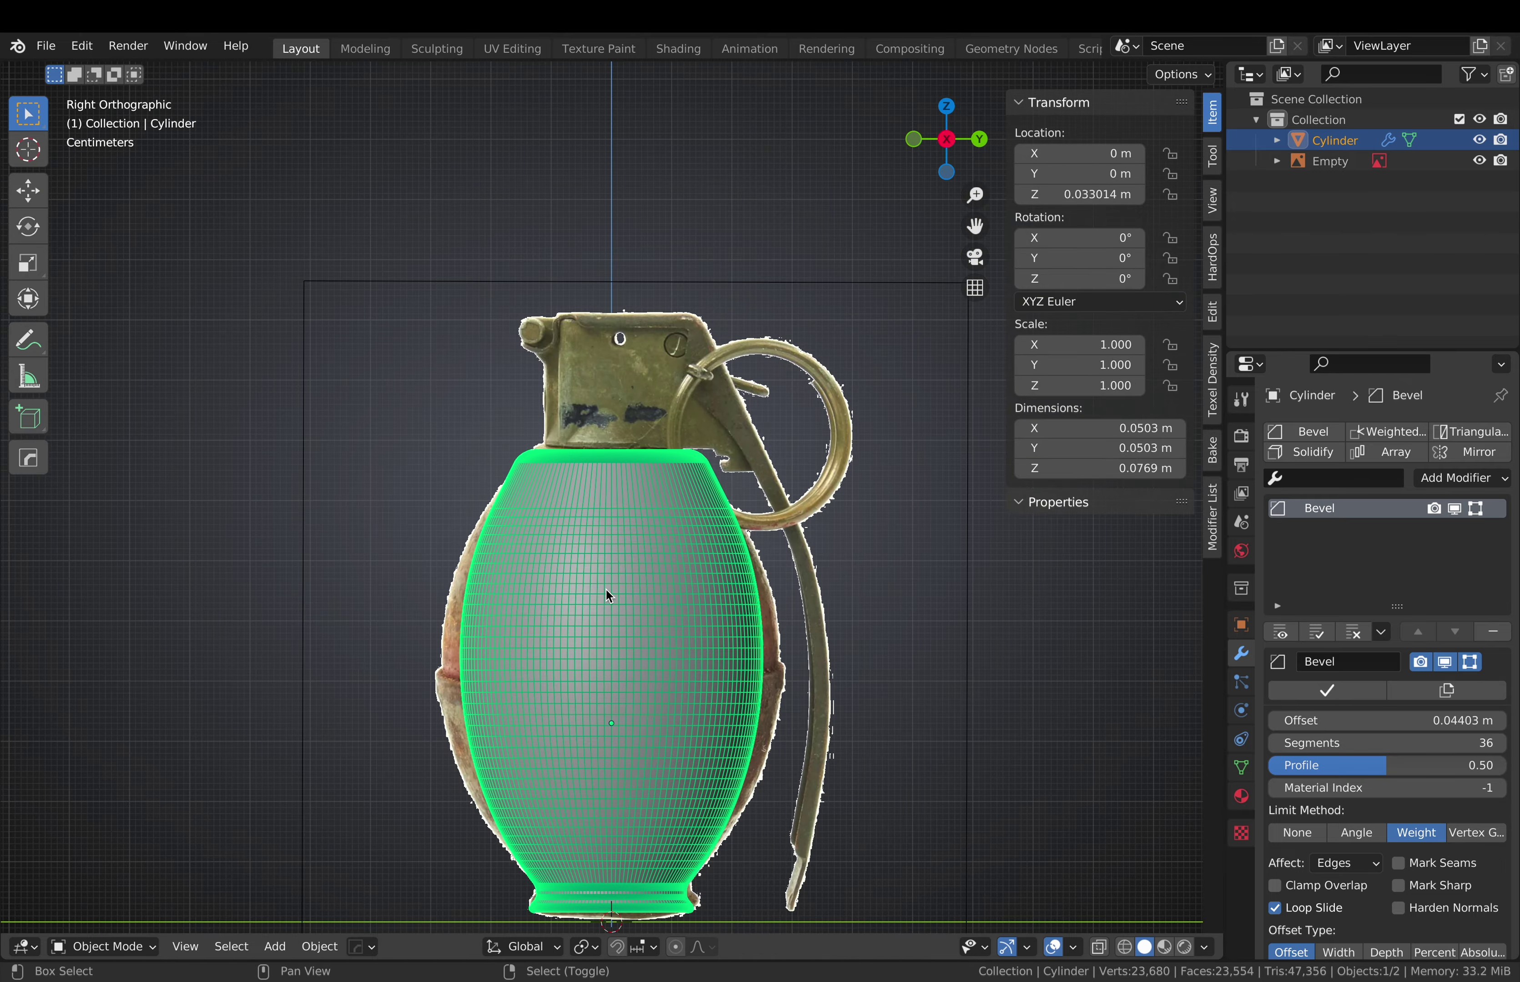
key("alt+a")
scroll(612, 593, "up", 3)
scroll(569, 546, "up", 2)
scroll(588, 478, "down", 5)
left_click_drag(597, 496, 590, 485)
right_click(590, 485)
key("alt+a")
scroll(570, 546, "up", 5)
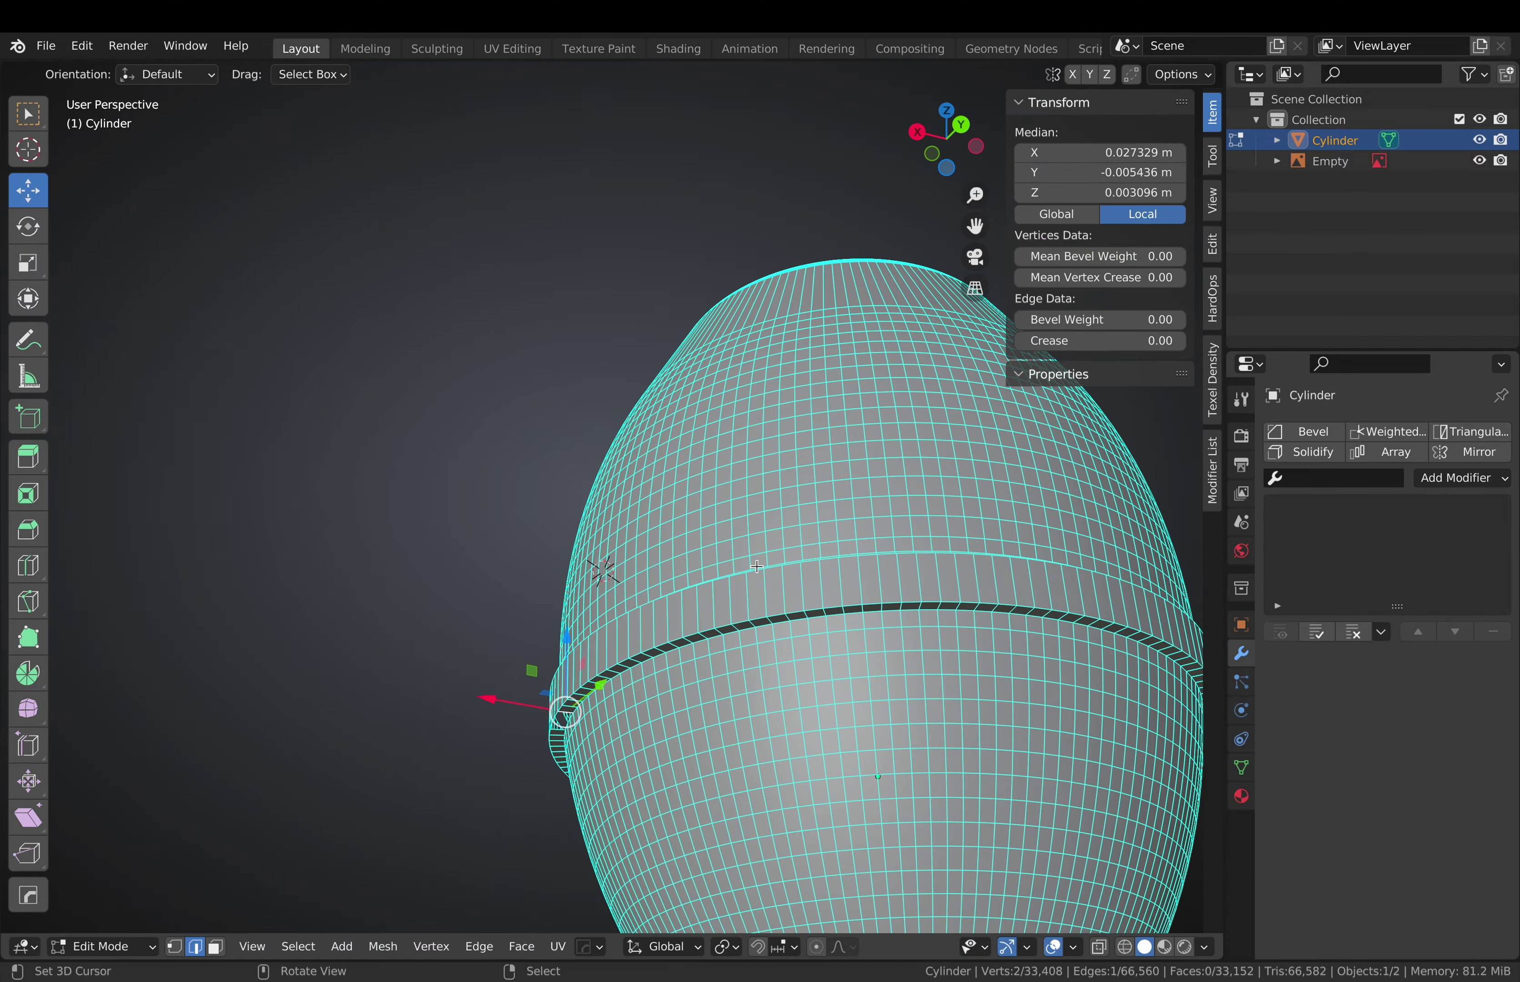
Add a second middle edge loop to the selection for the raised band
left_click(617, 614, "shift")
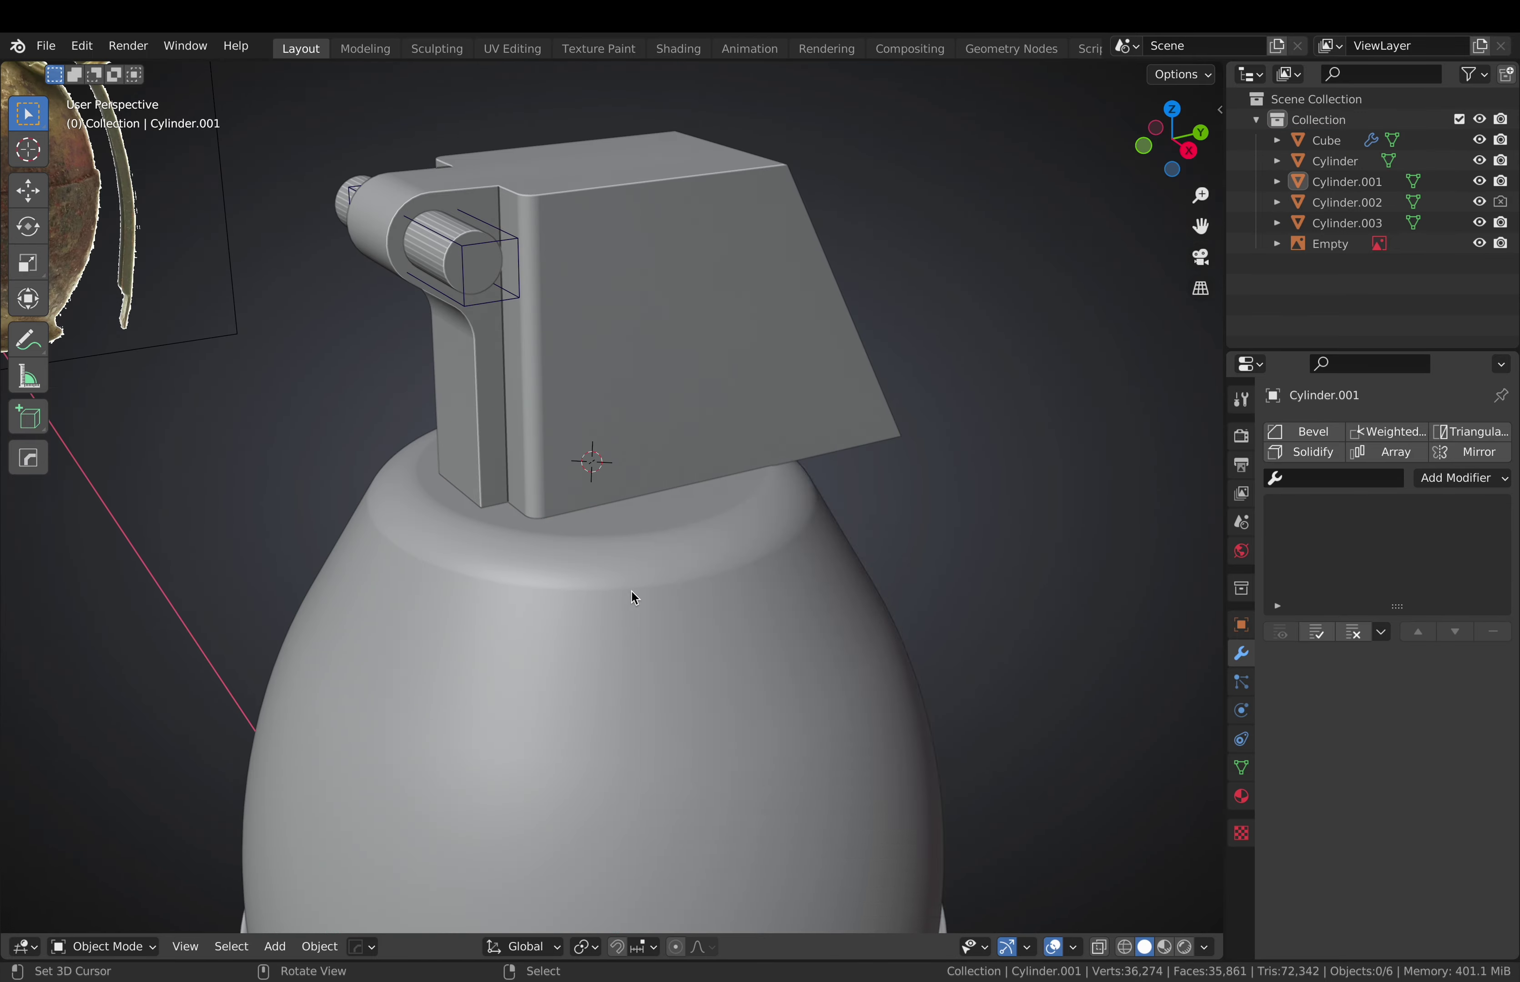
Add a small sharp-edged cylinder at the fuse head and stretch it vertically for a pin
key("shift+a")
key("s")
left_click(1008, 468)
key("ctrl+2")
key("s")
key("z")
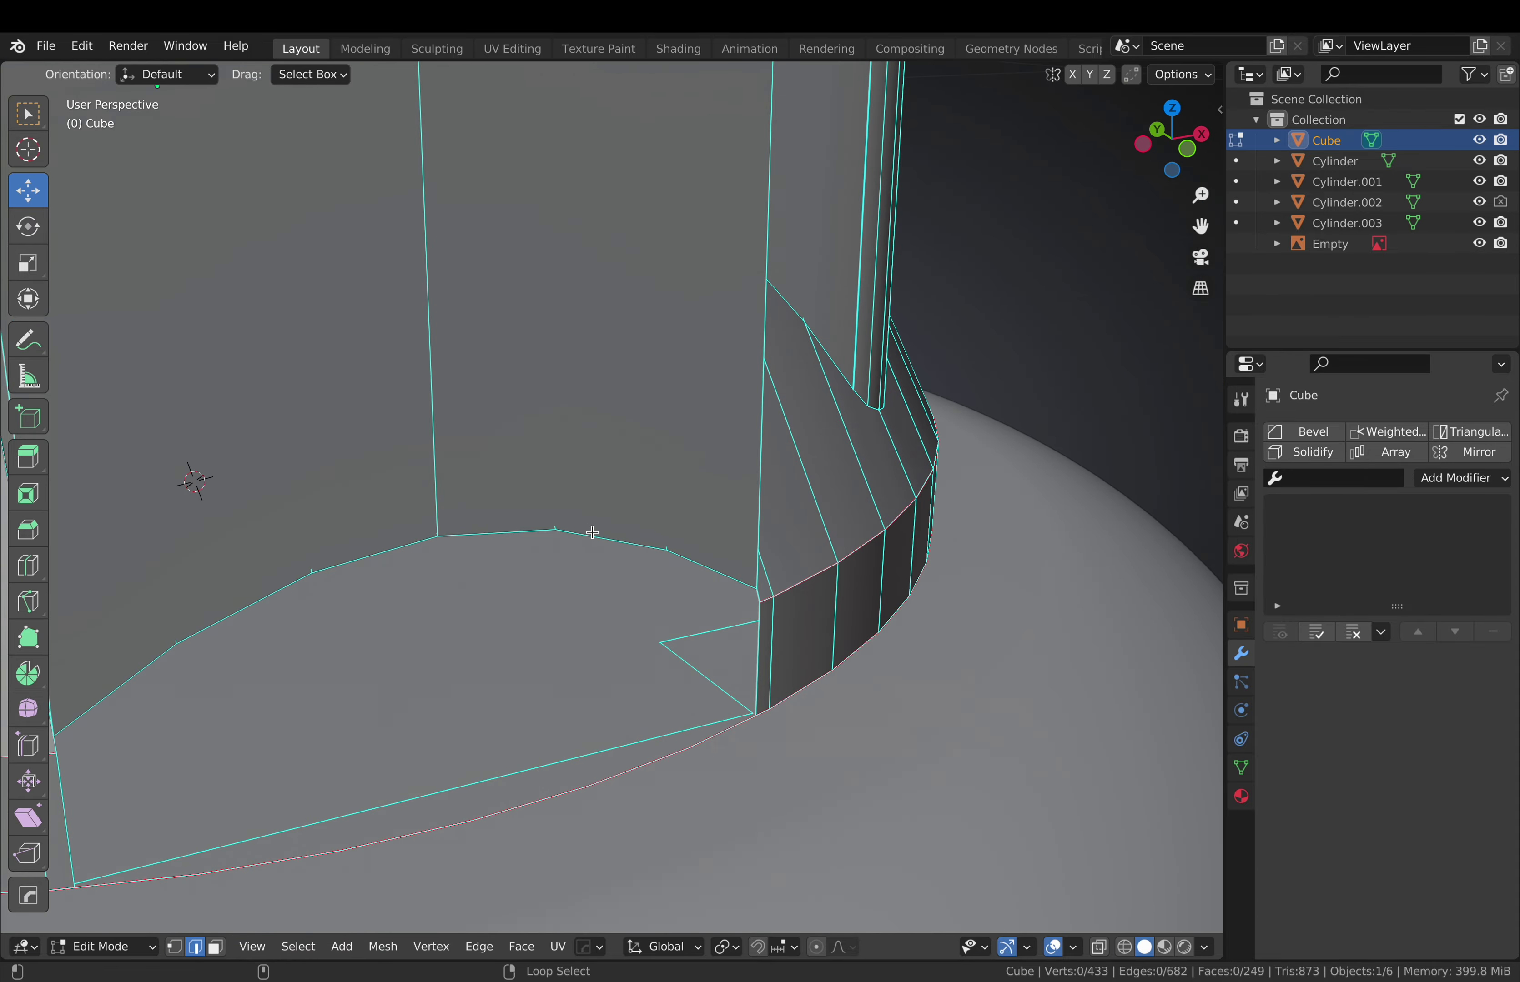
middle_click_drag(588, 531, 823, 616)
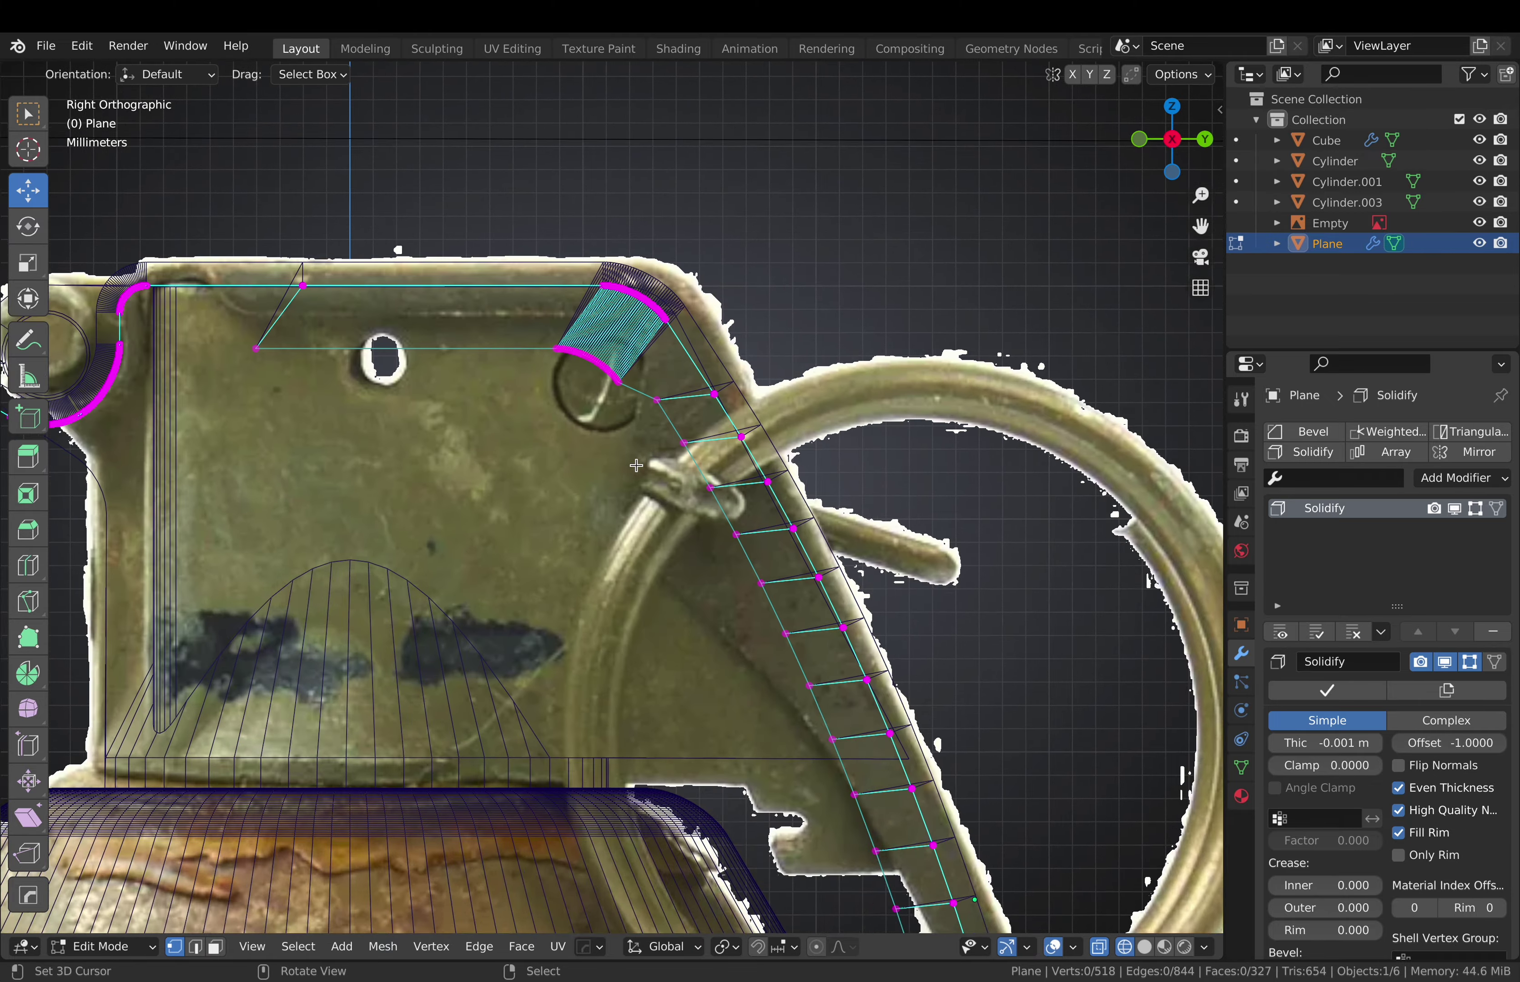
Flatten the selected lever vertices to zero along Y
key("s")
key("y")
key("0")
scroll(682, 401, "down", 3)
scroll(682, 401, "up", 4)
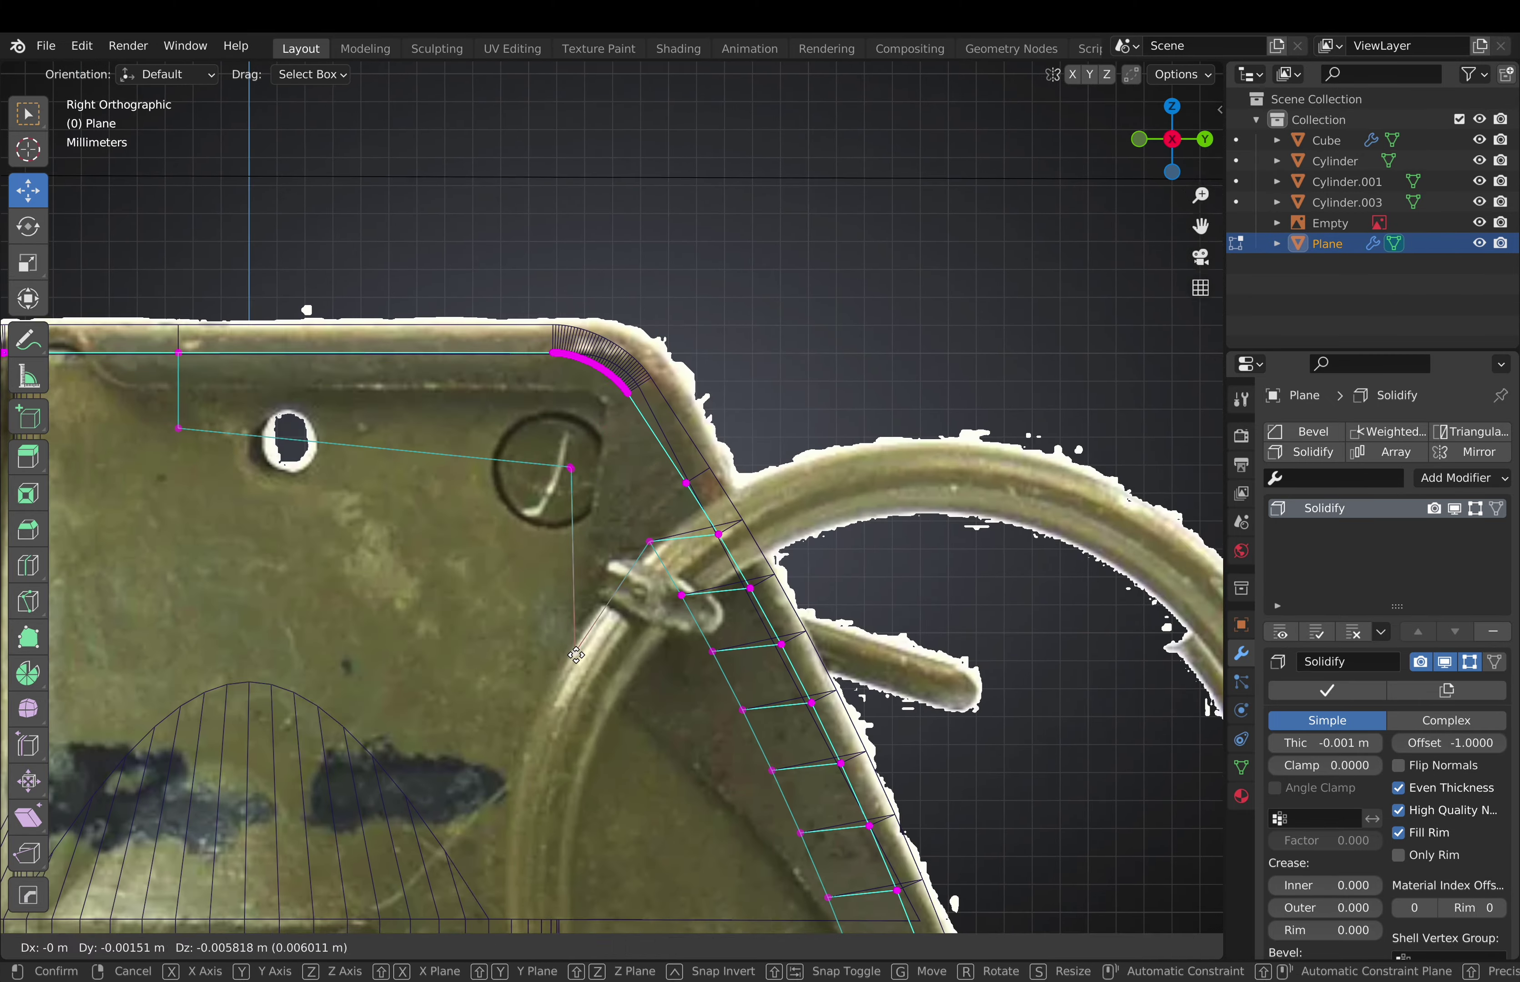
Move the lever's top vertices onto the reference outline and return to solid shading
middle_click_drag(645, 629, 642, 521, "shift")
left_click_drag(634, 508, 642, 521)
left_click(643, 520)
mouse_move(785, 685)
middle_mouse_down("shift")
mouse_move(695, 557)
mouse_move(670, 434)
middle_mouse_up("shift")
left_click(633, 532)
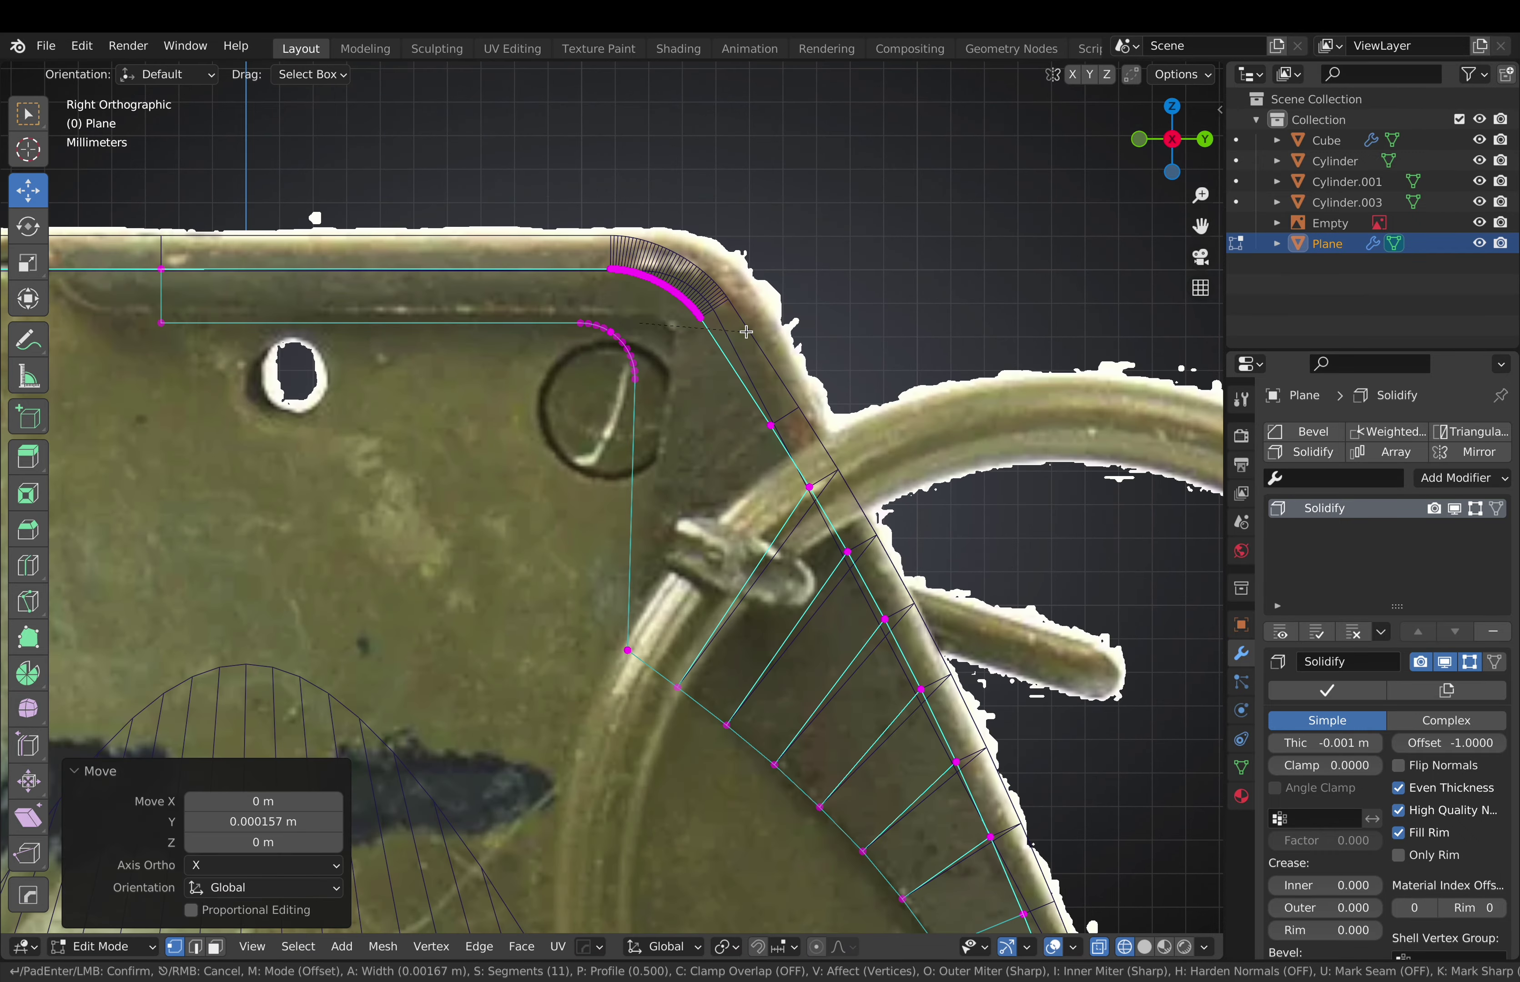
left_click(714, 344)
scroll(728, 575, "down", 2)
scroll(728, 575, "down", 2)
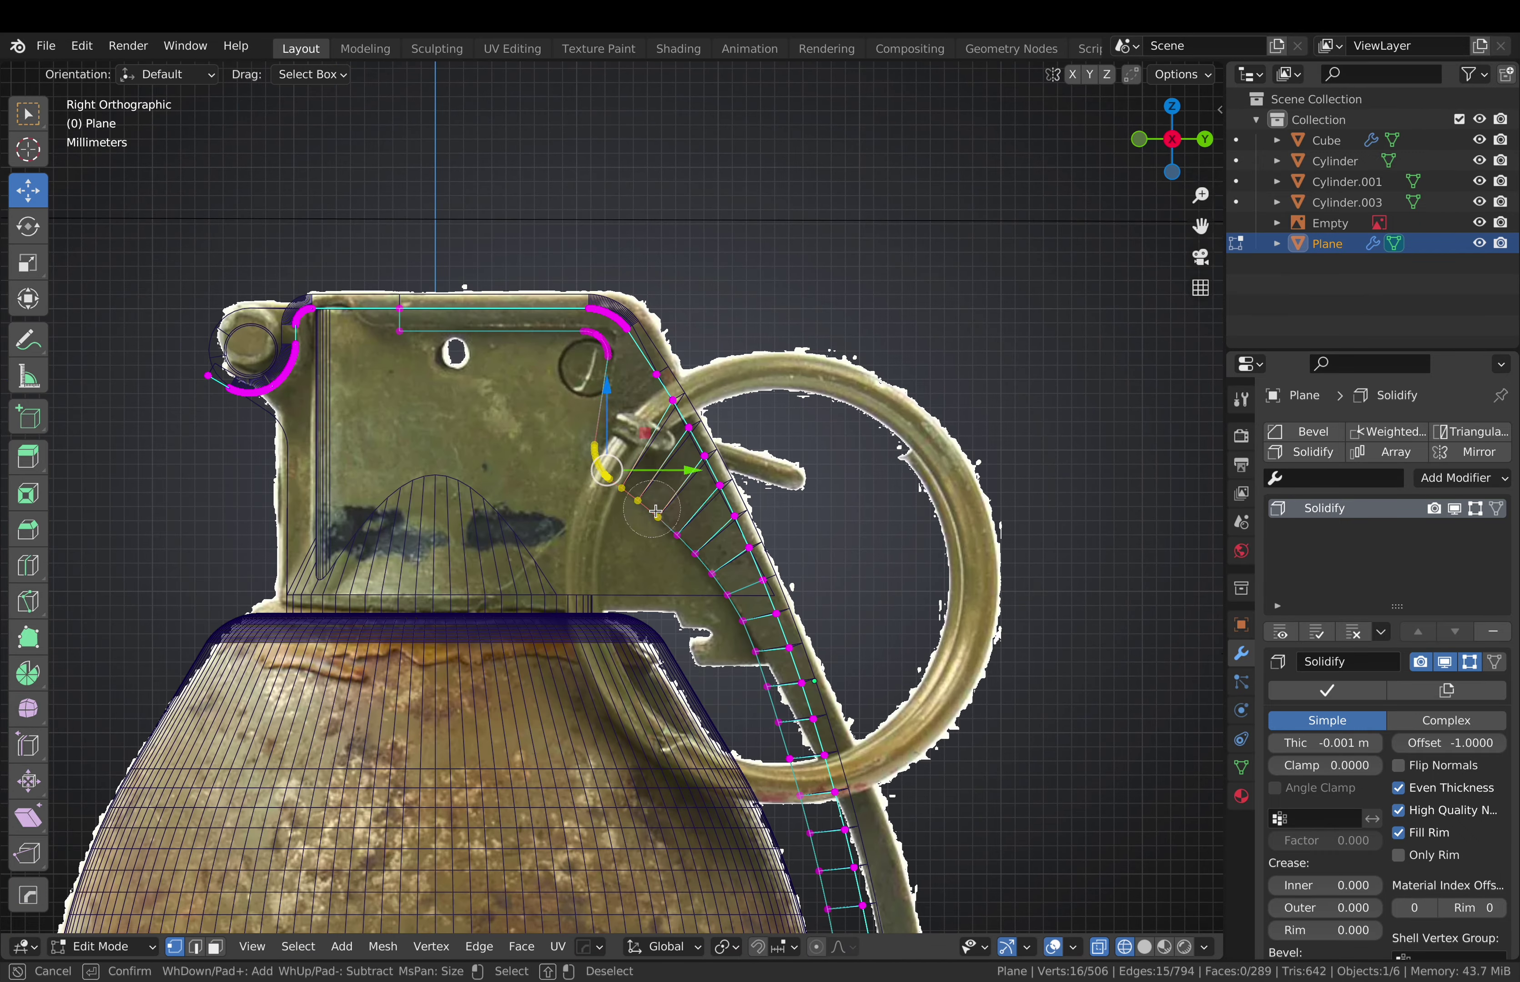
key("alt+z")
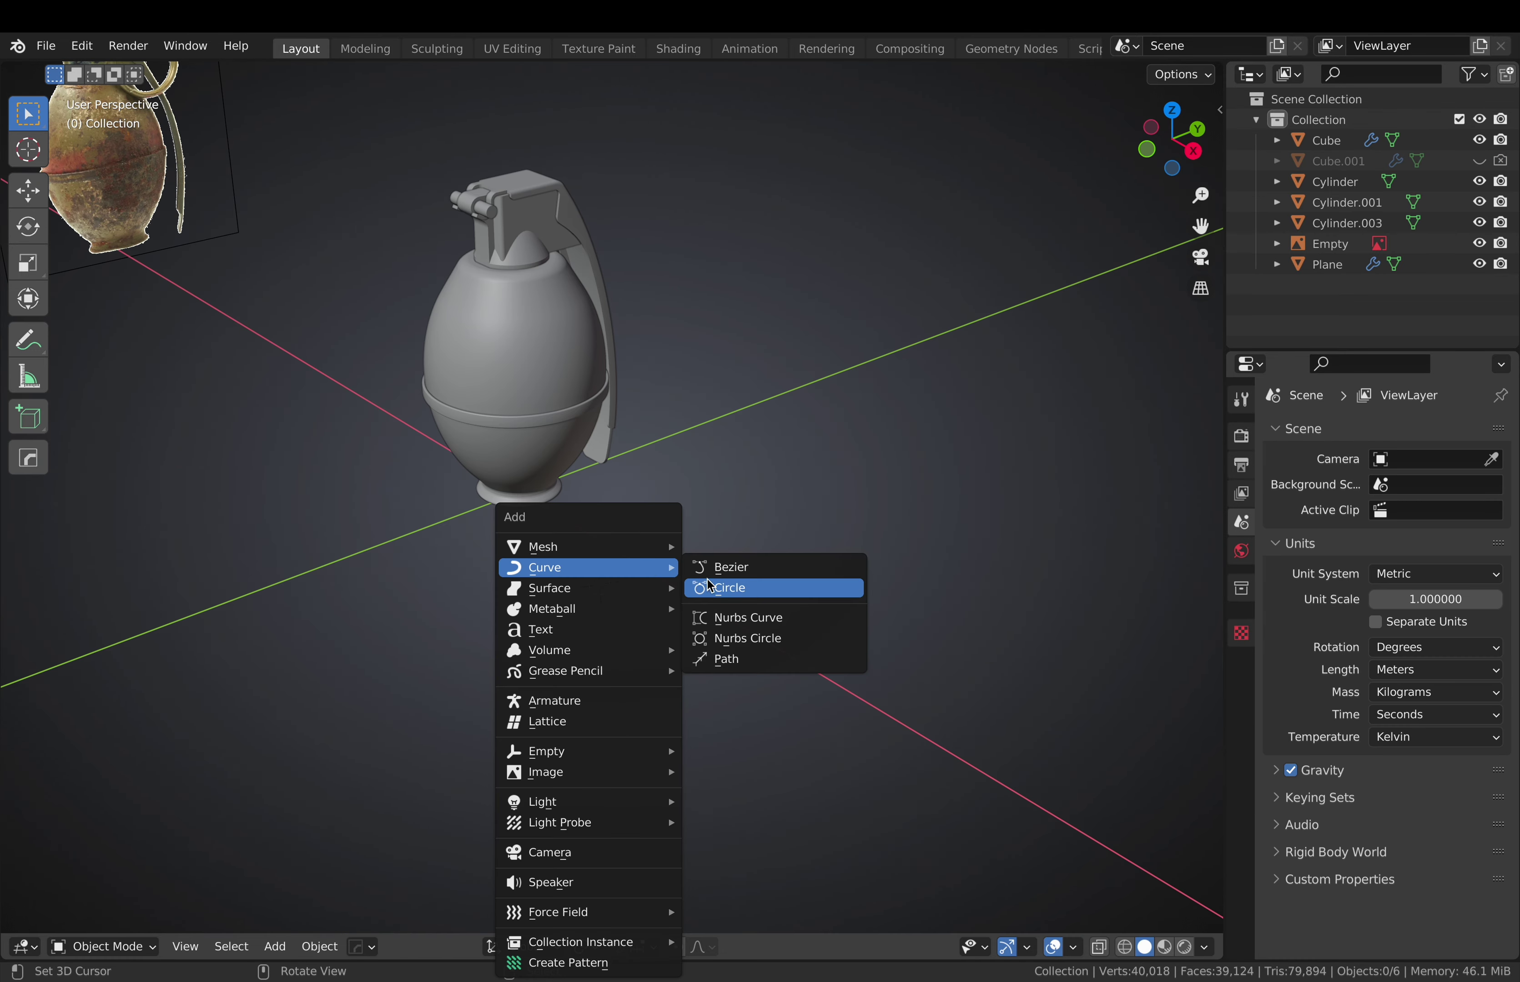
Add a Bezier circle curve beside the grenade model
left_click(728, 589)
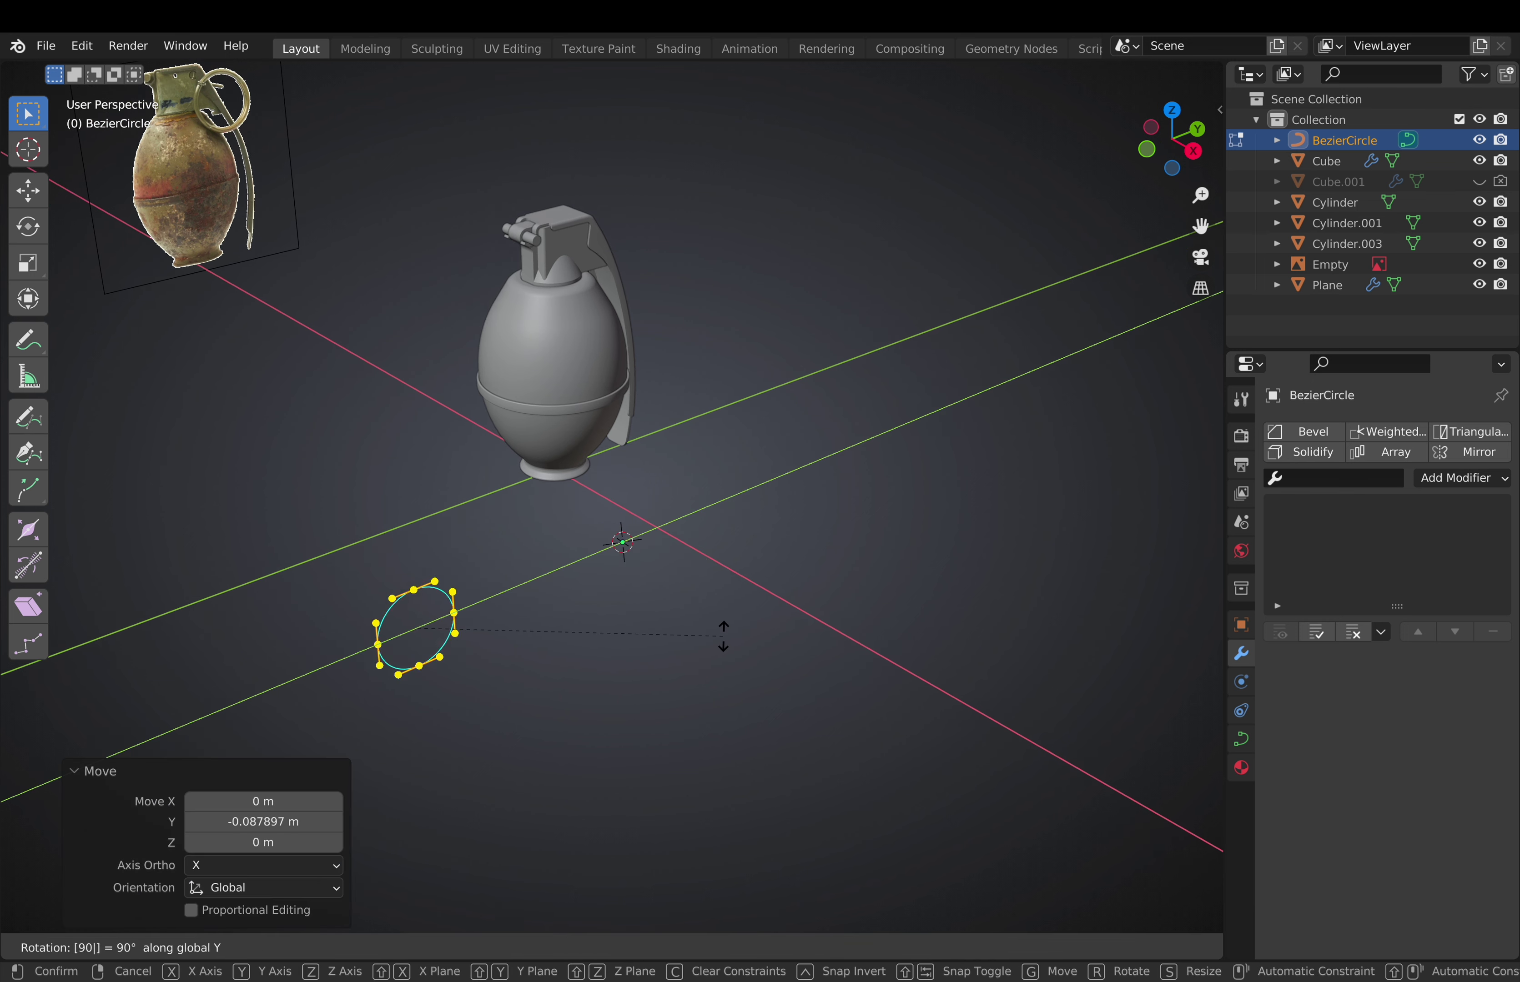
Coil the circle with a Screw modifier (tuned offset, more steps) and set 0.0005 m thickness
left_click(1465, 479)
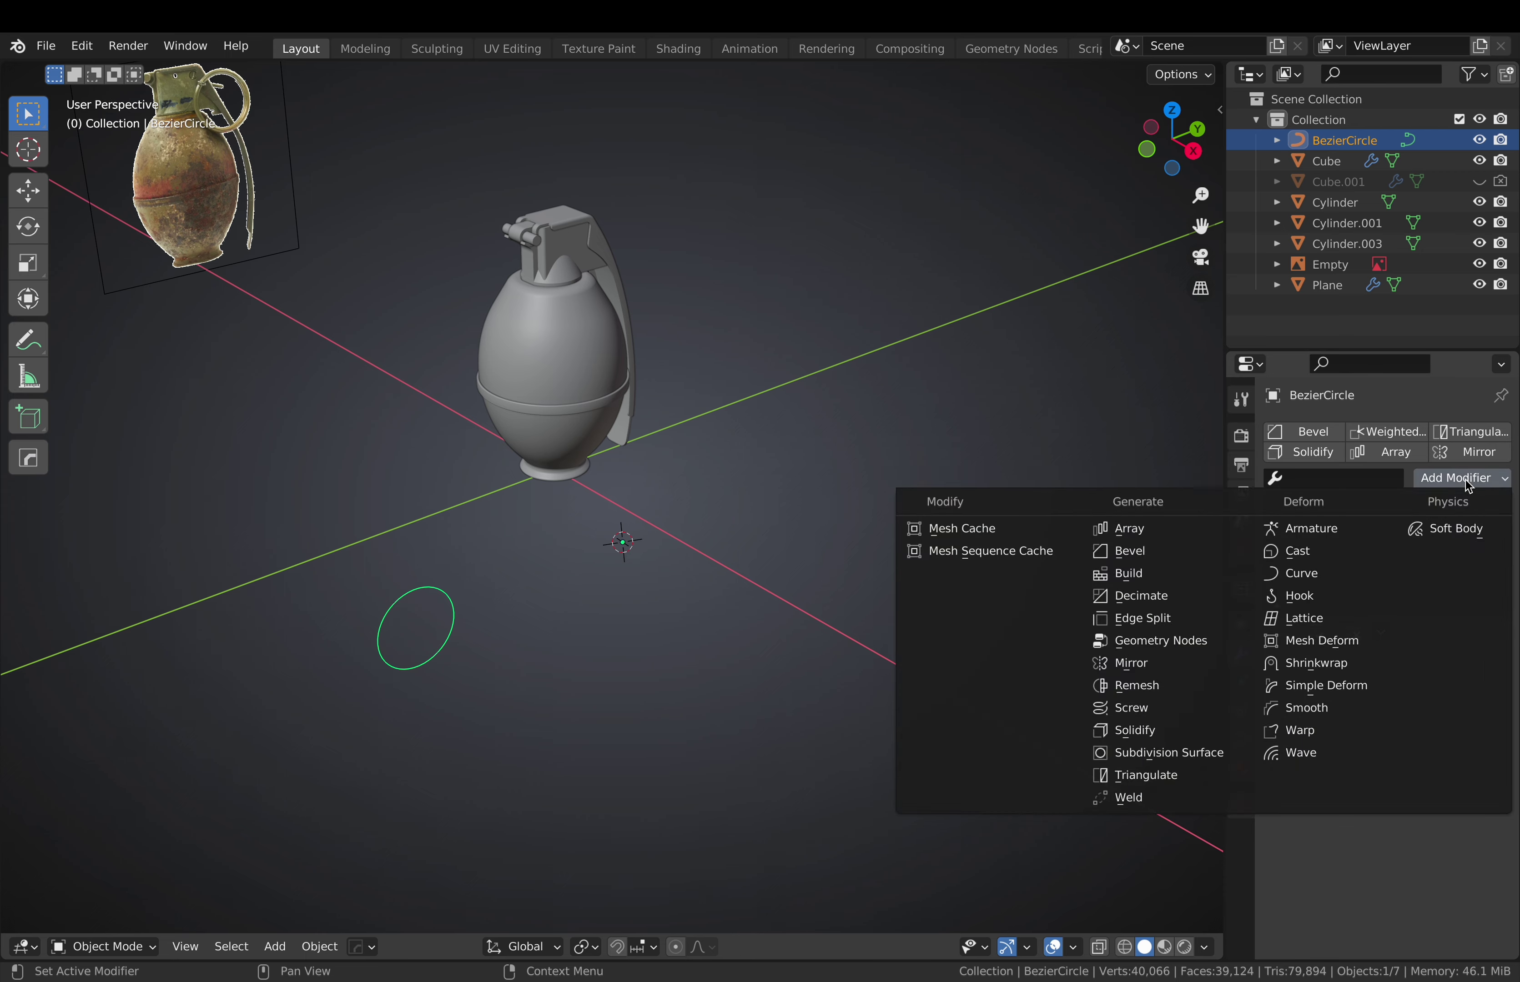
left_click(1143, 707)
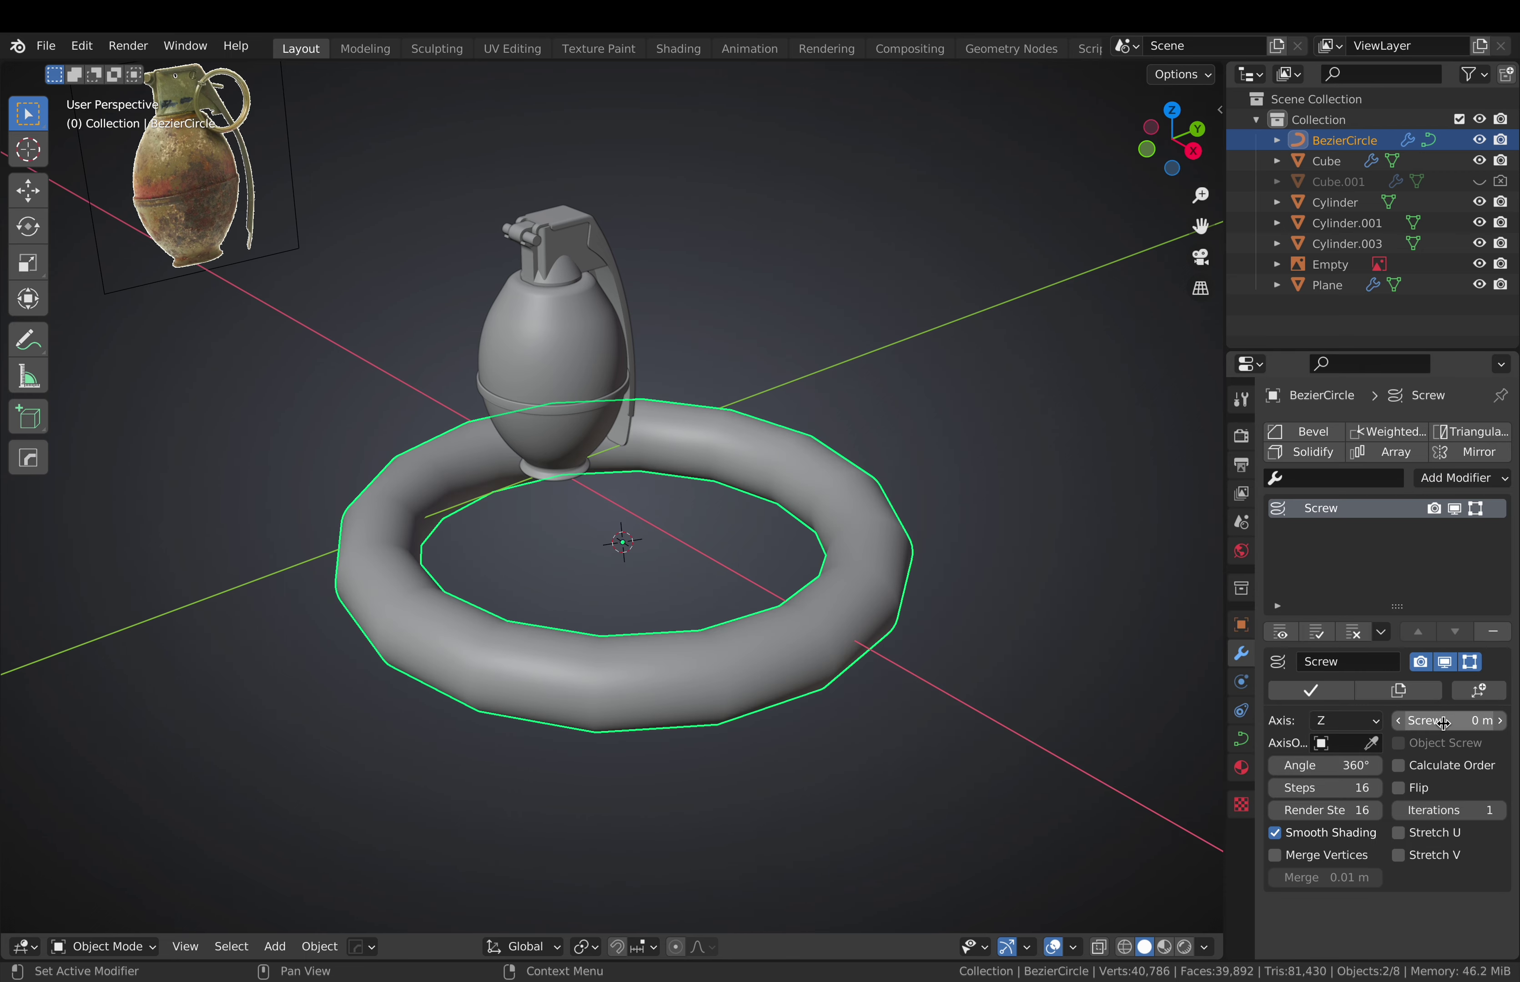
left_click_drag(1449, 721, 1424, 720)
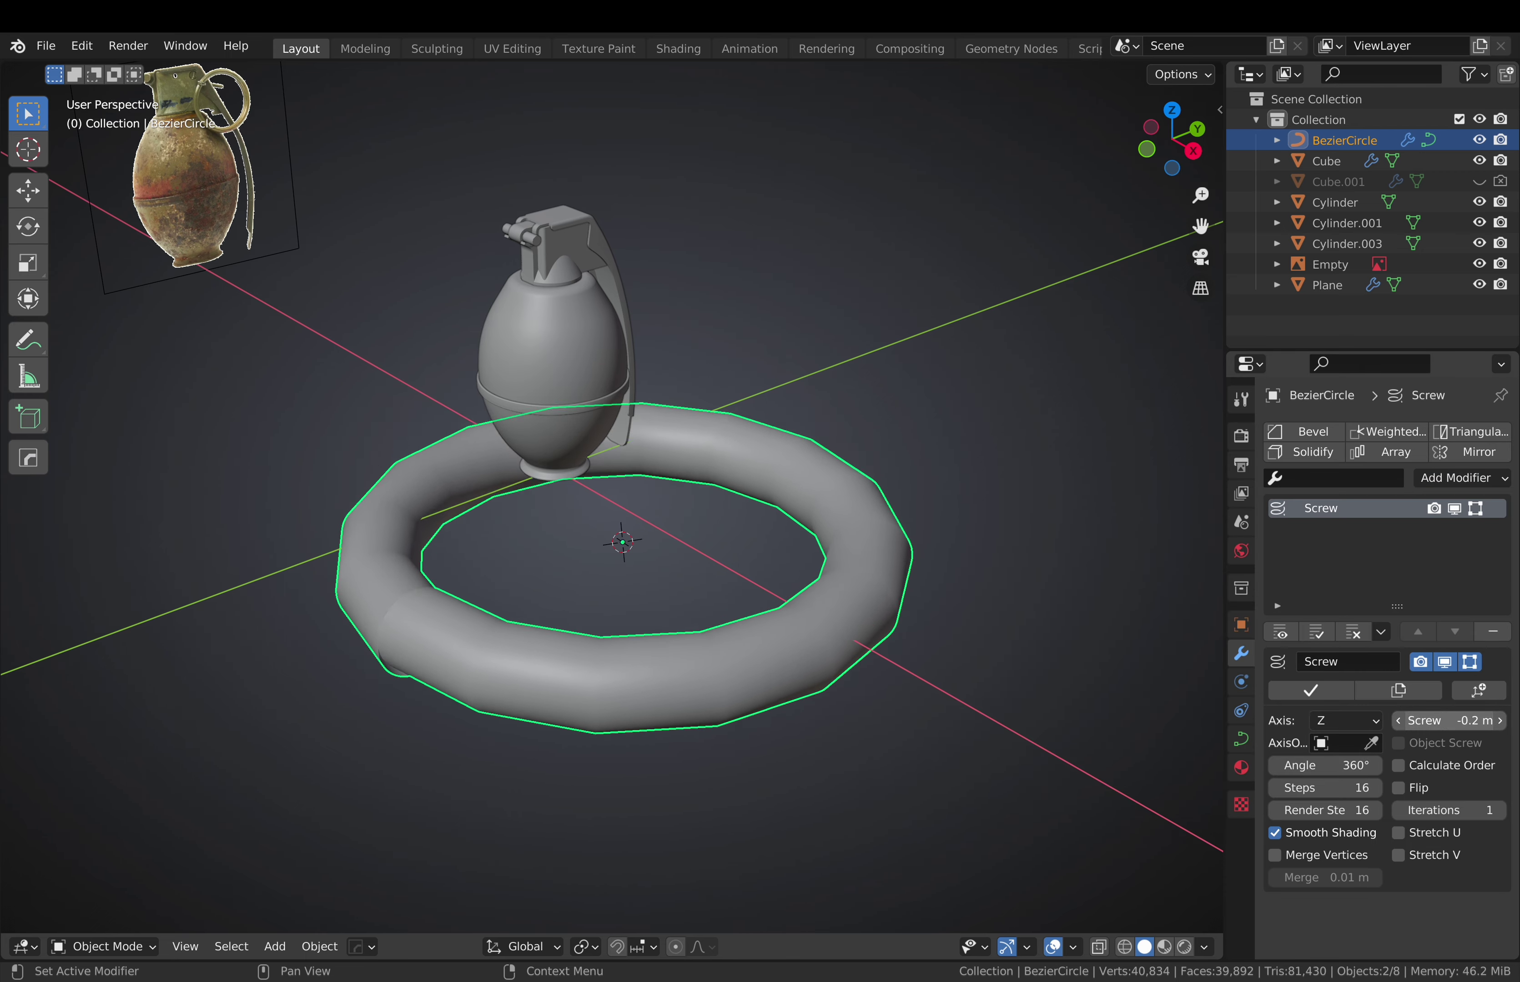
middle_click_drag(1164, 726, 961, 646)
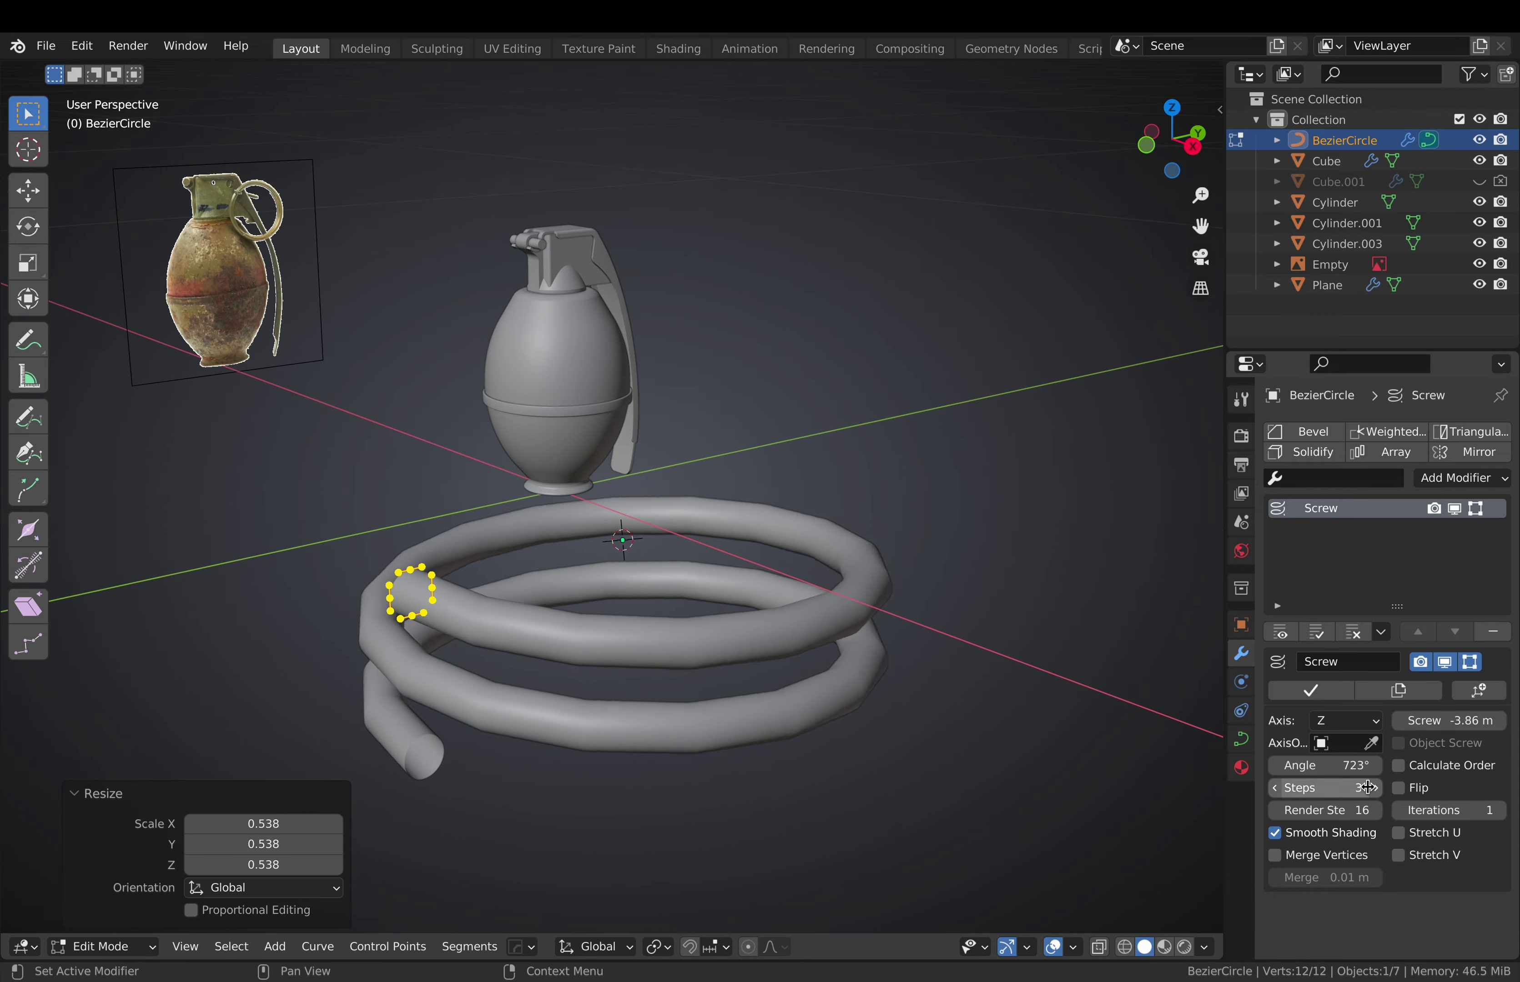
left_click_drag(1367, 788, 1386, 787)
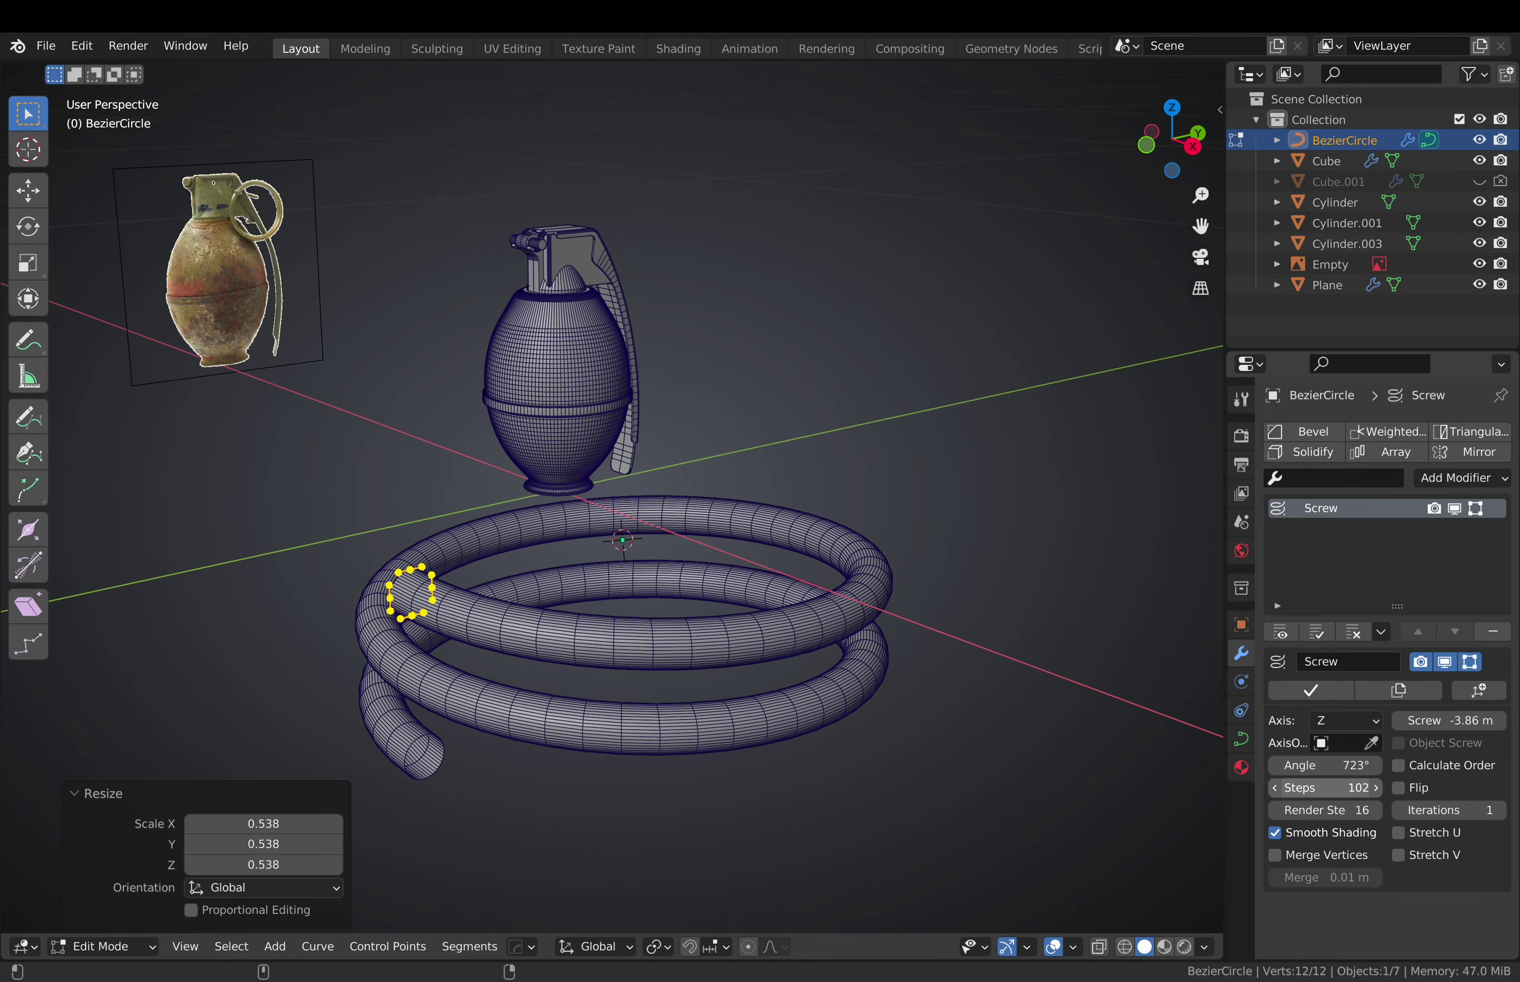
key("Tab")
left_click_drag(1450, 720, 1469, 720)
middle_click_drag(676, 638, 687, 645)
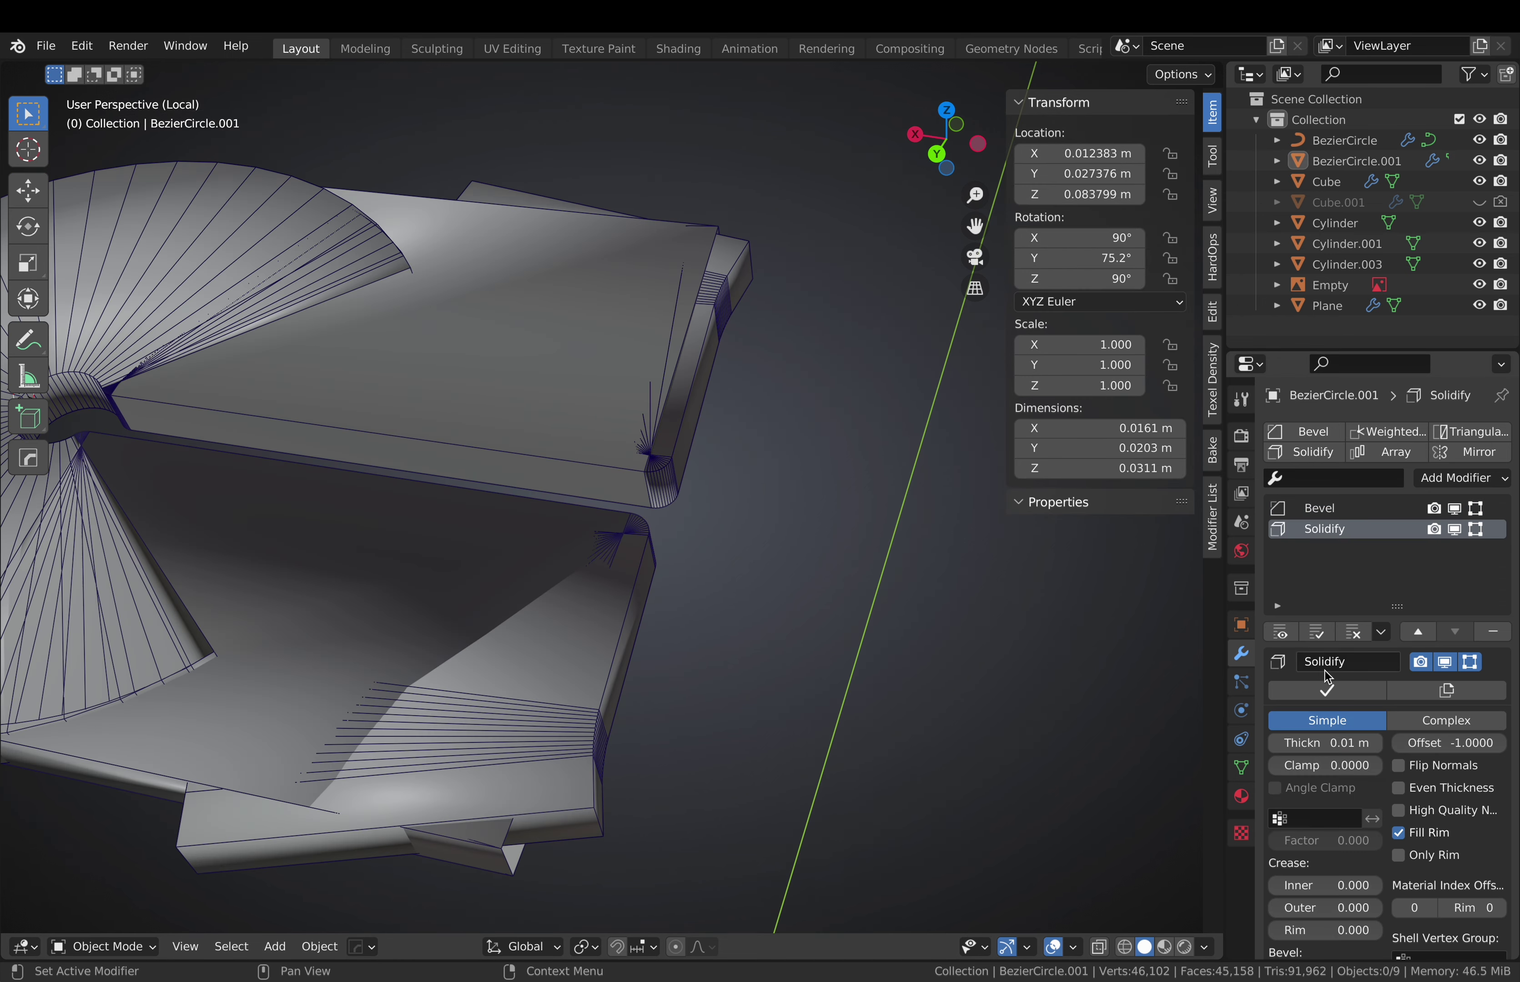
key("Return")
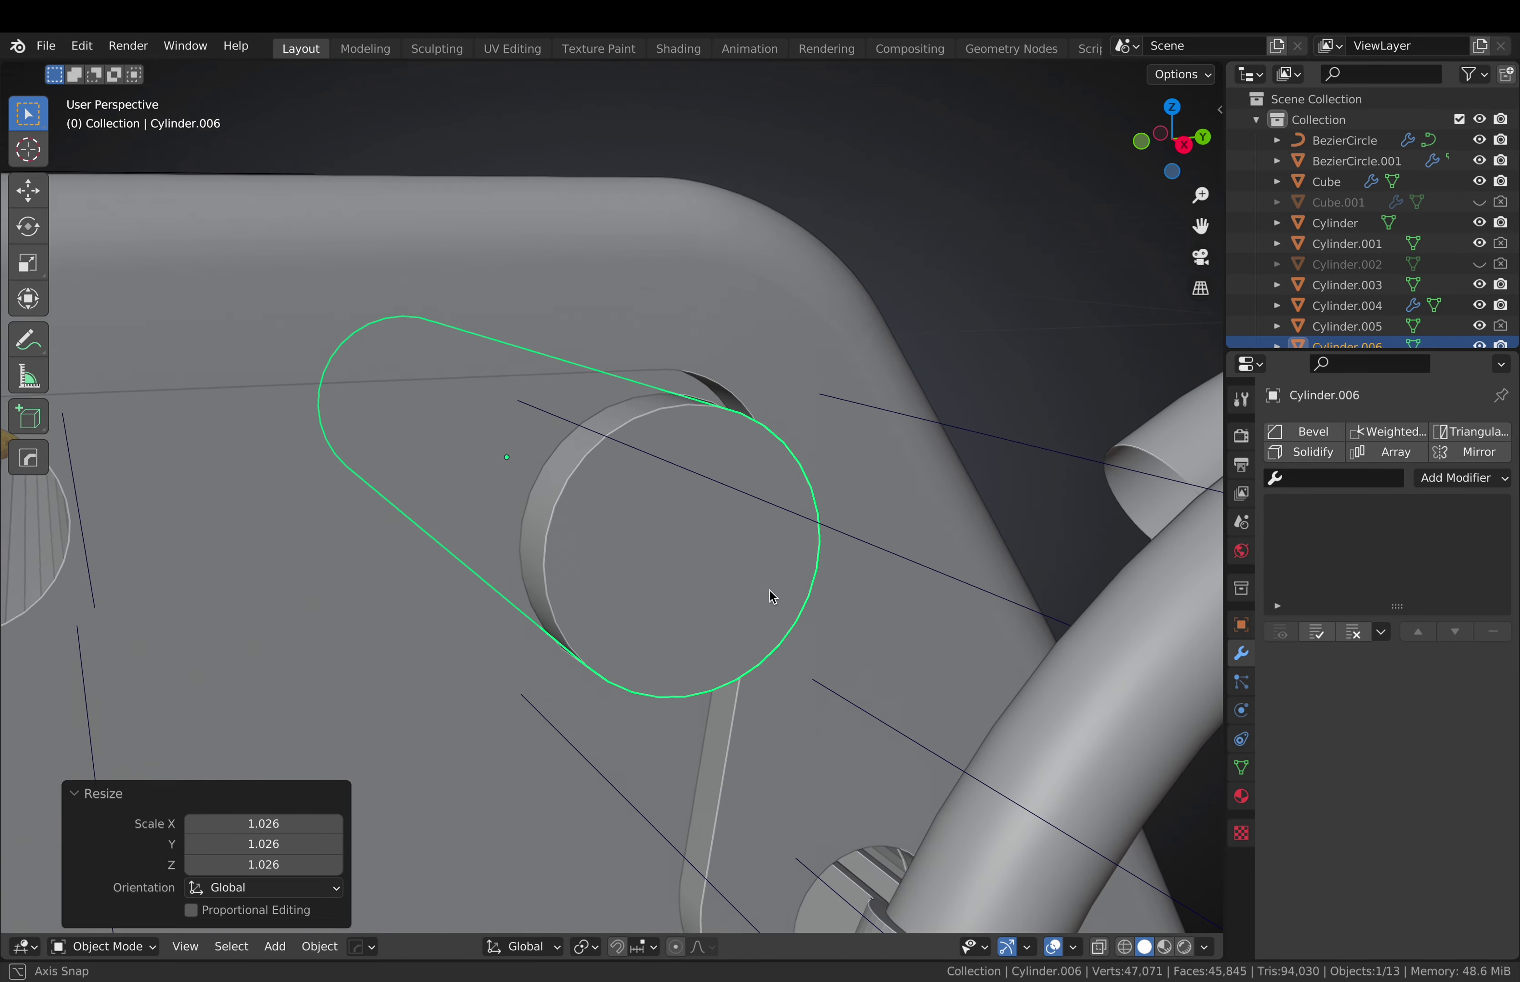
Scale the hole cutter along the X axis
key("s")
key("x")
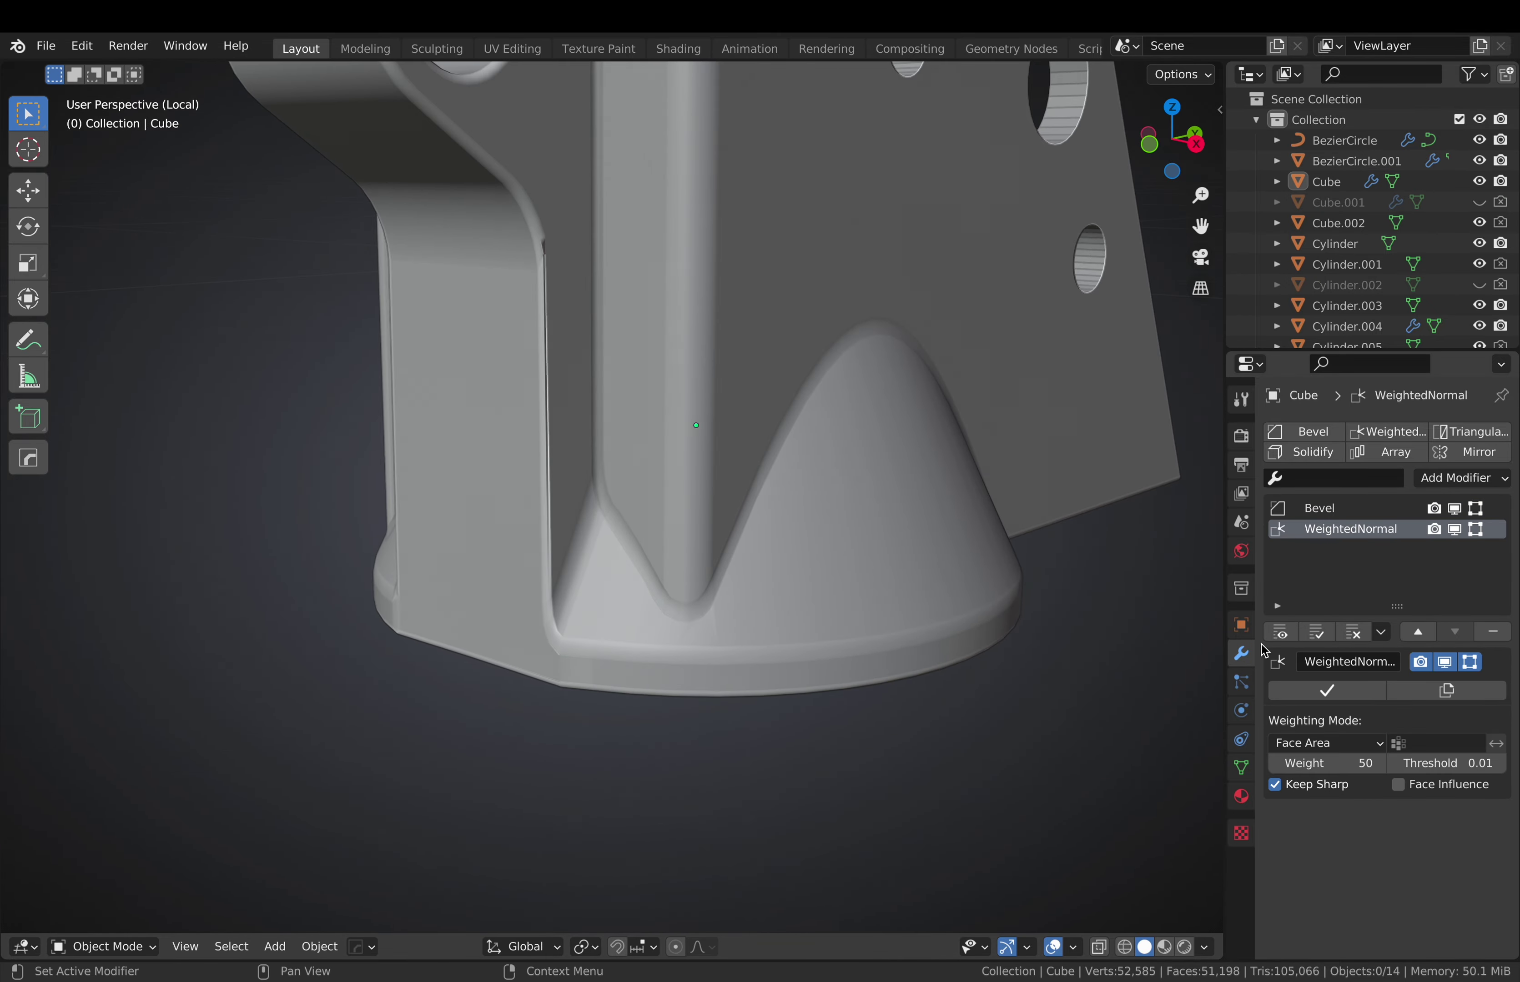
Adjust the bevel on the top part interactively with Ctrl+B
key("ctrl+b")
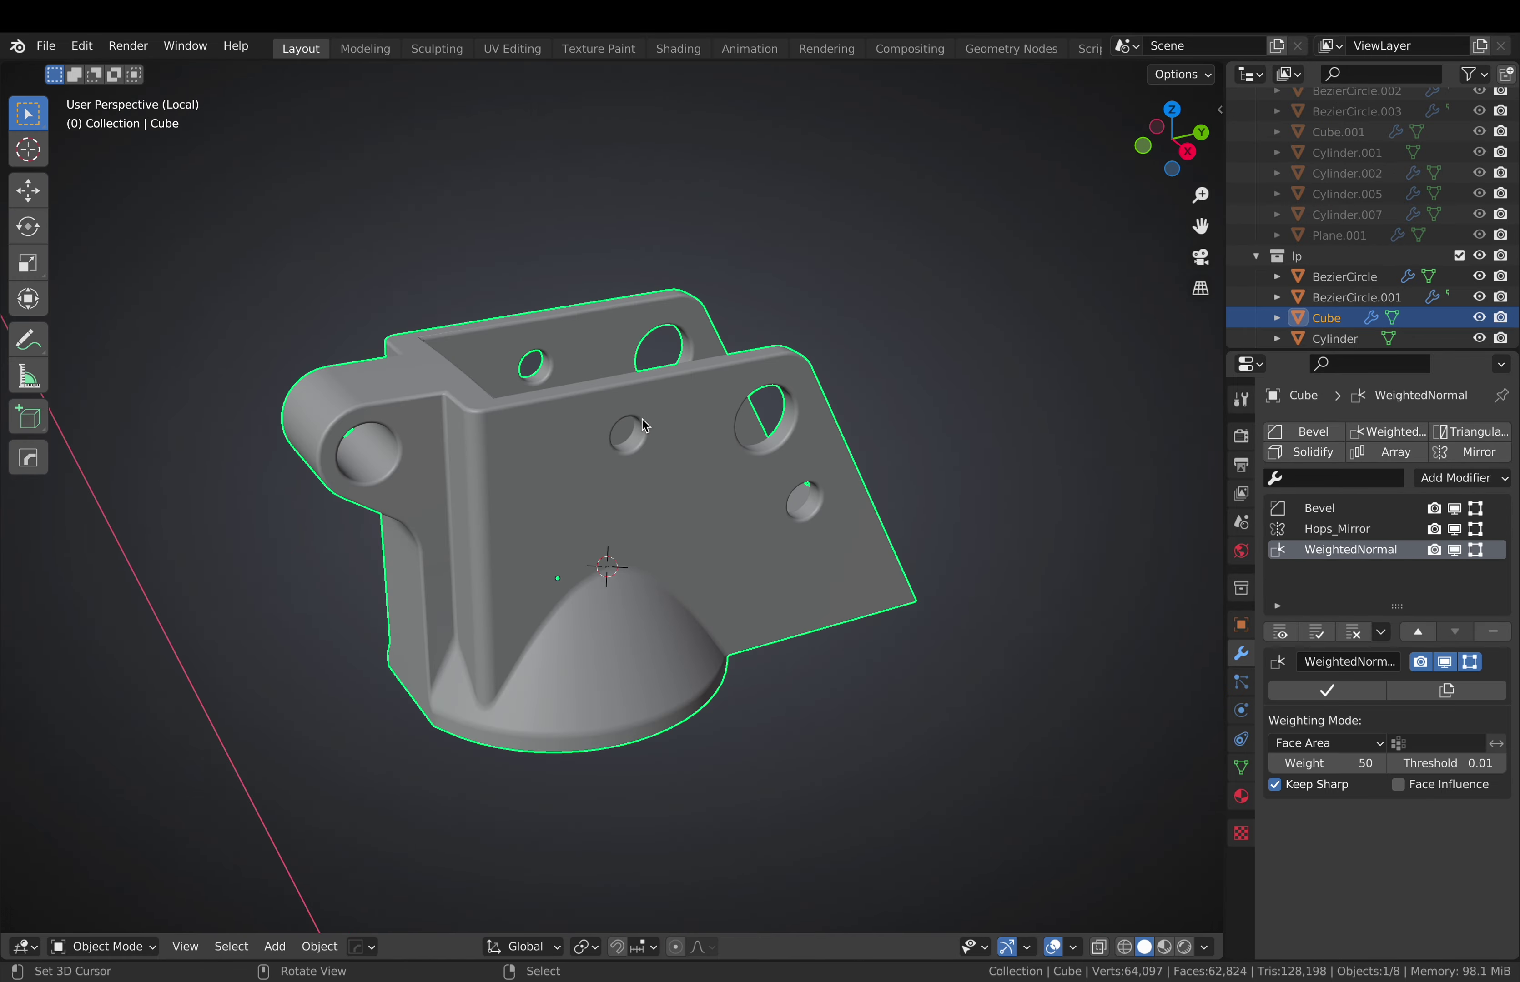
Show Cylinder.004's transform values in the sidebar
key("n")
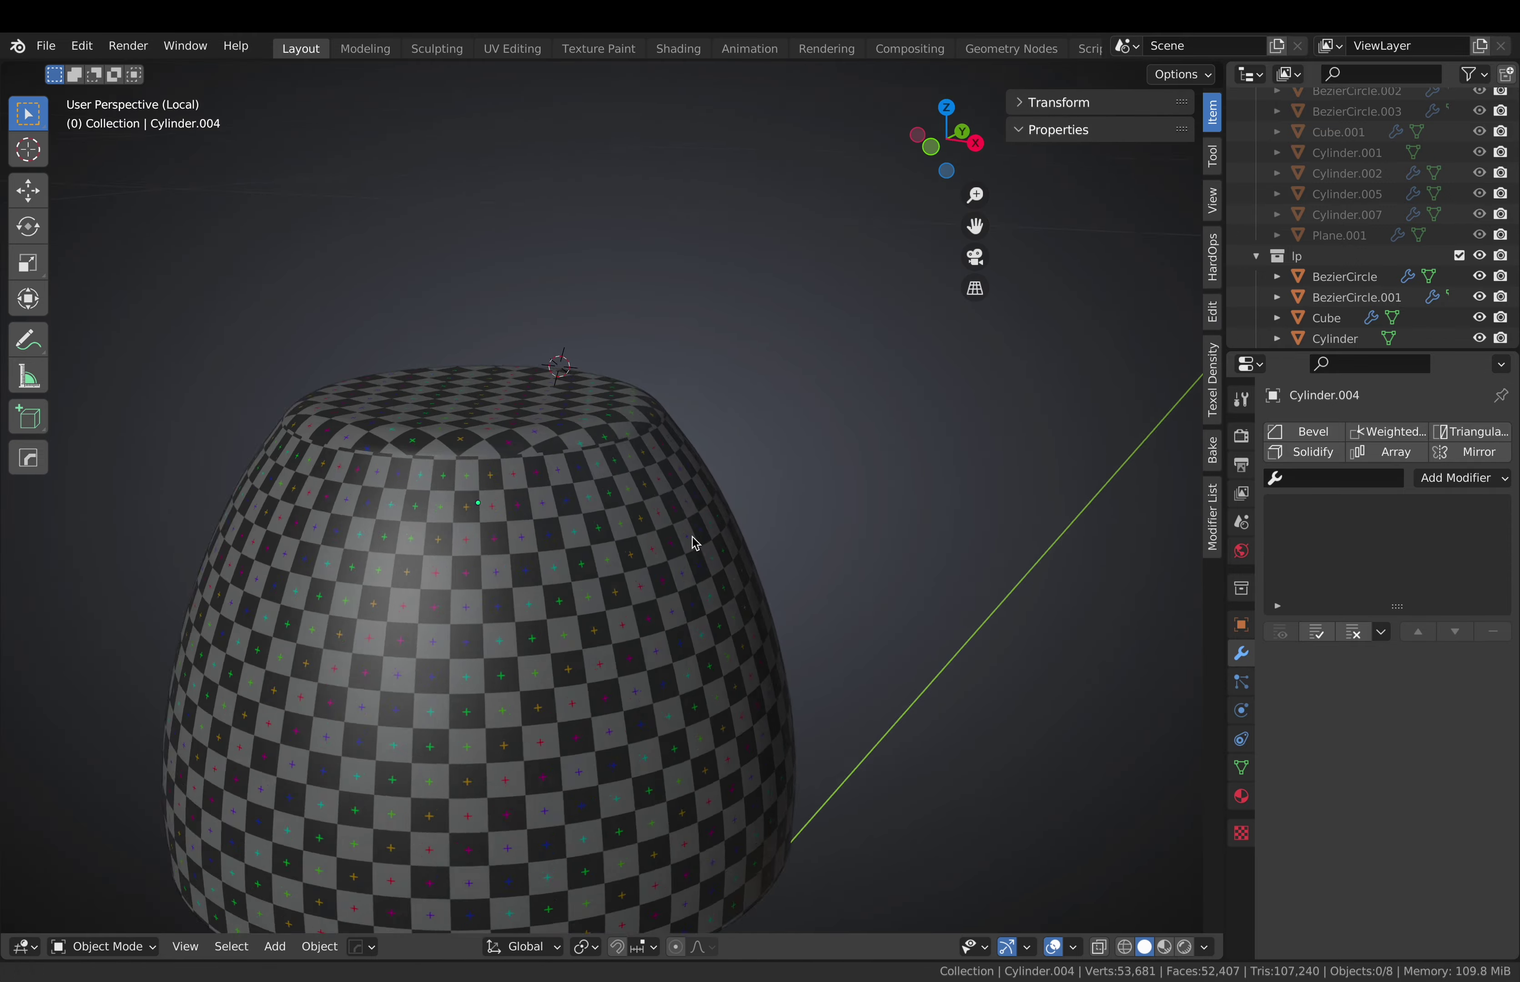
Isolate the grenade body's bottom cylinder and enter Edit Mode on it
key("KP_Divide")
left_click(657, 733)
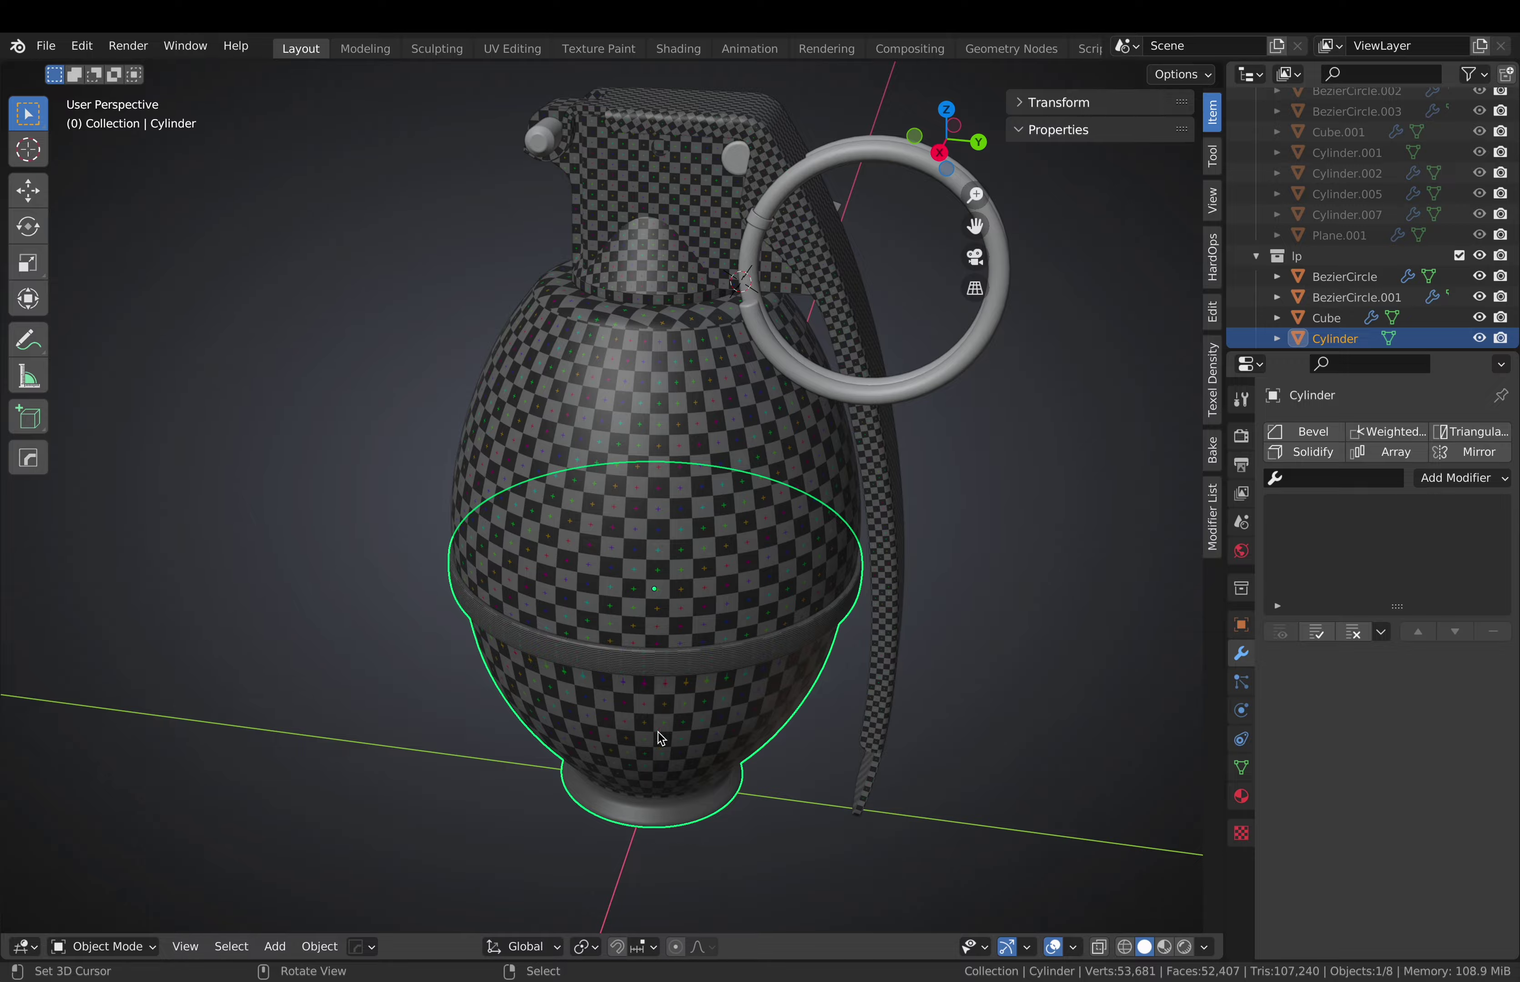
key("KP_Divide")
key("Tab")
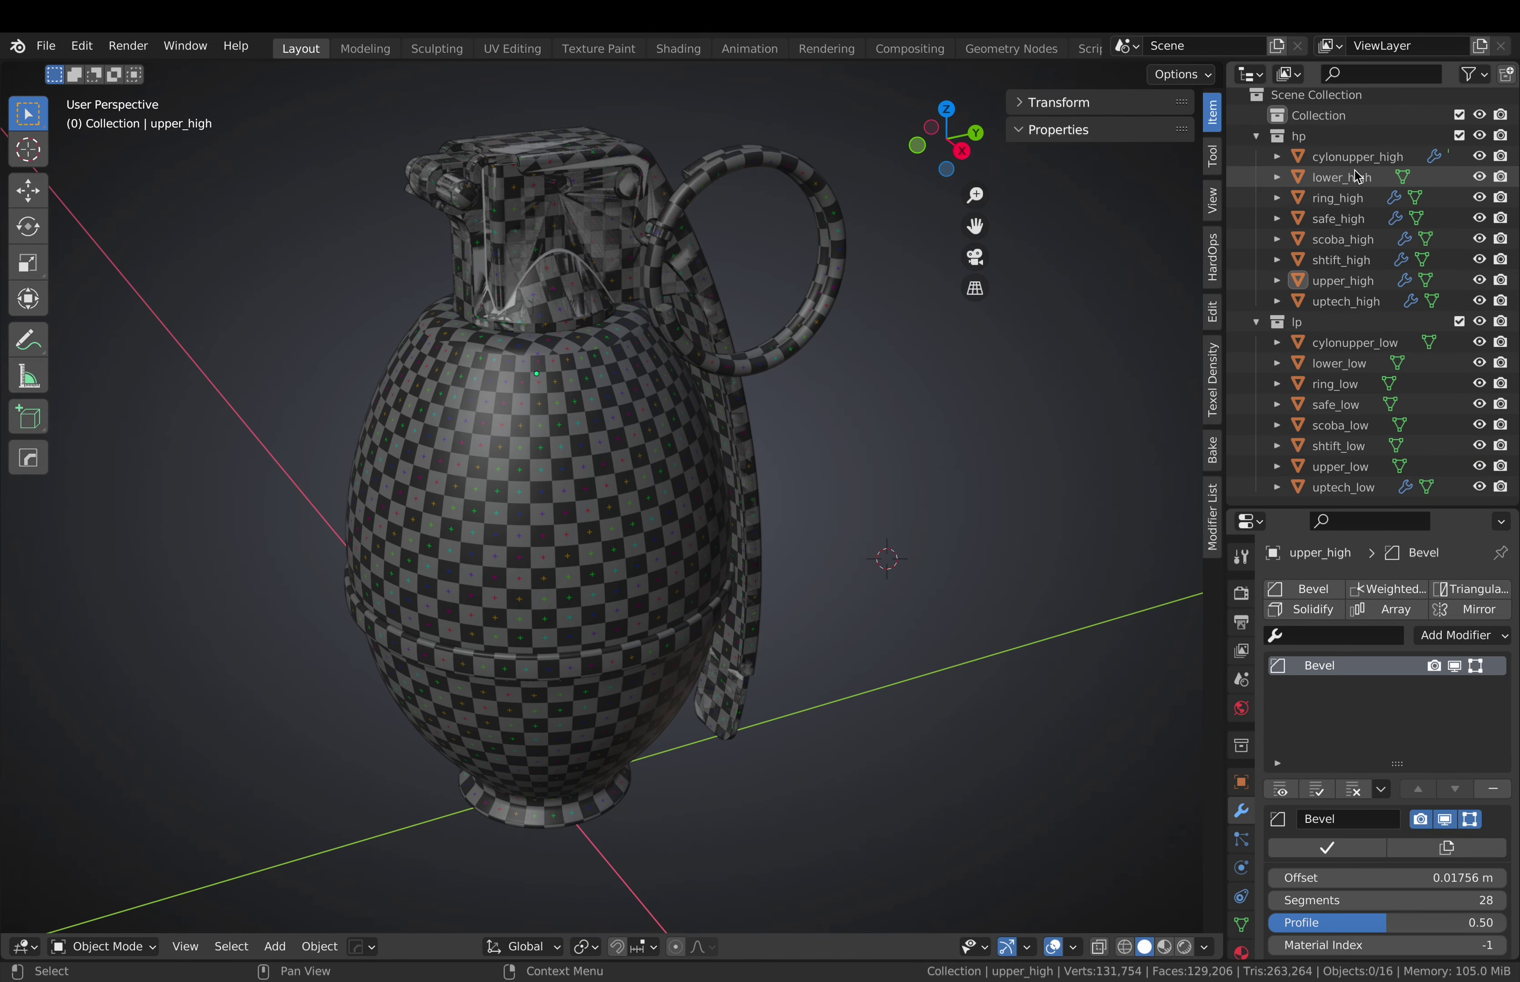
Add Triangulate to cylonupper_high, and add WeightedNormal above Triangulate on safe_high
left_click(1471, 588)
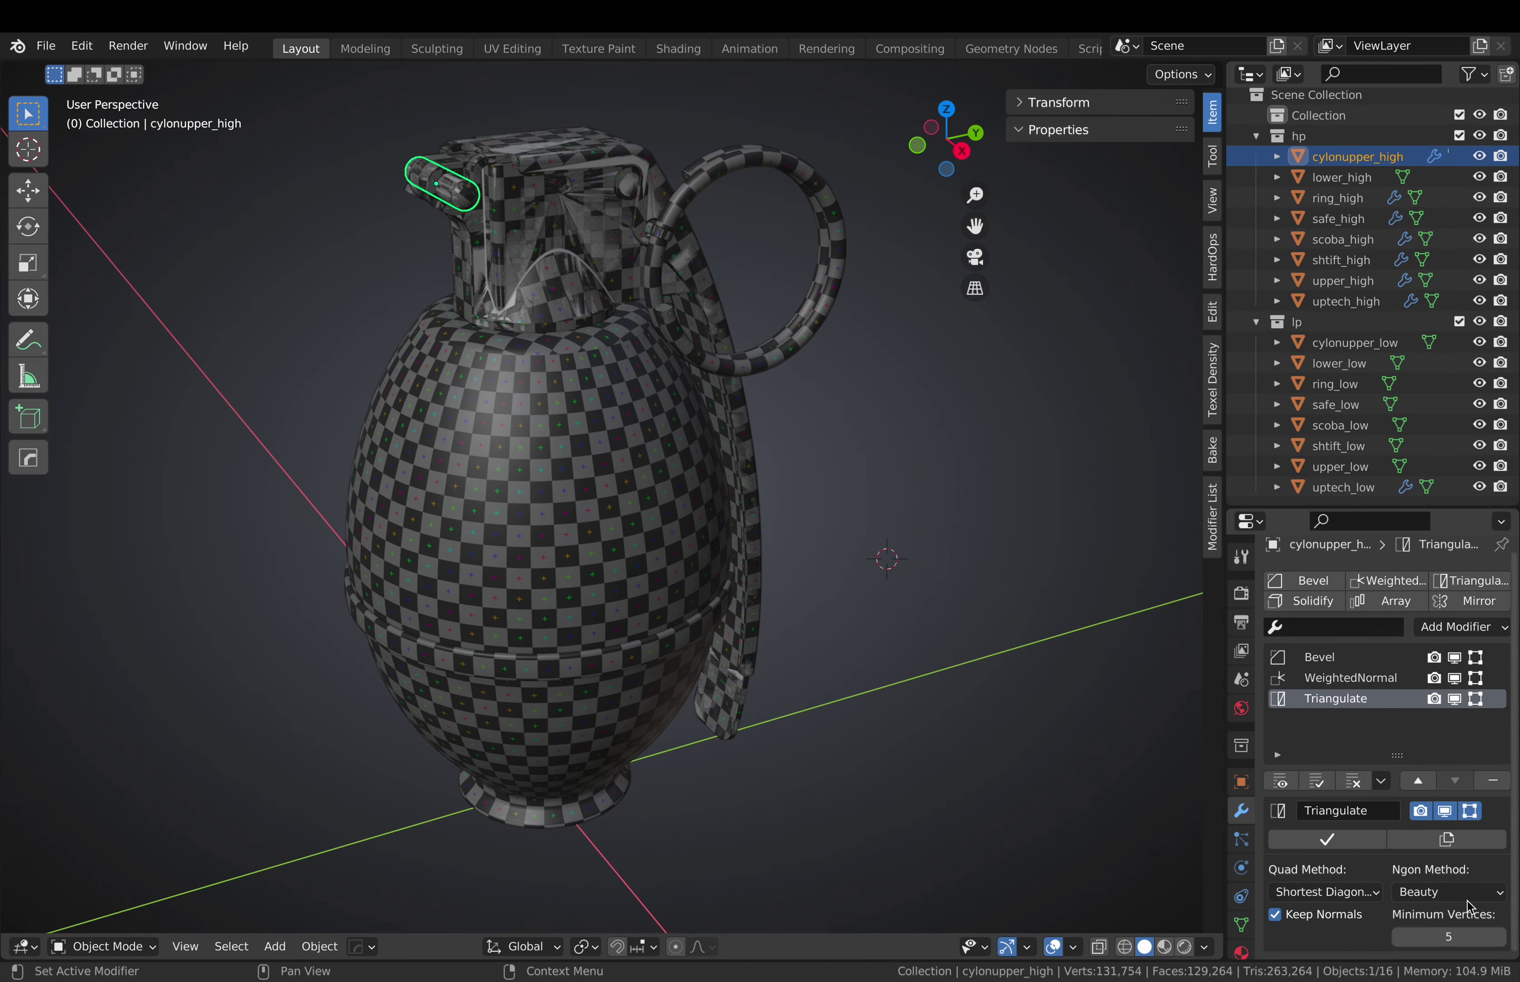
left_click(1341, 177)
left_click(1339, 218)
left_click(1386, 588)
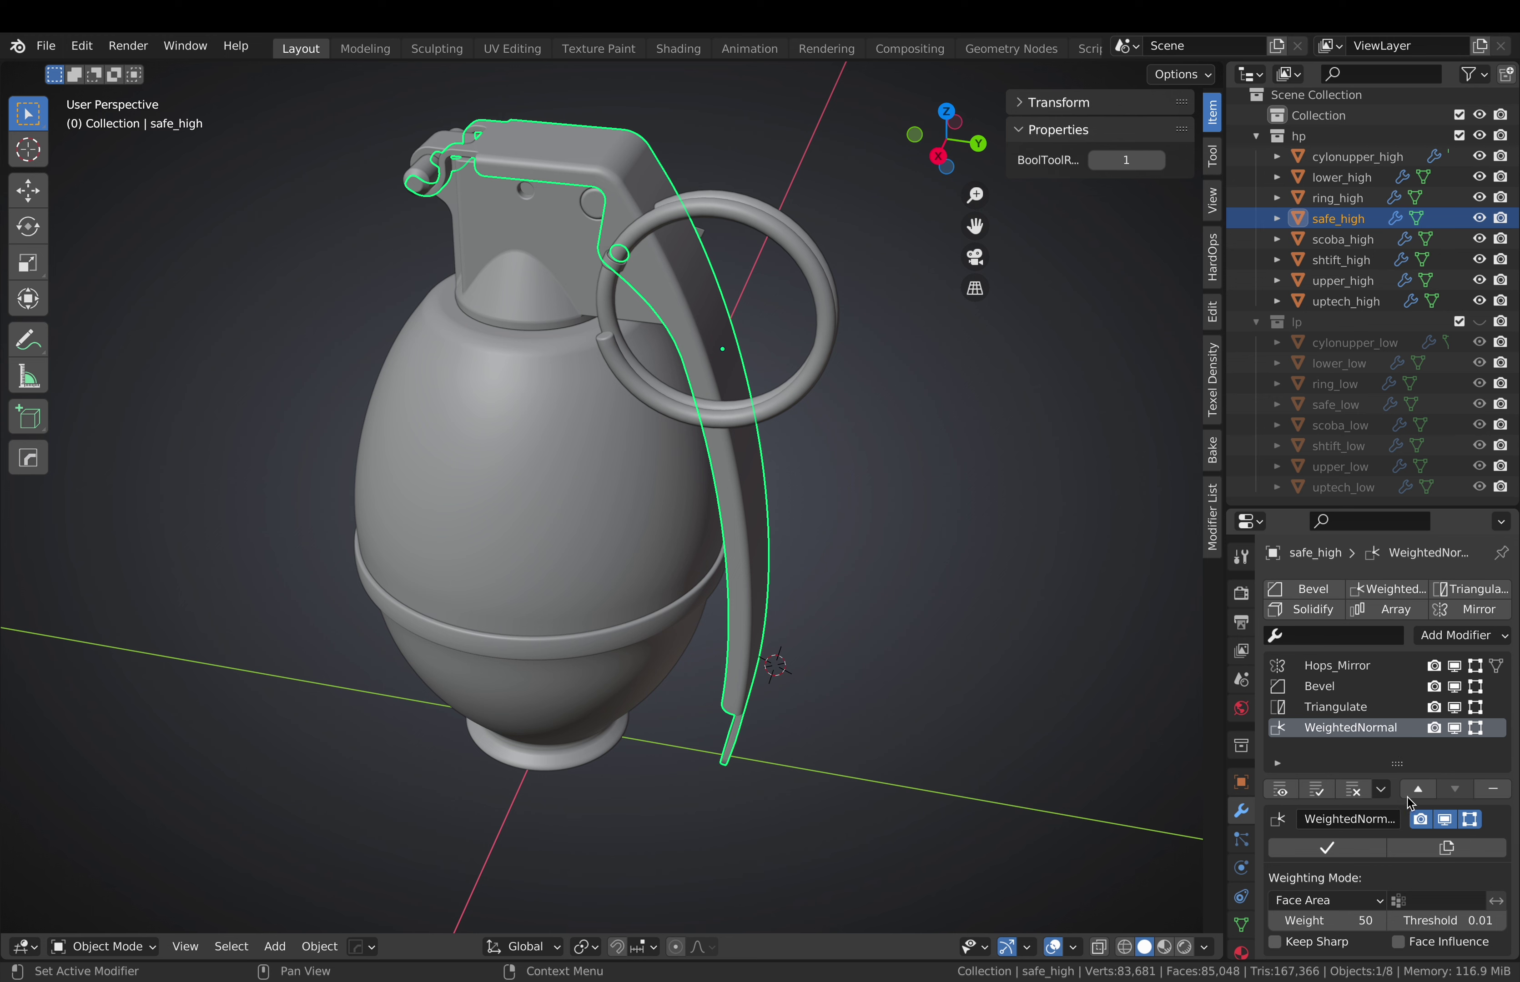
left_click(1418, 790)
Add WeightedNormal above Triangulate on scoba_high, shtift_high, upper_high and uptech_high
left_click(1341, 239)
left_click(1385, 588)
left_click(1417, 790)
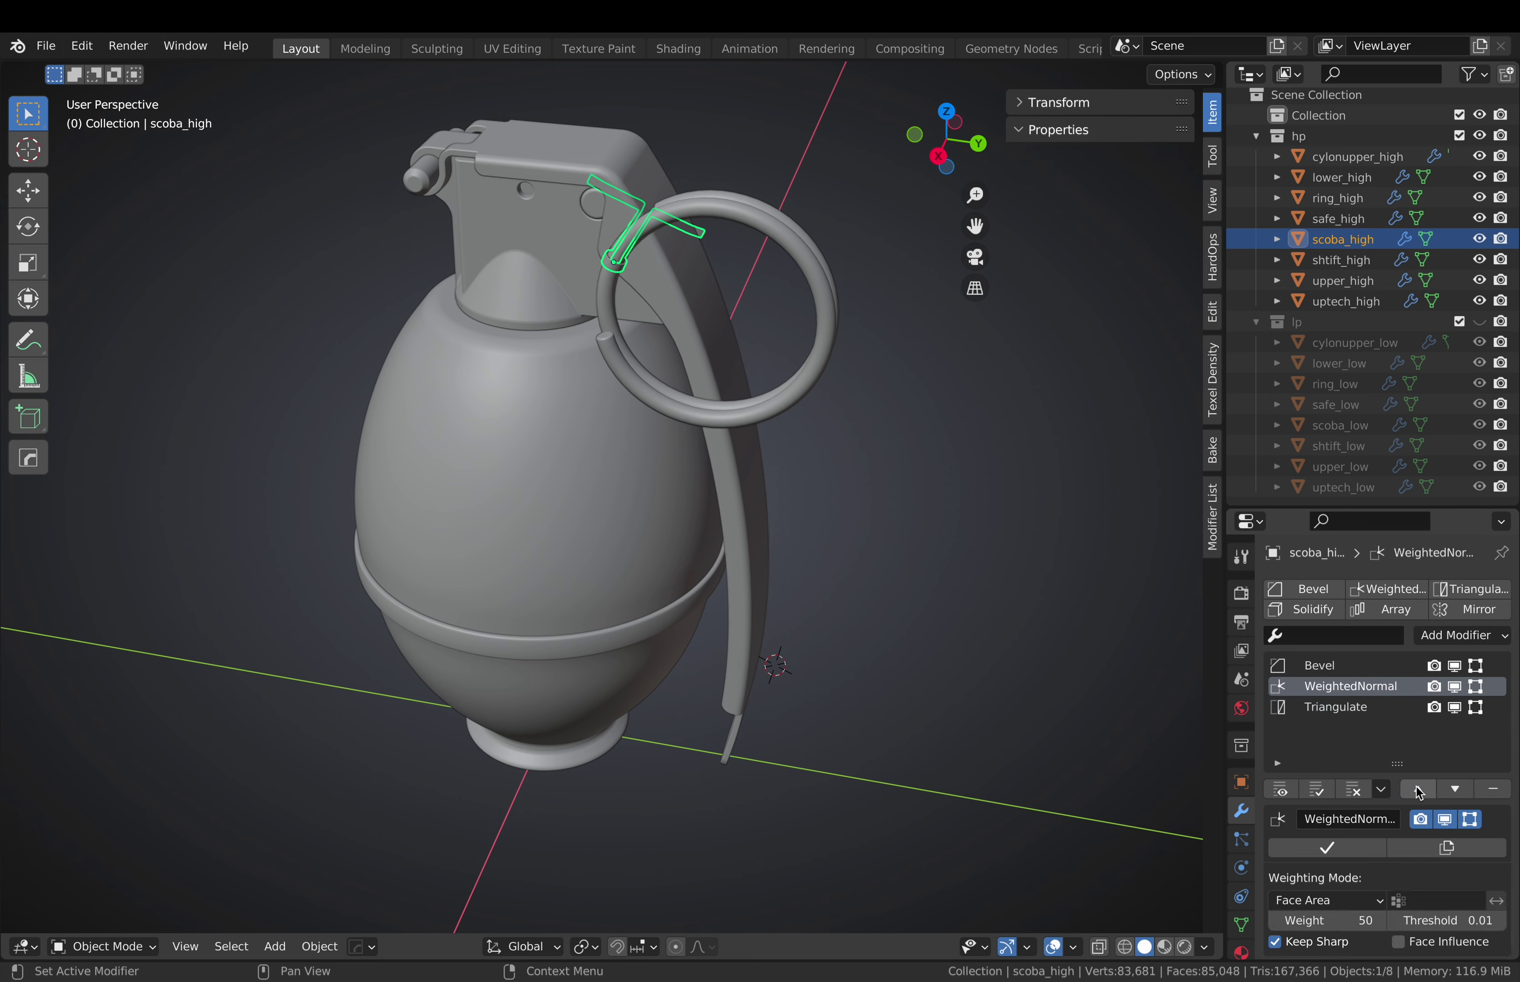
left_click(1341, 260)
left_click(1386, 588)
left_click(1418, 790)
left_click(1341, 281)
left_click(1386, 588)
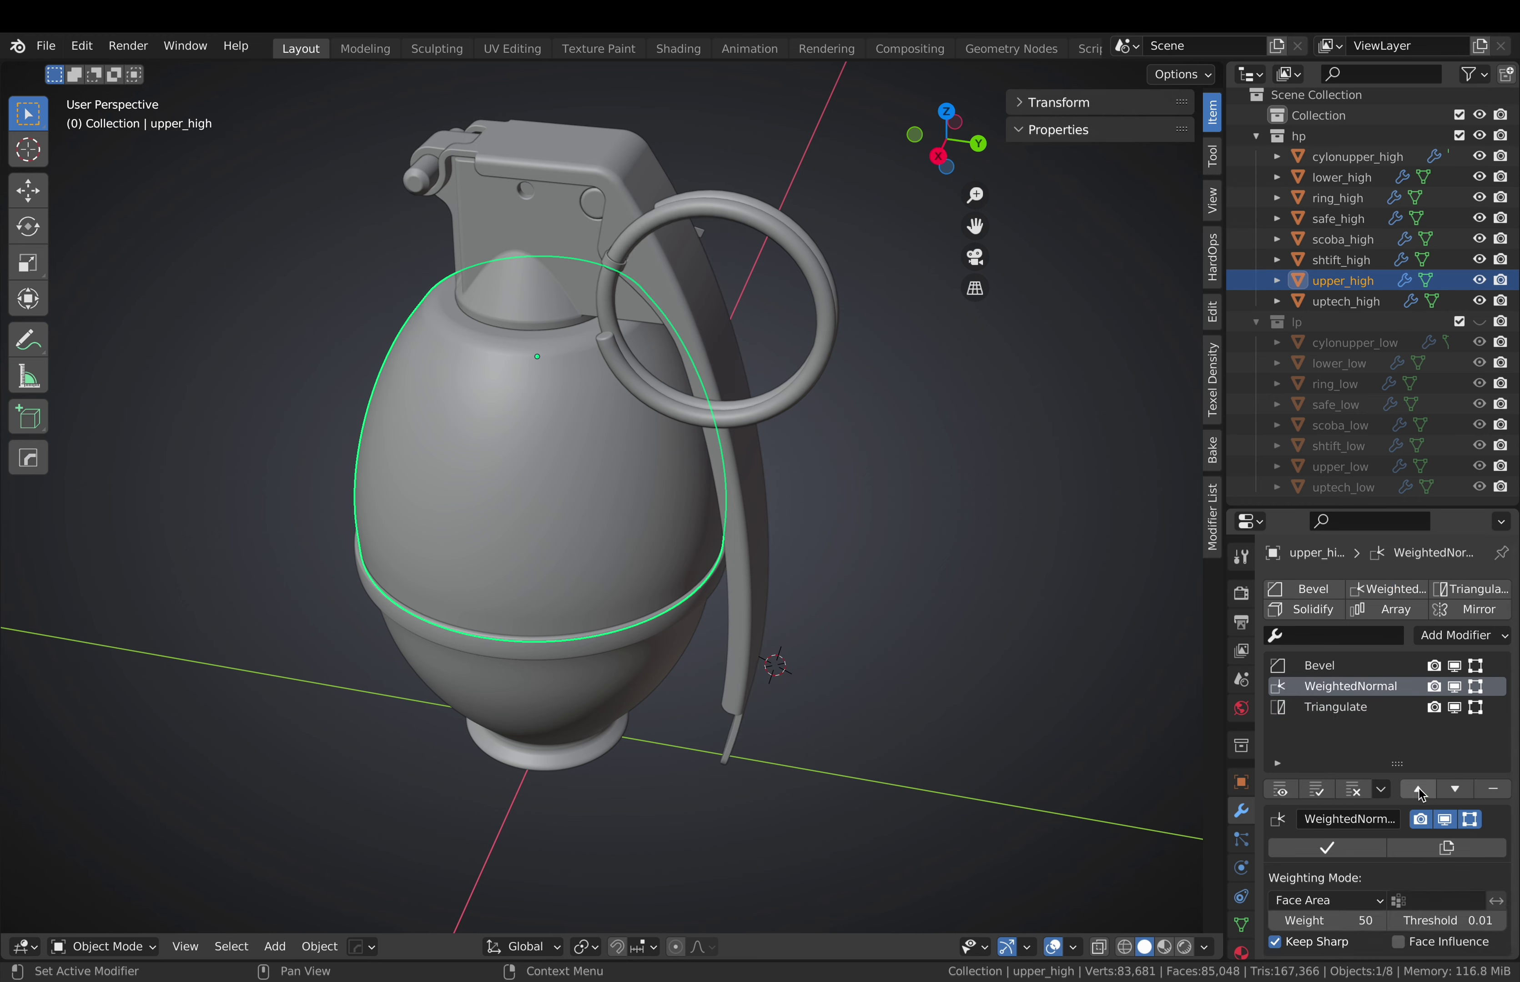
left_click(1417, 790)
left_click(1346, 301)
left_click(1386, 588)
left_click(1417, 790)
Check the modifier stacks of ring_high, lower_high and the other high-poly parts
left_click(1341, 281)
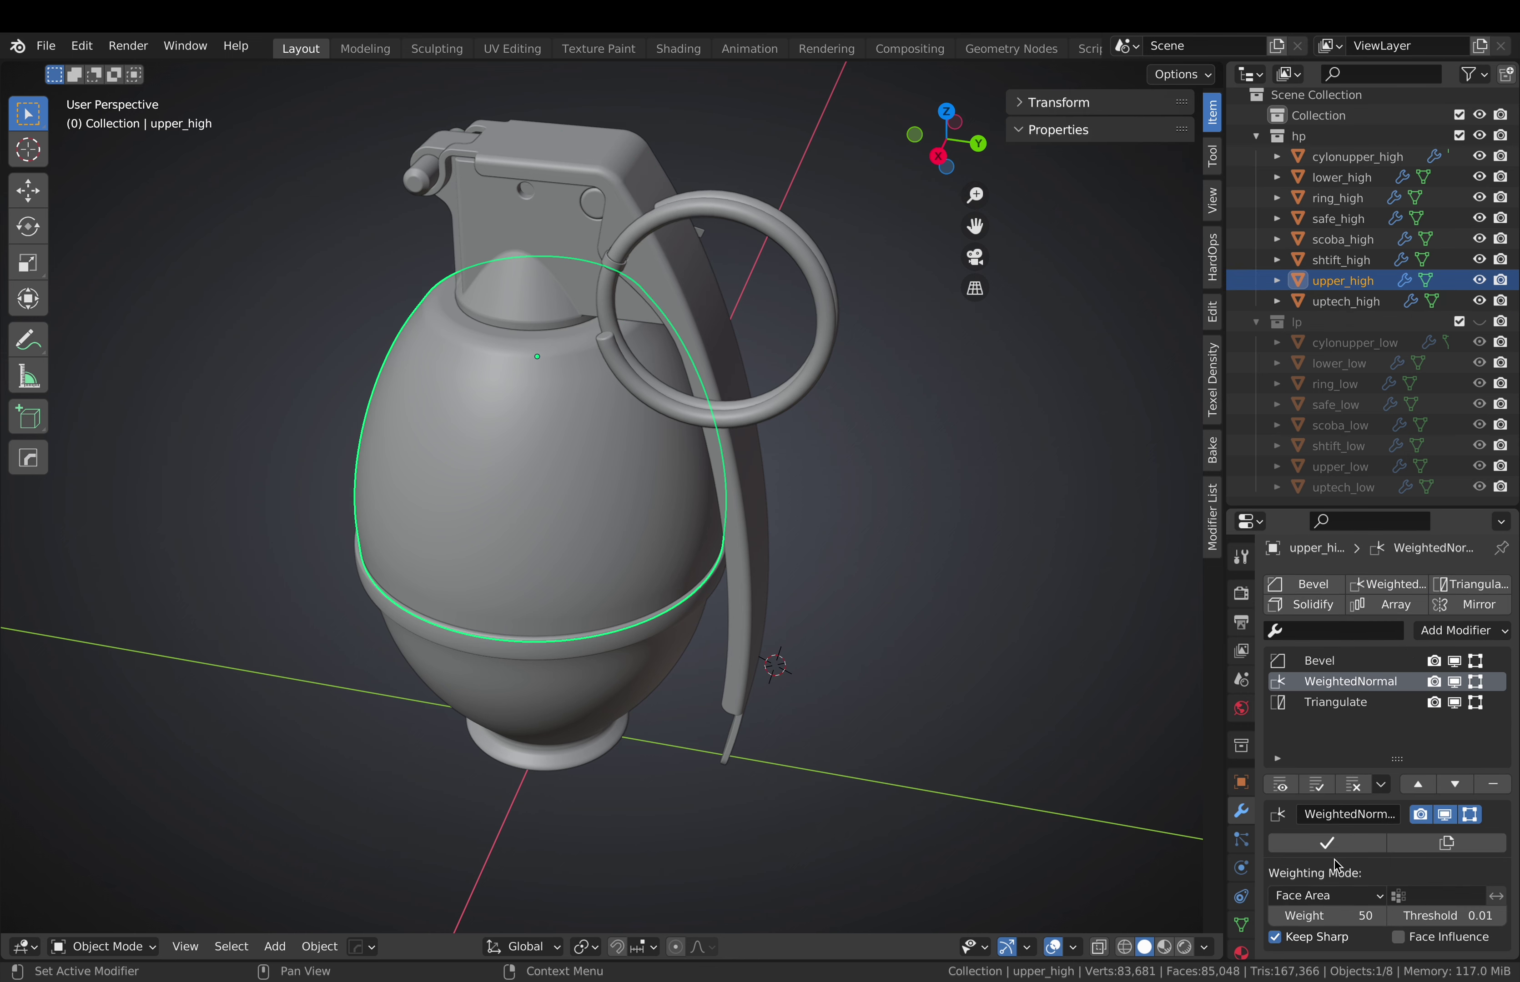
key("Up")
key("Up")
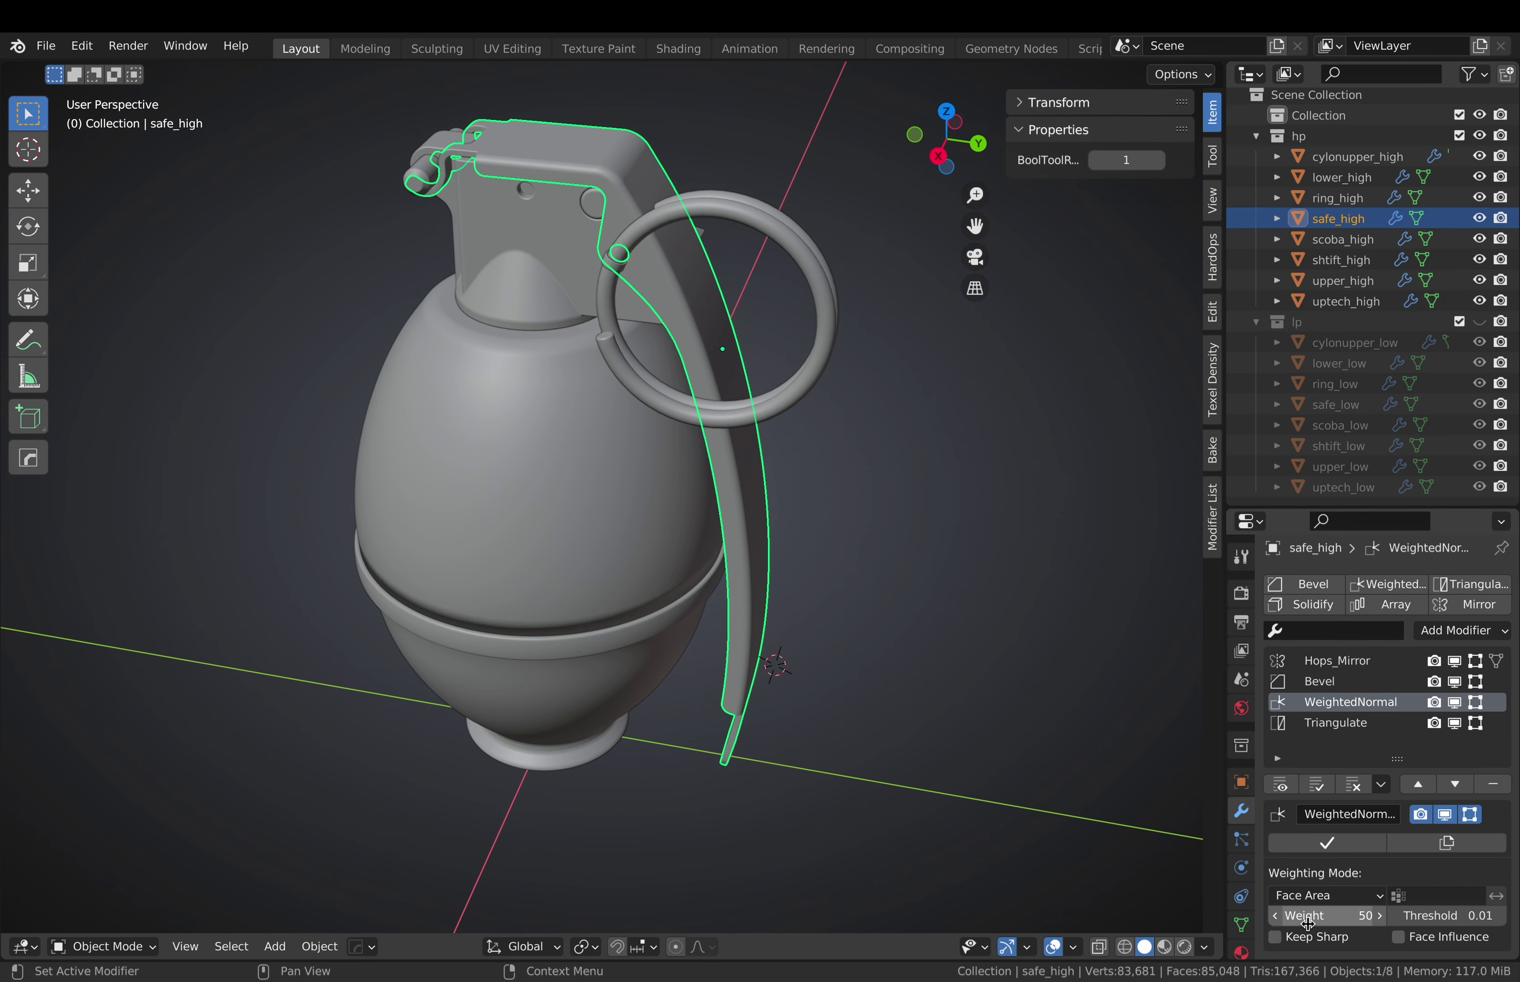
key("Up")
key("Up")
key("Up")
left_click(1341, 177)
Hide the hp collection, show lp, and switch solid shading from checker to Material colour
left_click(1478, 136)
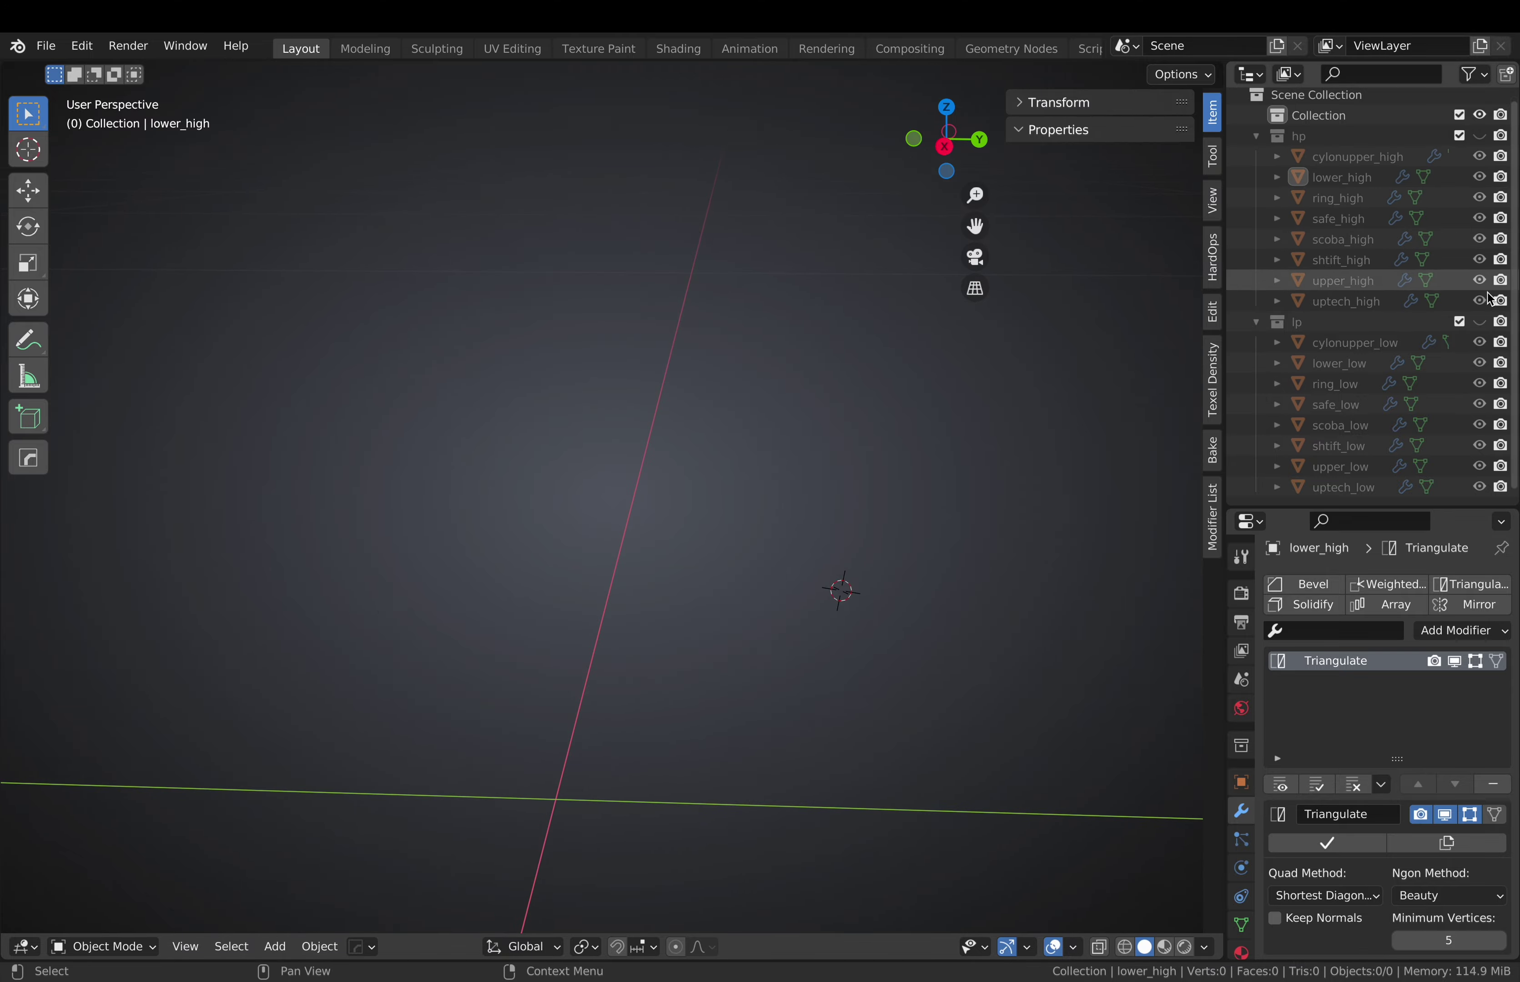
left_click(1479, 322)
left_click(1332, 404)
left_click(1203, 948)
left_click(1119, 661)
mouse_move(703, 512)
middle_mouse_down()
mouse_move(524, 520)
mouse_move(824, 613)
mouse_move(627, 509)
mouse_move(906, 420)
mouse_move(835, 386)
mouse_move(967, 481)
mouse_move(866, 458)
middle_mouse_up()
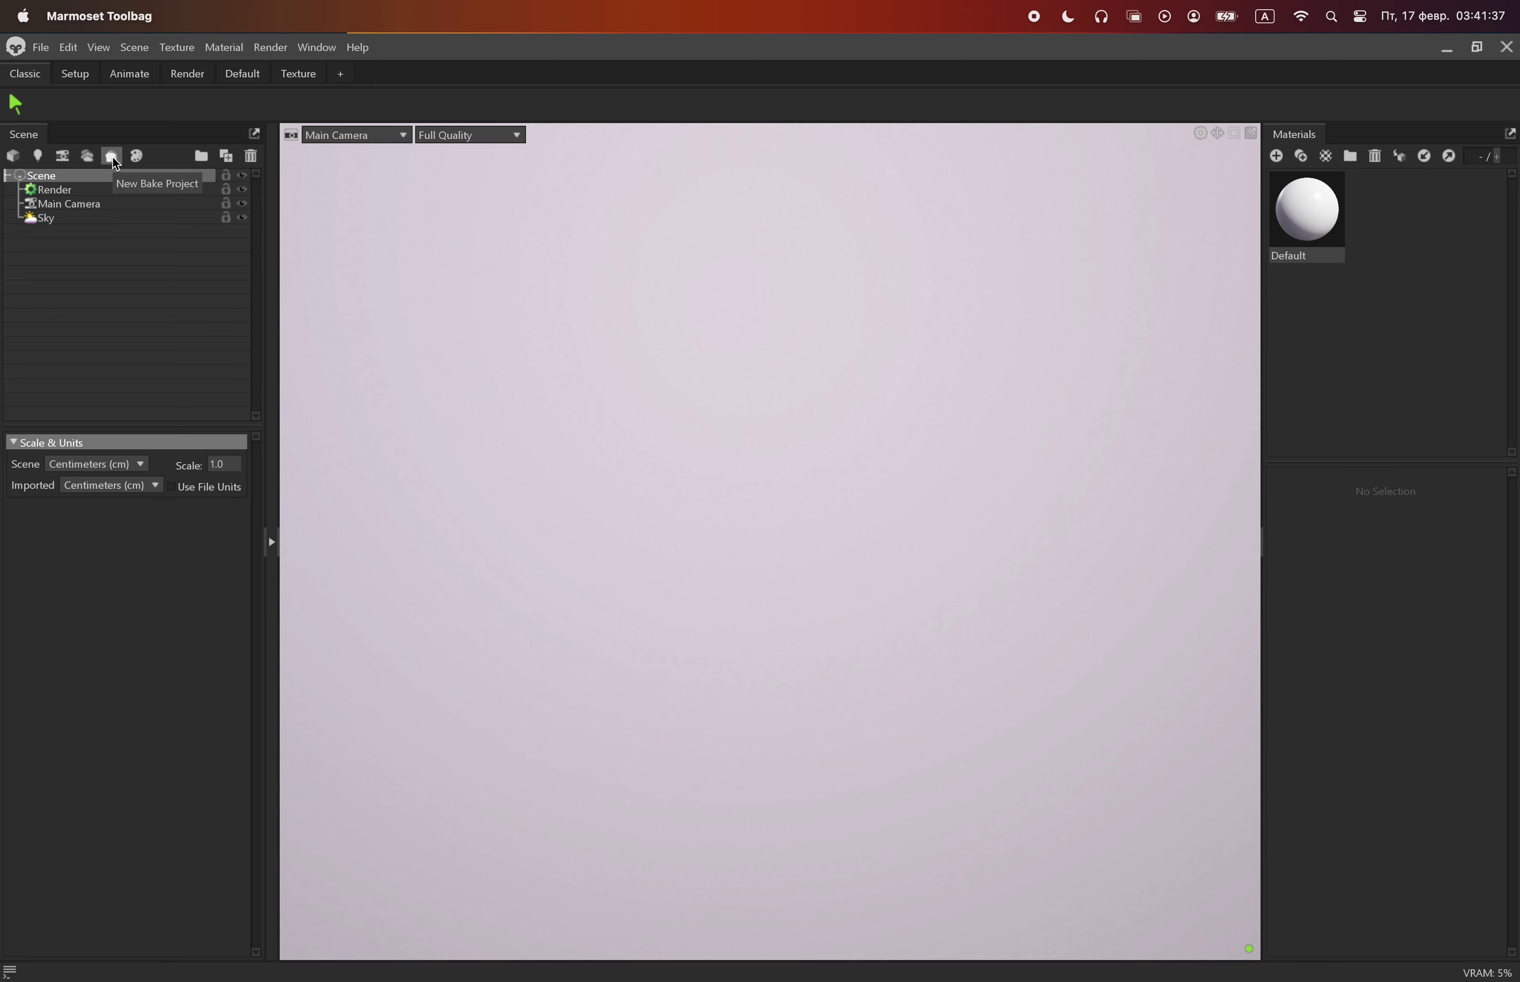
Load bakeGrenadeM26.fbx into the bake project and toggle the high-poly mesh display
left_click(43, 584)
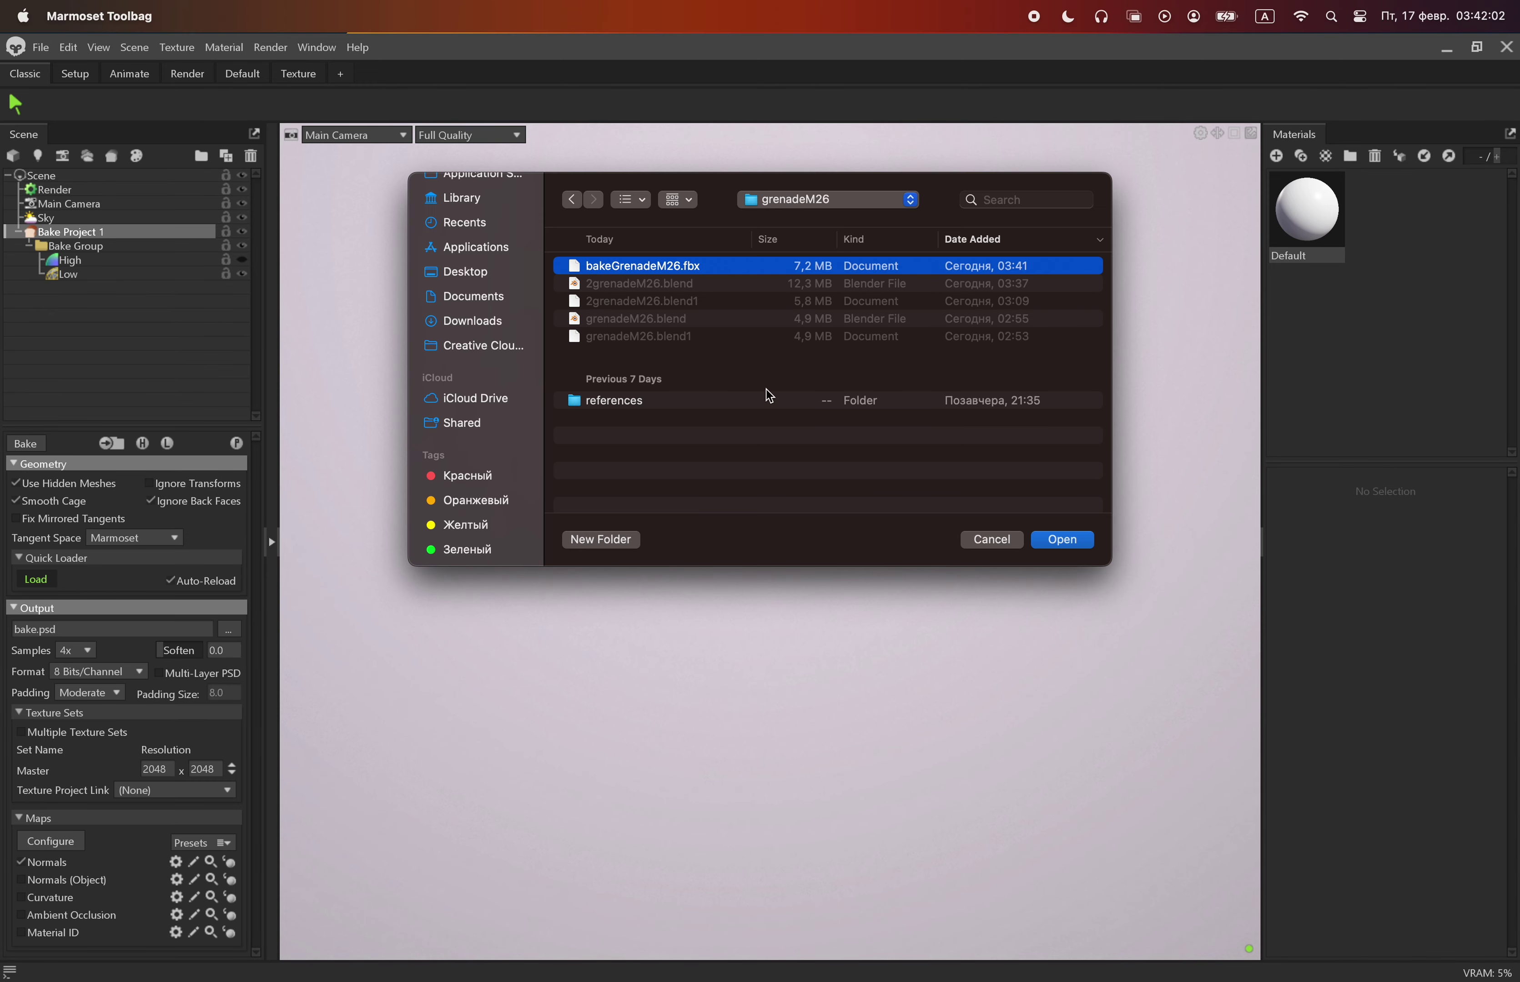
left_click(1063, 540)
mouse_move(909, 452)
left_mouse_down()
mouse_move(764, 570)
mouse_move(800, 514)
left_mouse_up()
left_click(150, 451)
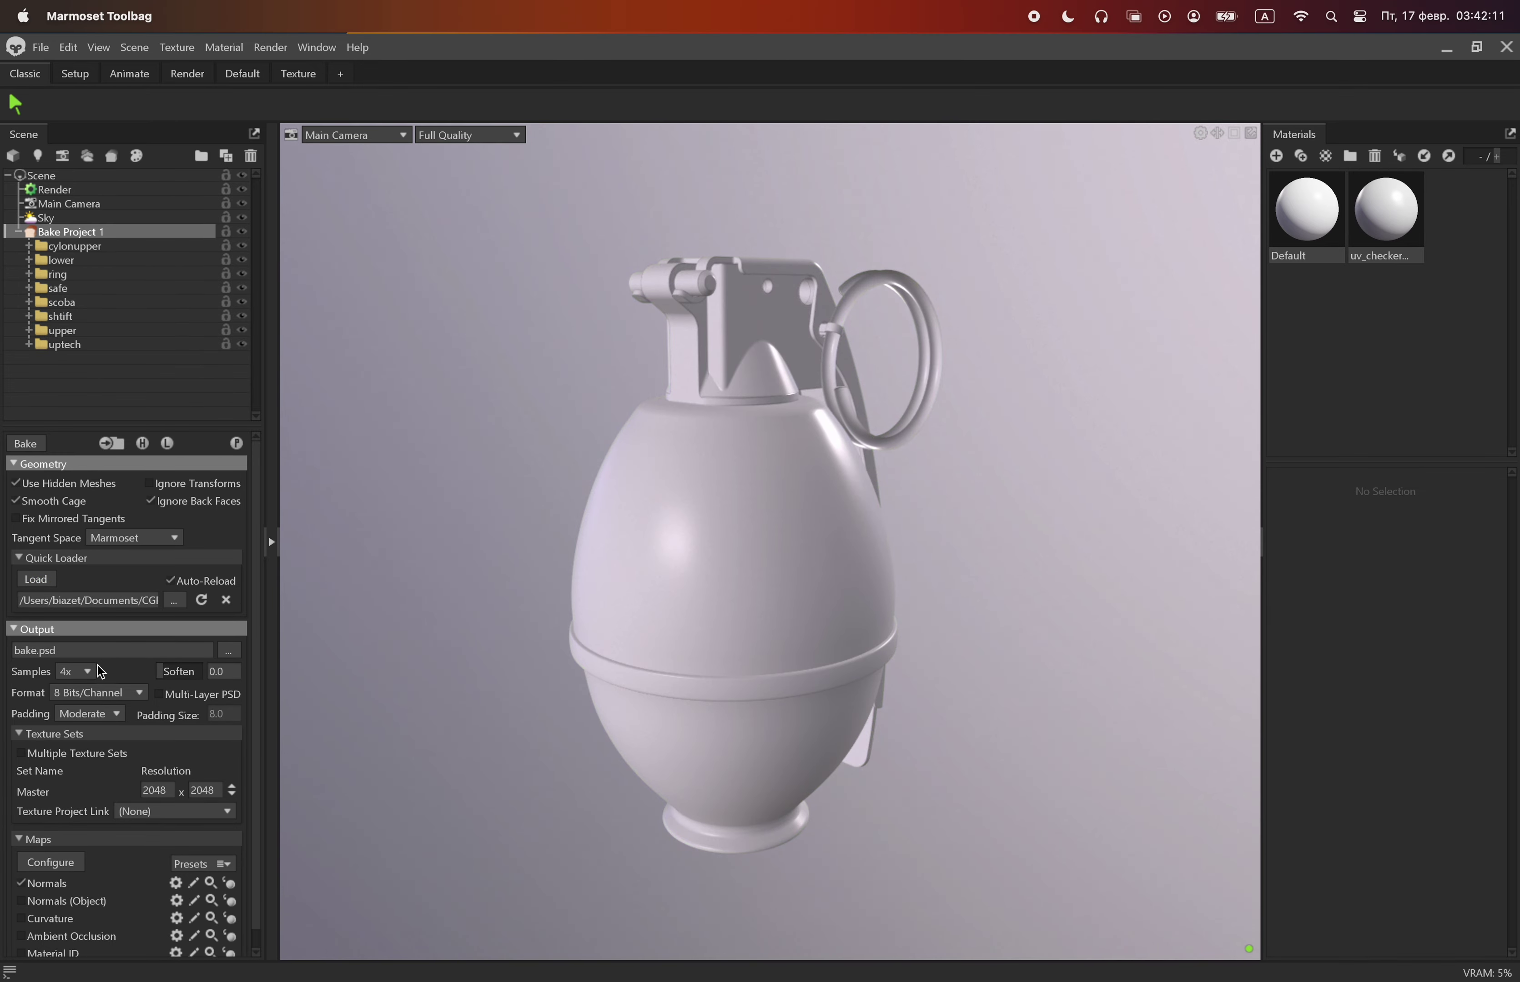
Save the bake output as grenadeM26 and raise Soften to 0.114
left_click(228, 652)
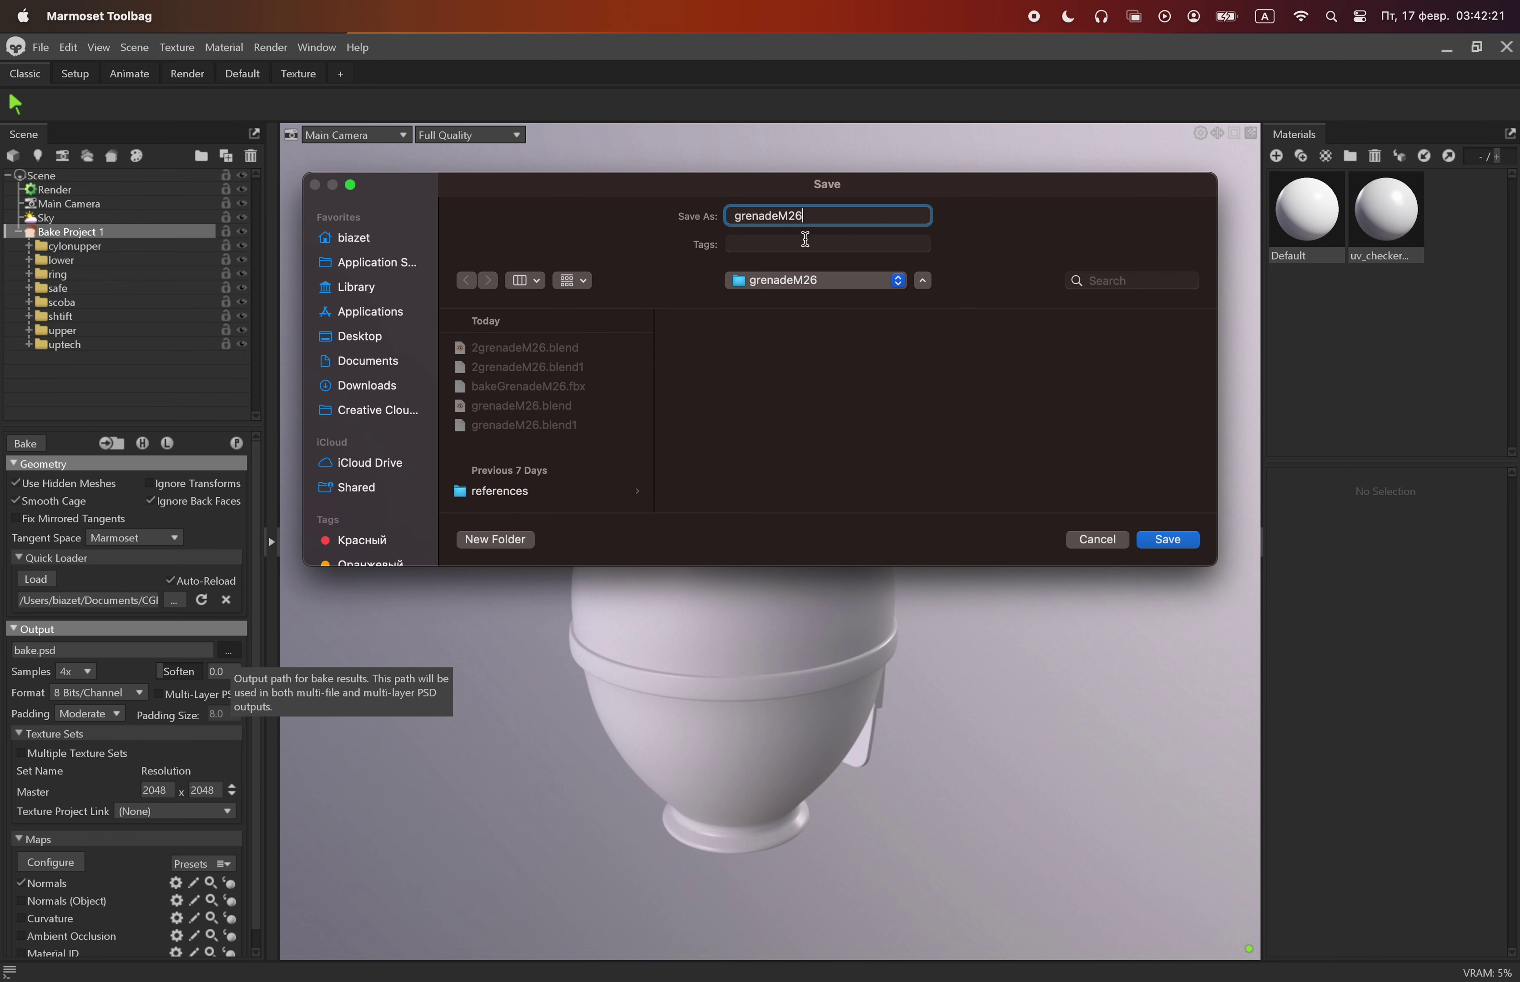
left_click(1173, 540)
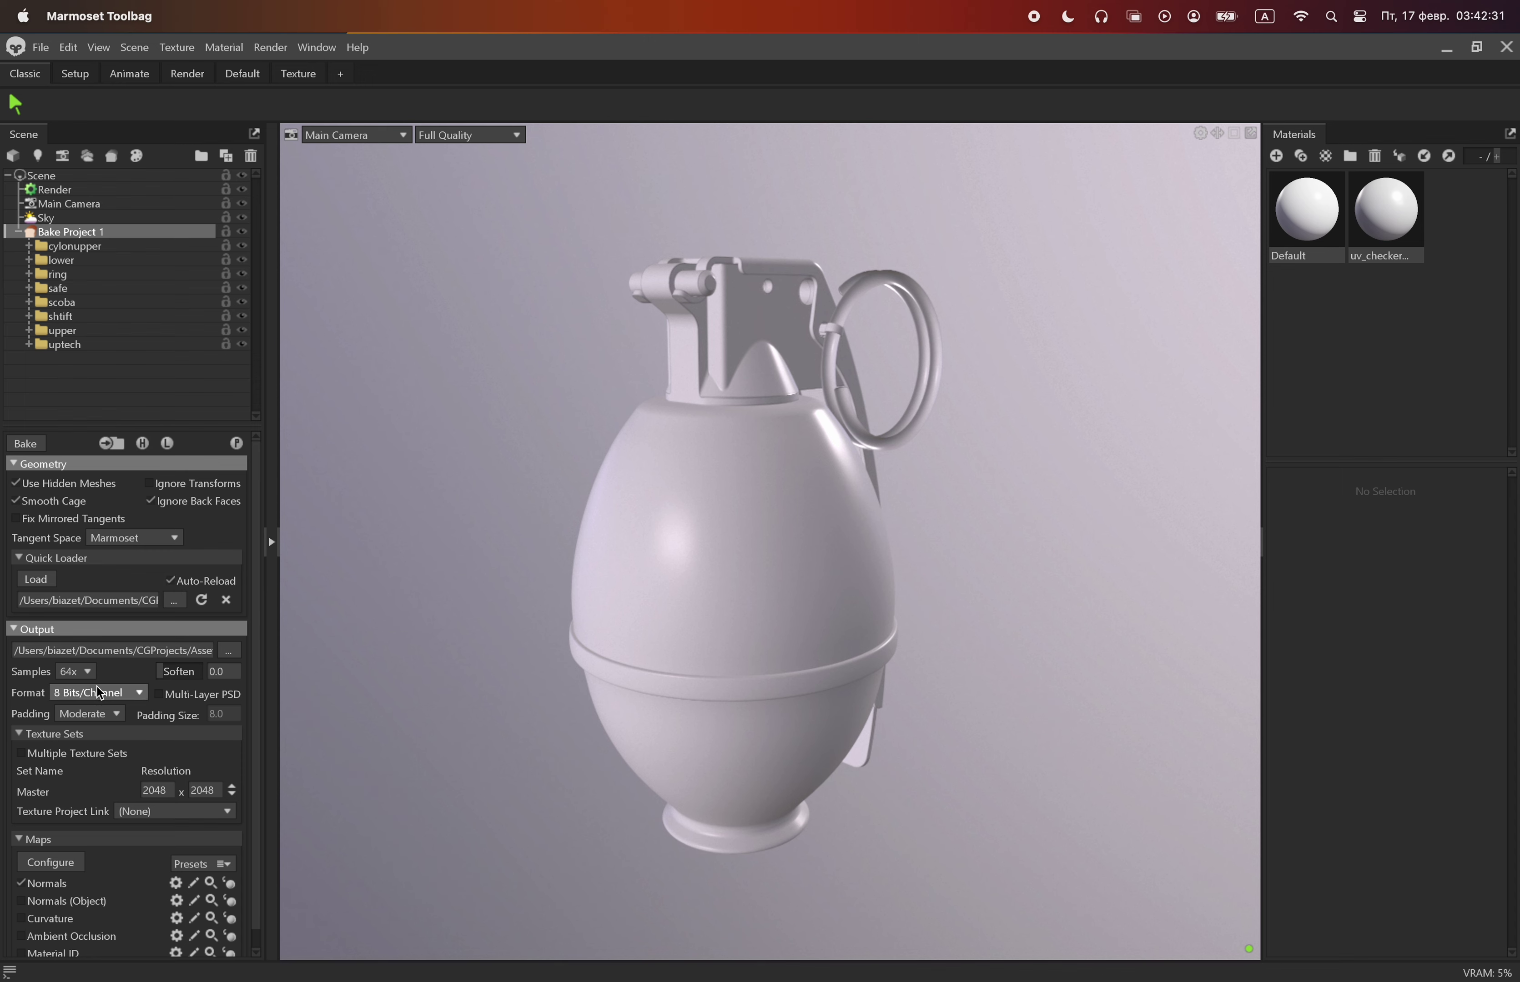
left_click_drag(167, 672, 185, 671)
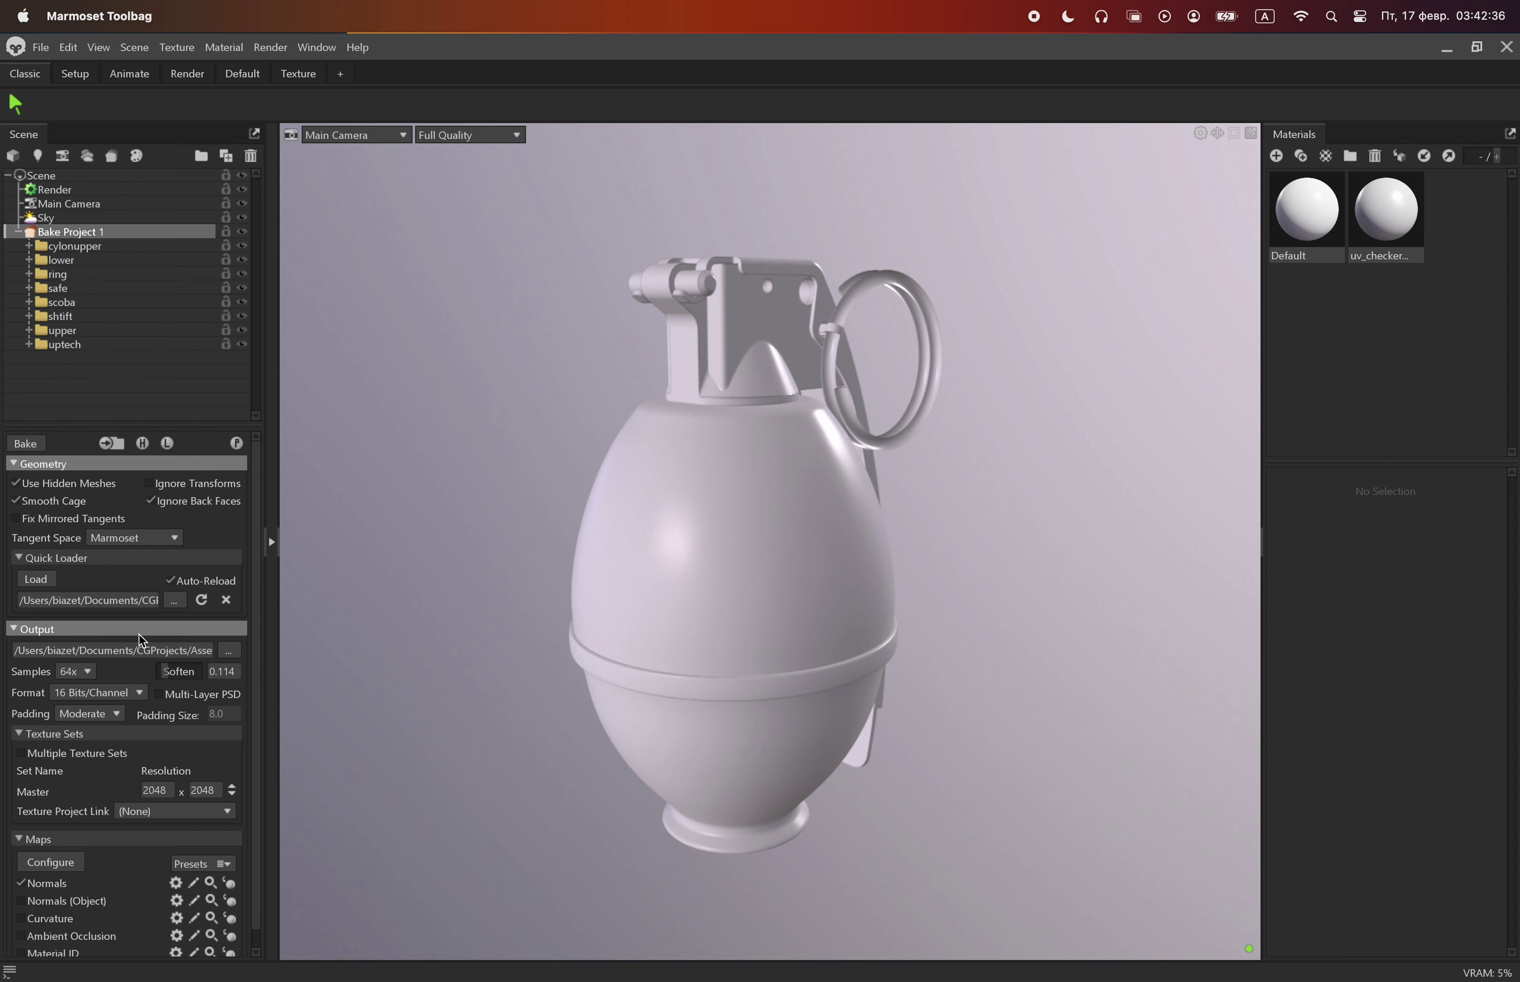
left_click(931, 317)
Include Ambient Occlusion in the bake maps and inspect the grenade's underside
scroll(166, 782, "down", 1)
left_click(42, 917)
scroll(96, 703, "up", 1)
scroll(869, 475, "up", 10)
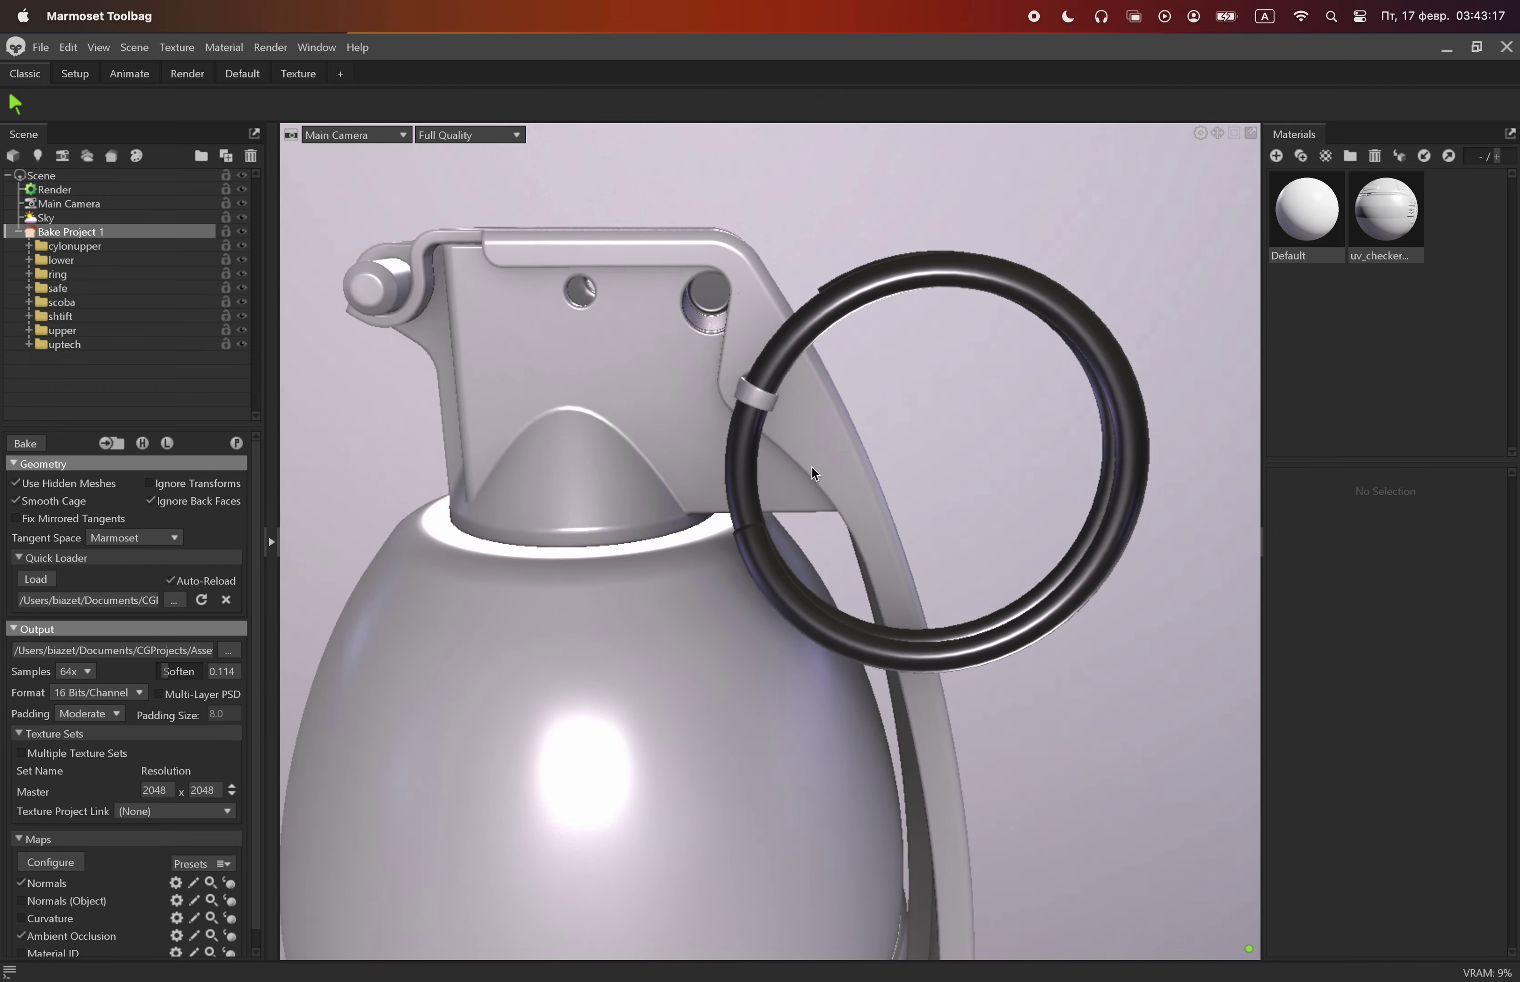
scroll(814, 474, "down", 3)
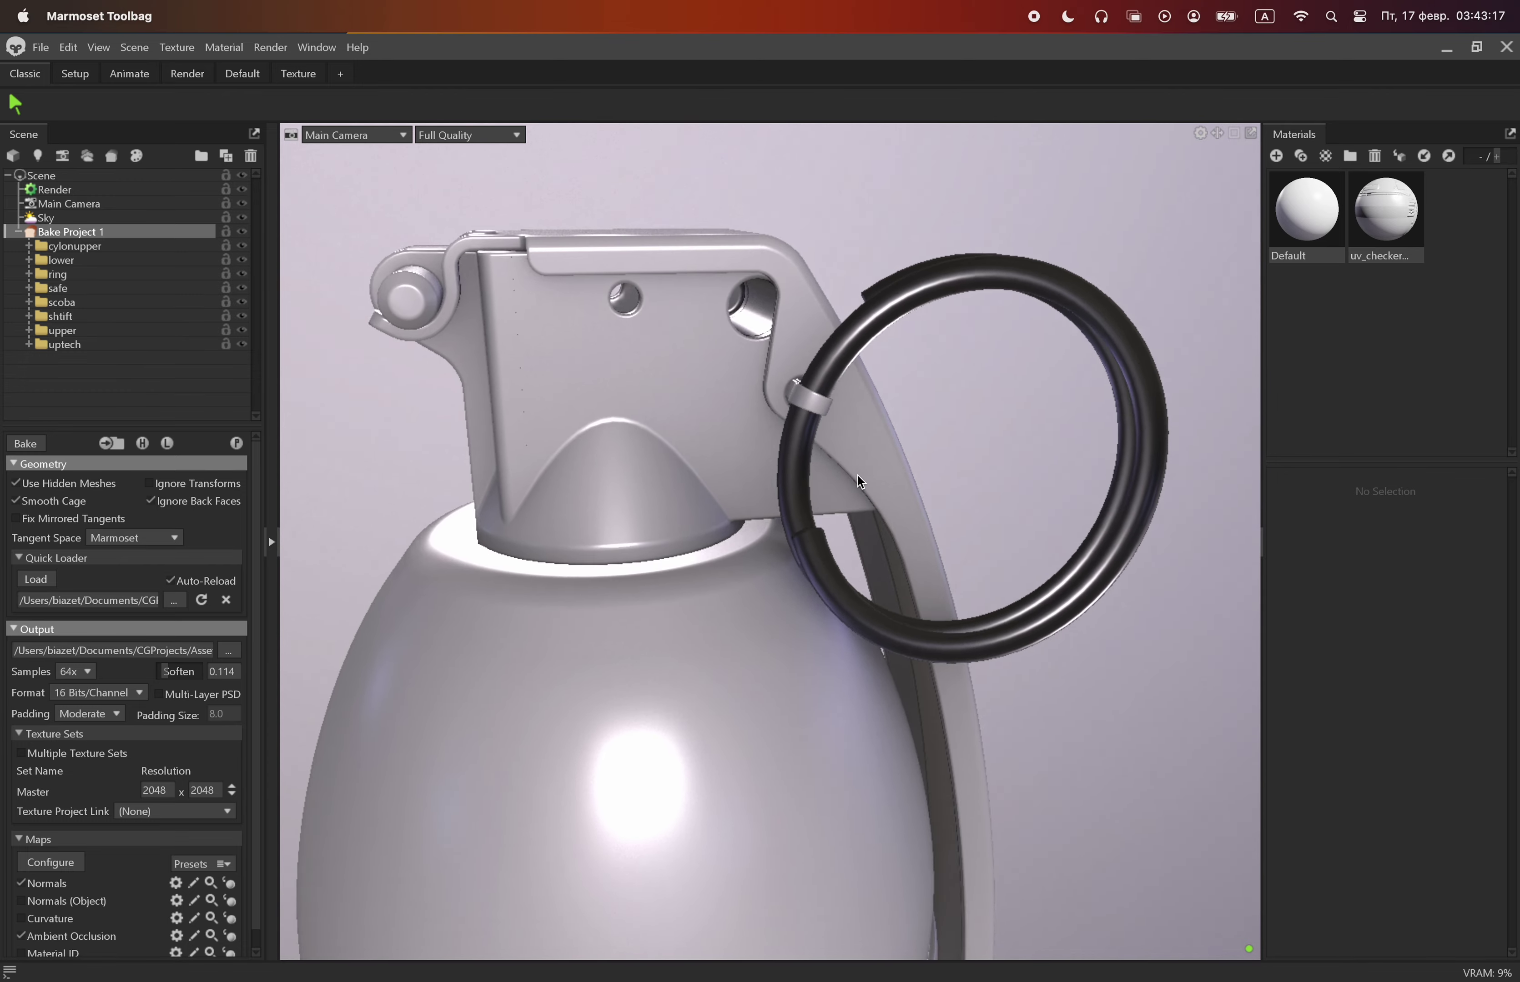
scroll(792, 456, "down", 3)
scroll(767, 441, "down", 3)
scroll(724, 402, "down", 2)
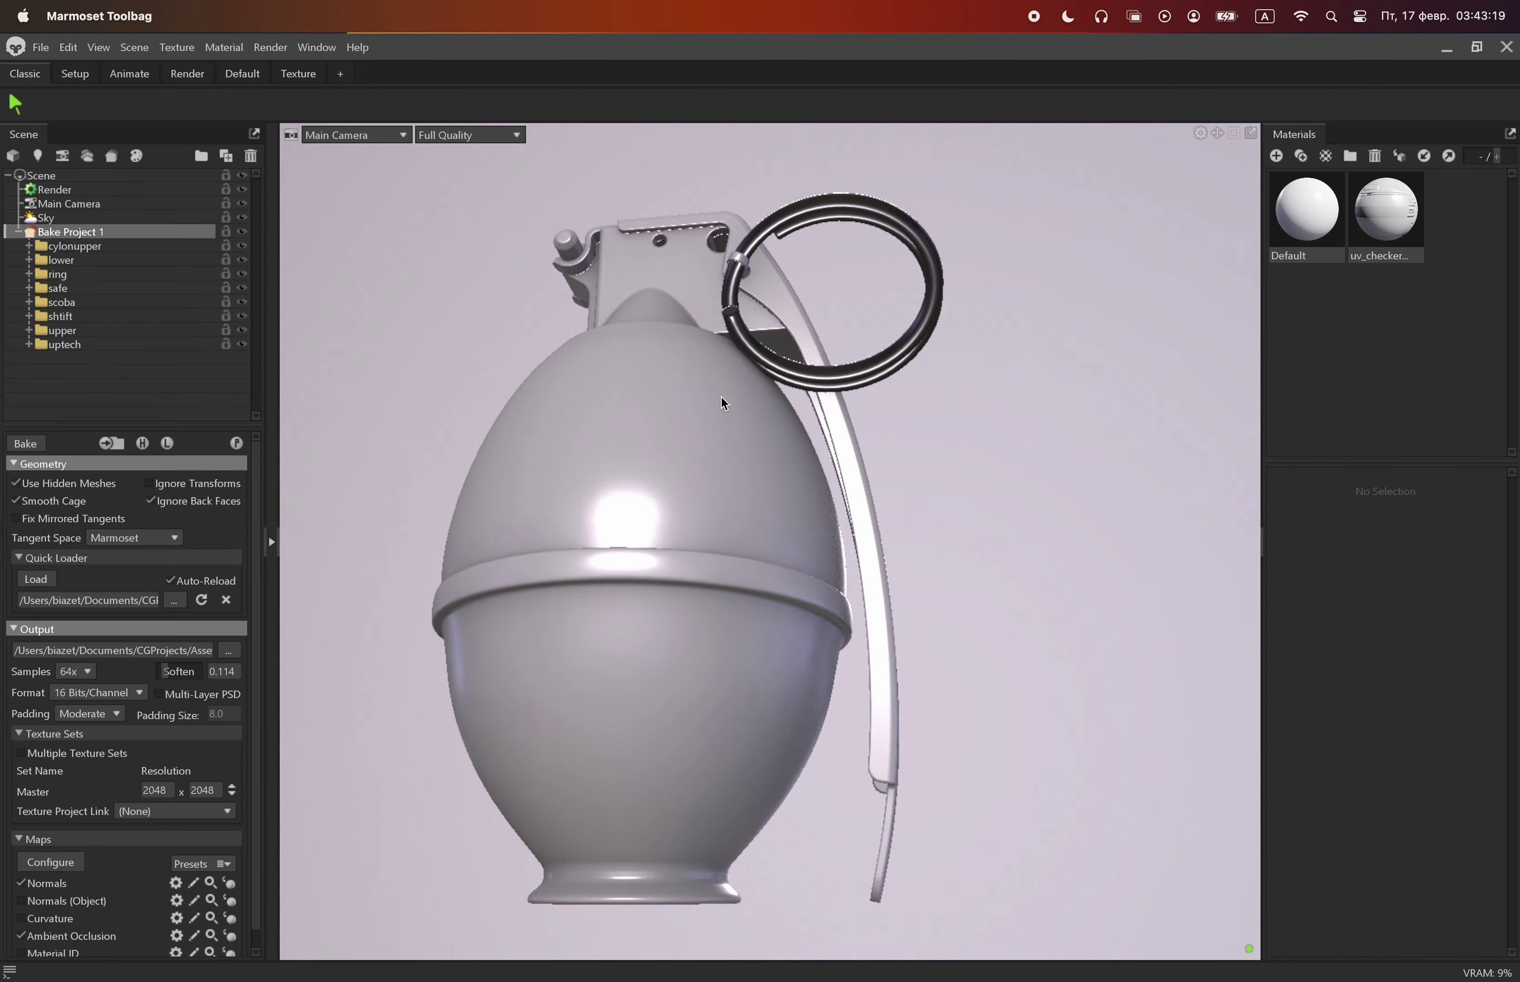
mouse_move(724, 403)
left_mouse_down()
mouse_move(716, 291)
mouse_move(807, 482)
mouse_move(842, 485)
left_mouse_up()
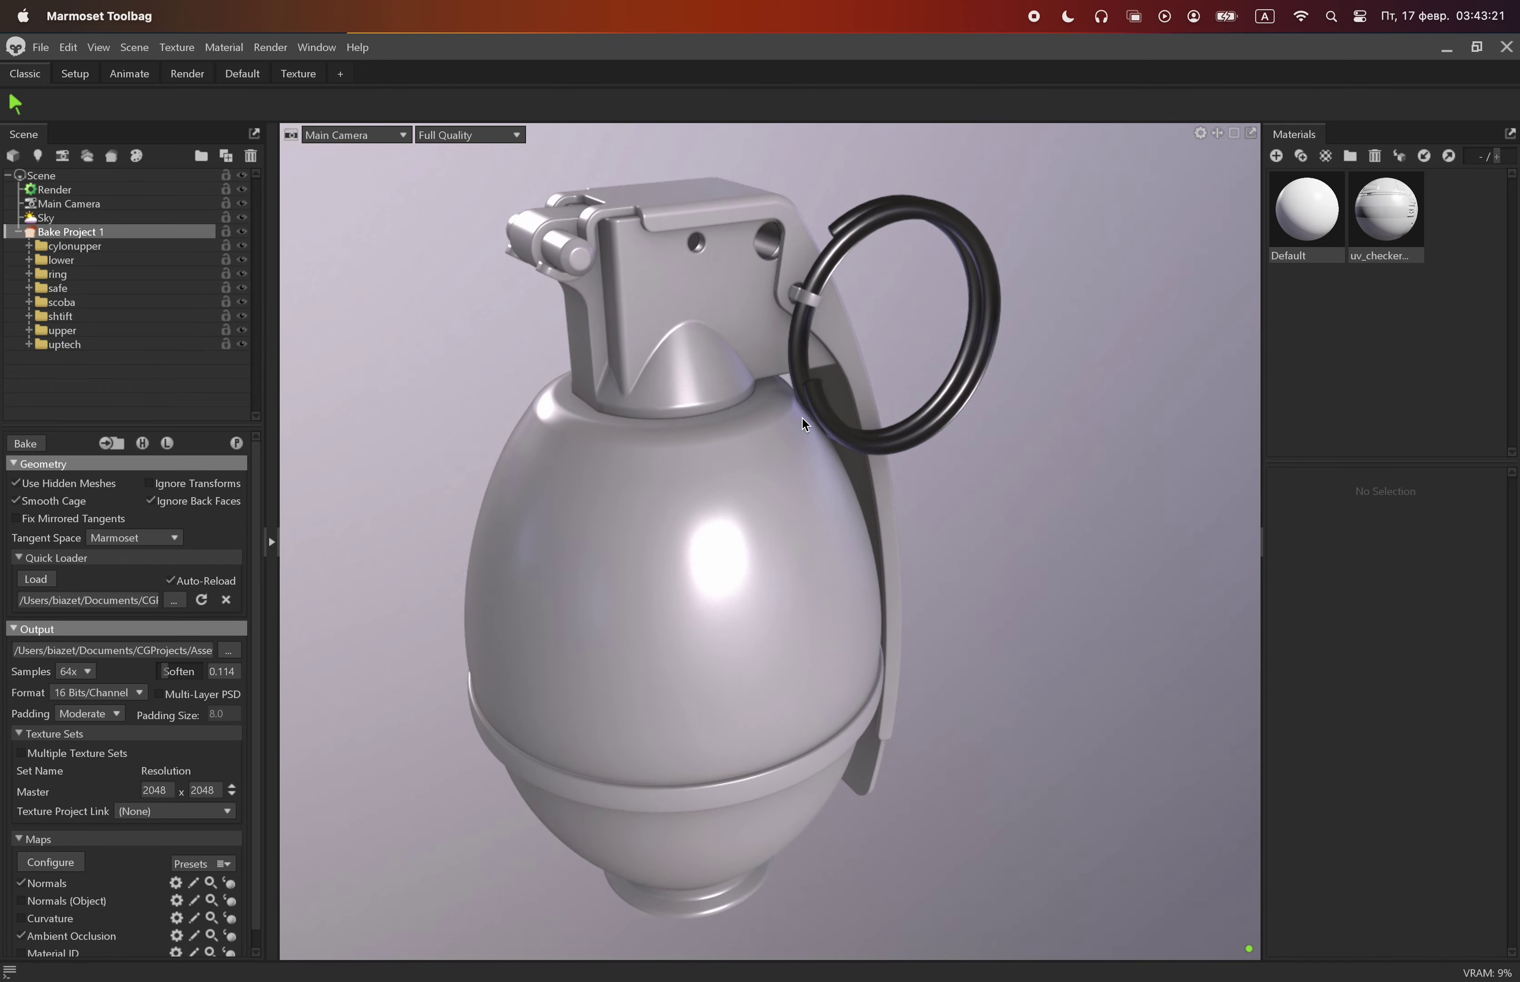
key("super+Tab")
Turn on Face Orientation and recalculate the high-poly lever's normals outside
left_click(966, 869)
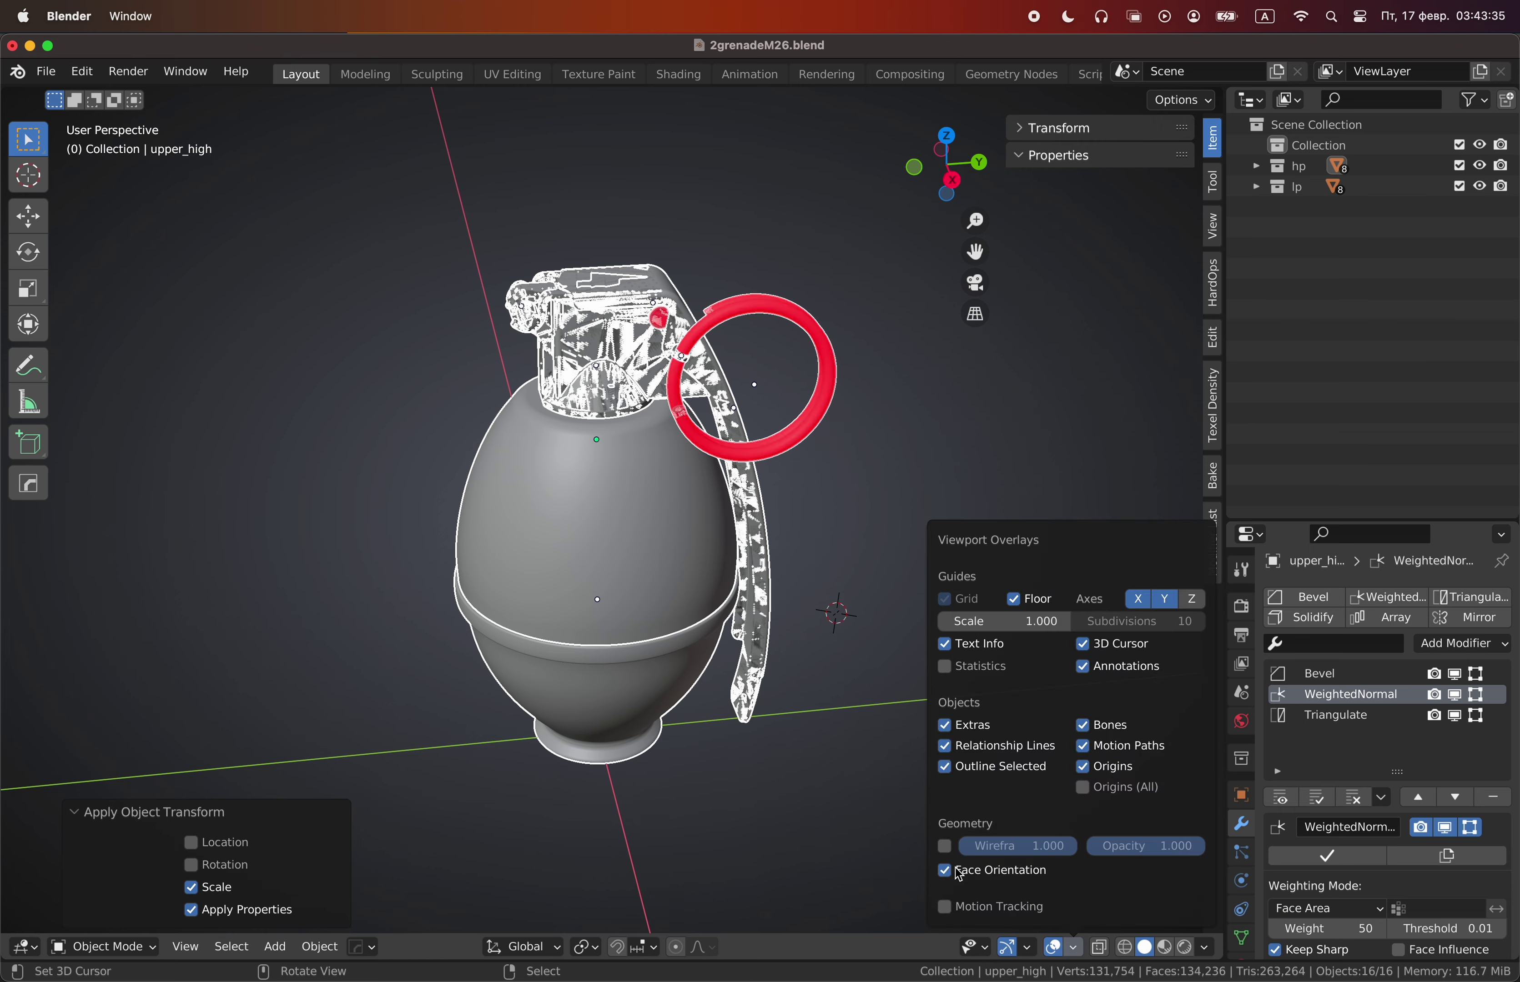
middle_click_drag(830, 575, 798, 447)
scroll(755, 384, "up", 3)
left_click(755, 385)
key("Tab")
key("alt+n")
left_click(755, 384)
key("Tab")
Recalculate the low-poly lever's normals outside
scroll(748, 319, "up", 3)
left_click(744, 294)
key("Tab")
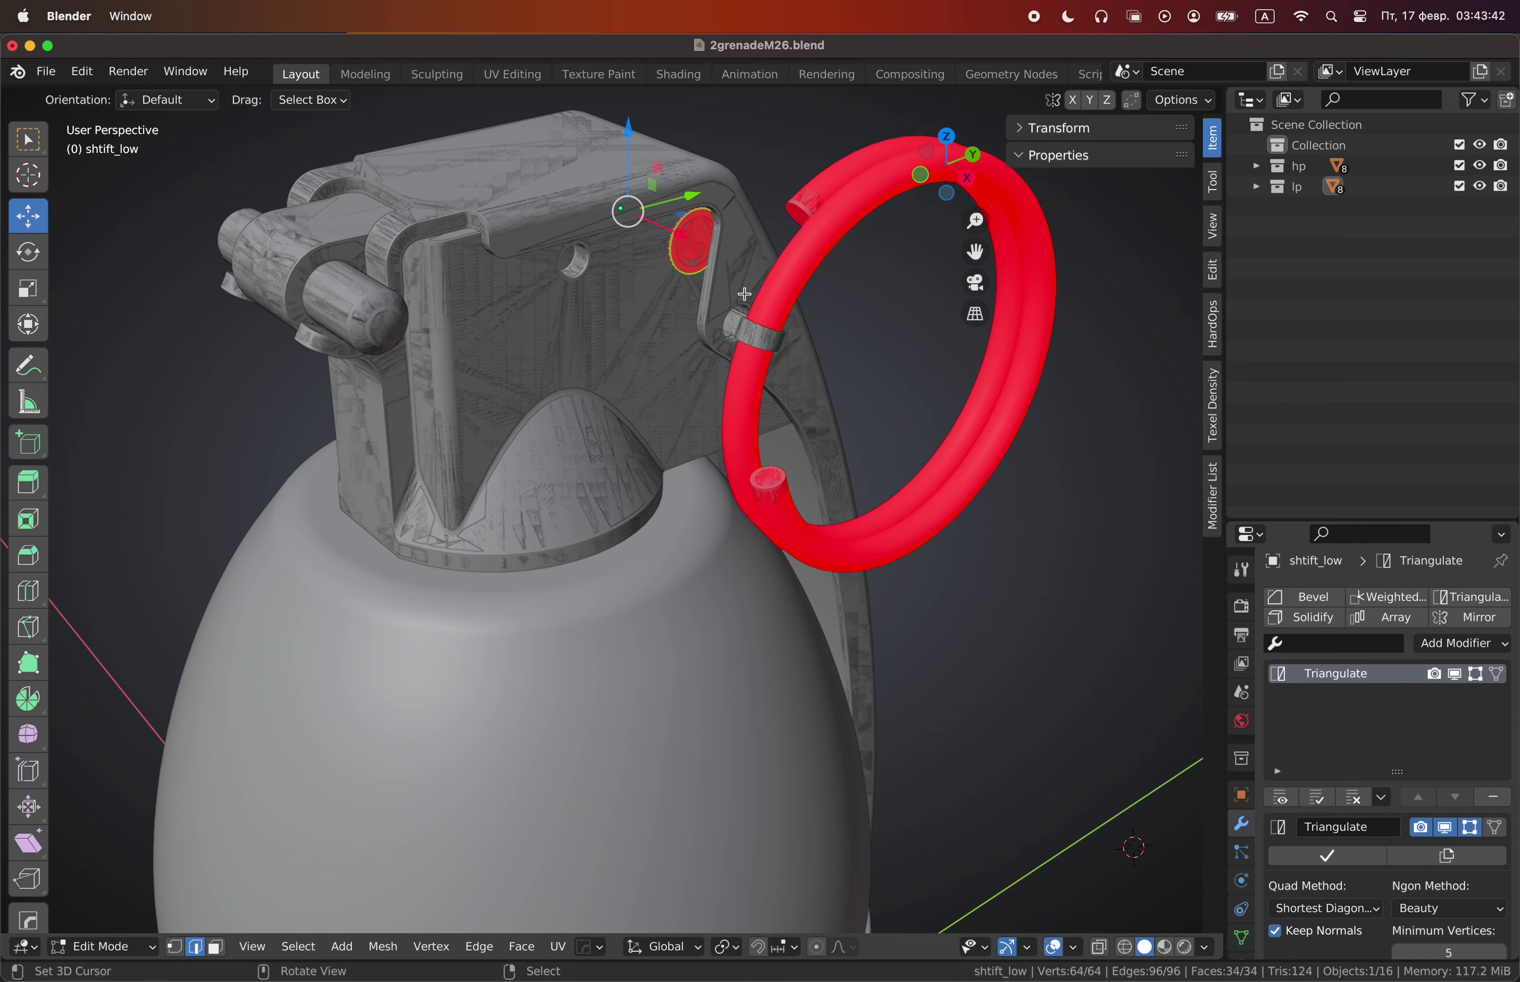
key("alt+n")
left_click(745, 295)
key("Tab")
Recalculate the high-poly pin ring's normals outside
left_click(827, 271)
key("Tab")
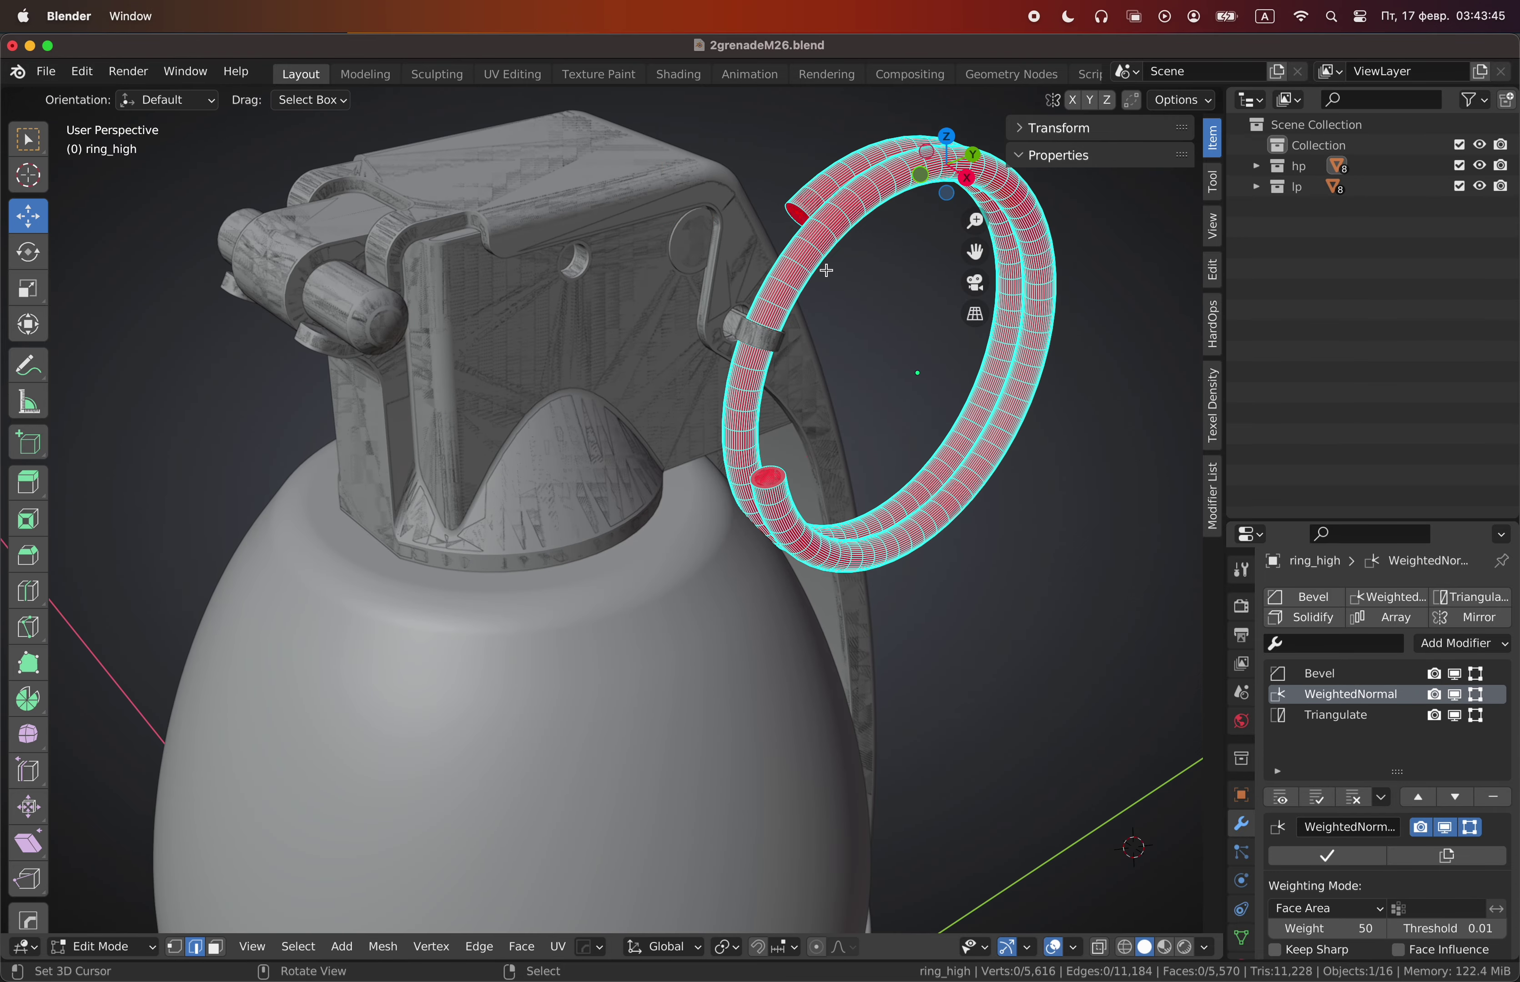
key("a")
key("alt+n")
left_click(830, 276)
key("Tab")
key("g")
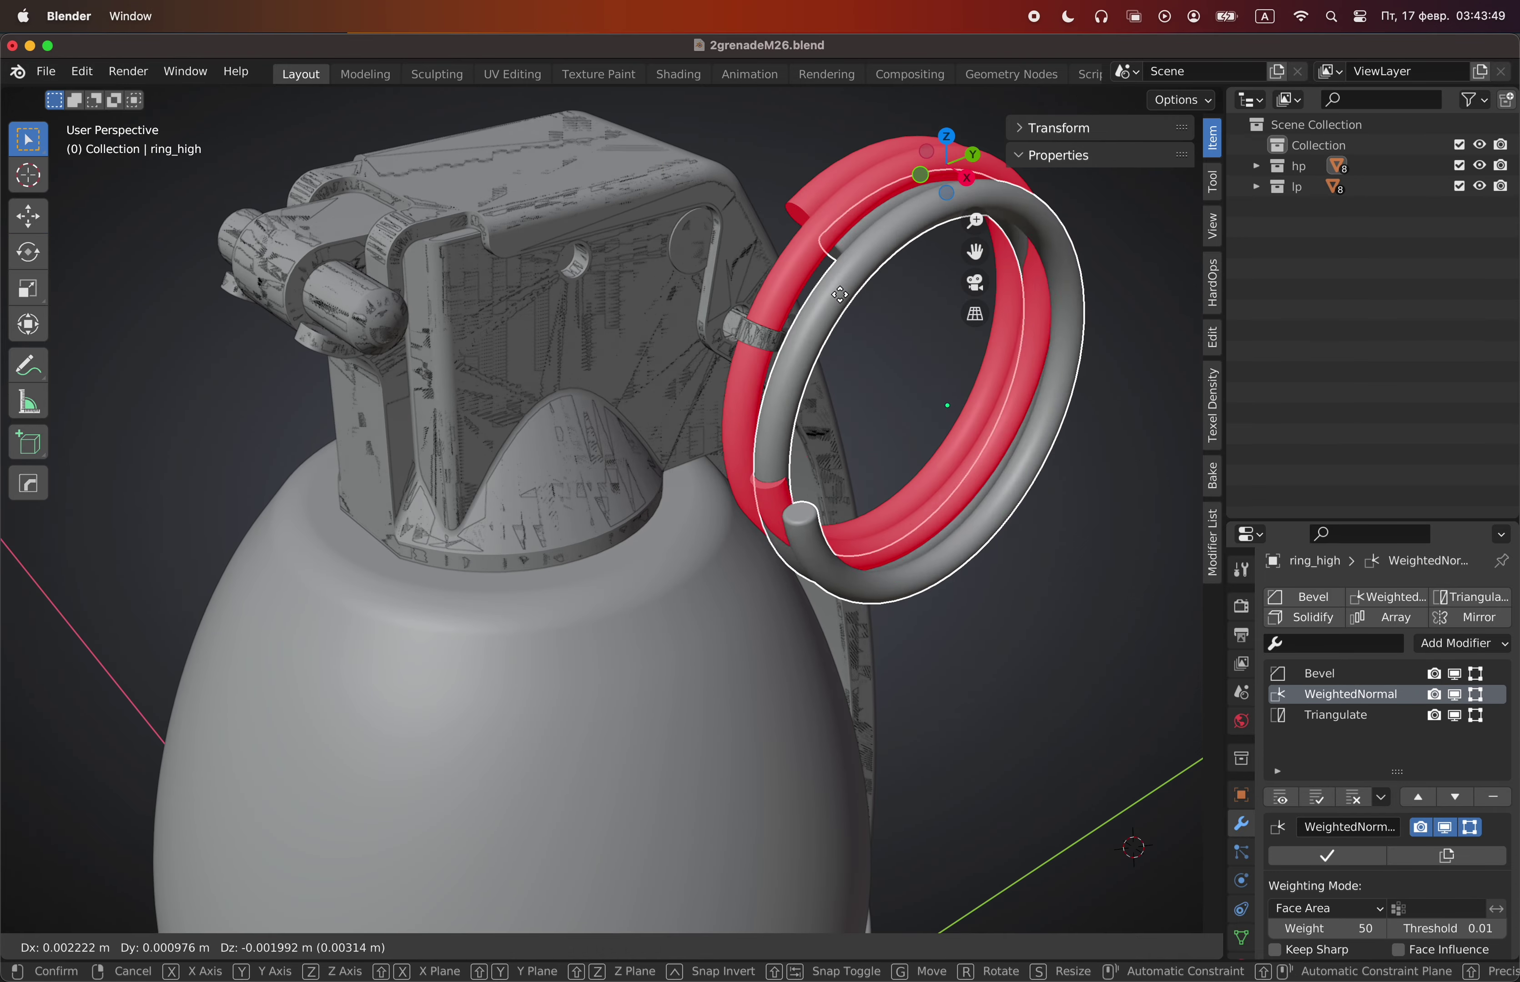
right_click(803, 310)
left_click(830, 281)
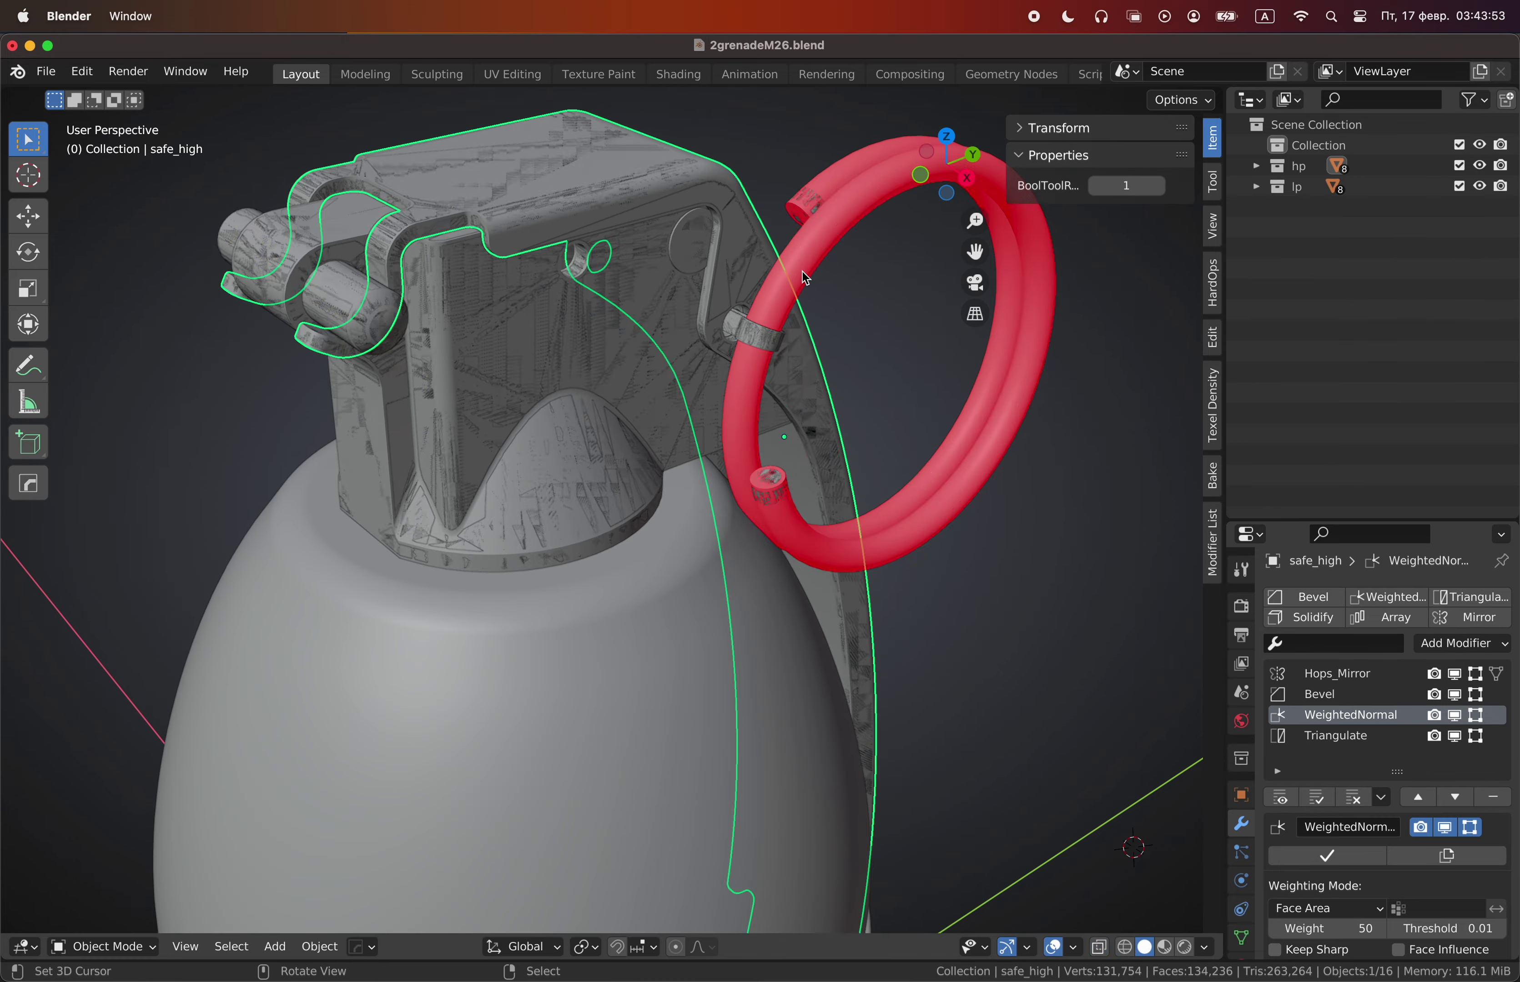
Recalculate the low-poly pin ring's normals outside
left_click(839, 280)
key("Tab")
key("alt+n")
left_click(839, 280)
key("Tab")
left_click(839, 281)
scroll(693, 470, "down", 5)
left_click(47, 71)
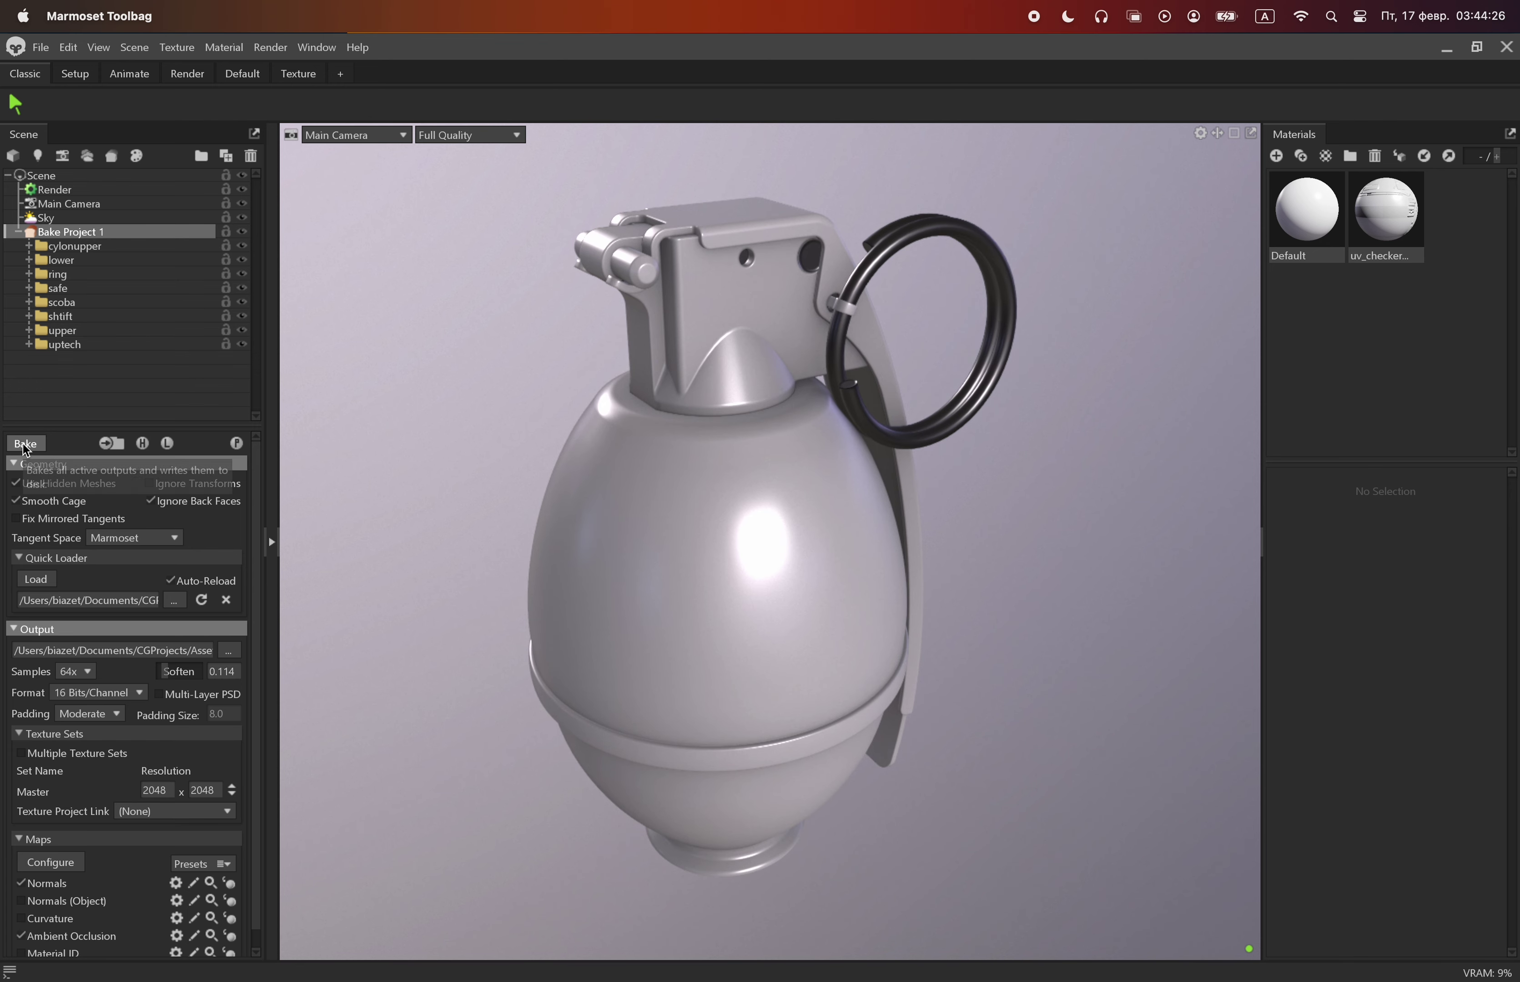
Run the bake, then add Curvature, Cavity and Thickness to the maps to bake
left_click(238, 444)
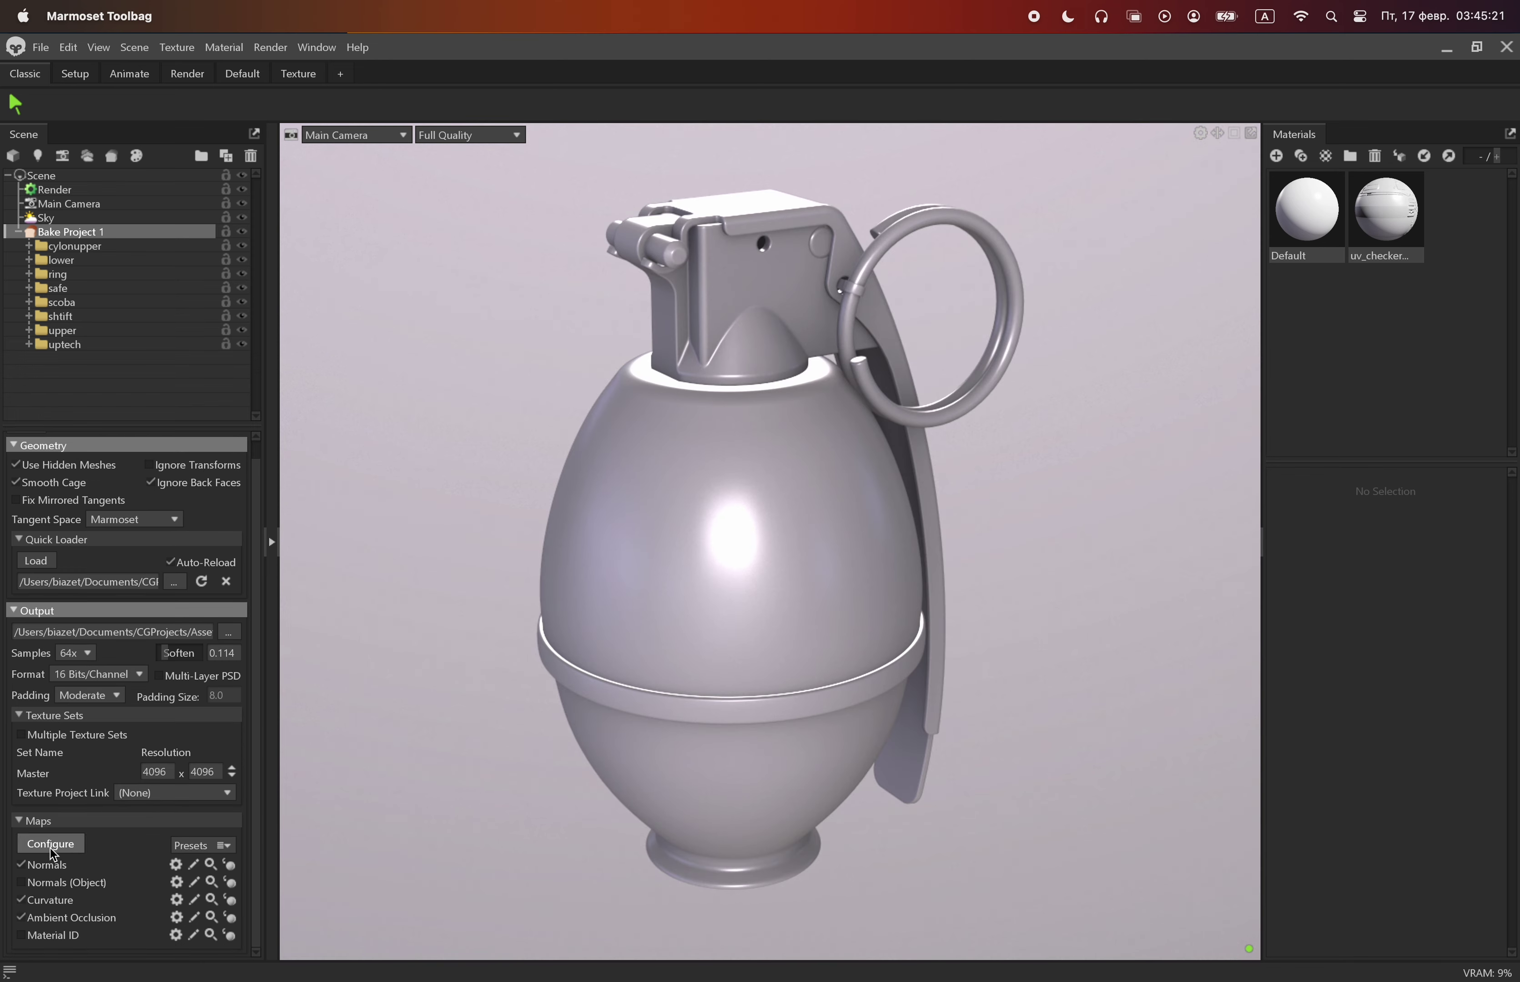
left_click(52, 853)
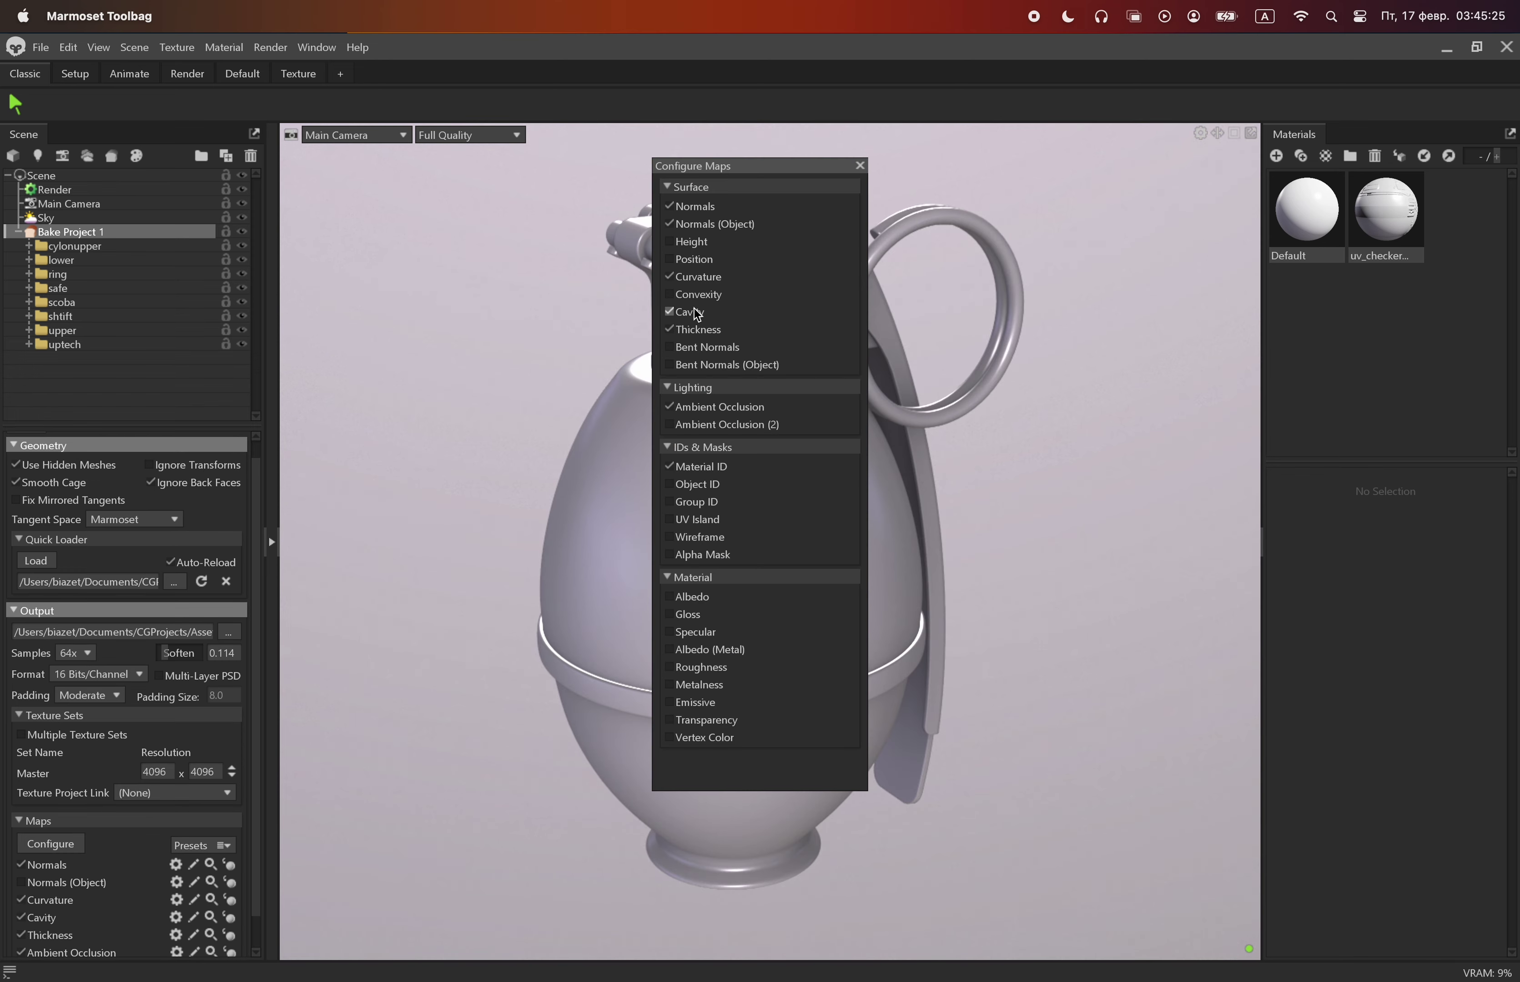
left_click(859, 166)
scroll(39, 450, "up", 1)
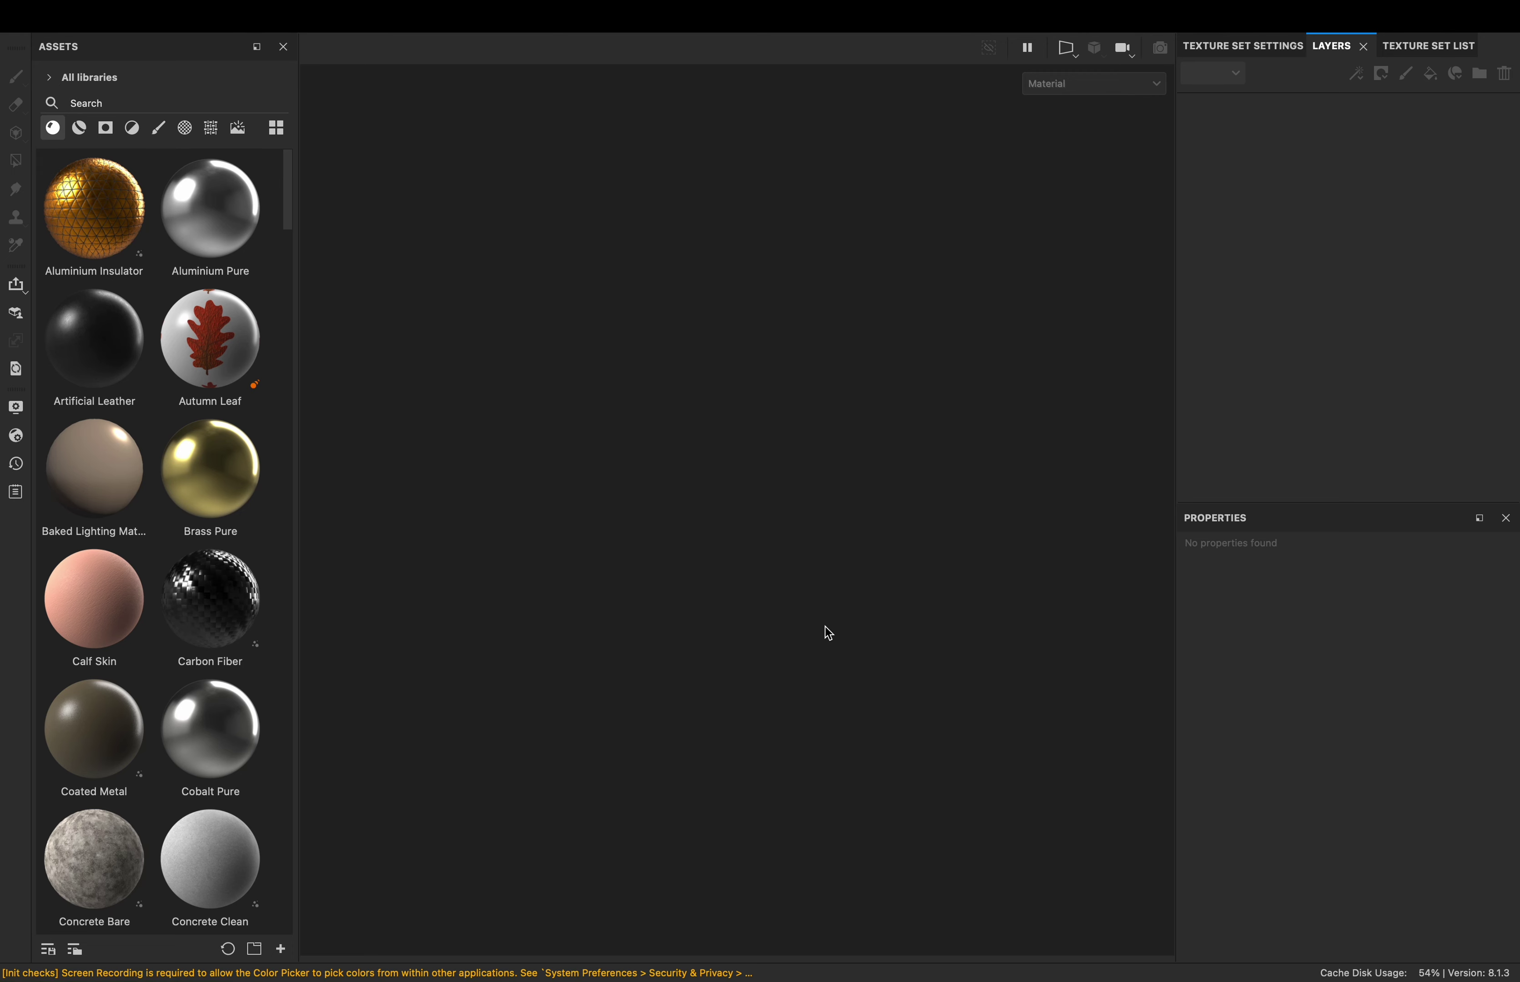
Assign grenadeM26_ao, _curve and _thickness as mesh maps, then preview the curvature channel
left_click(1243, 46)
scroll(1341, 288, "down", 5)
left_click(1370, 254)
left_click(1293, 313)
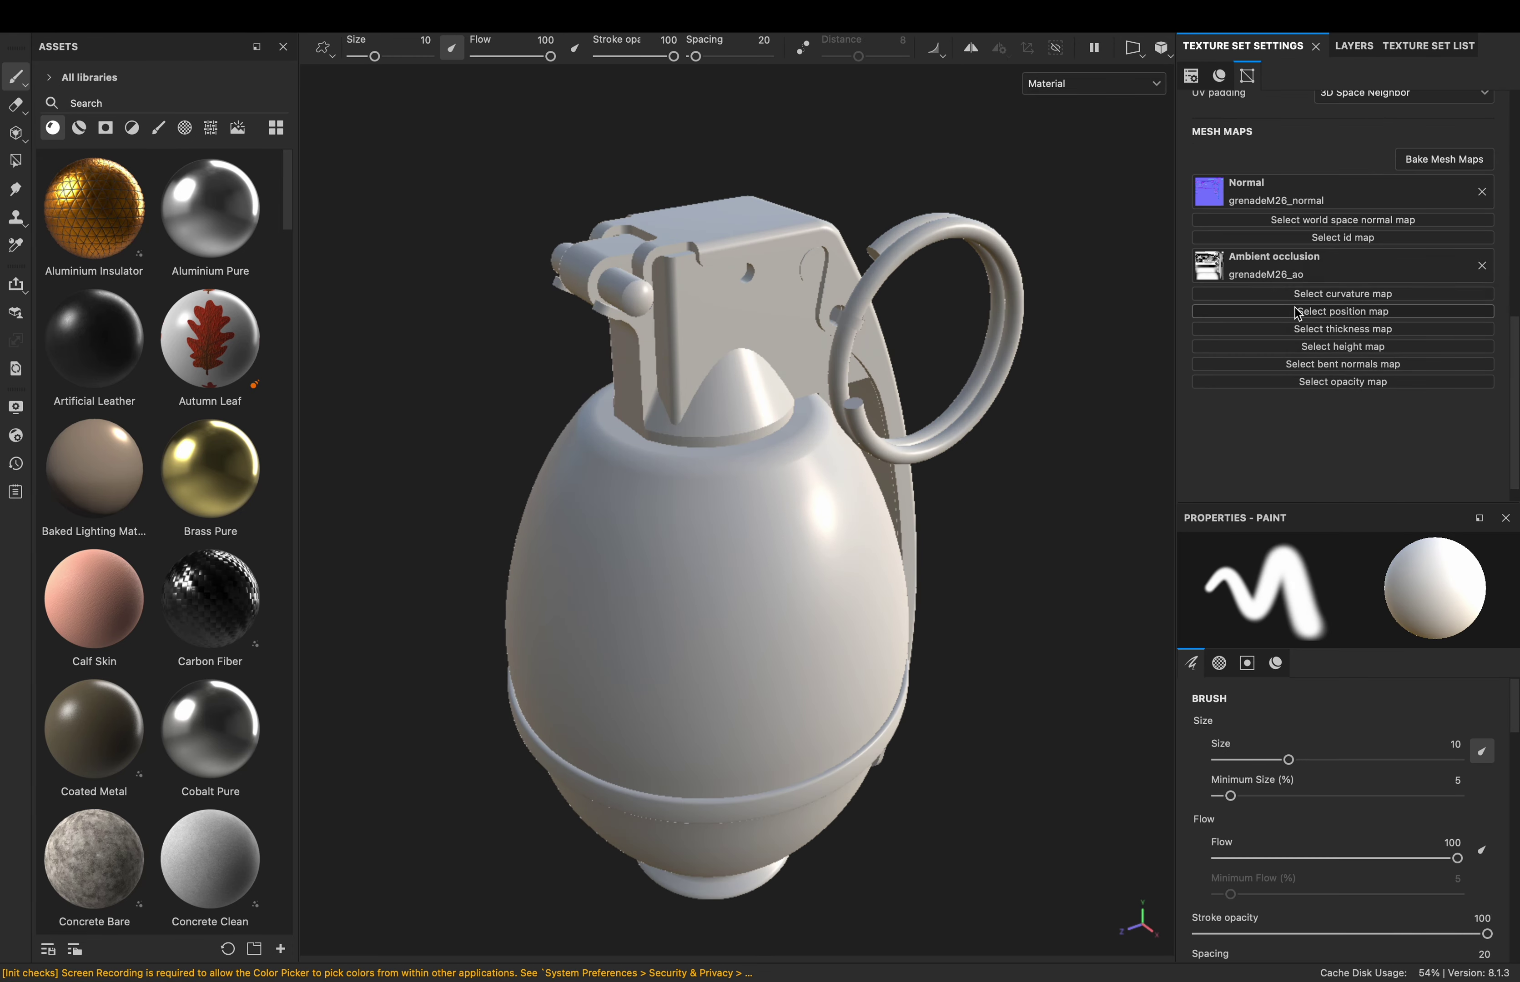
left_click(1370, 293)
left_click(1375, 356)
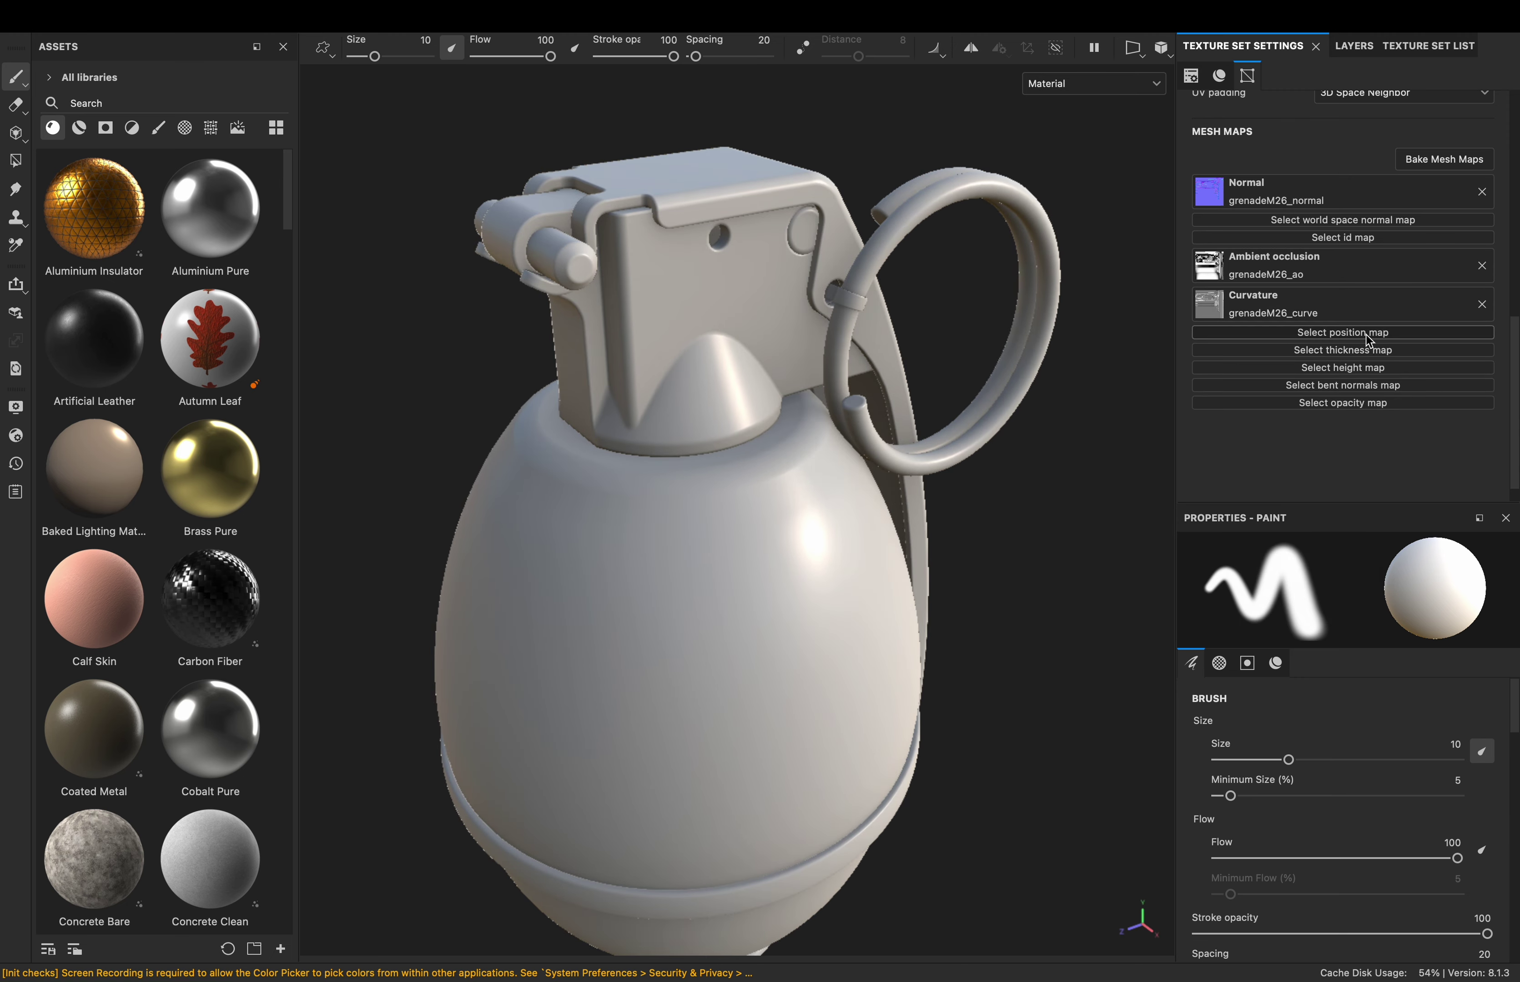
left_click(1386, 409)
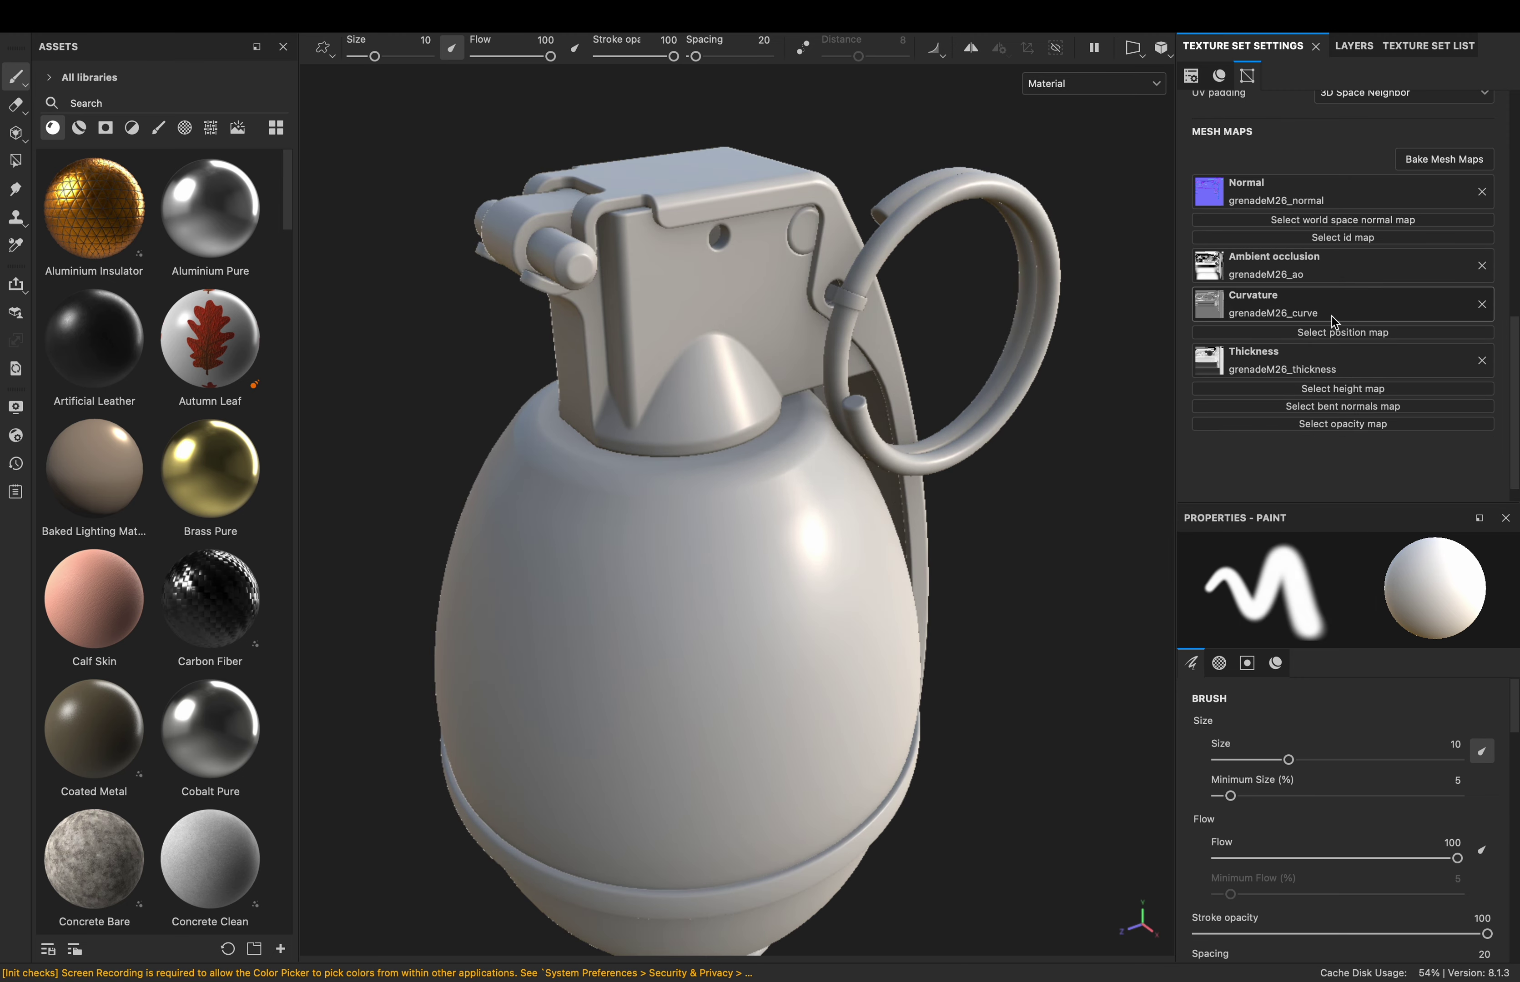
left_click(1089, 83)
left_click(1060, 177)
key("m")
Bake World space normal and Position mesh maps at 2048
left_click(1444, 159)
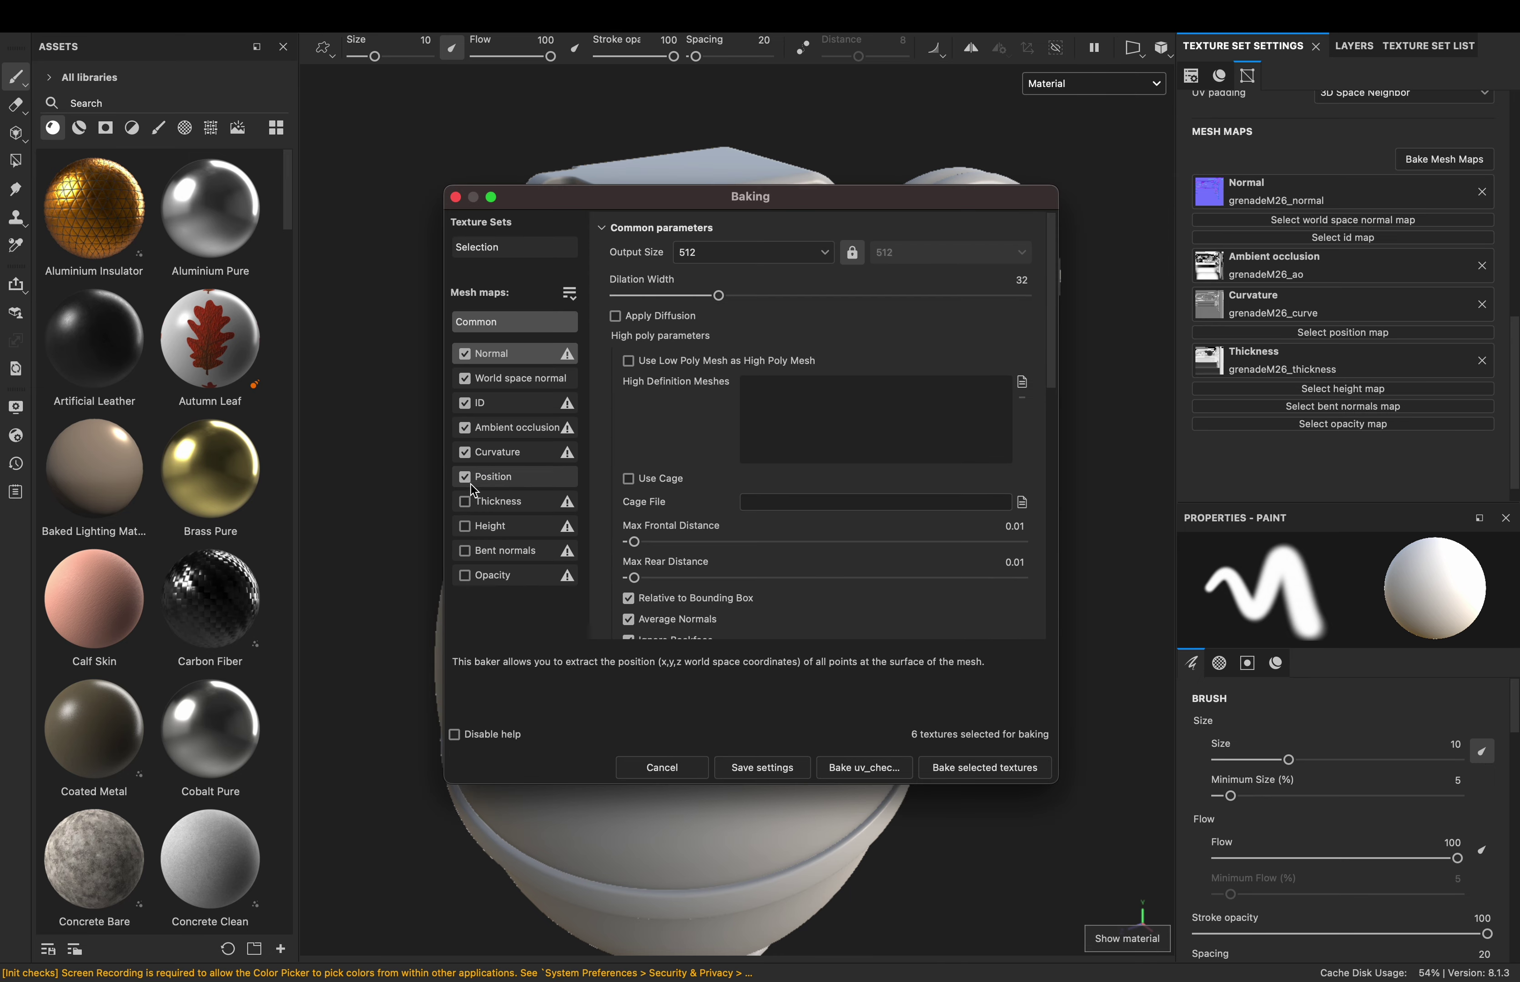
left_click(754, 252)
left_click(702, 381)
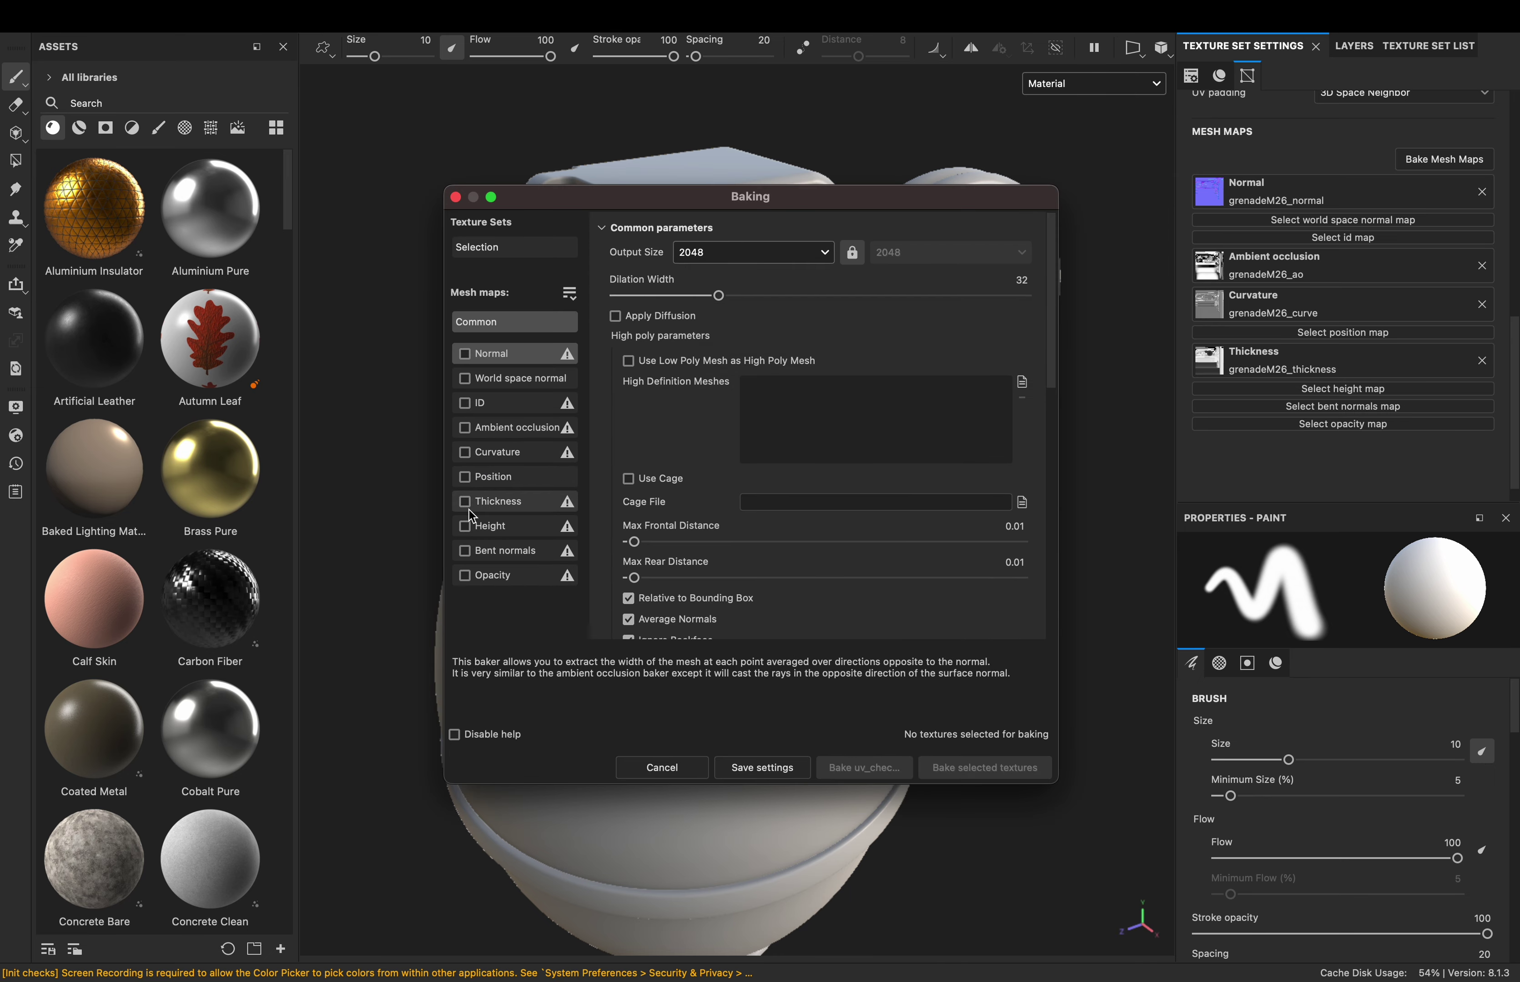
left_click(464, 378)
left_click(984, 768)
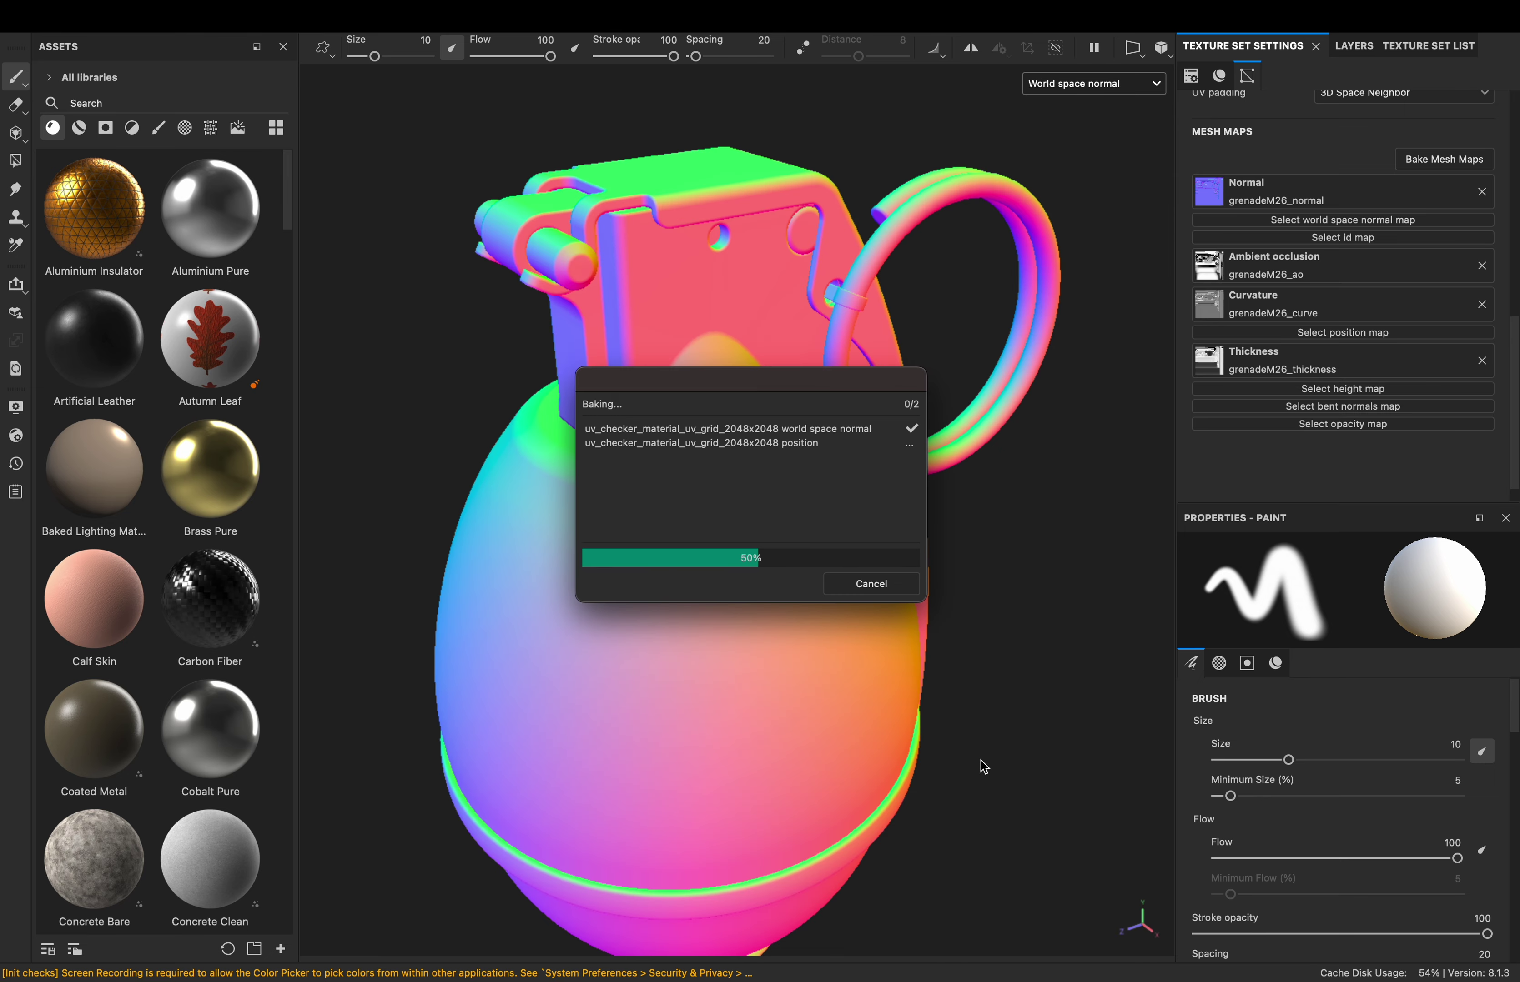
left_click(875, 554)
Change the viewport camera's field of view and turn on post effects
left_click(16, 407)
scroll(204, 638, "down", 5)
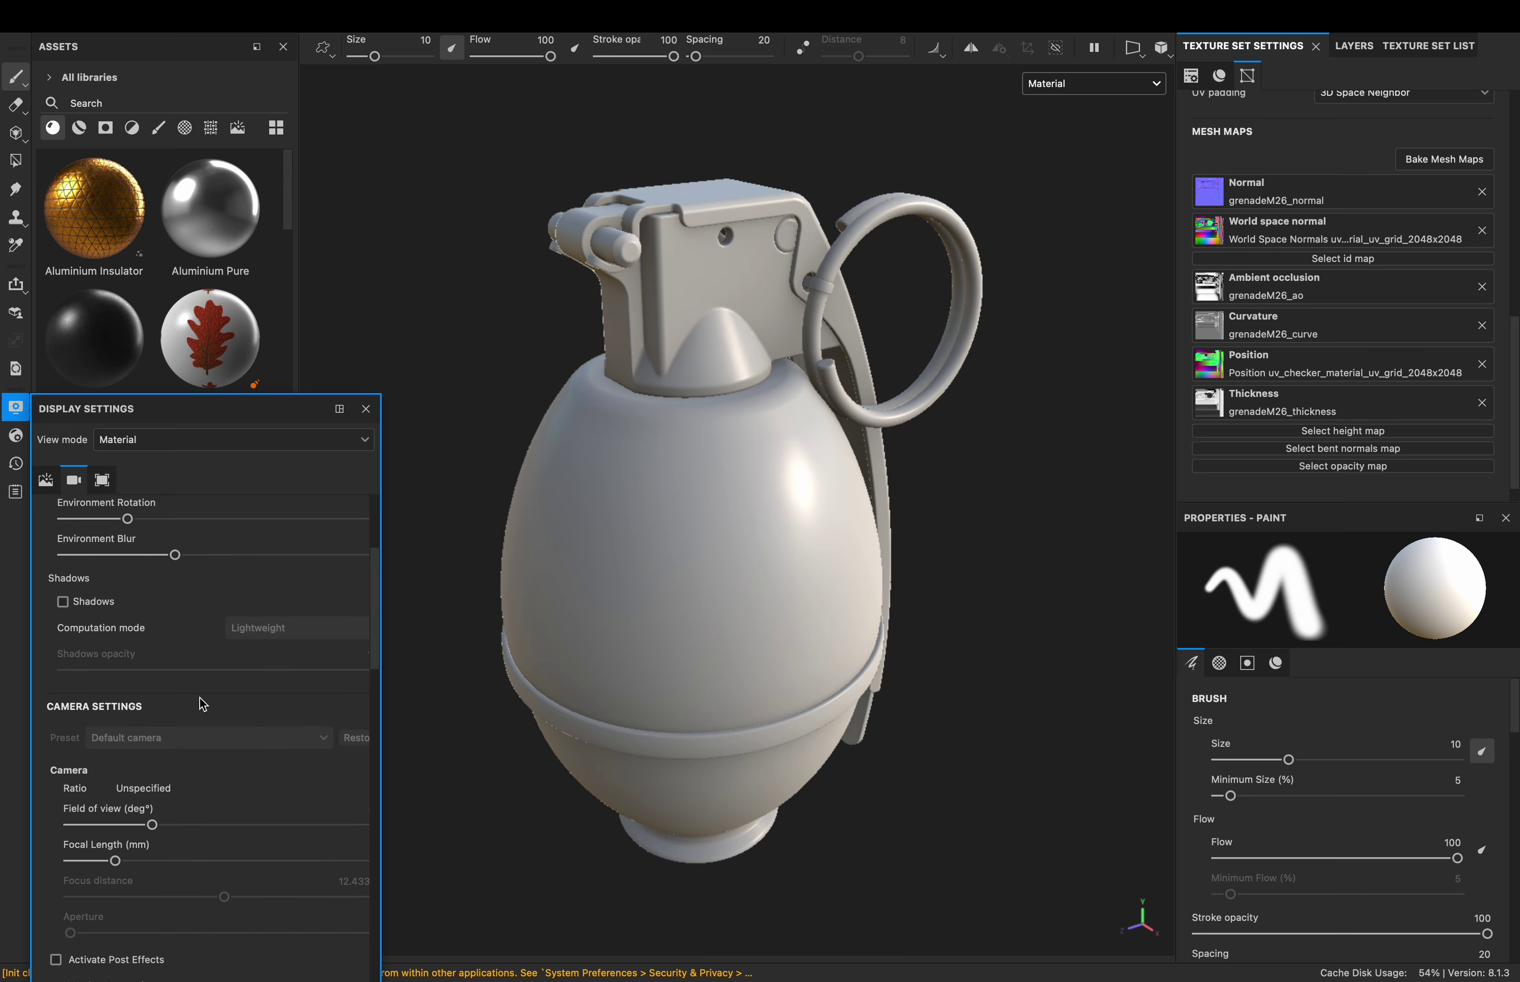
left_click_drag(128, 719, 109, 719)
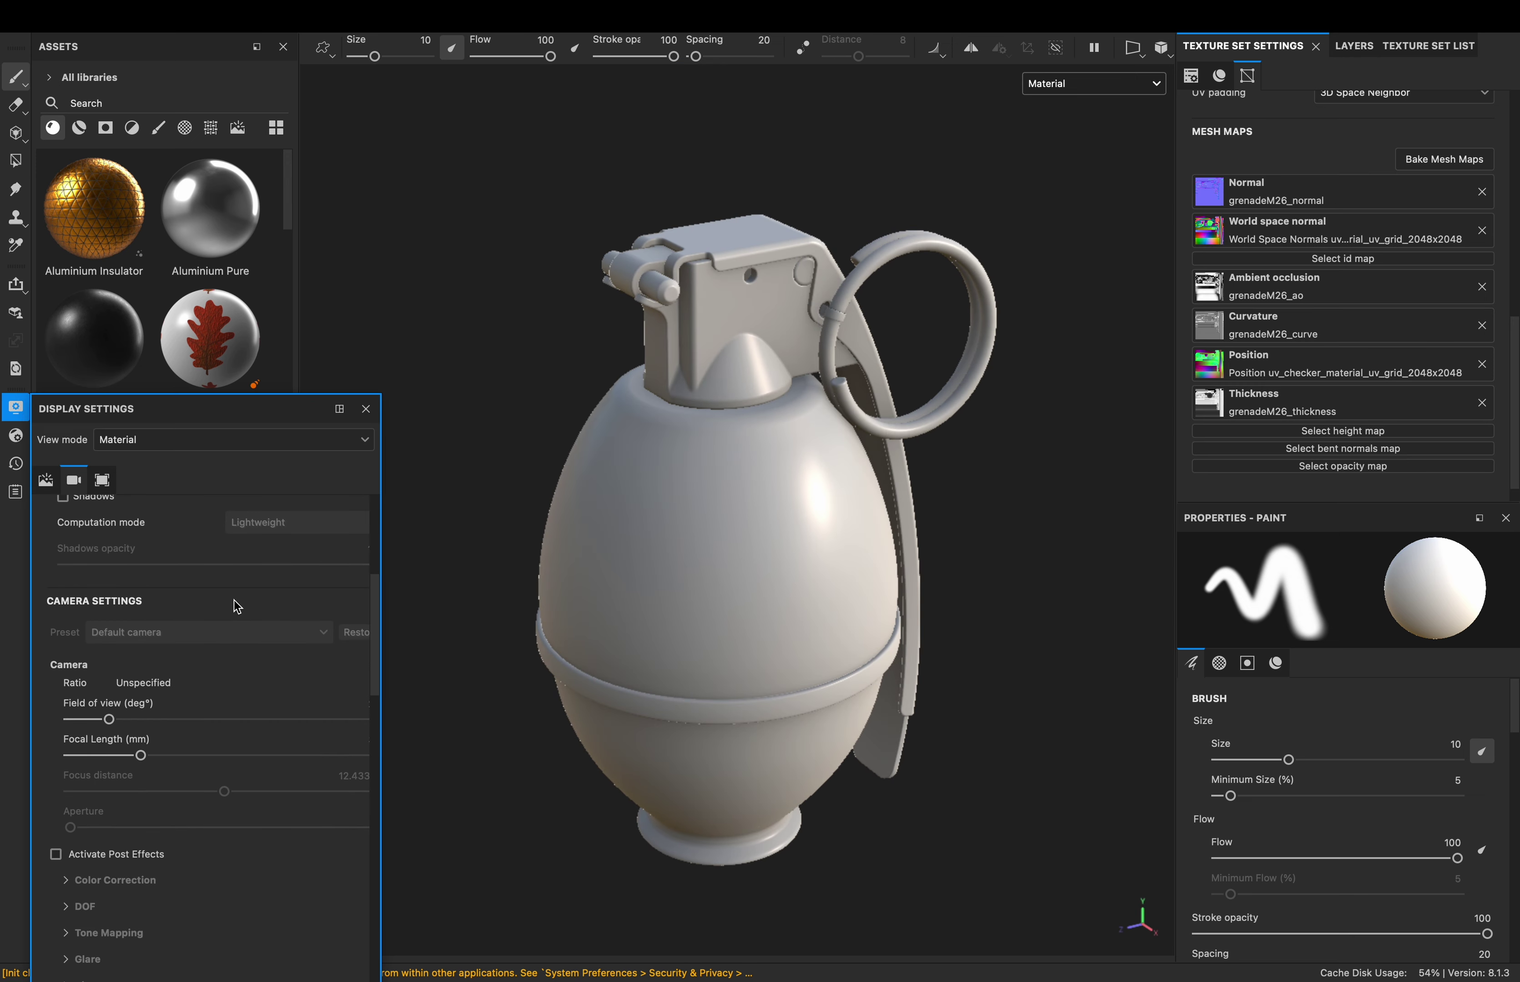
left_click(109, 933)
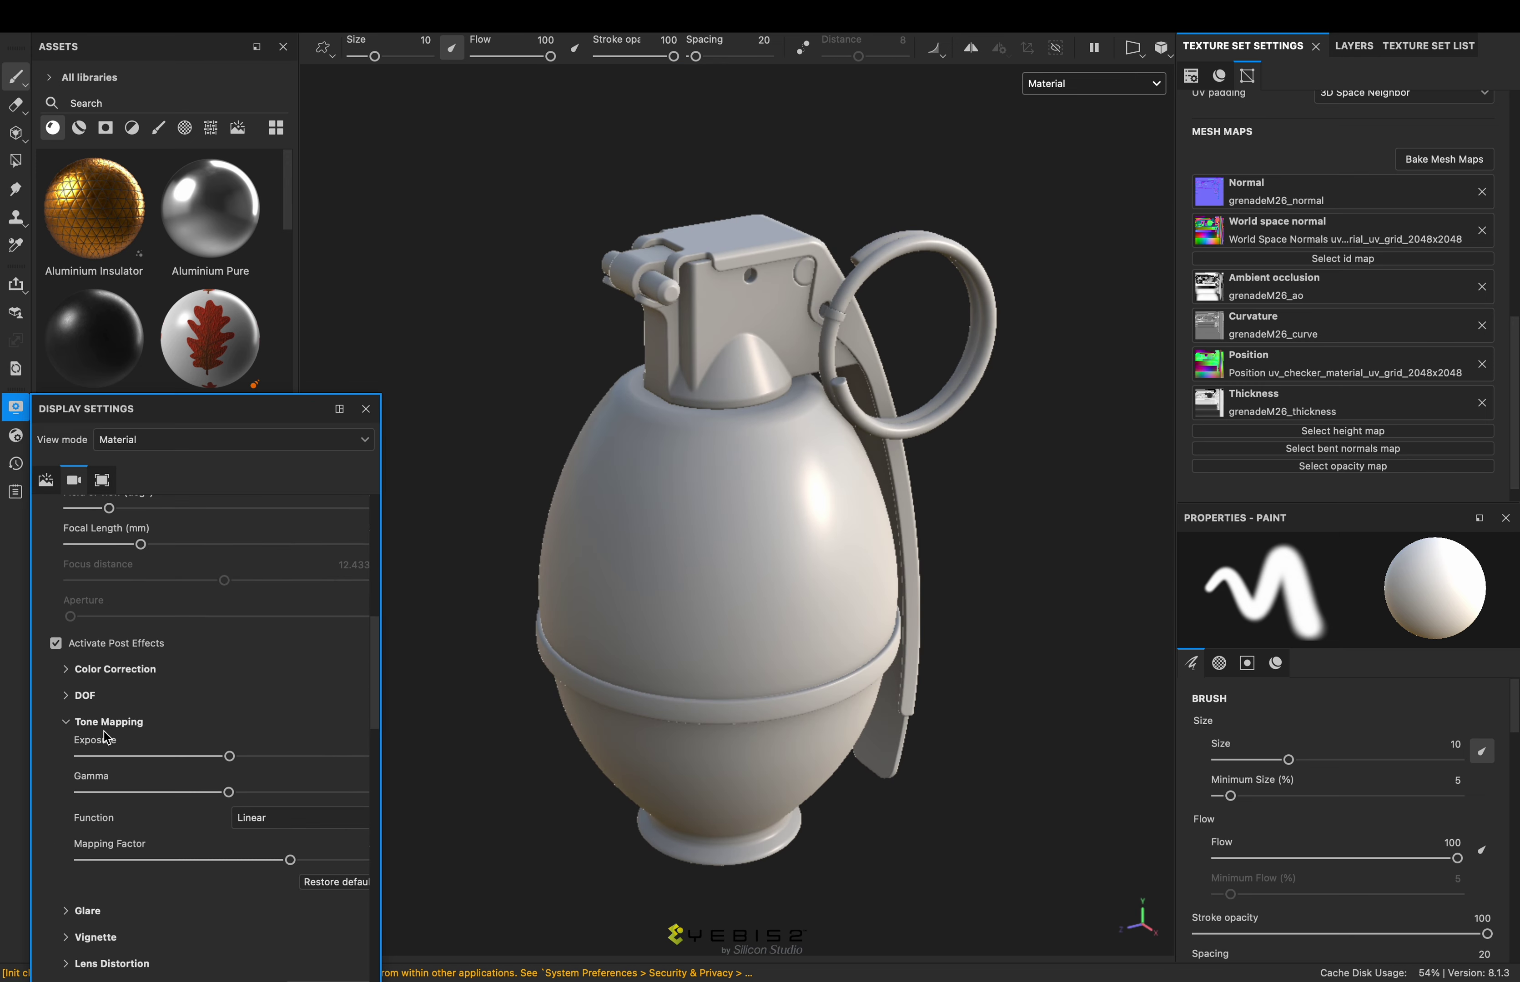
Switch the viewport to a different tone mapping function
left_click(255, 815)
left_click(237, 769)
left_click(16, 407)
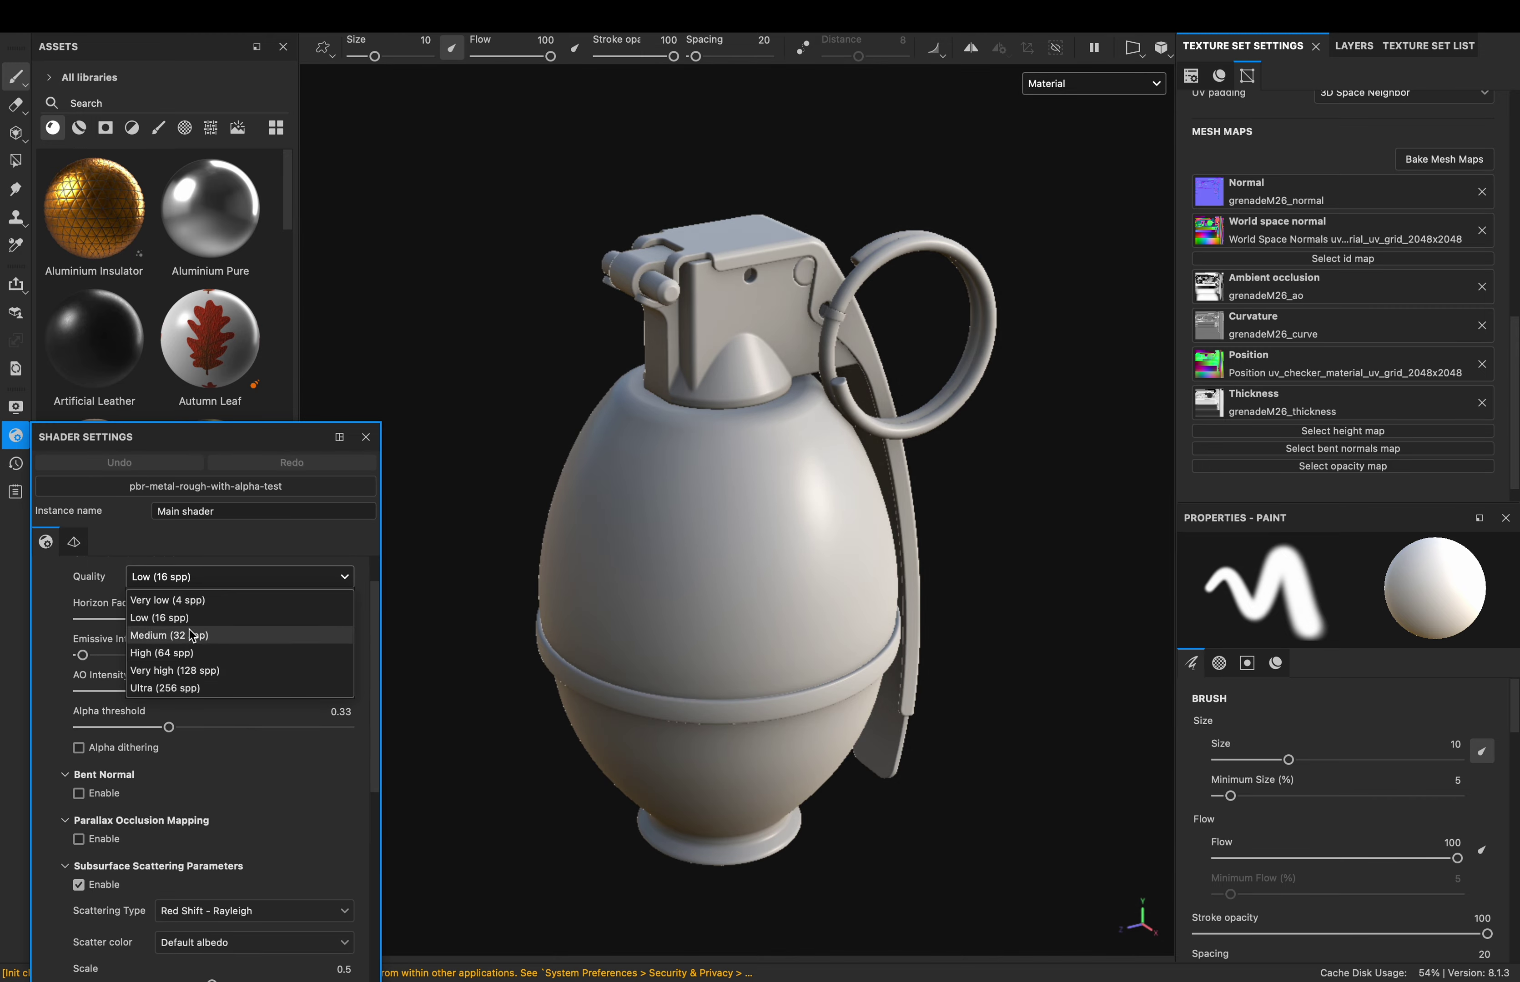
scroll(192, 639, "down", 5)
scroll(192, 638, "up", 5)
scroll(161, 634, "down", 5)
Pick a different environment map for viewport lighting
left_click(16, 407)
scroll(140, 575, "up", 3)
scroll(141, 575, "up", 5)
scroll(140, 569, "up", 5)
left_click(210, 562)
left_click(385, 718)
left_click(366, 409)
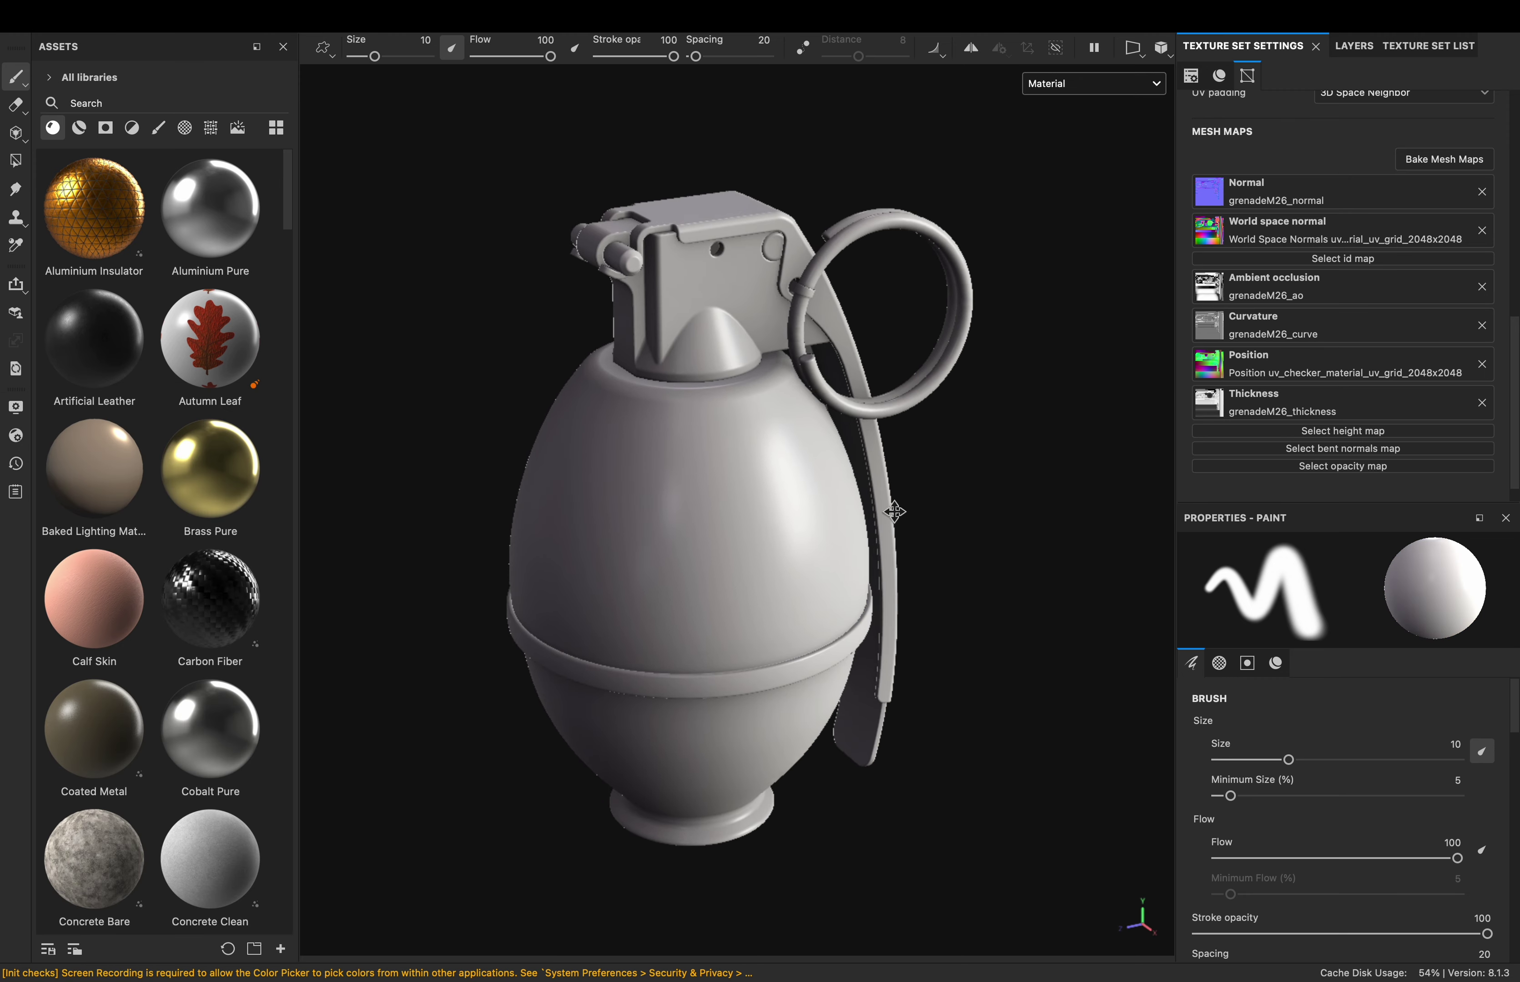
Rename Folder 1 to LOWER and give it a black mask
left_click(1342, 45)
left_click(1307, 123)
type("ER")
key("Return")
right_click(1305, 118)
left_click(1348, 125)
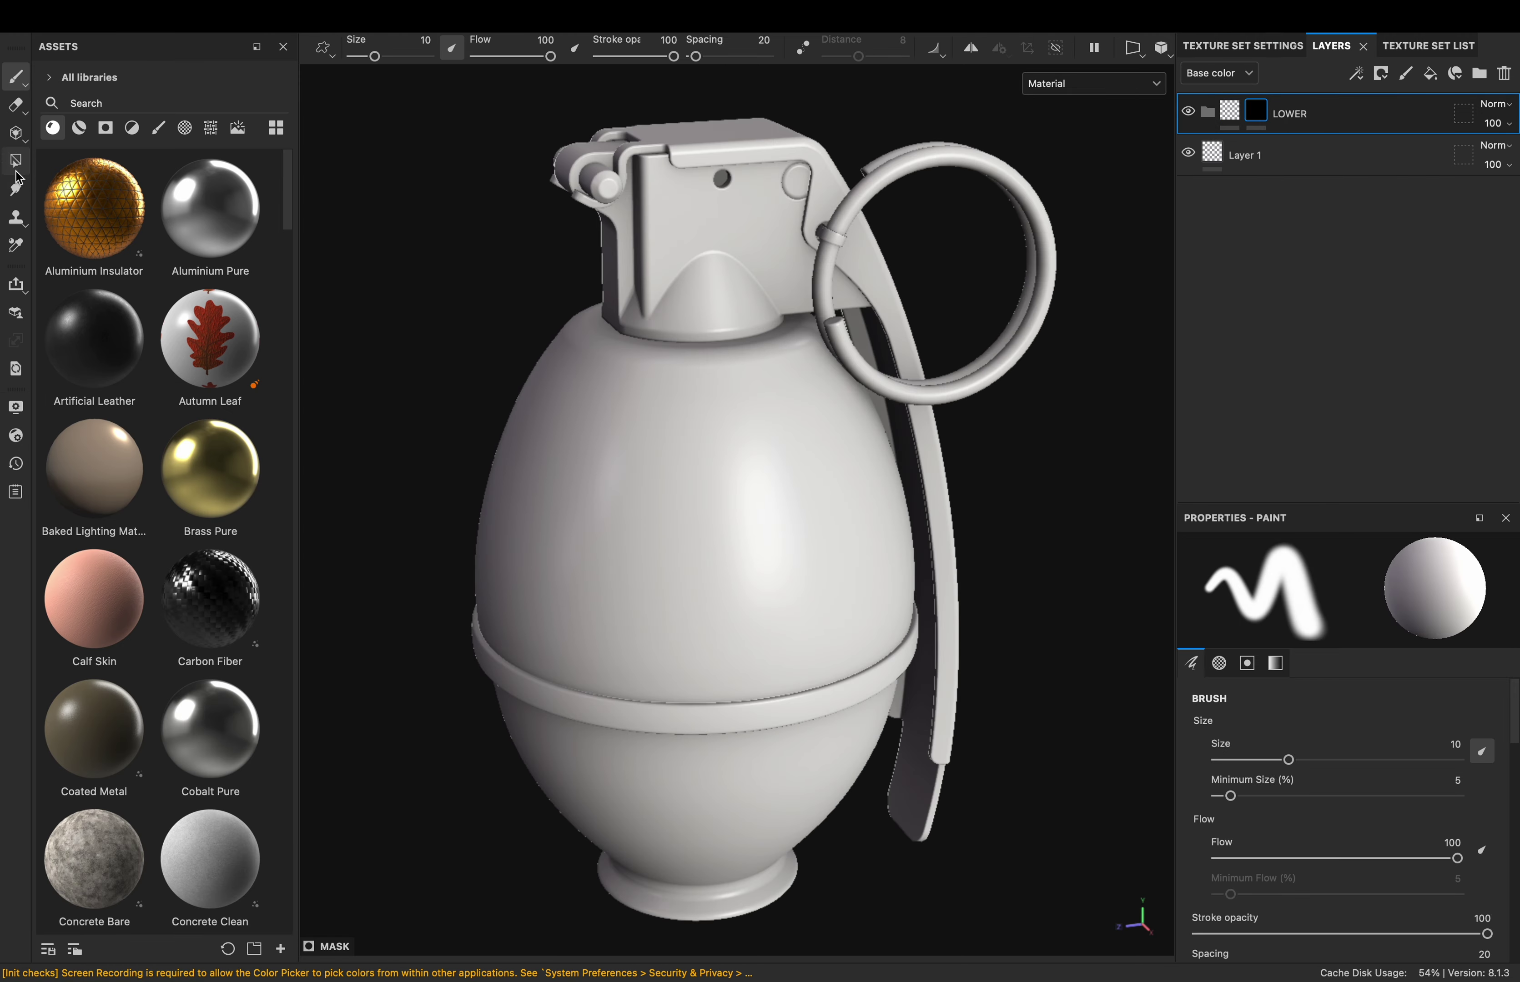
Create a Base_Color folder in the layer stack
key("4")
key("1")
left_click(1479, 72)
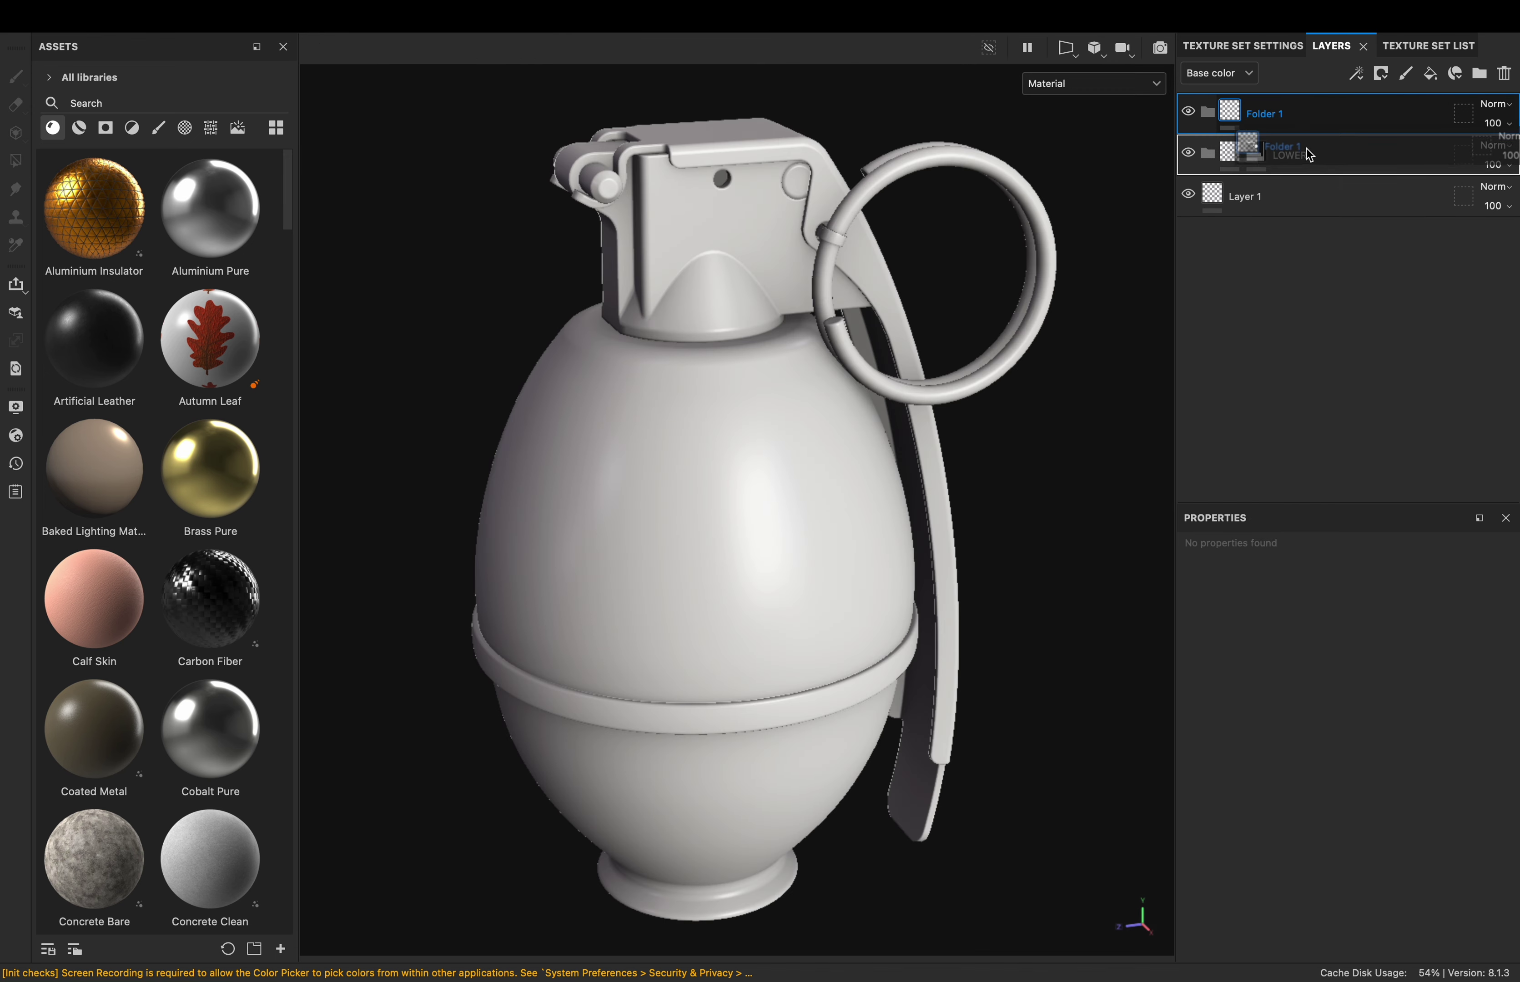
double_click(1317, 153)
type("B")
type("or")
key("Return")
Add an olive fill layer C1 inside Base_Color
left_click(1431, 72)
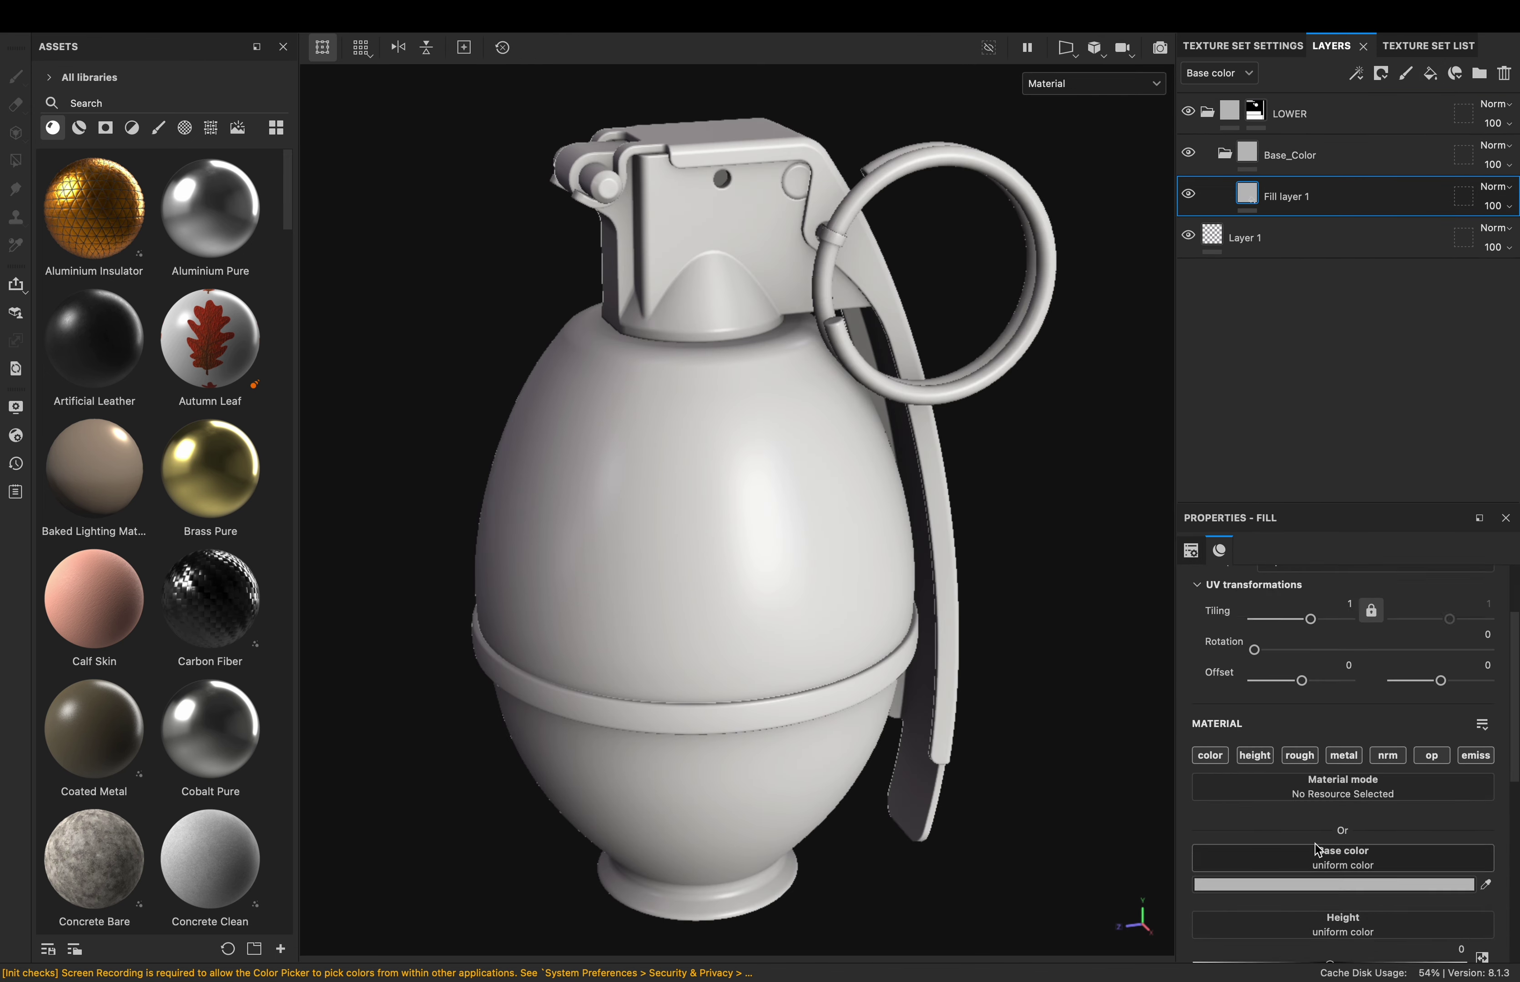
scroll(1405, 703, "down", 2)
left_click(1398, 826)
left_click(1234, 632)
left_click(1307, 667)
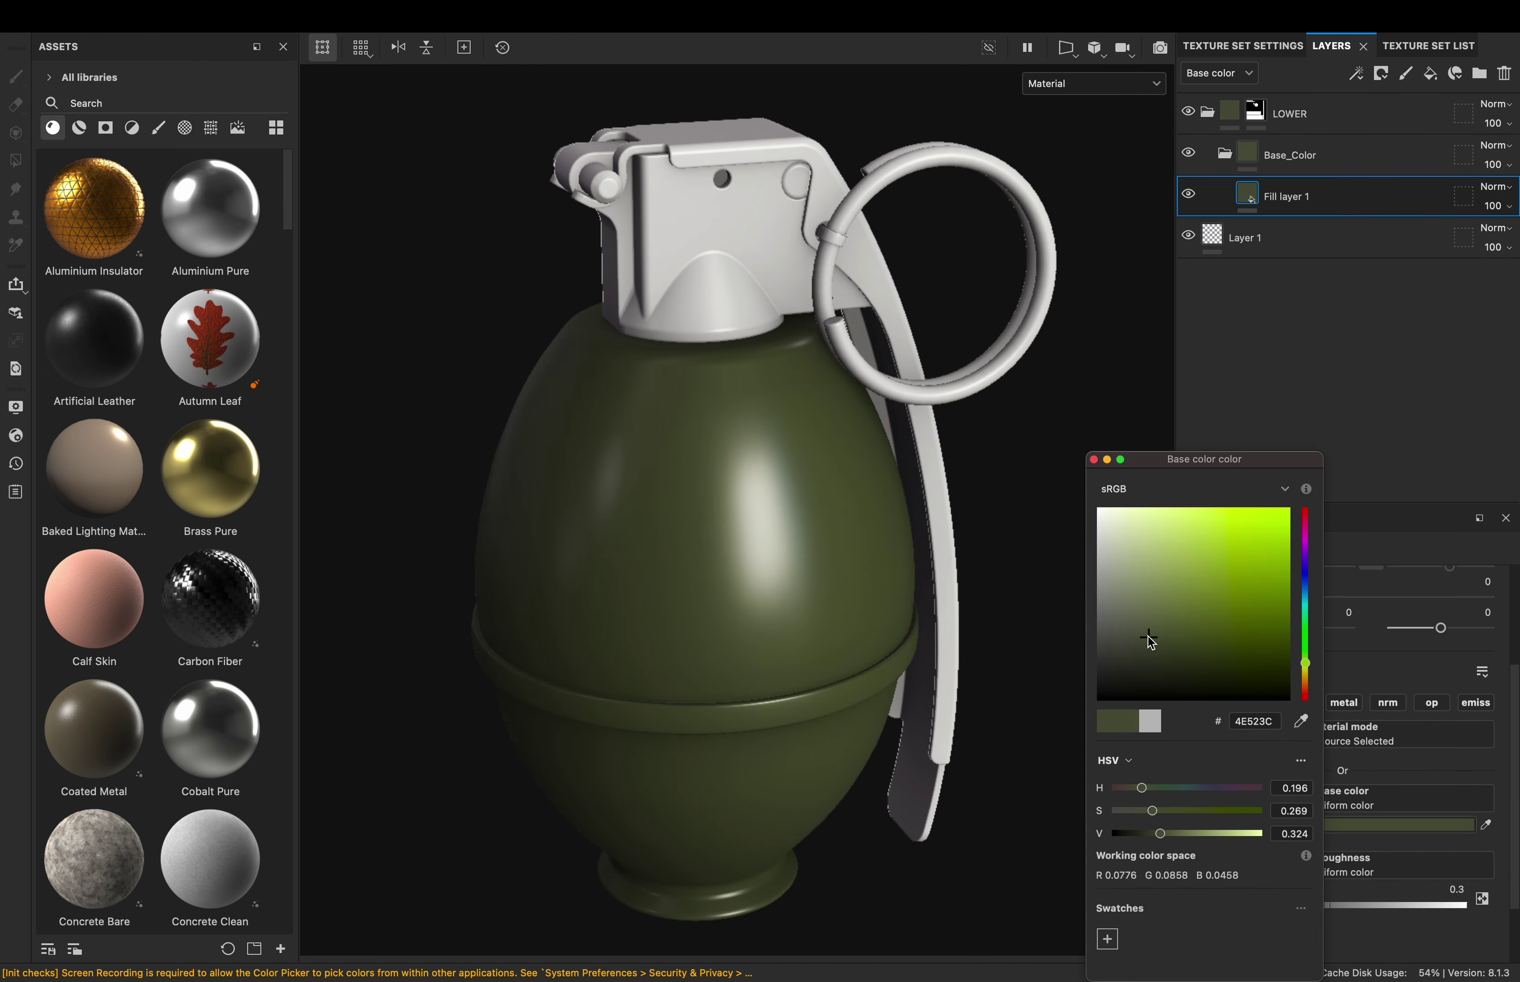
Duplicate C1 as C2 and mask it with tri-planar BnW Spots 3 noise
double_click(1330, 195)
type("C1")
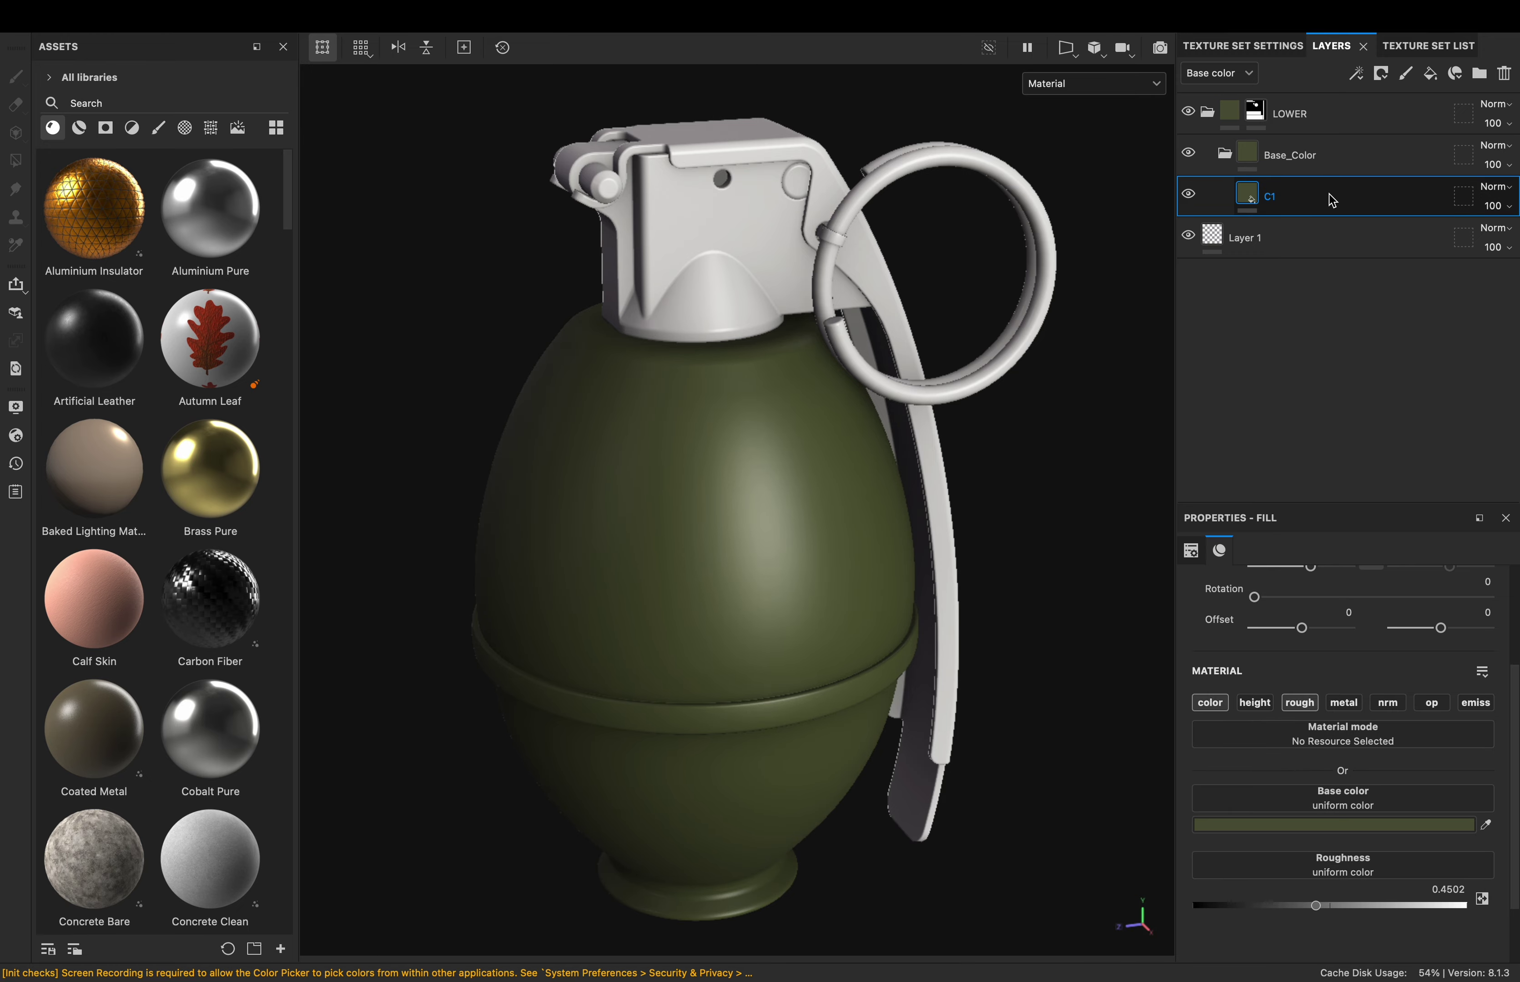
type("2")
key("Return")
left_click(210, 128)
scroll(196, 279, "down", 5)
mouse_move(94, 249)
left_mouse_down()
mouse_move(1341, 707)
mouse_move(1313, 671)
left_mouse_up()
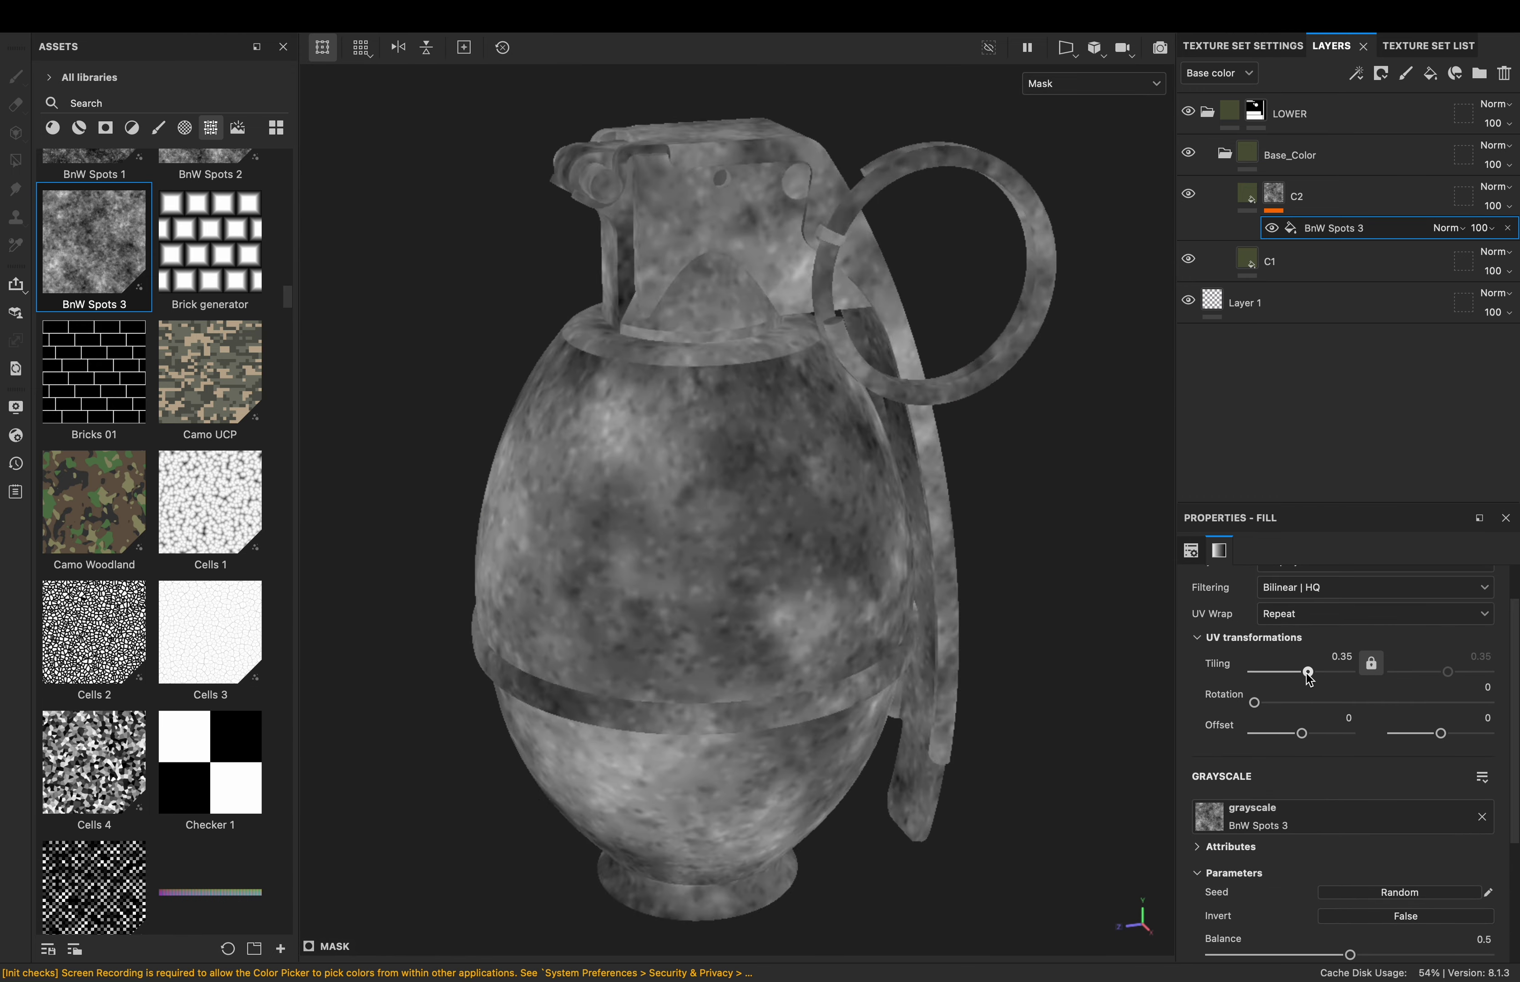
scroll(1314, 639, "up", 2)
left_click(1342, 614)
left_click(1297, 666)
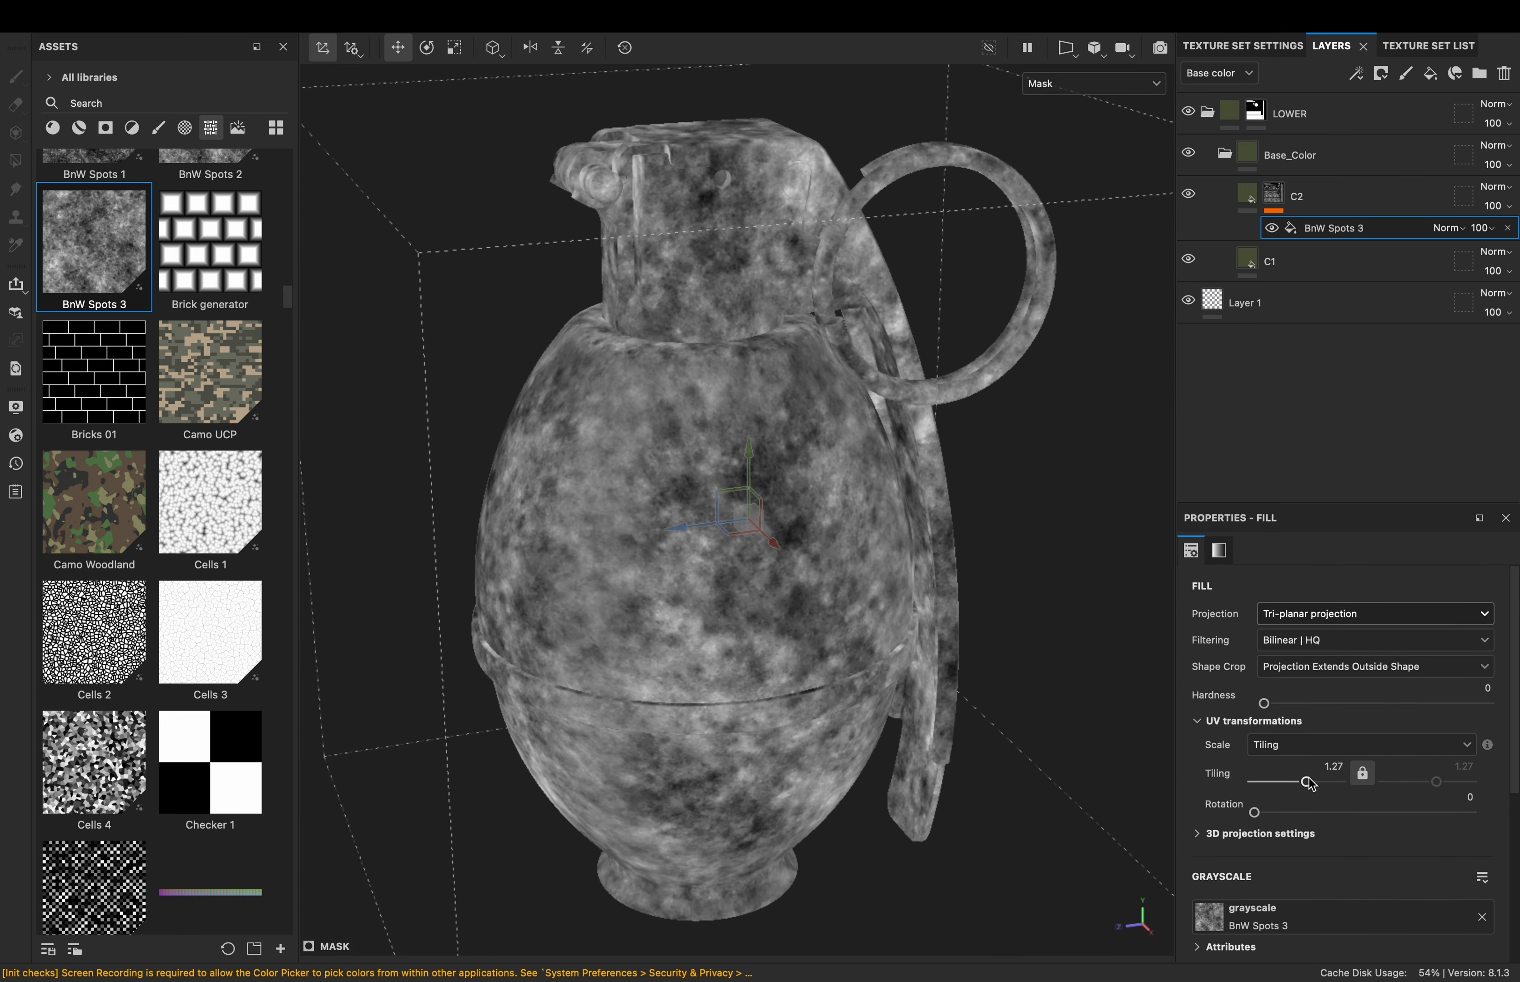
Give C2 a slightly different olive base colour
scroll(1341, 734, "down", 3)
left_click(1247, 194)
left_click(1399, 878)
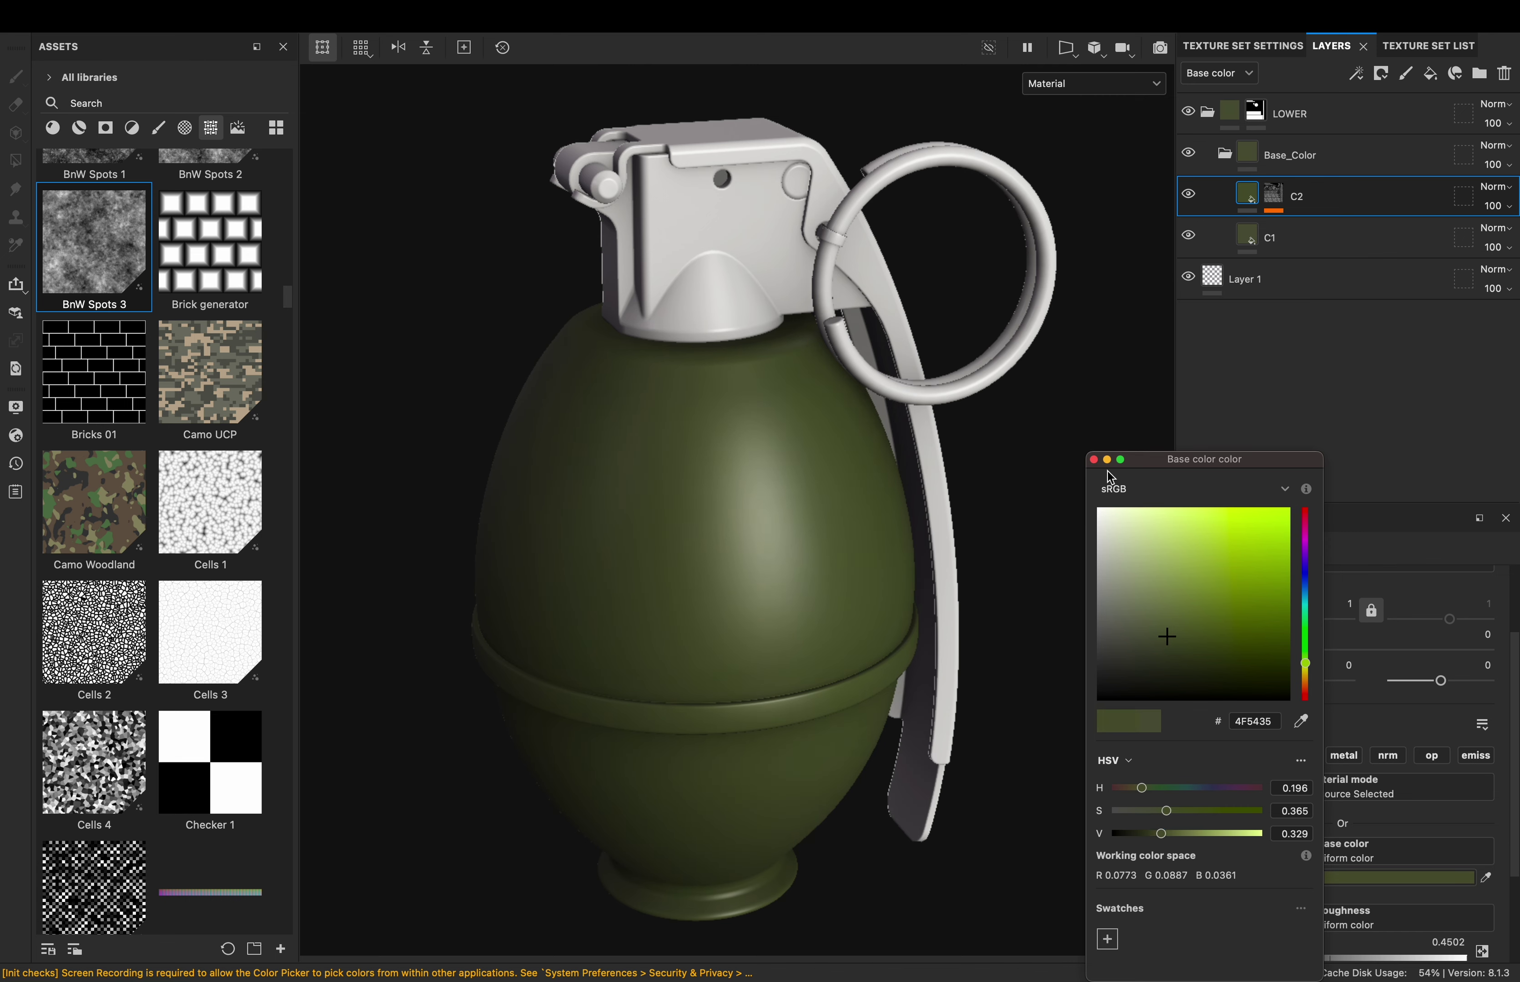
left_click(1357, 199)
Add C3 masked with rescaled BnW Spots 1 noise and its own olive colour
scroll(154, 512, "up", 5)
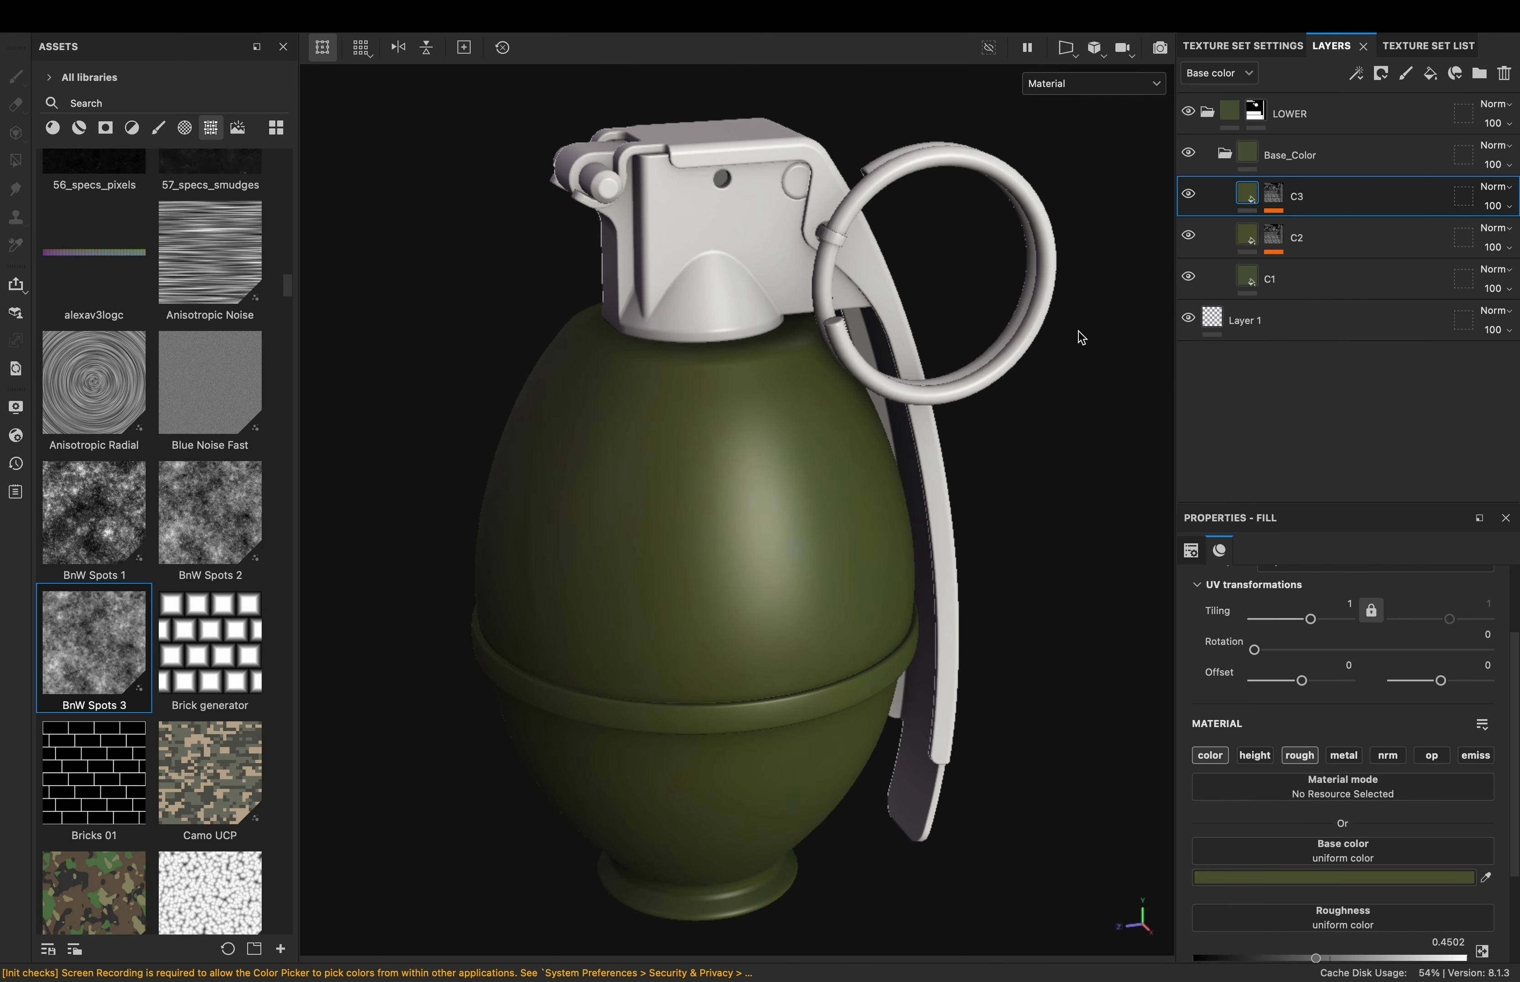
left_click_drag(94, 466, 1297, 196)
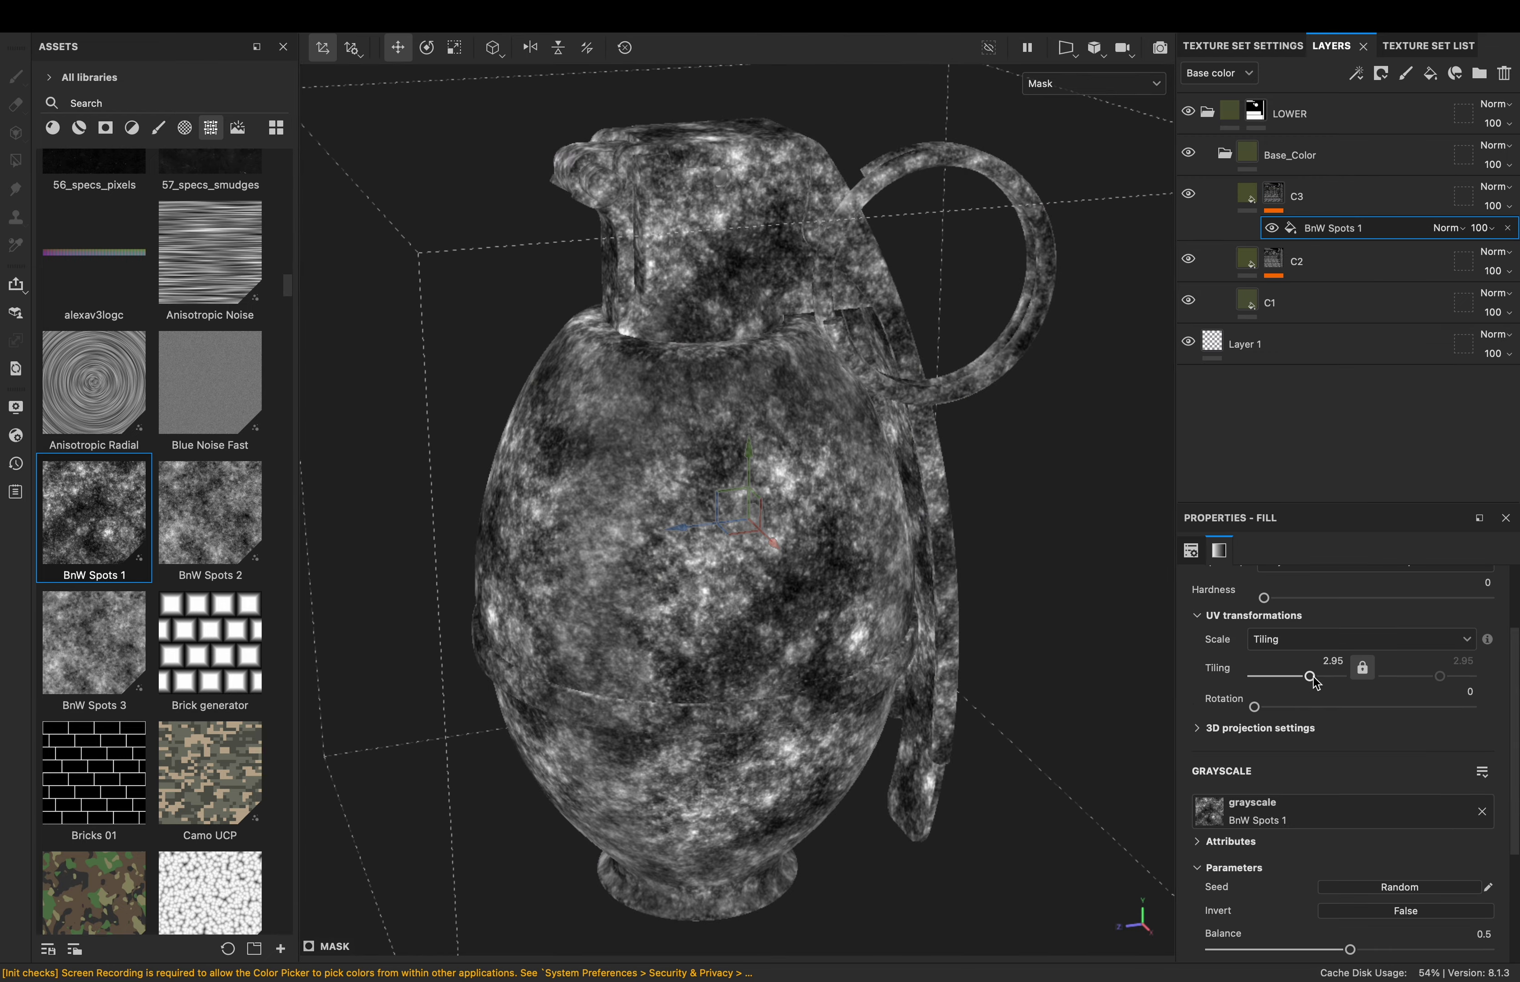
left_click_drag(1316, 683, 1311, 682)
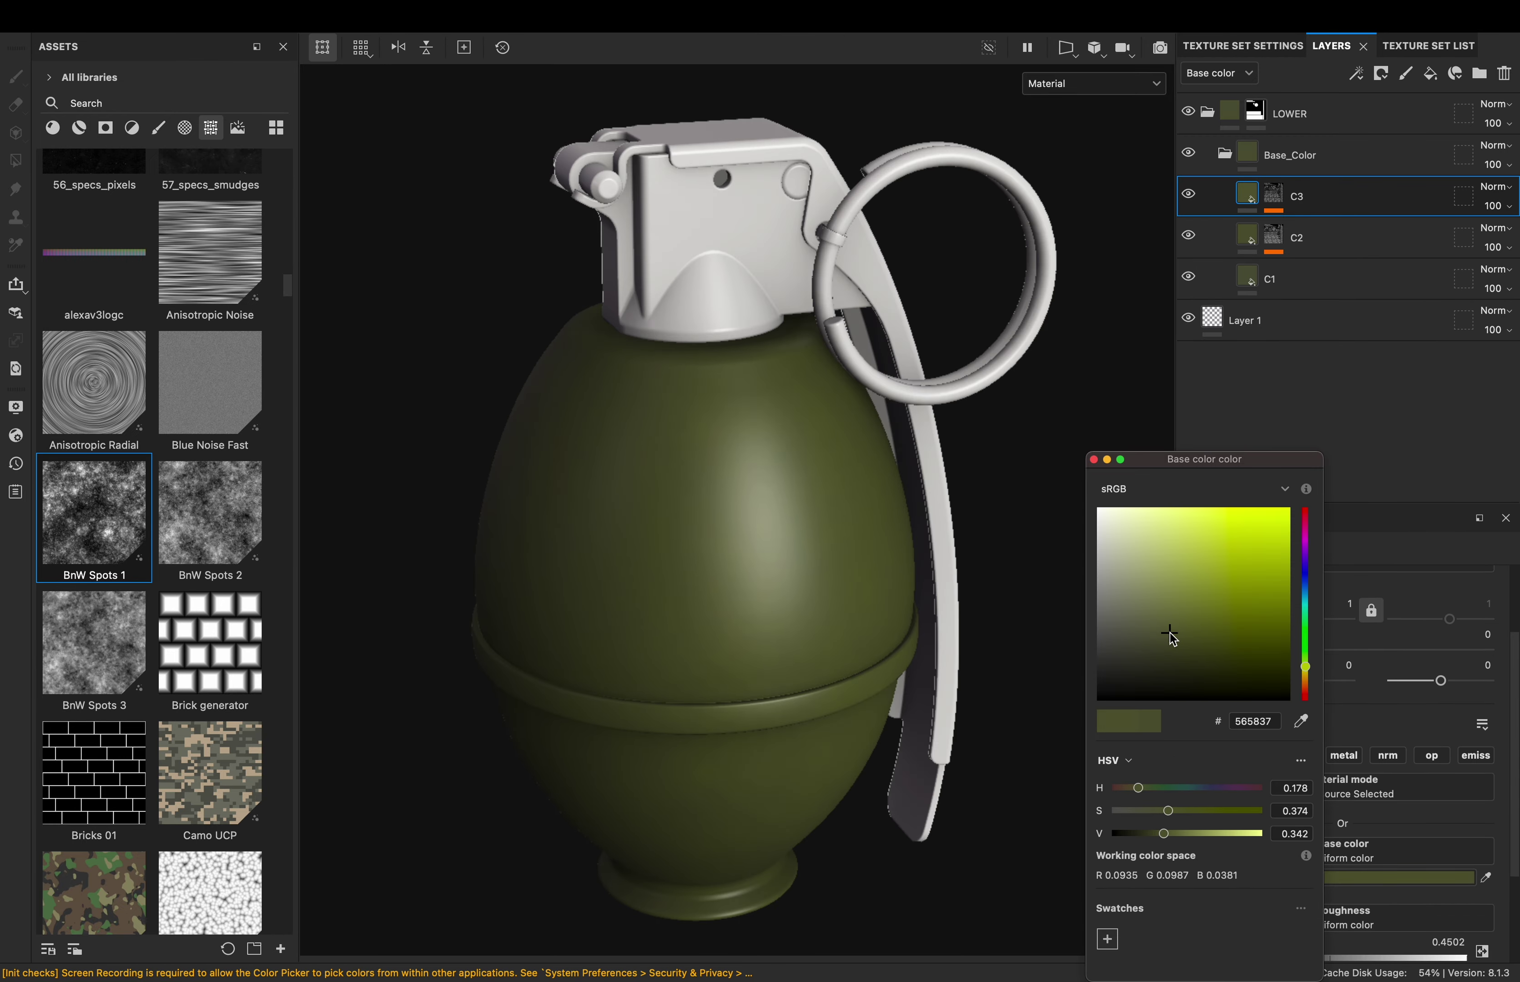
left_click(1335, 353)
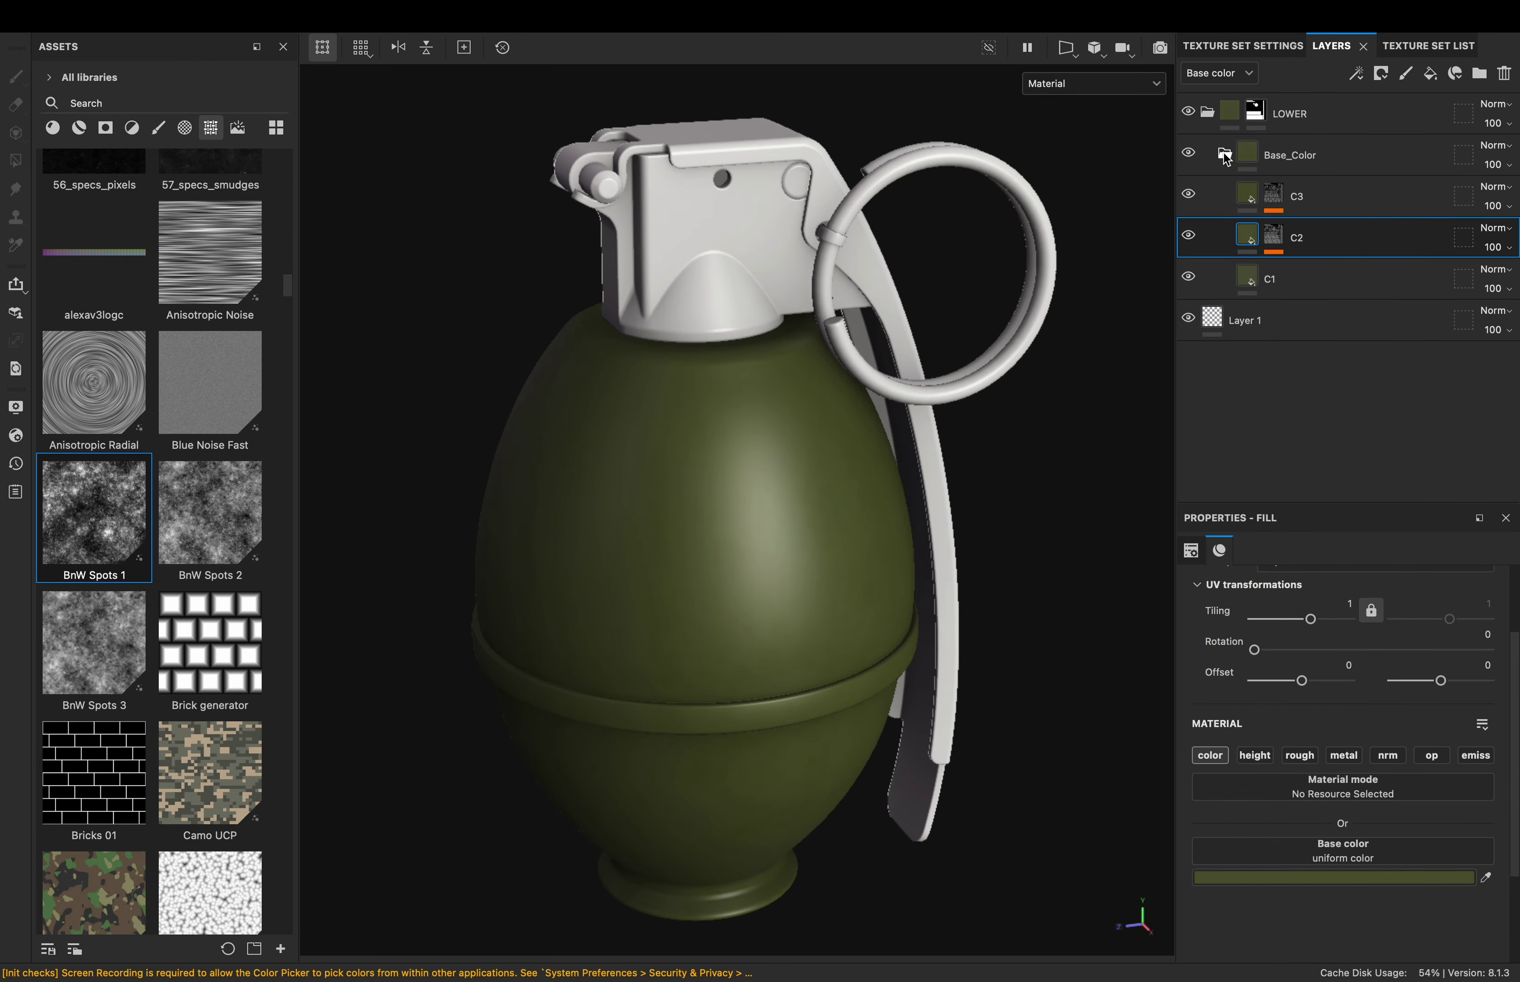
left_click(1226, 159)
Create the Dots fill layer with a black mask filled with Crystal 1 noise
left_click(1479, 73)
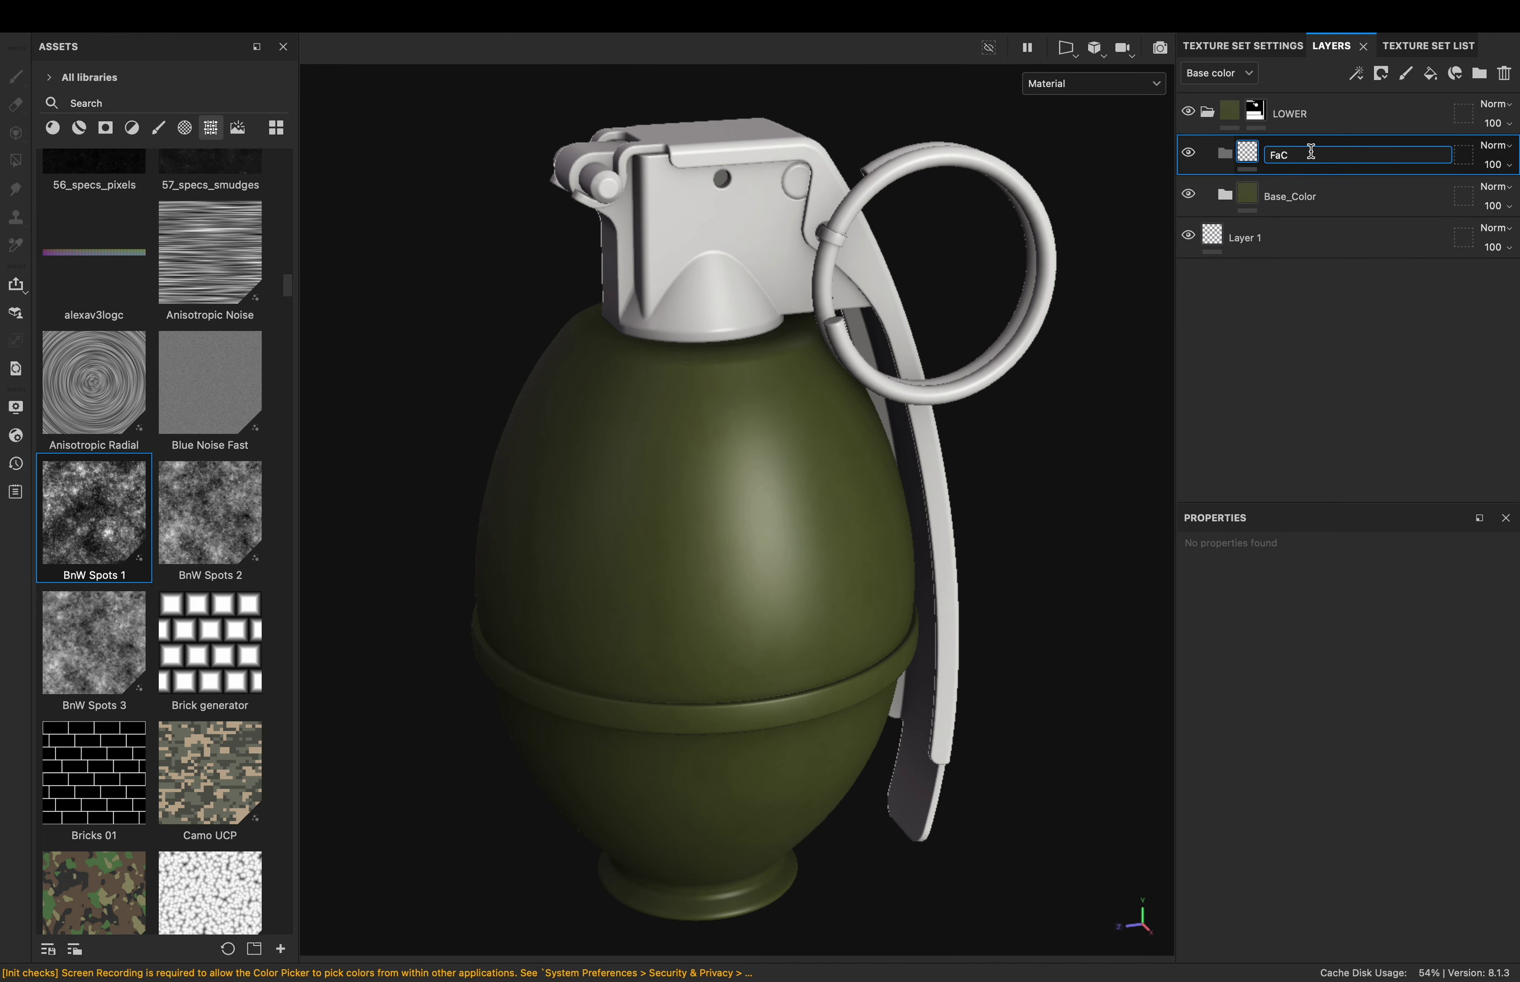
type("ts")
key("Return")
right_click(1278, 193)
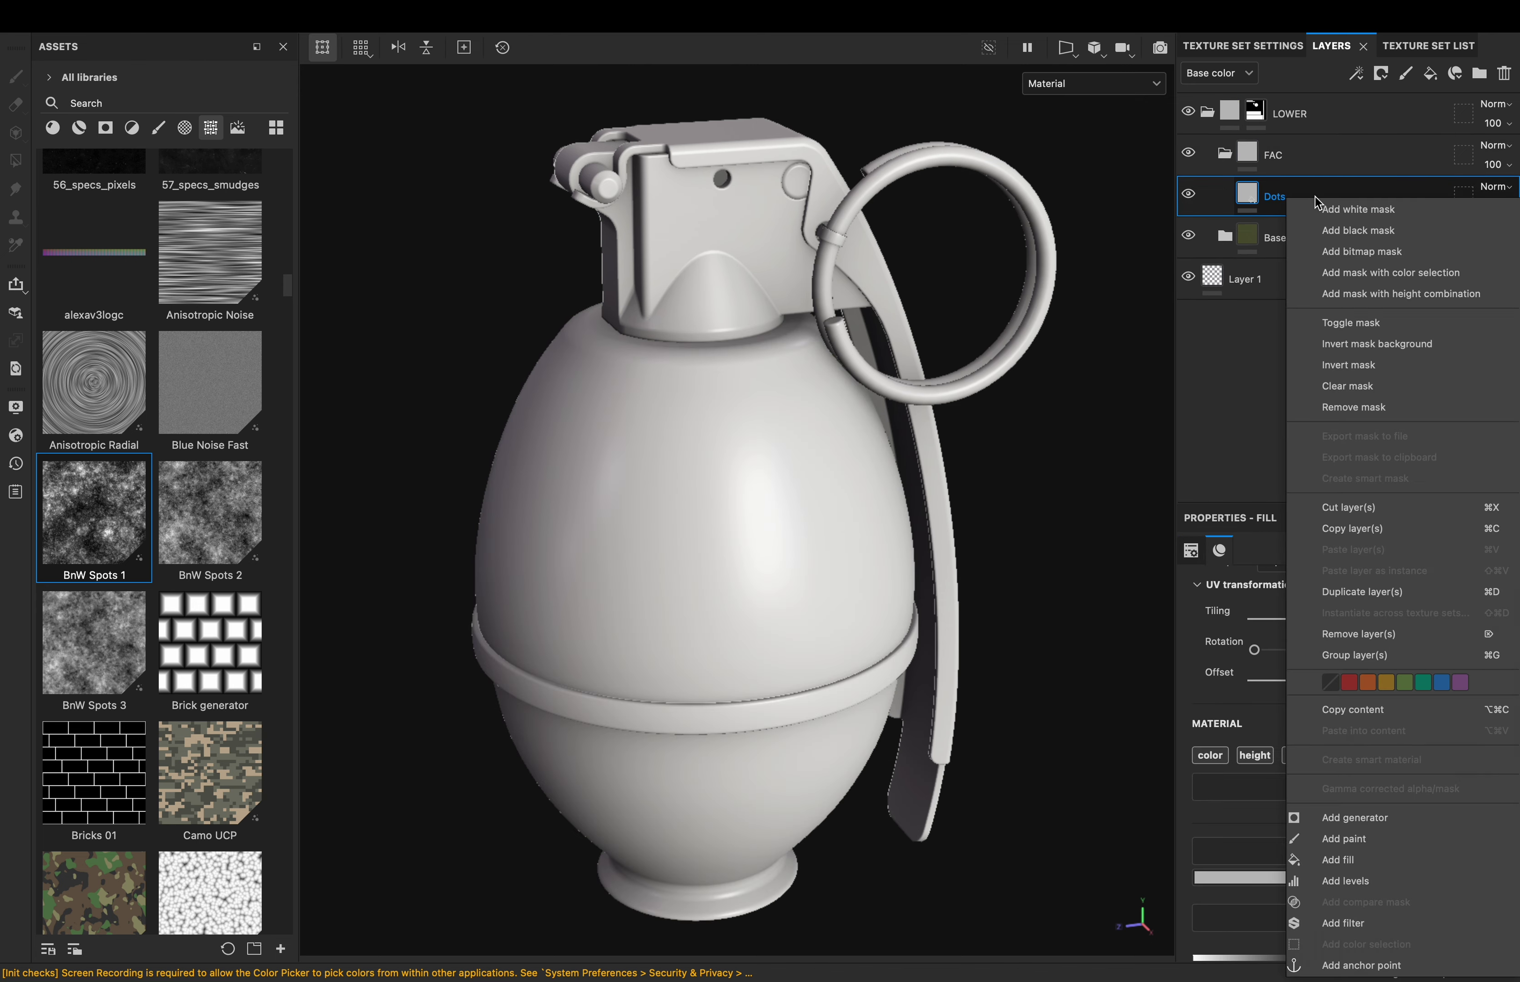
left_click(1319, 698)
scroll(1319, 734, "down", 2)
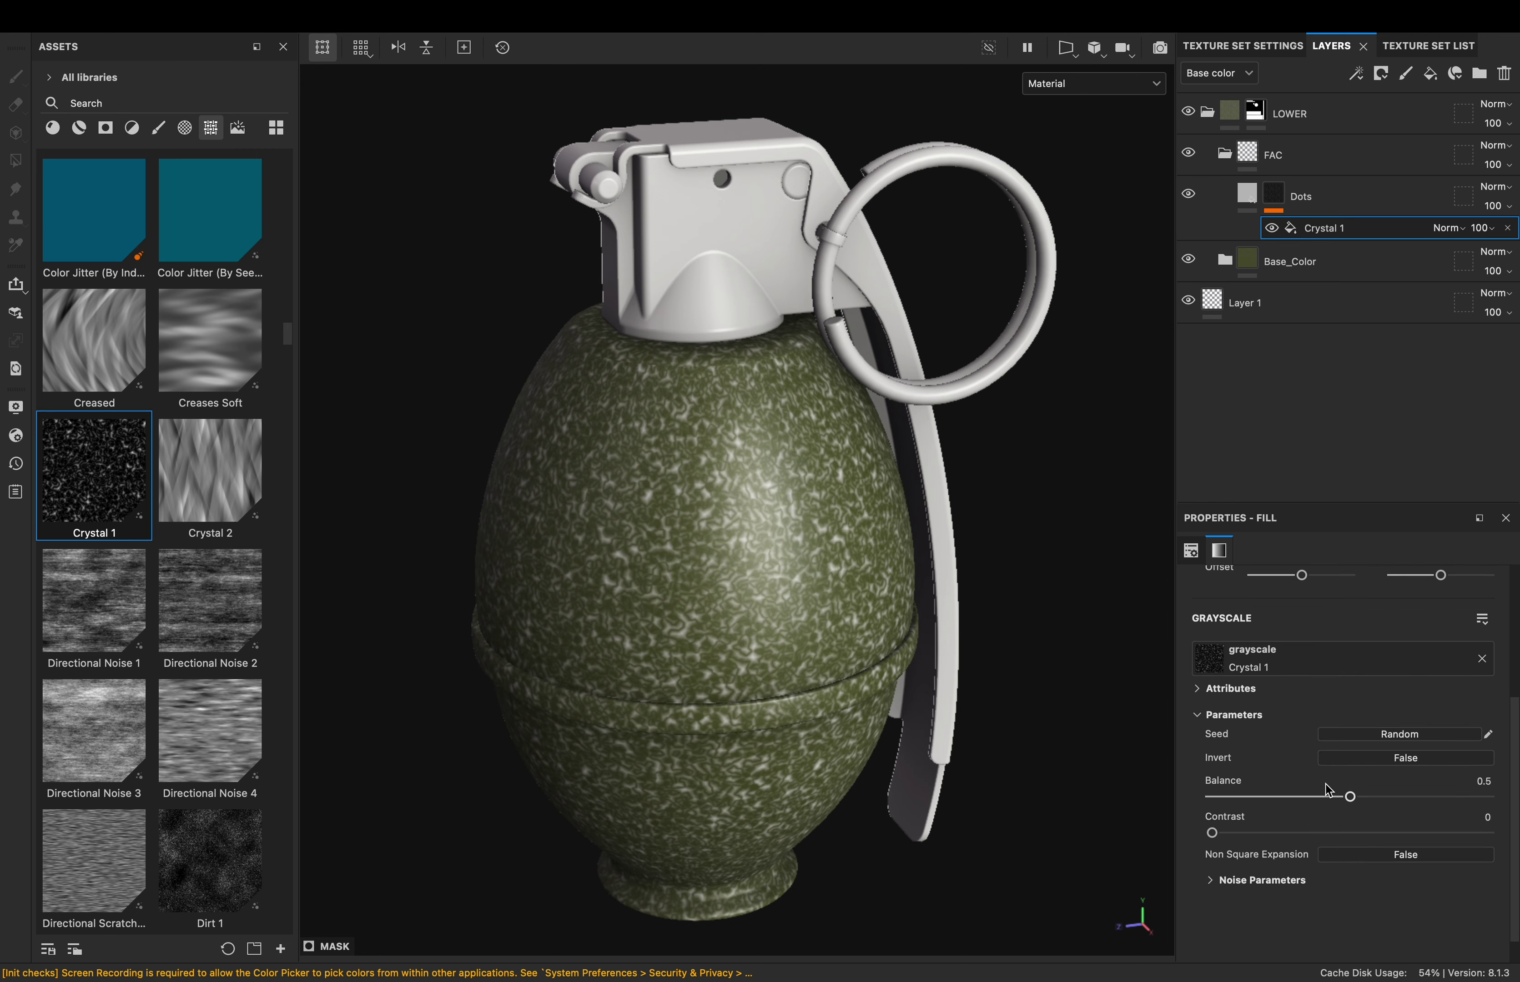
left_click_drag(1350, 797, 1282, 800)
Add a Levels adjustment over the Crystal 1 fill in the Dots mask
left_click(1341, 196)
left_click(1273, 194)
left_click(1326, 228)
right_click(1274, 195)
left_click(1335, 820)
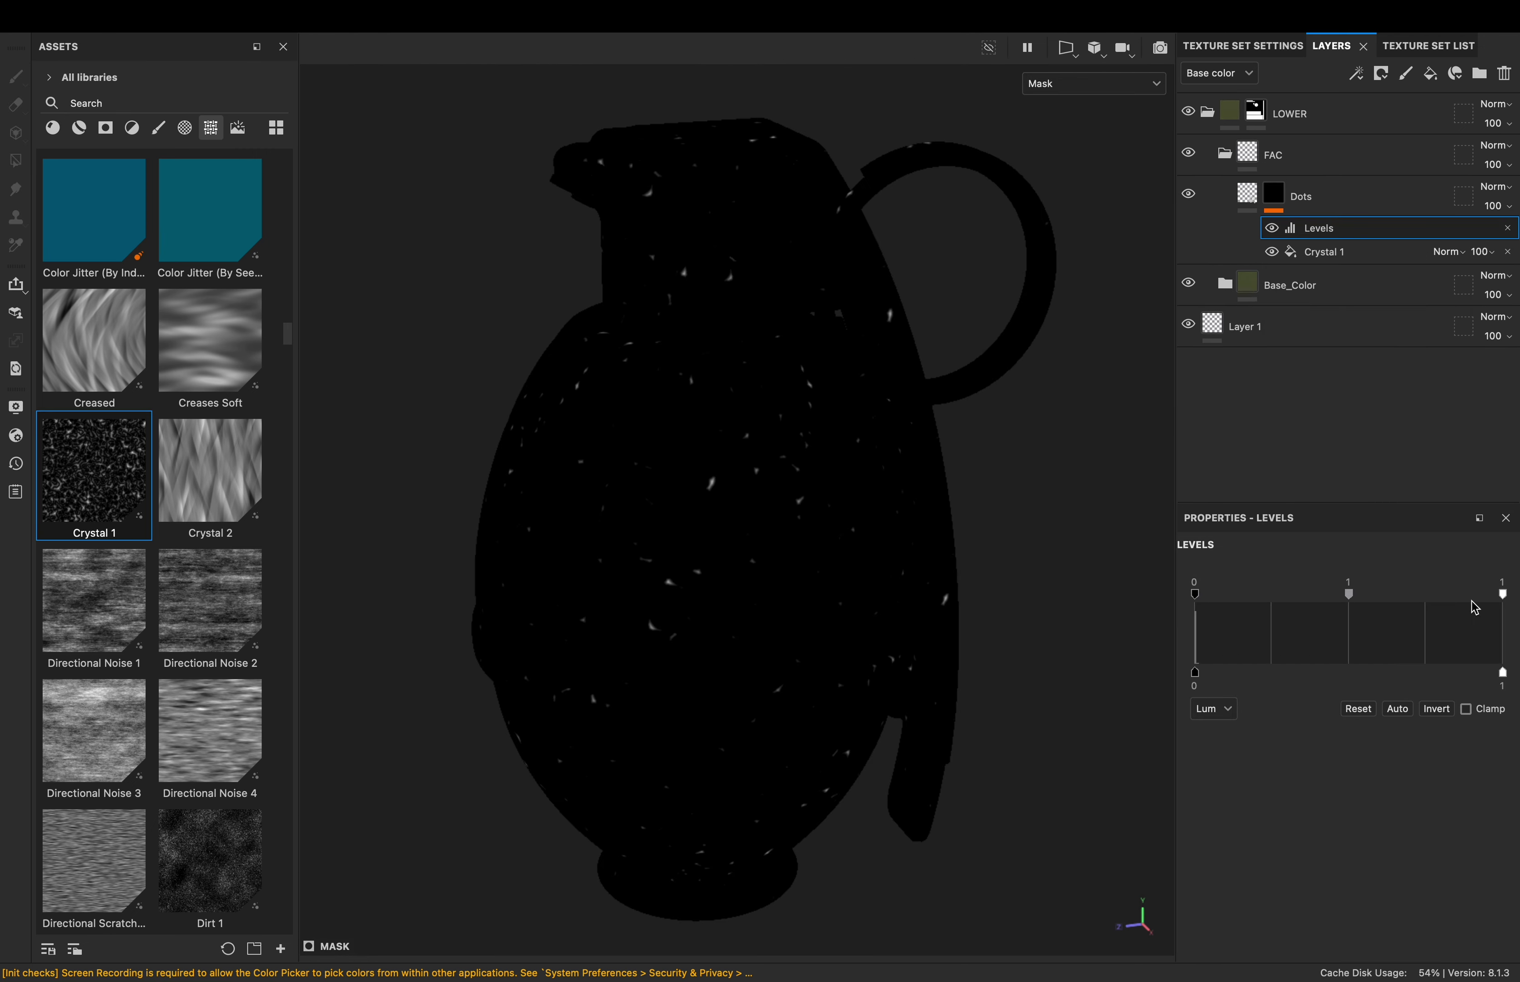
Set the Dots layer's base colour to green
left_click(1247, 194)
left_click(1341, 883)
left_click(1157, 631)
left_click(1309, 739)
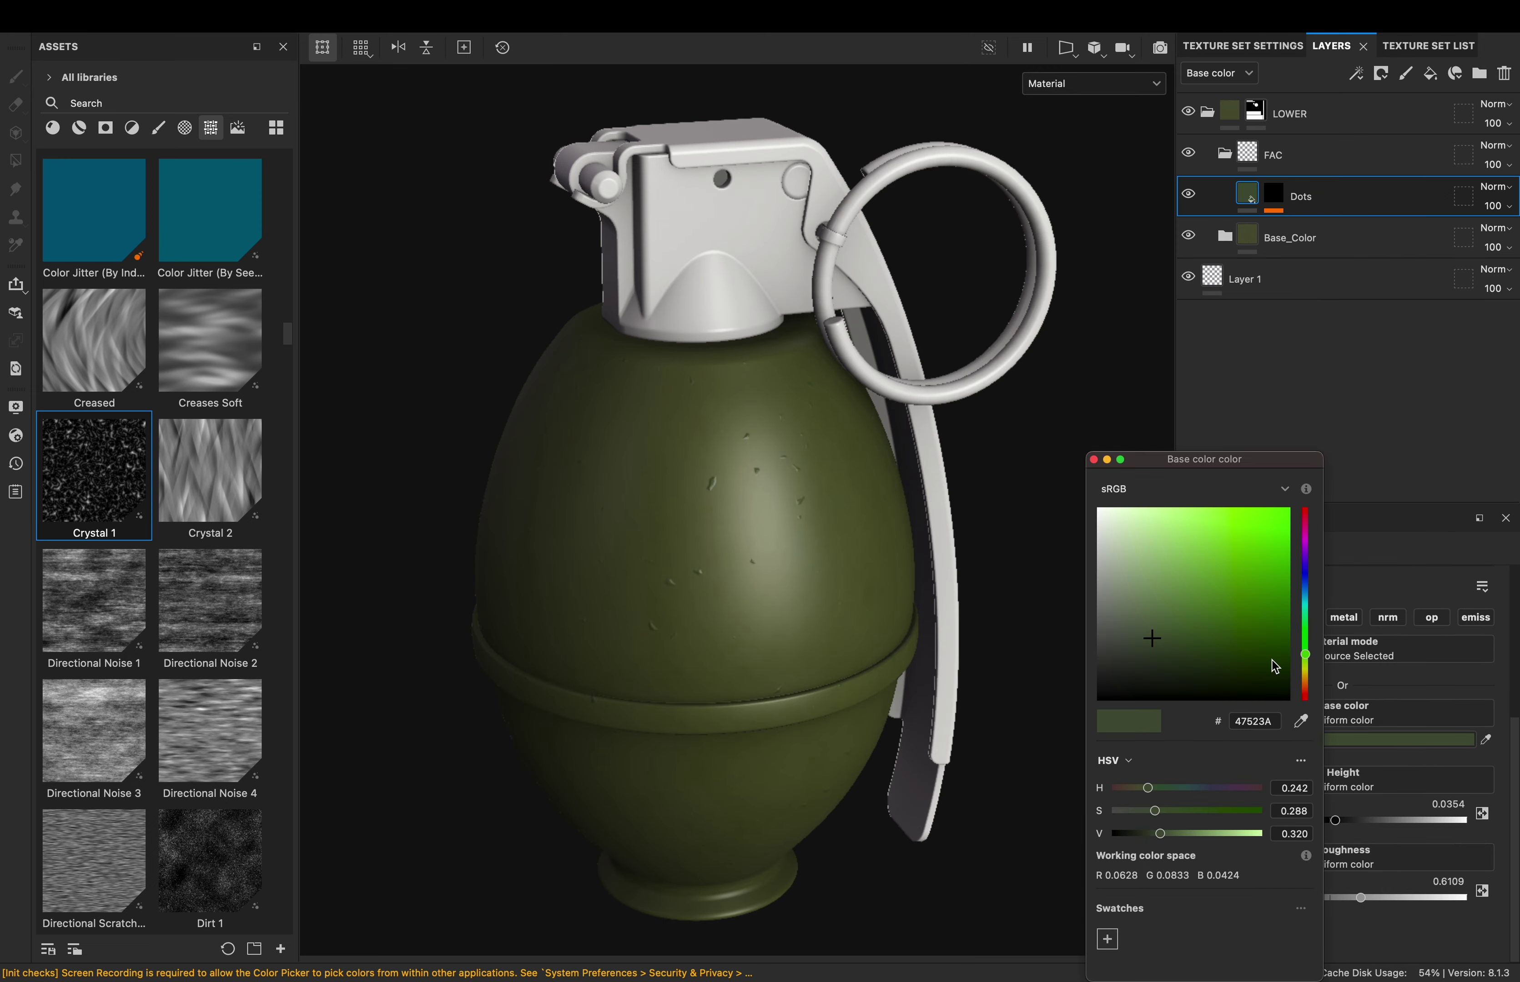
left_click(1093, 459)
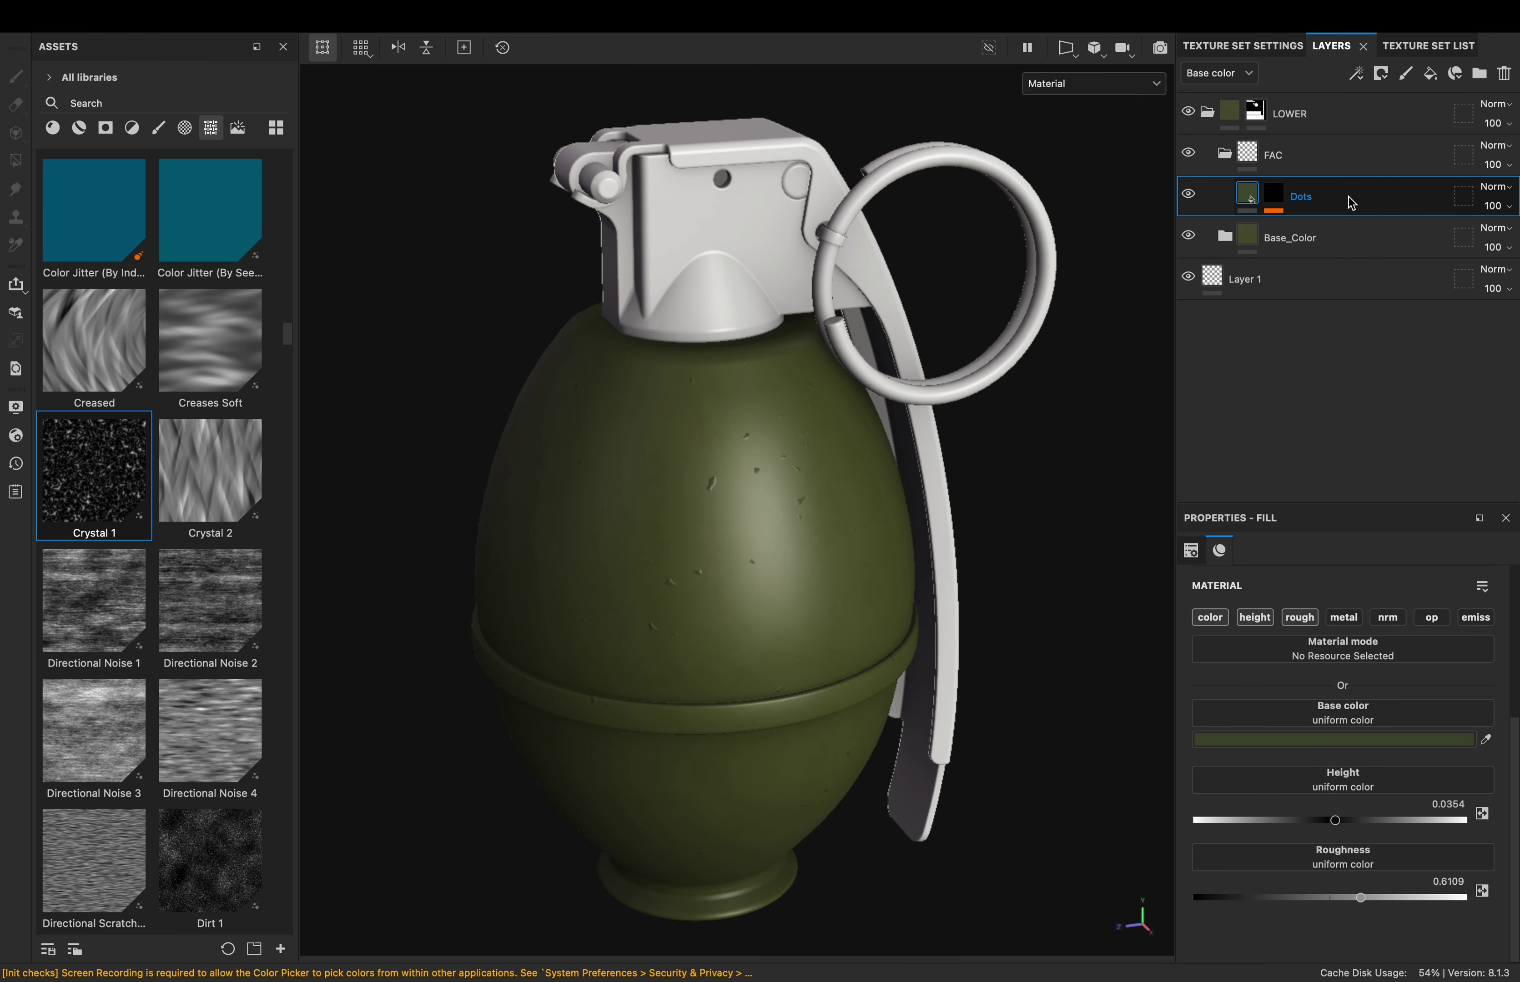
Duplicate Dots as Dots_2 and replace its mask noise with Dirt 3
key("ctrl+d")
type("_2")
left_click(1281, 239)
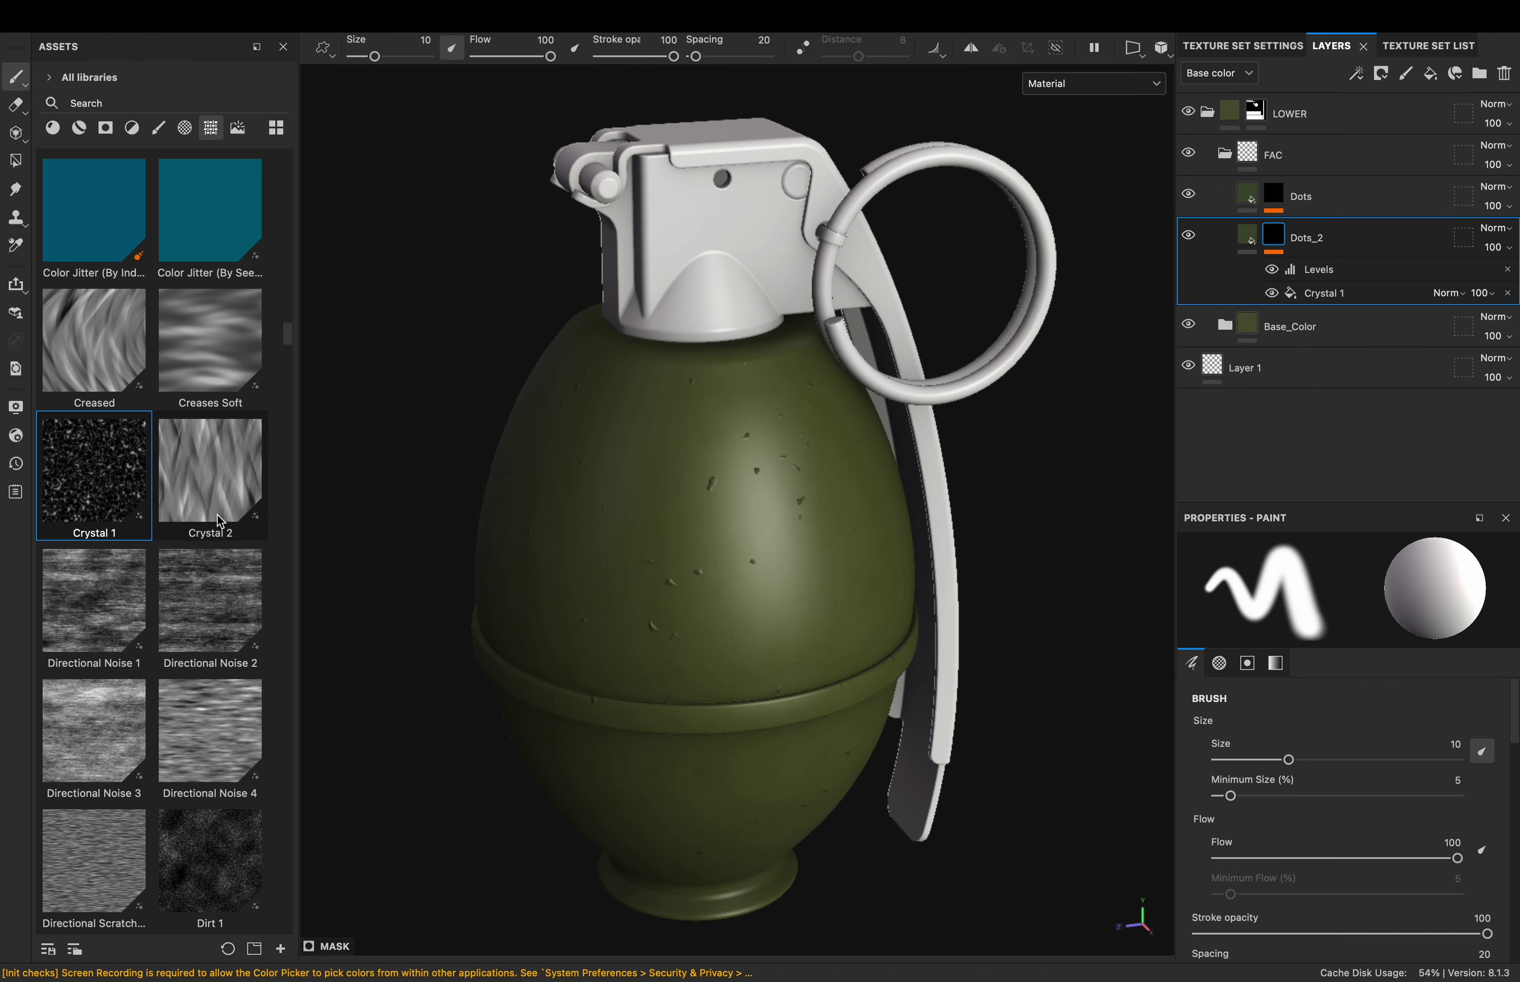
scroll(281, 482, "down", 5)
left_click_drag(210, 597, 1325, 293)
Increase the Dirt 3 tiling and adjust the Dots_2 mask Levels
left_click(1247, 238)
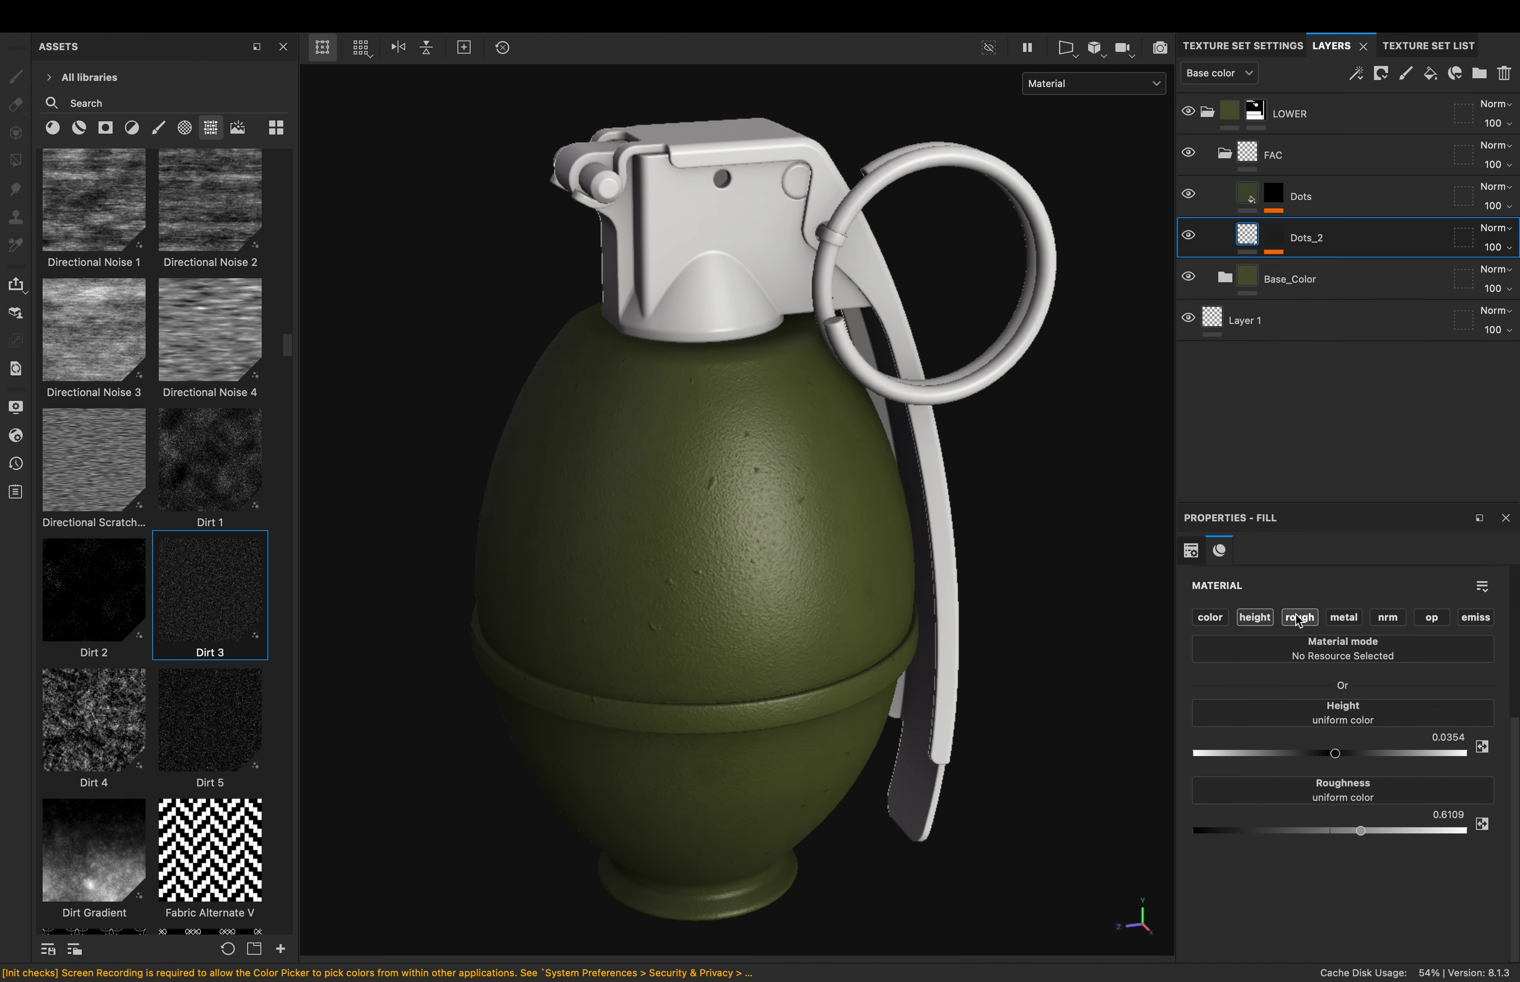
left_click(1318, 293)
left_click_drag(1322, 724, 1310, 723)
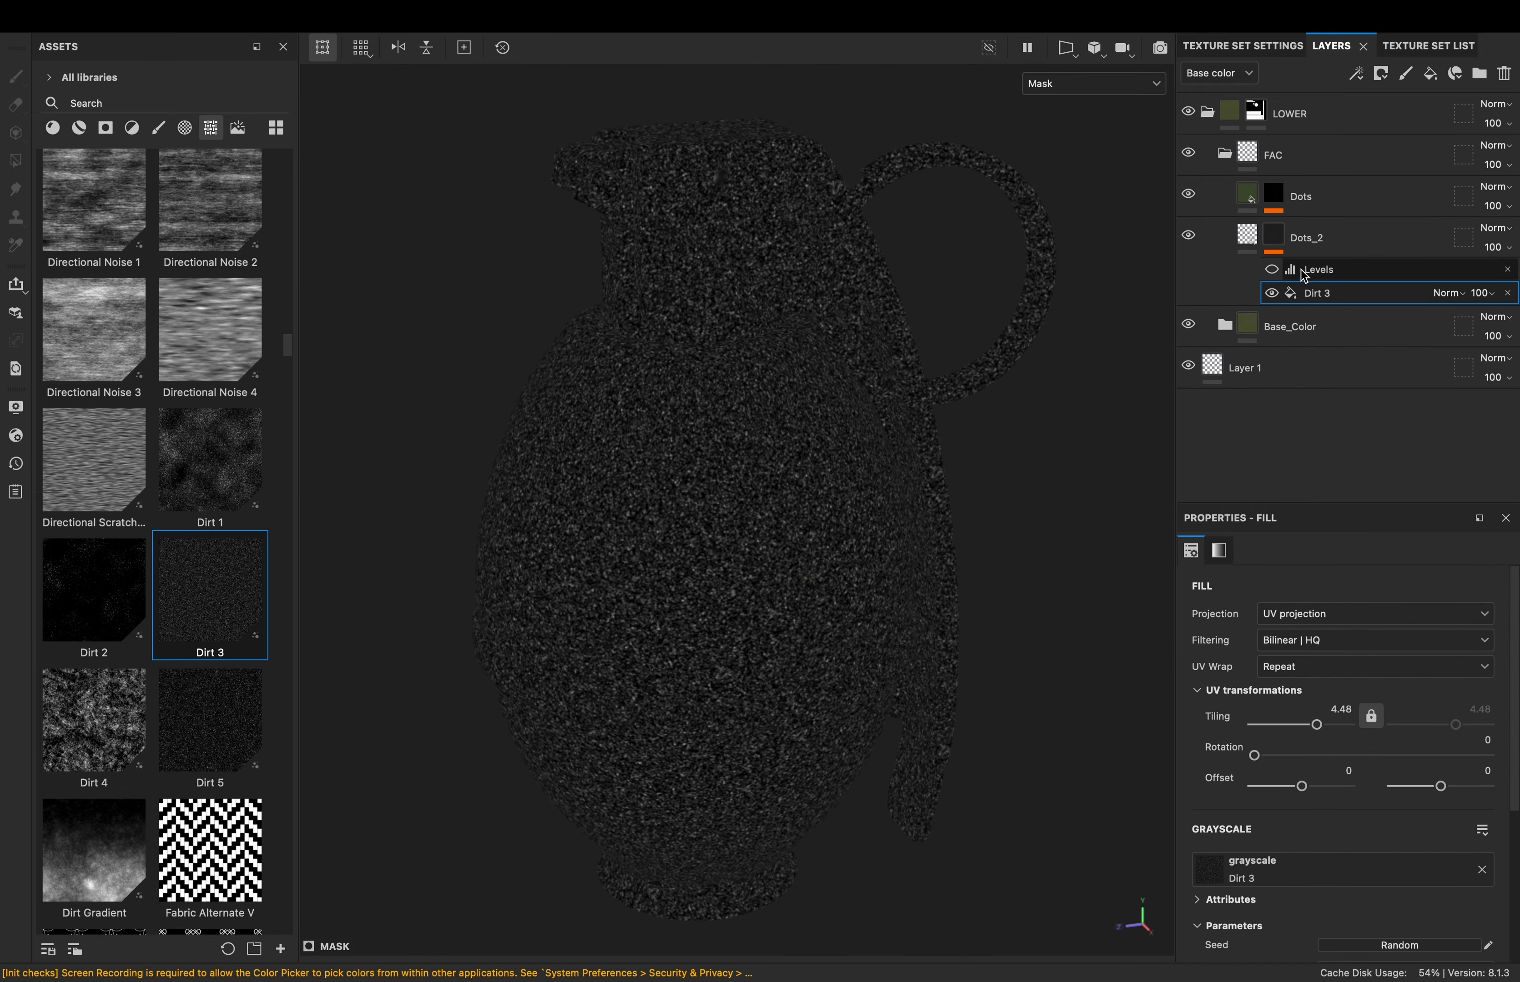
left_click(1309, 268)
left_click_drag(1198, 598, 1242, 597)
left_click(1273, 235)
left_click(1253, 249)
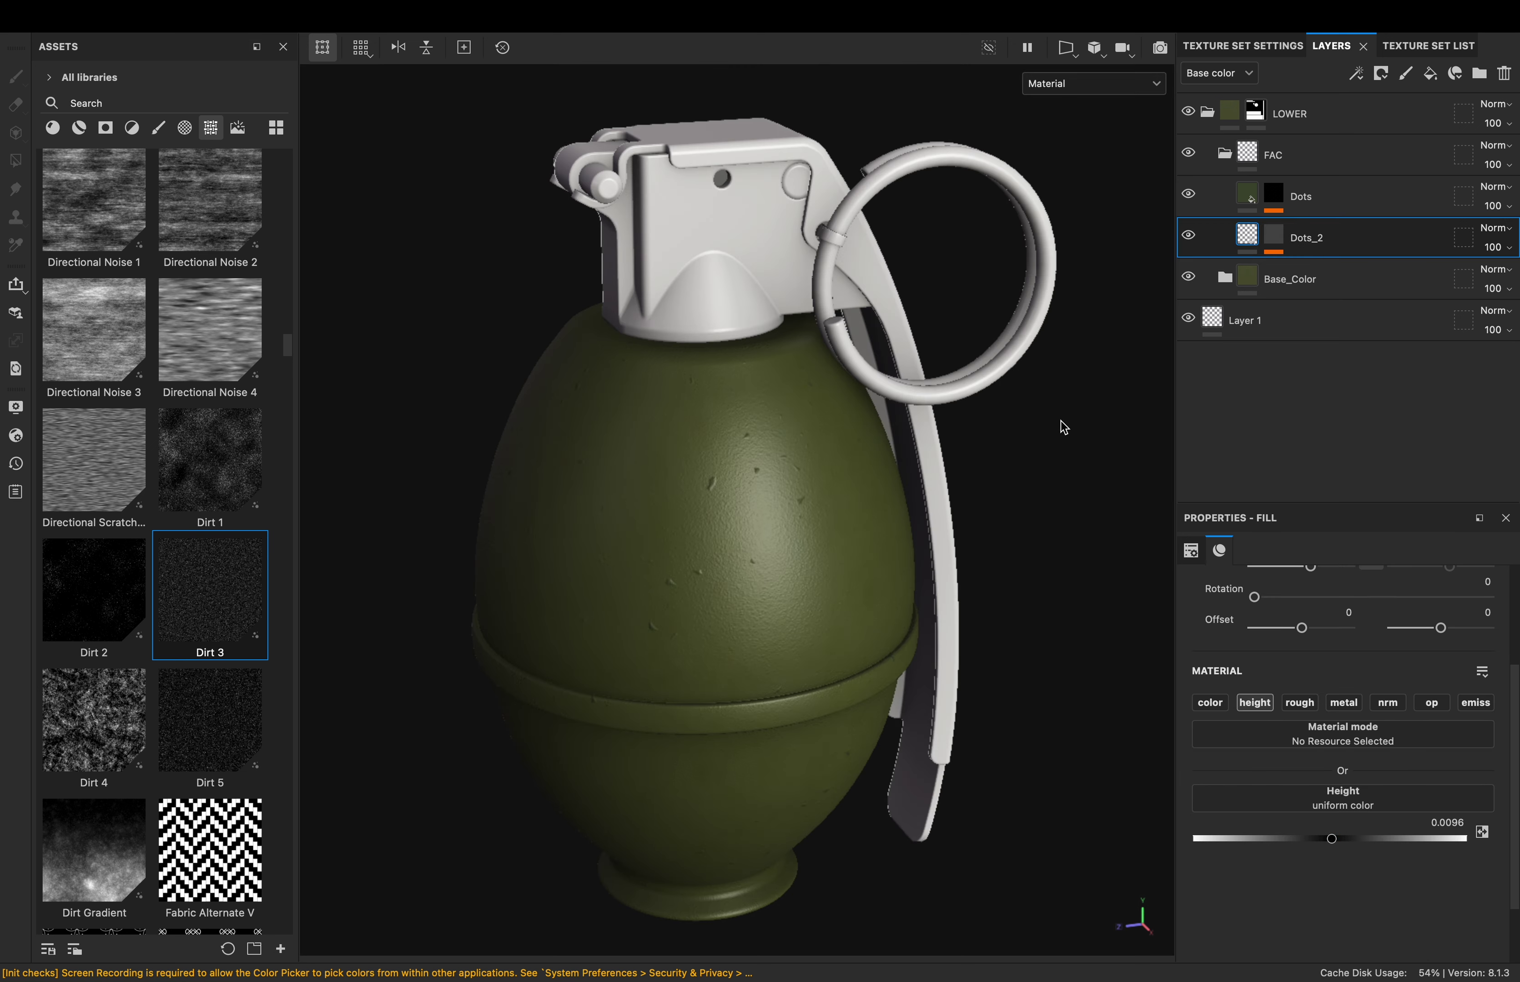
left_click(1274, 196)
left_click(1247, 194)
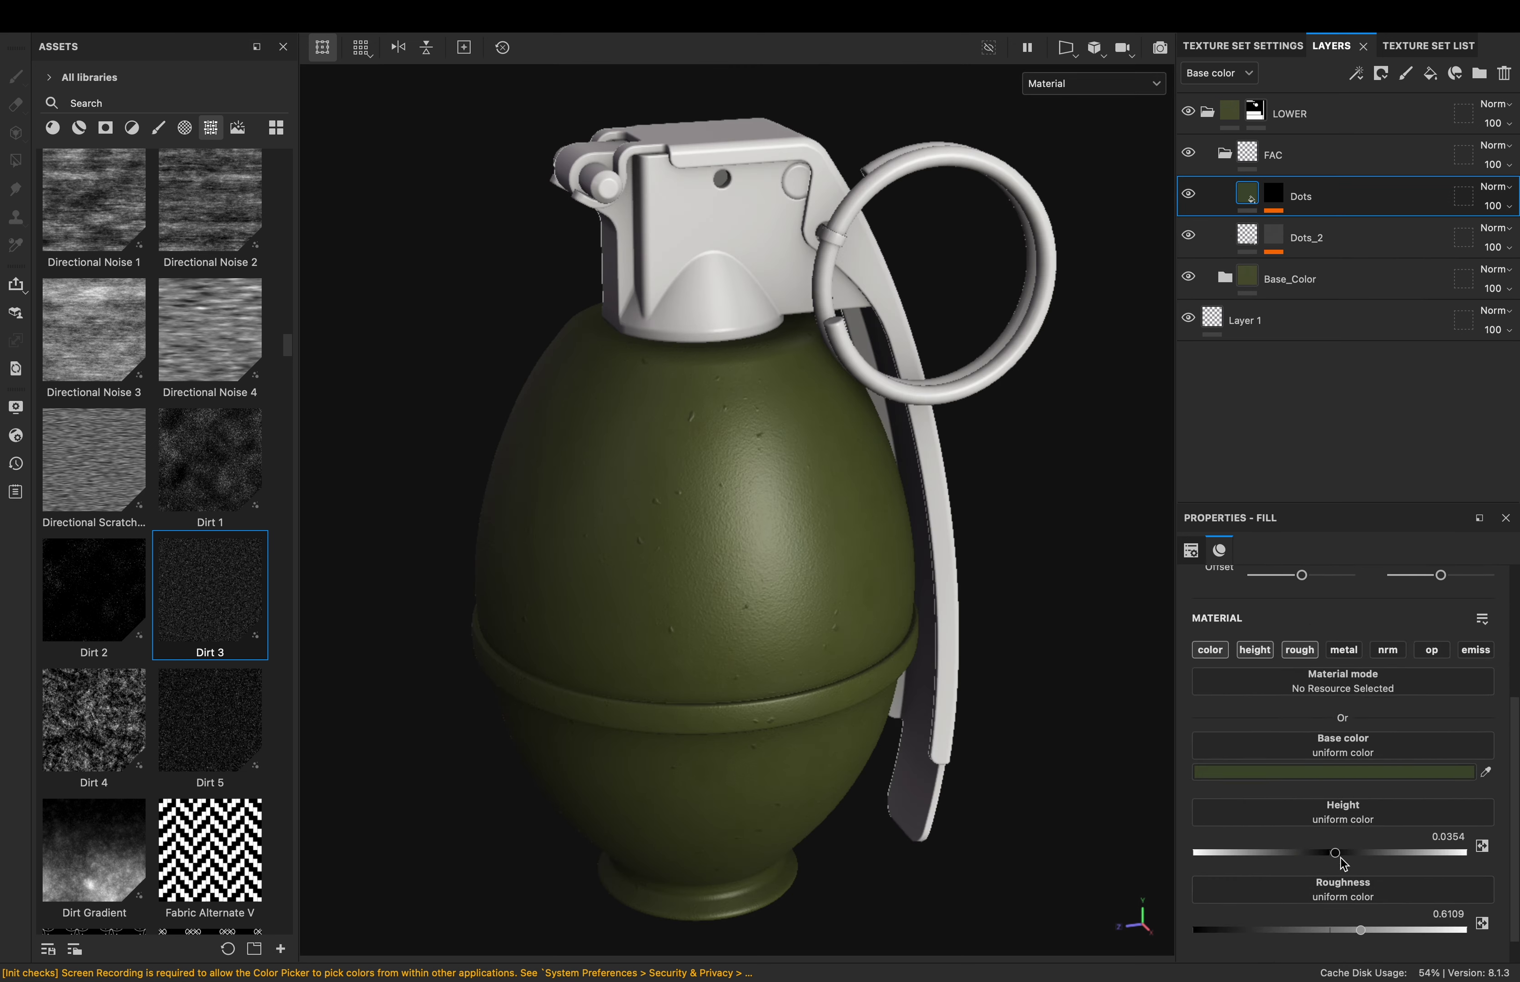
Swap the Dots copy 1 mask fill to 38_scratches_smudges_specs, adjusting tiling and Levels
left_click(1224, 158)
left_click(1273, 196)
left_click(1309, 251)
left_click_drag(210, 441, 1282, 198)
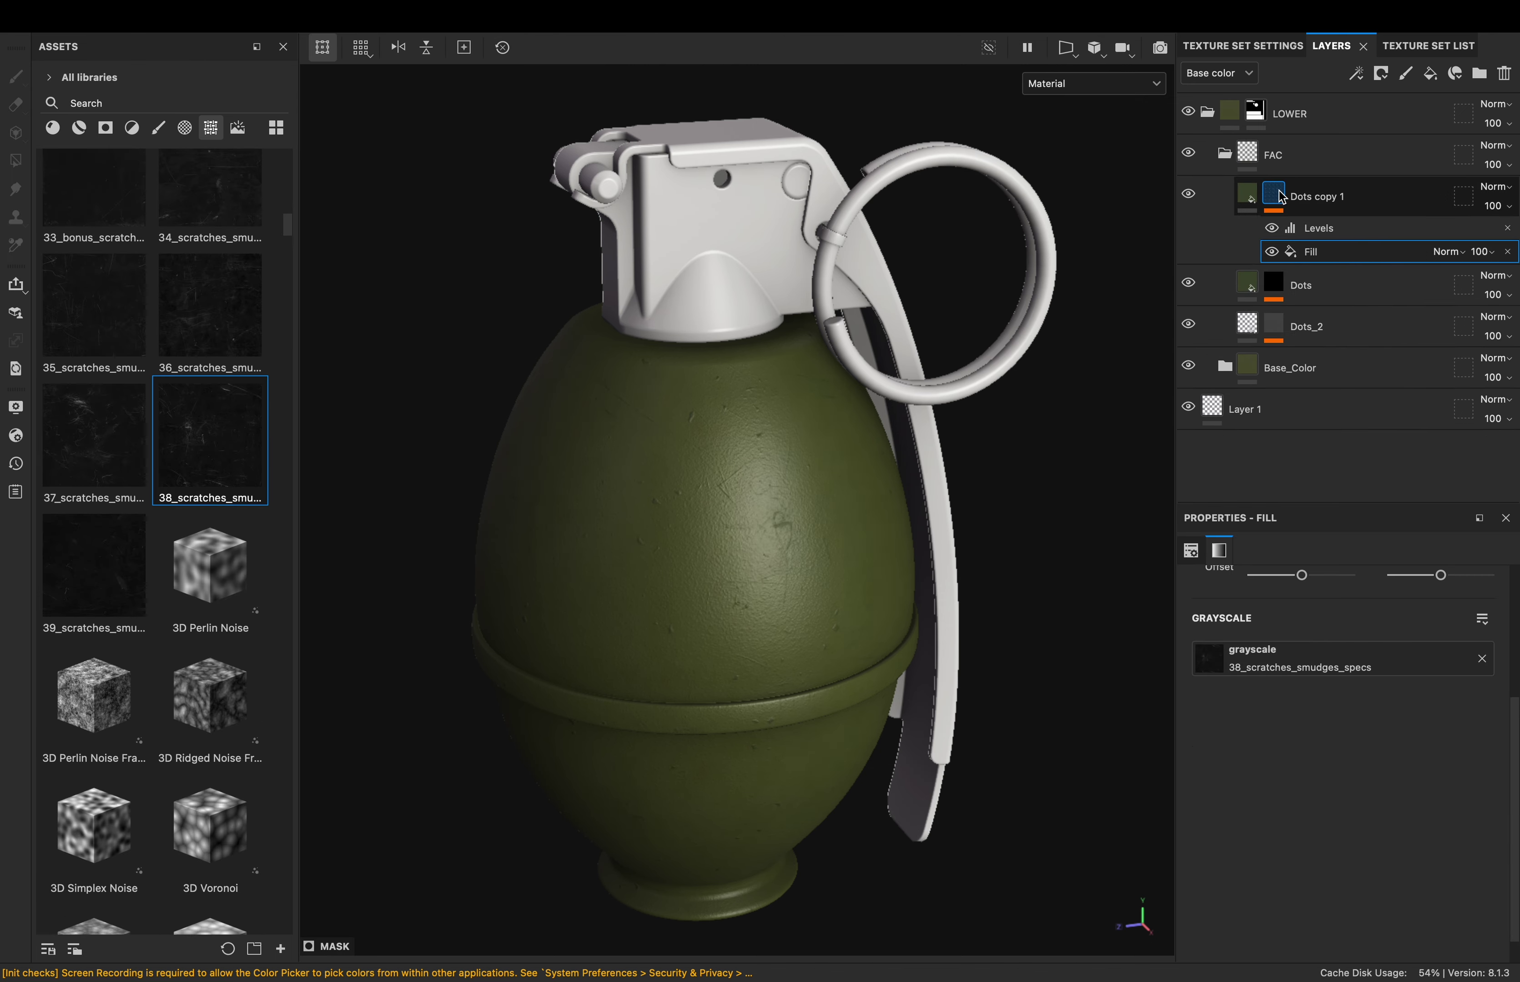
left_click(1283, 198, "alt")
mouse_move(1283, 725)
left_mouse_down()
mouse_move(1297, 727)
mouse_move(1269, 755)
mouse_move(1303, 786)
left_mouse_up()
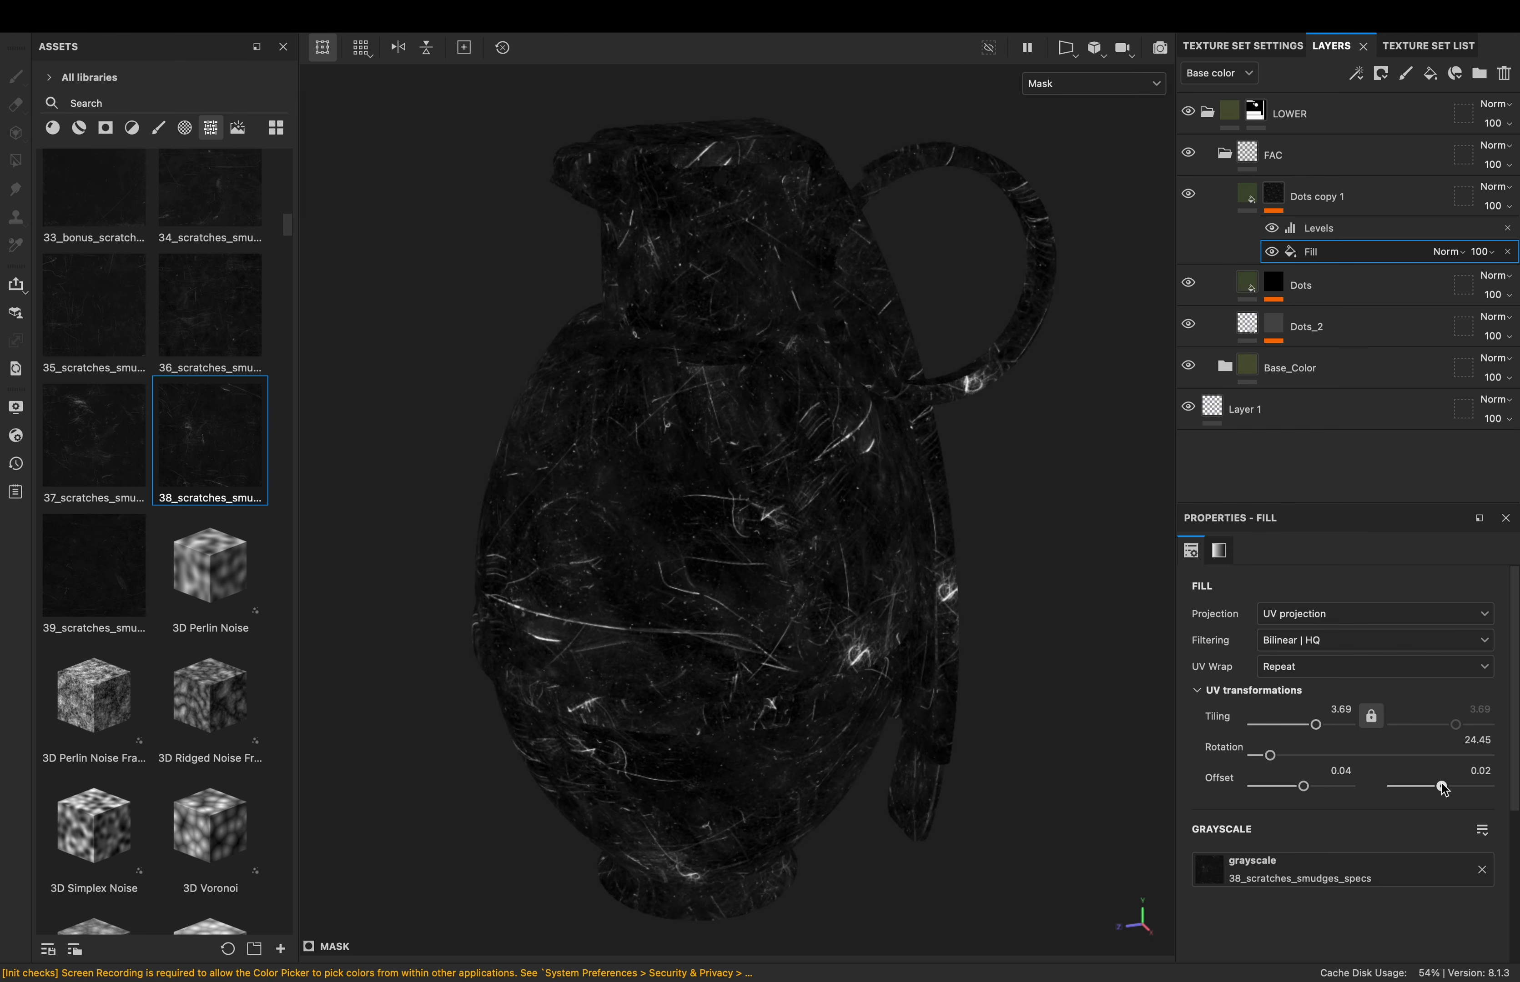
left_click(1315, 228)
mouse_move(1348, 597)
left_mouse_down()
mouse_move(1430, 597)
mouse_move(1341, 597)
left_mouse_up()
Give the scratch layer colour 626839, height -0.0418, roughness 0.7749 and a new height blend mode
left_click(1246, 194)
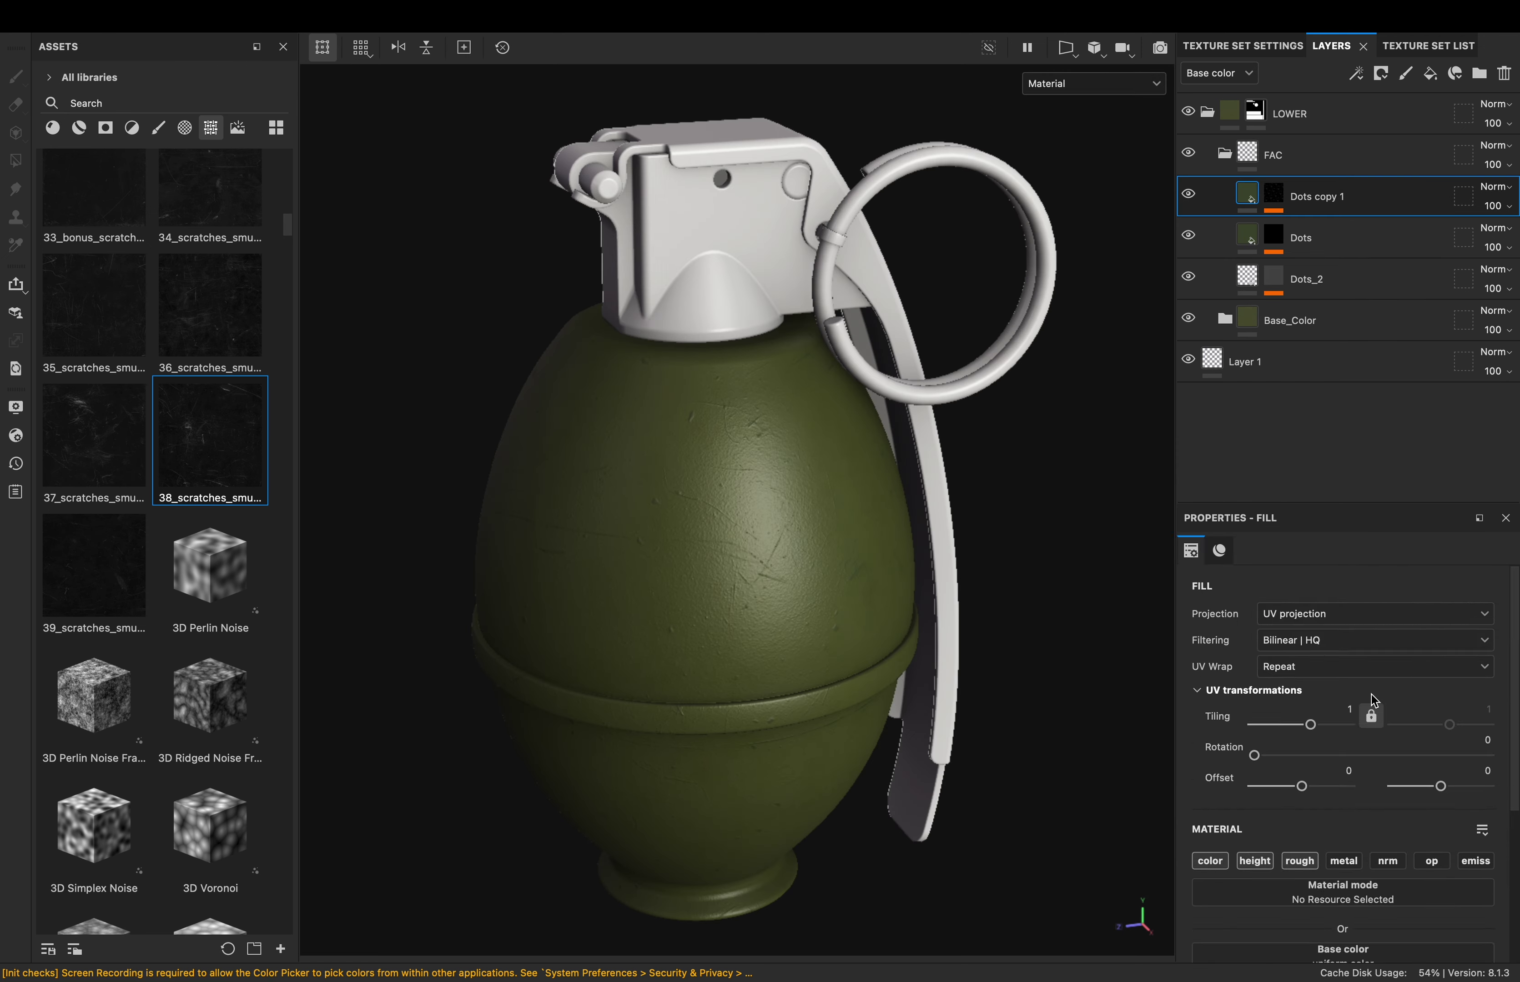
scroll(1375, 701, "down", 5)
scroll(1327, 861, "down", 1)
left_click_drag(1360, 899, 1407, 896)
left_click(1399, 741)
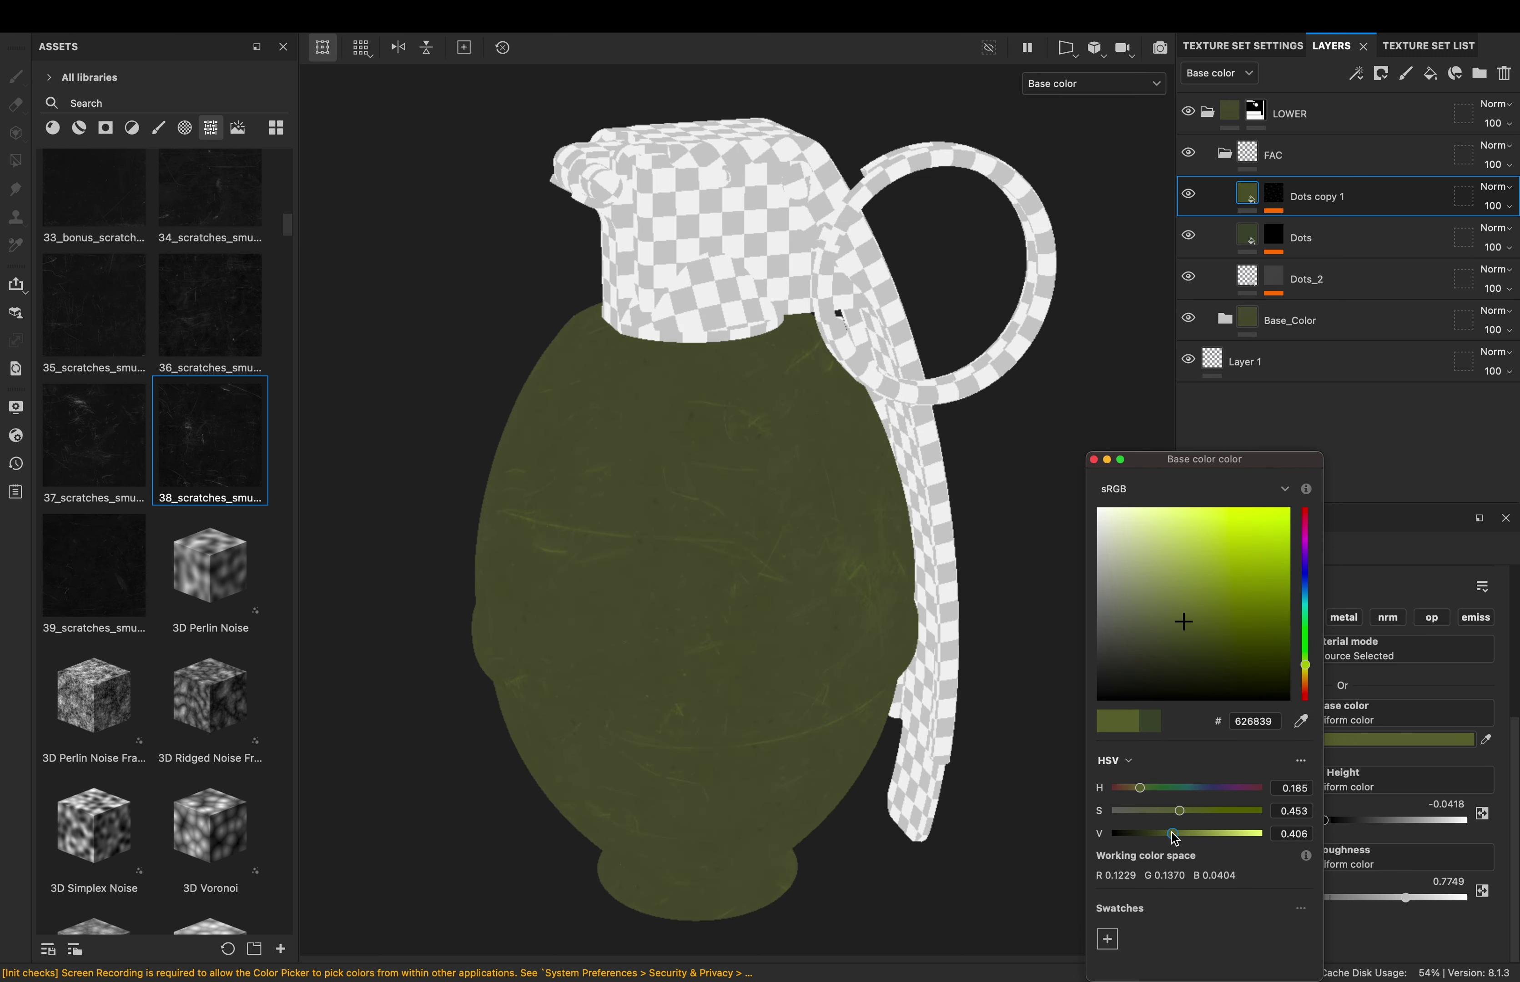
left_click(1093, 460)
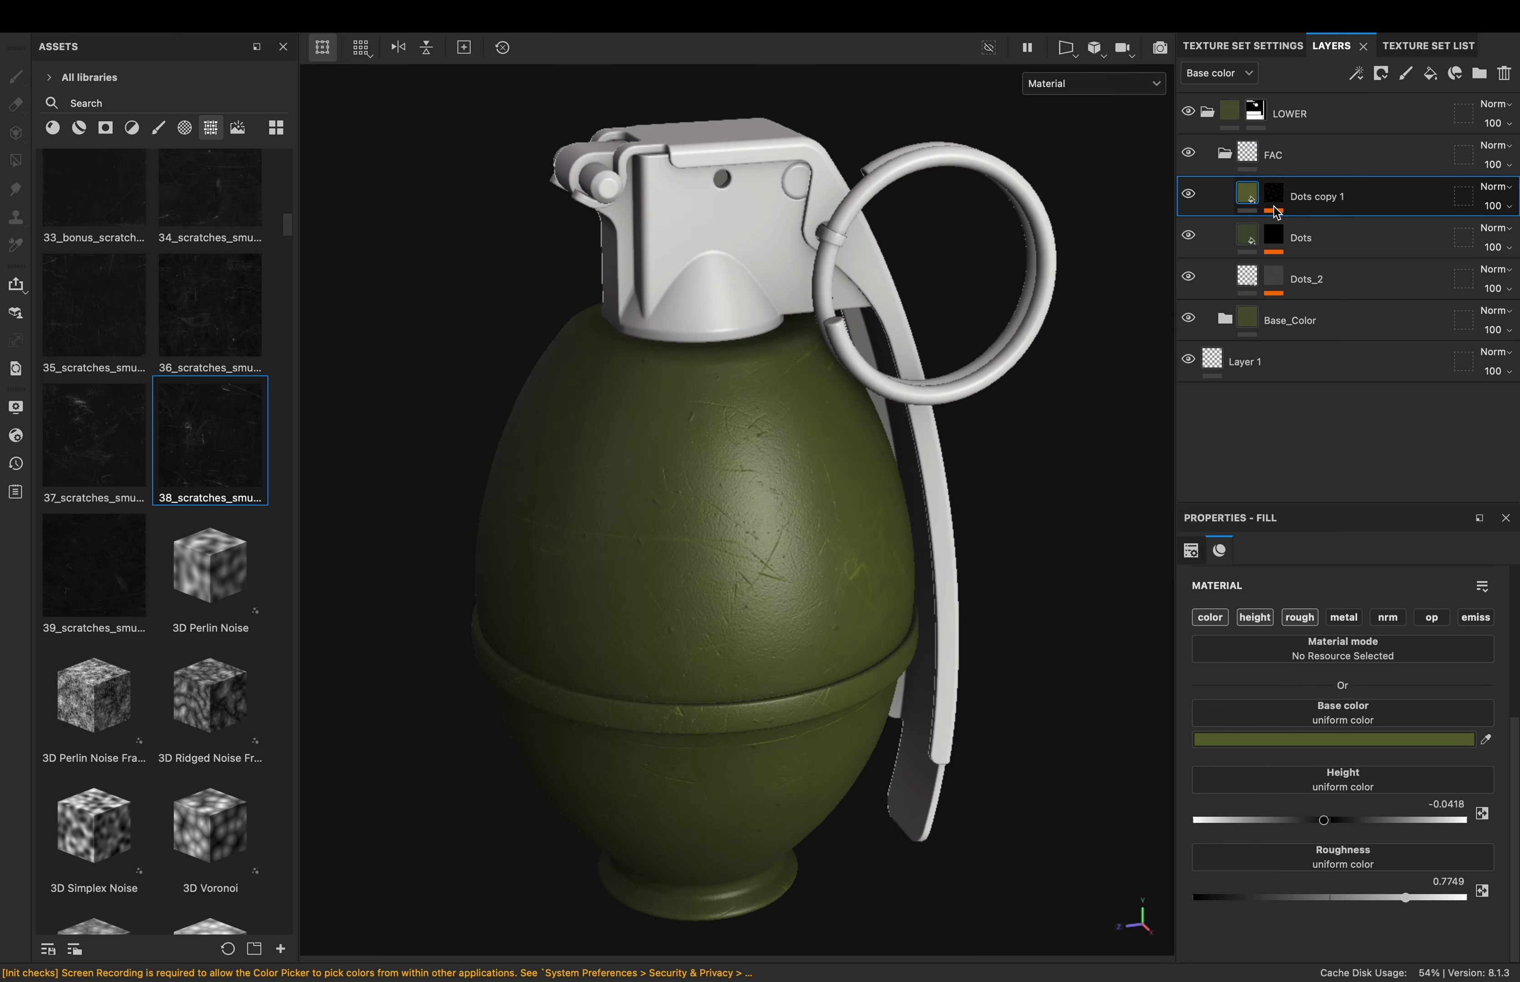
left_click(1503, 197)
left_click(1429, 665)
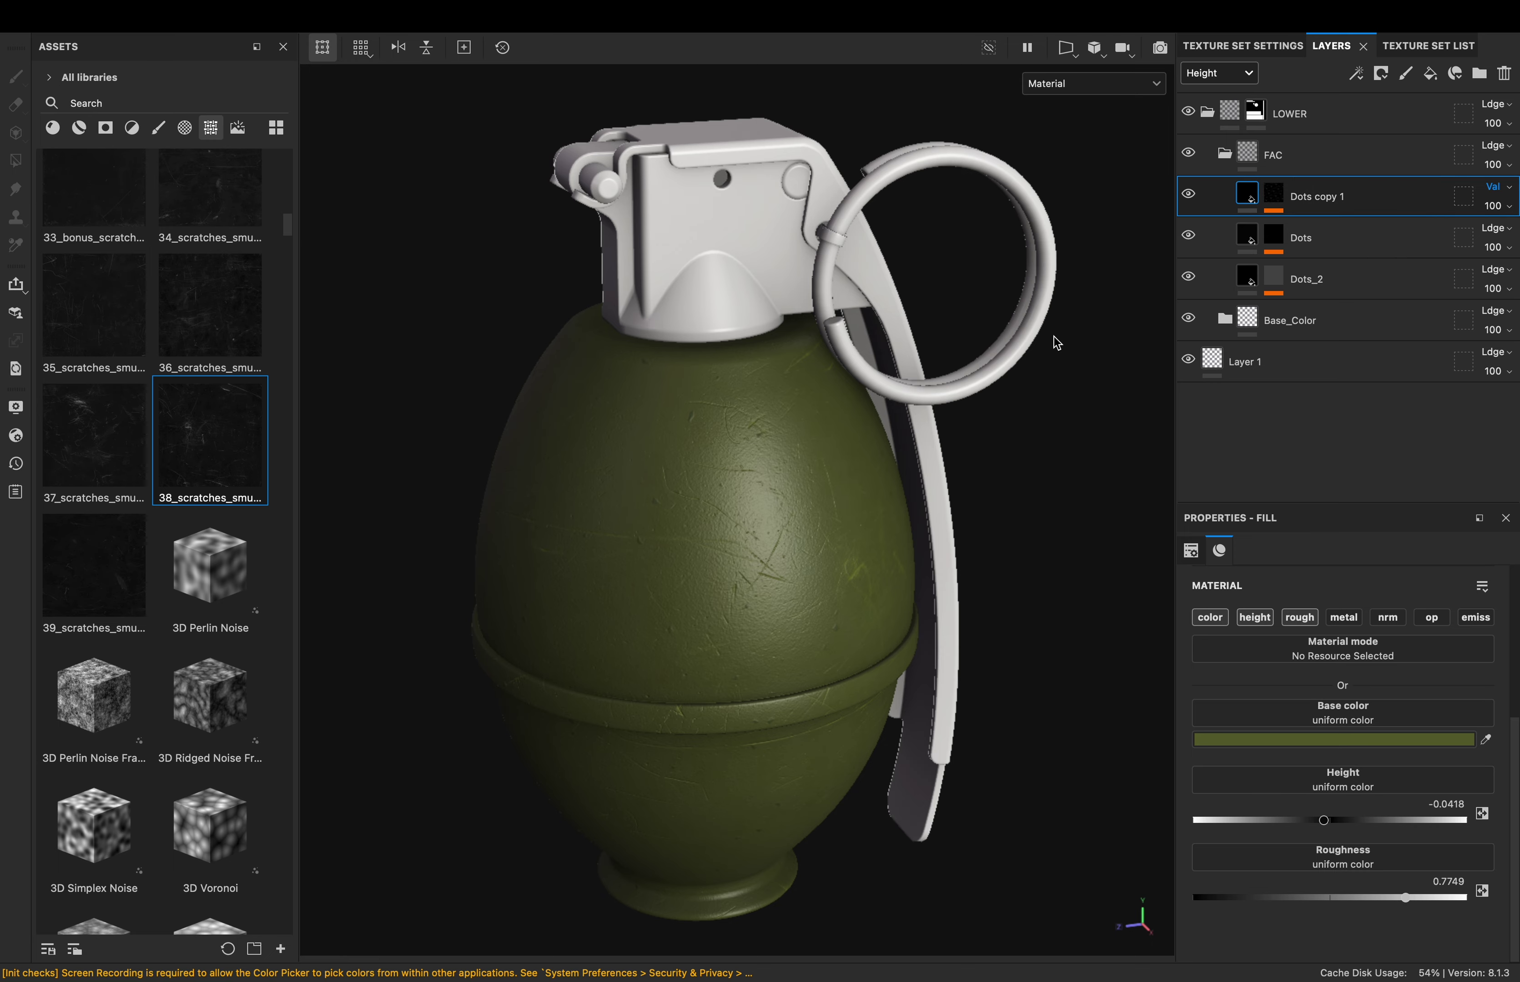
left_click(1479, 73)
double_click(1270, 154)
Mask the Coat folder with a planar, non-repeating Gradient Linear 1 over the upper body
type("Coat")
right_click(1296, 158)
left_click(1357, 185)
left_click(1430, 72)
left_click(1248, 699)
left_click(1271, 791)
left_click(1301, 666)
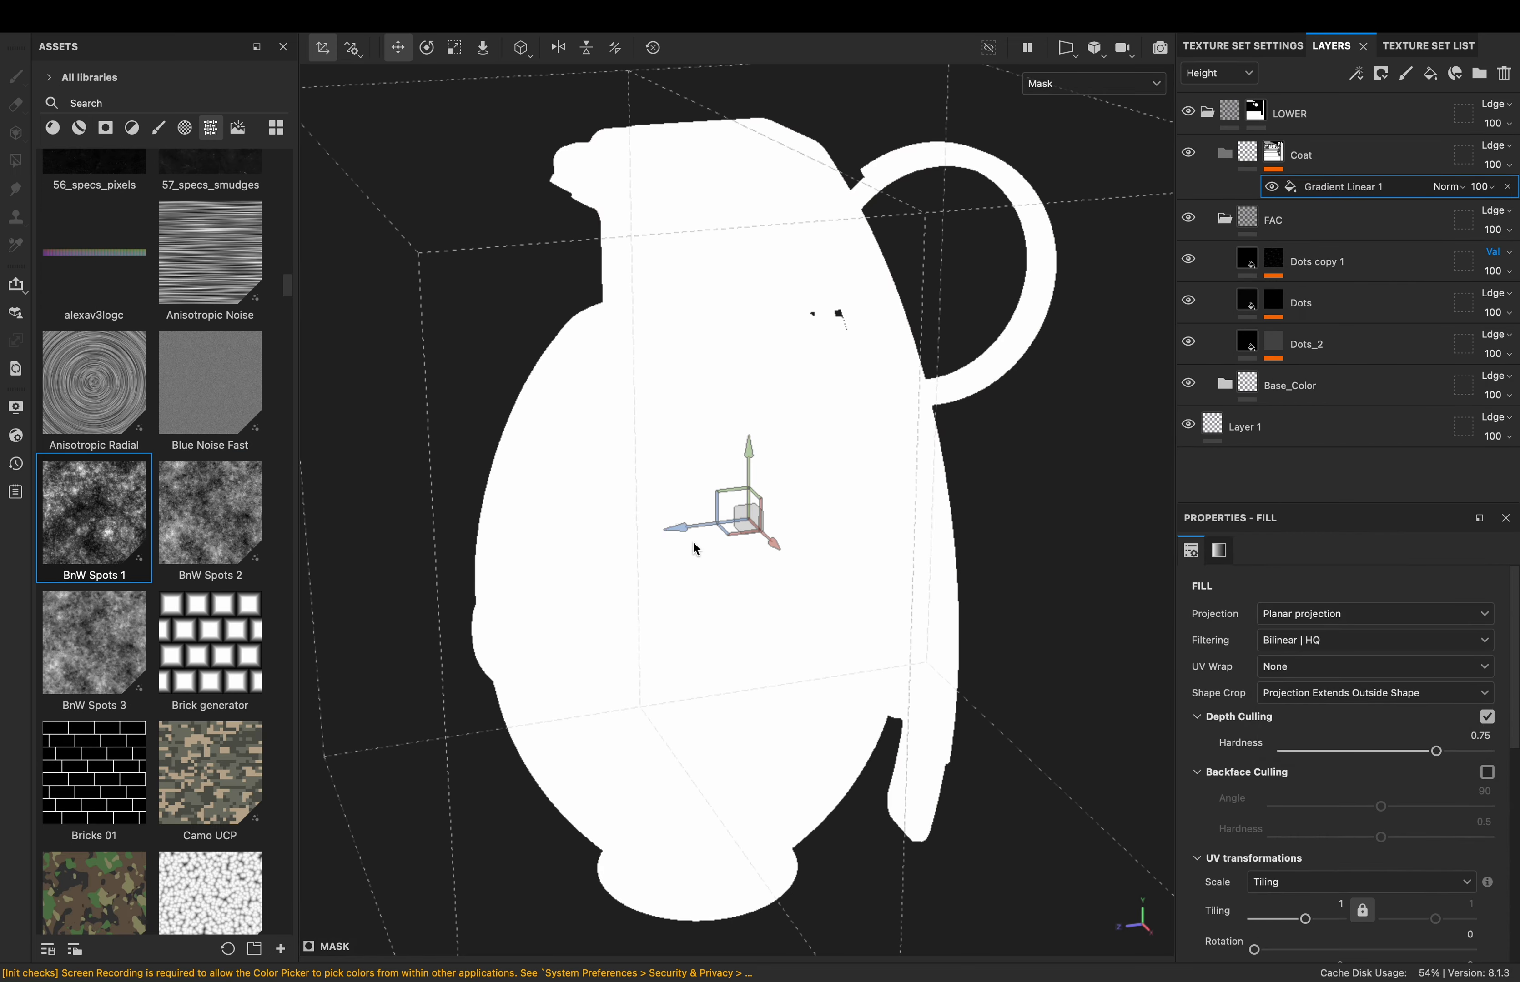
left_click_drag(719, 620, 729, 288)
left_click(1274, 300)
Add a colour fill layer with a yellow-olive colour, coat blend mode and slightly higher roughness
left_click(1431, 73)
left_click(1497, 210)
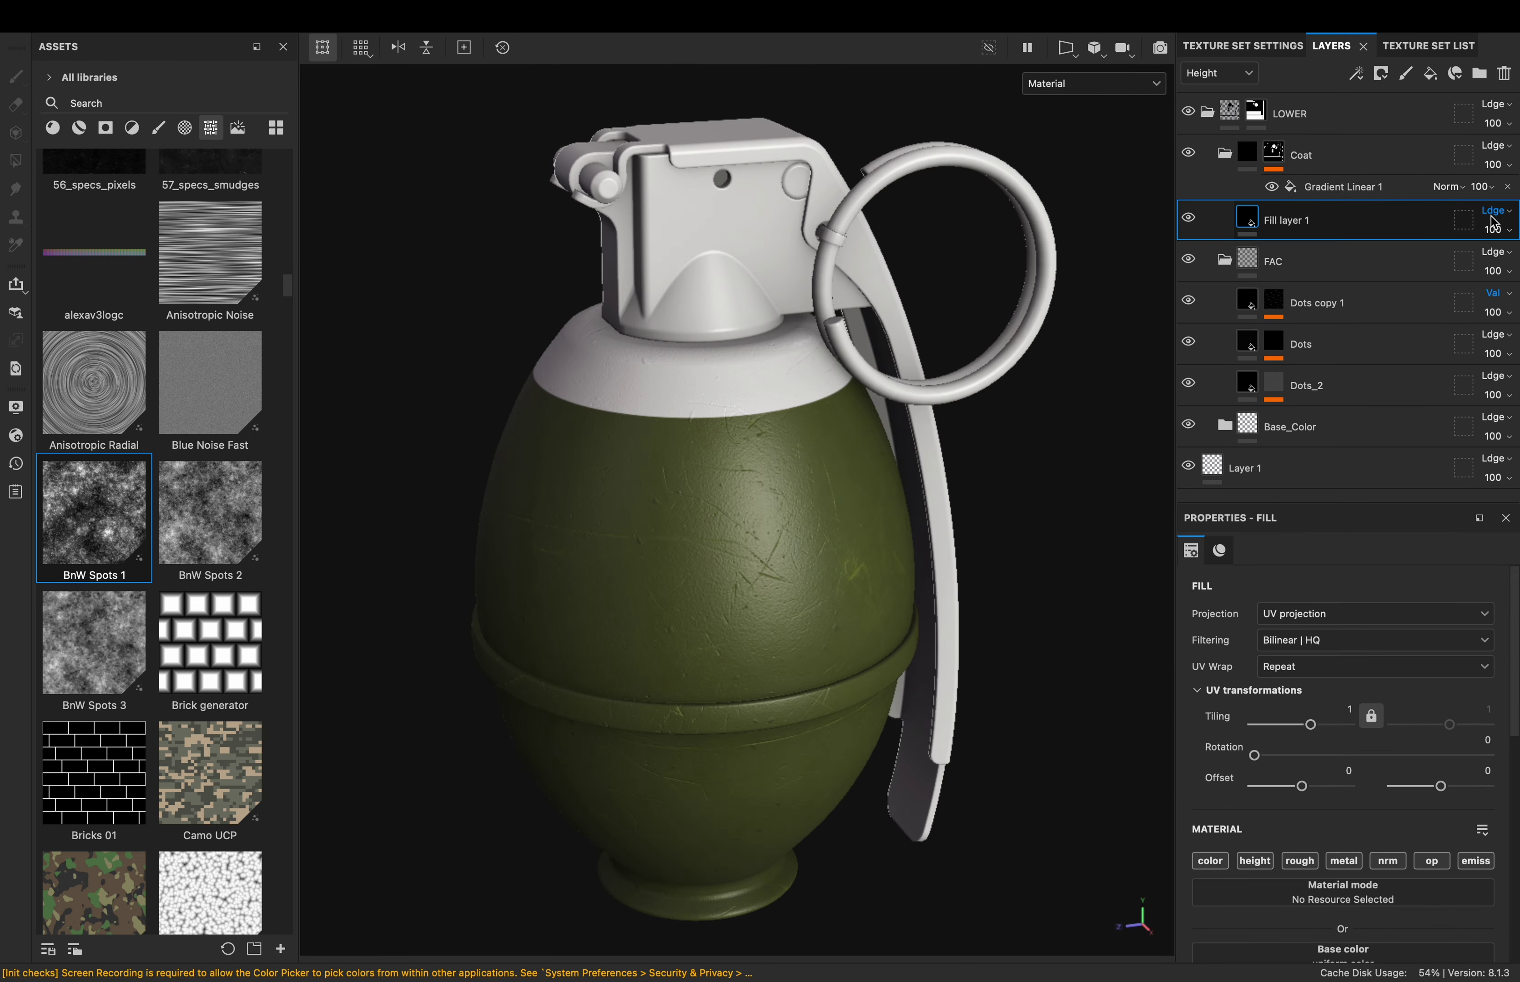
left_click(1450, 657)
left_click(1419, 867)
left_click_drag(1289, 661, 1198, 621)
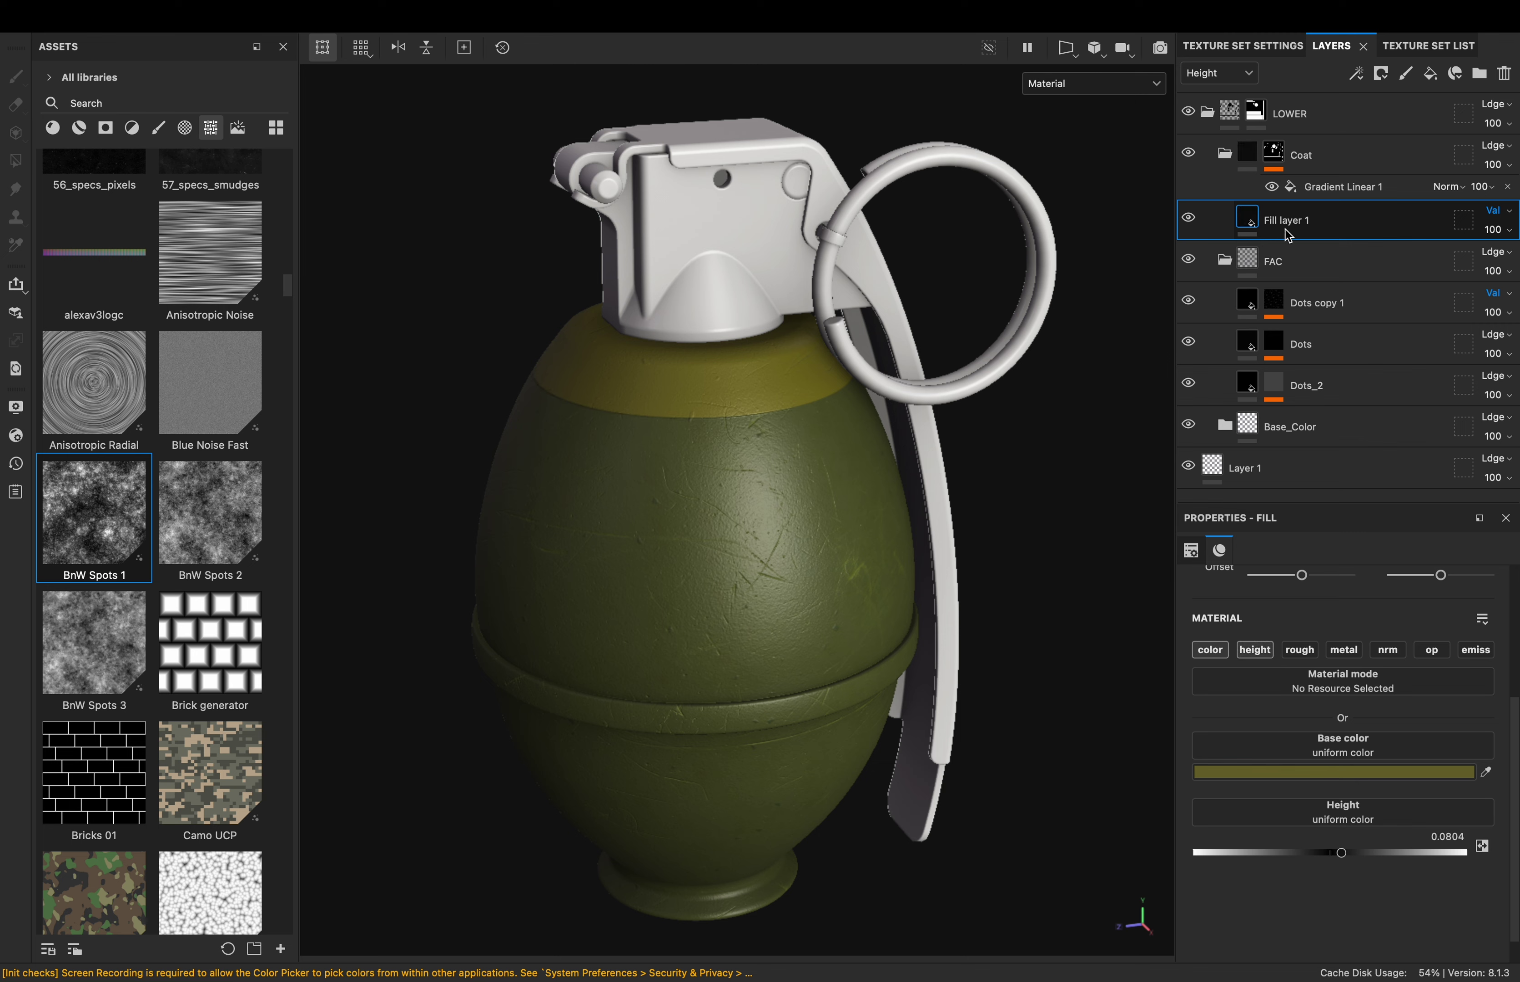
left_click(1502, 218)
left_click(1430, 622)
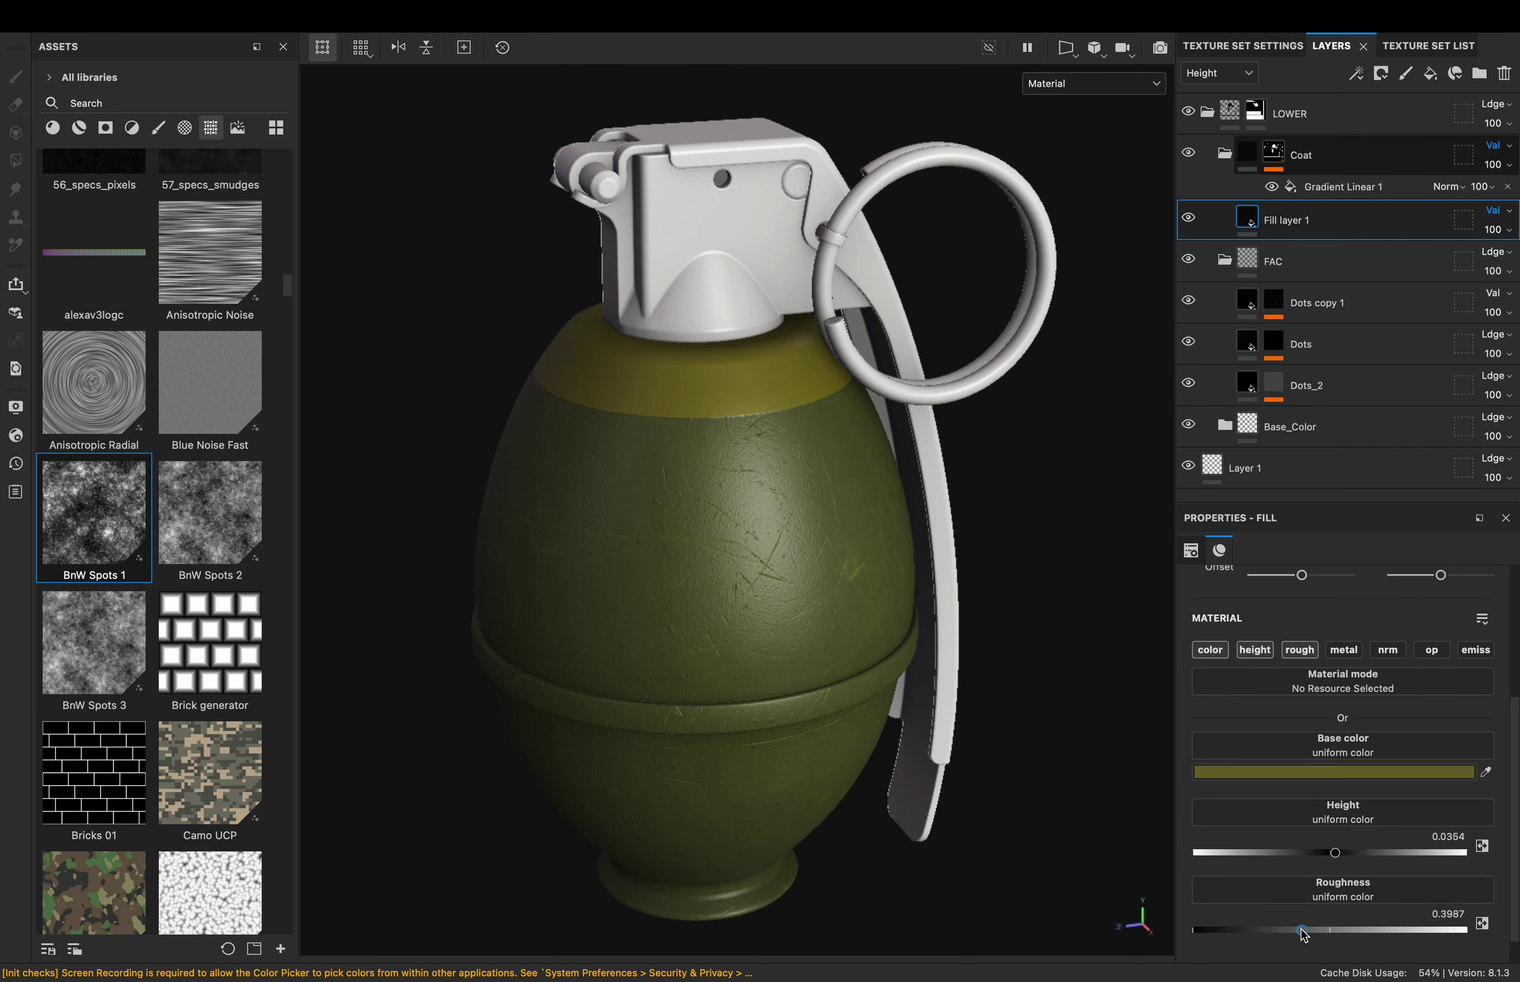
left_click_drag(1303, 936, 1311, 935)
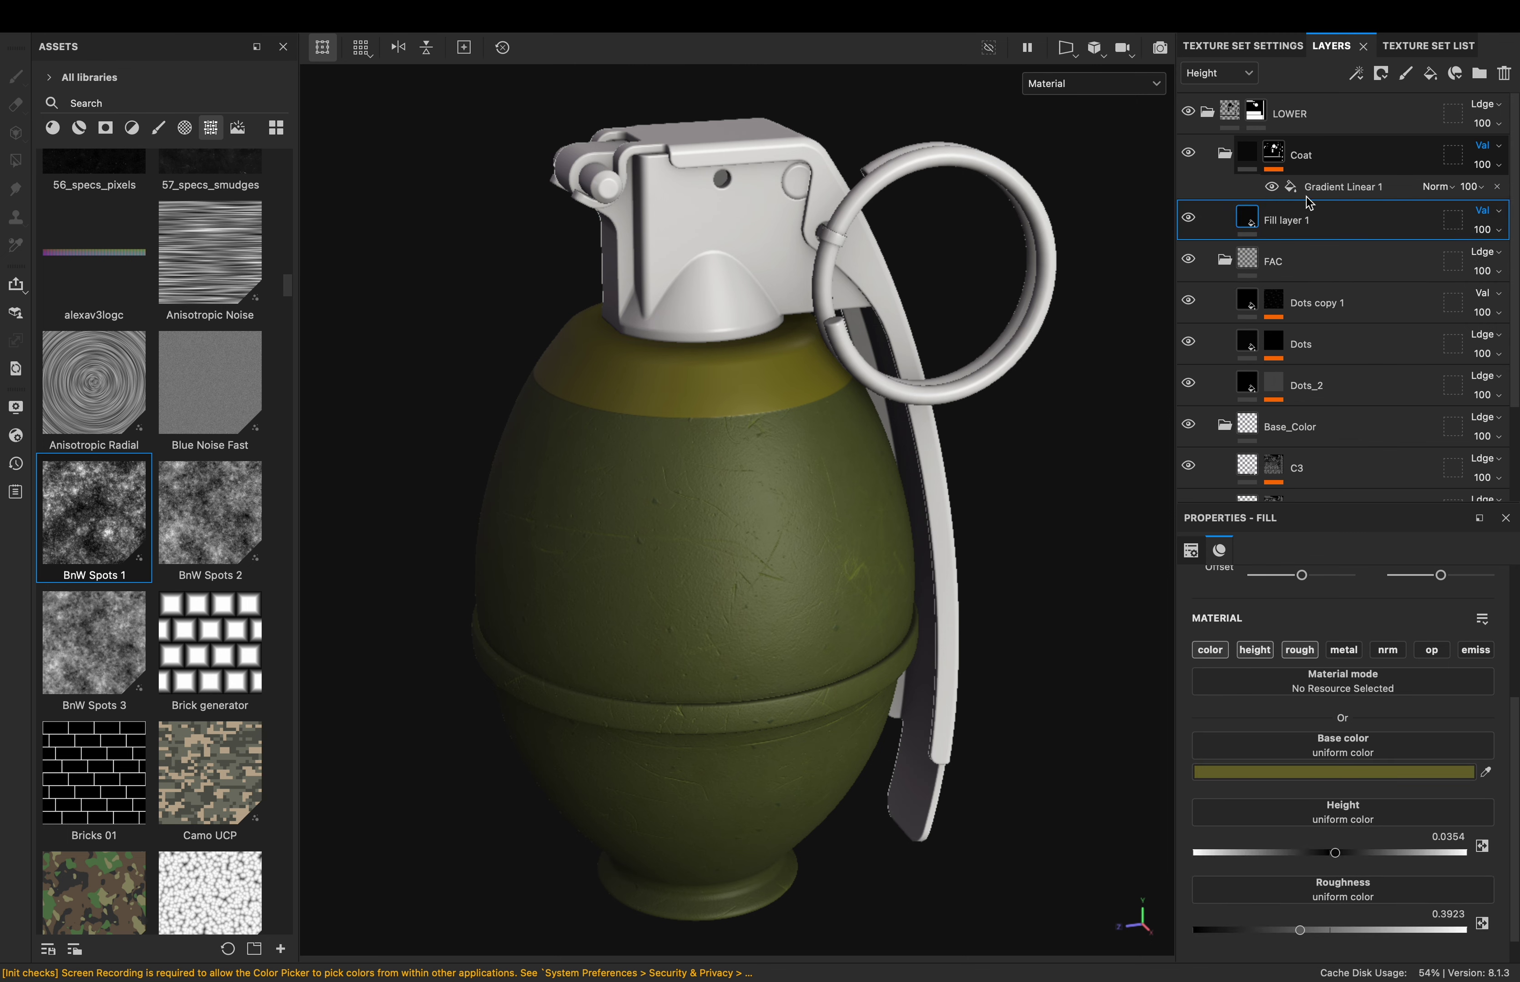
Add a Warp filter and a subtracted BnW Spots 1 fill to the Coat mask
left_click(1380, 595)
type("warp")
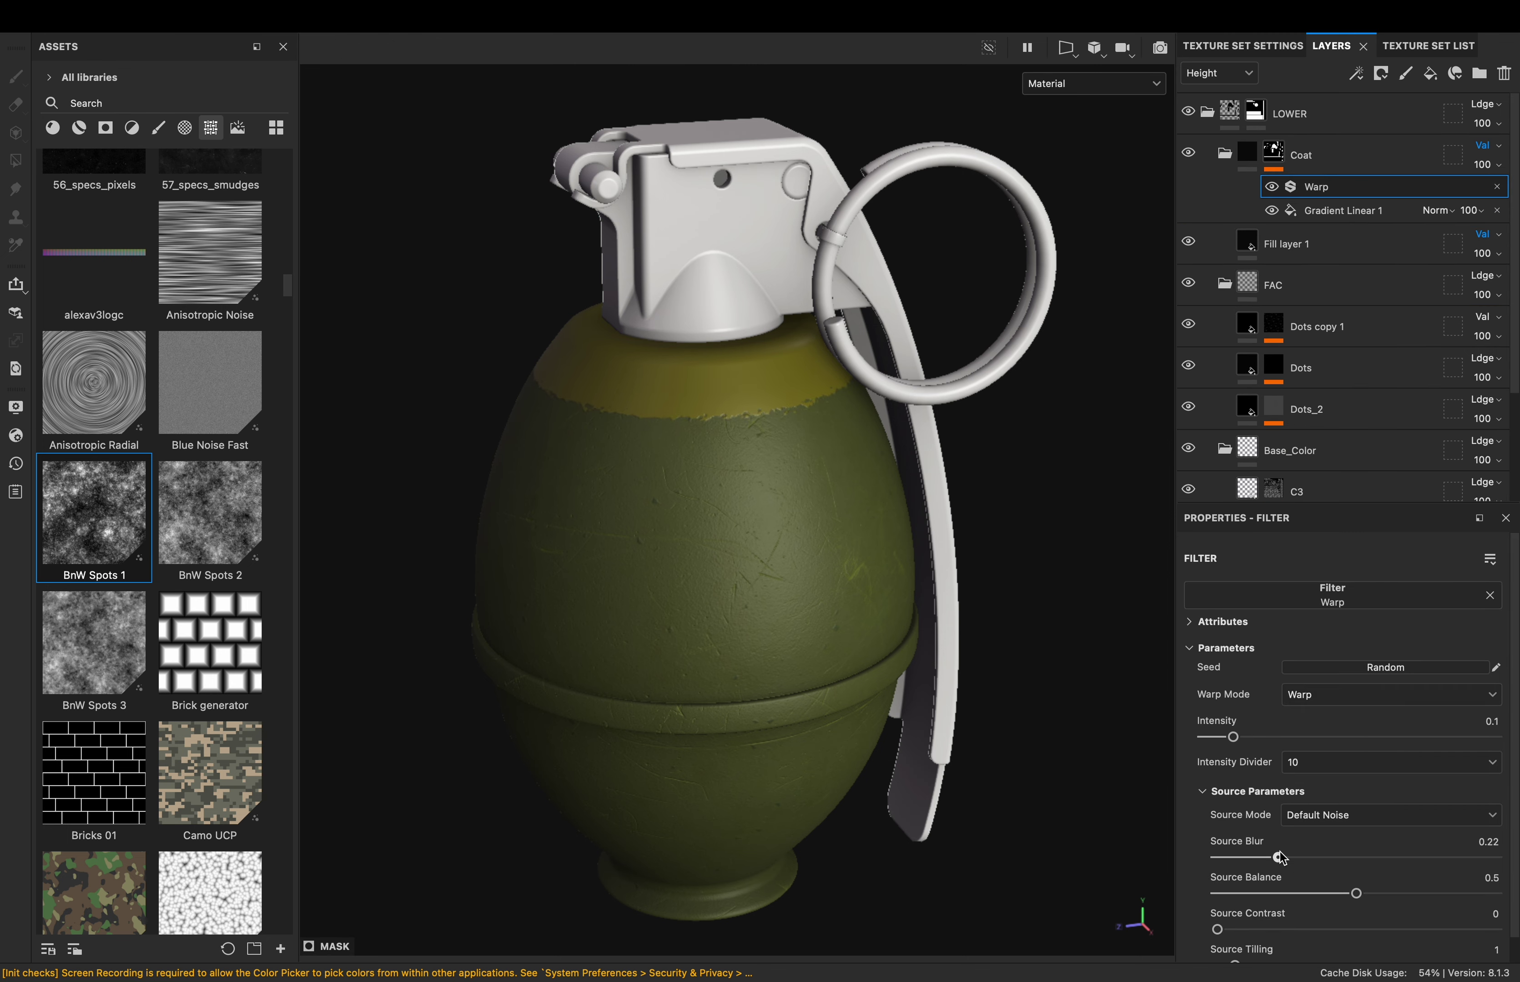
right_click(1271, 154)
left_click(1354, 760)
left_click_drag(94, 521, 1208, 658)
left_click(1439, 187)
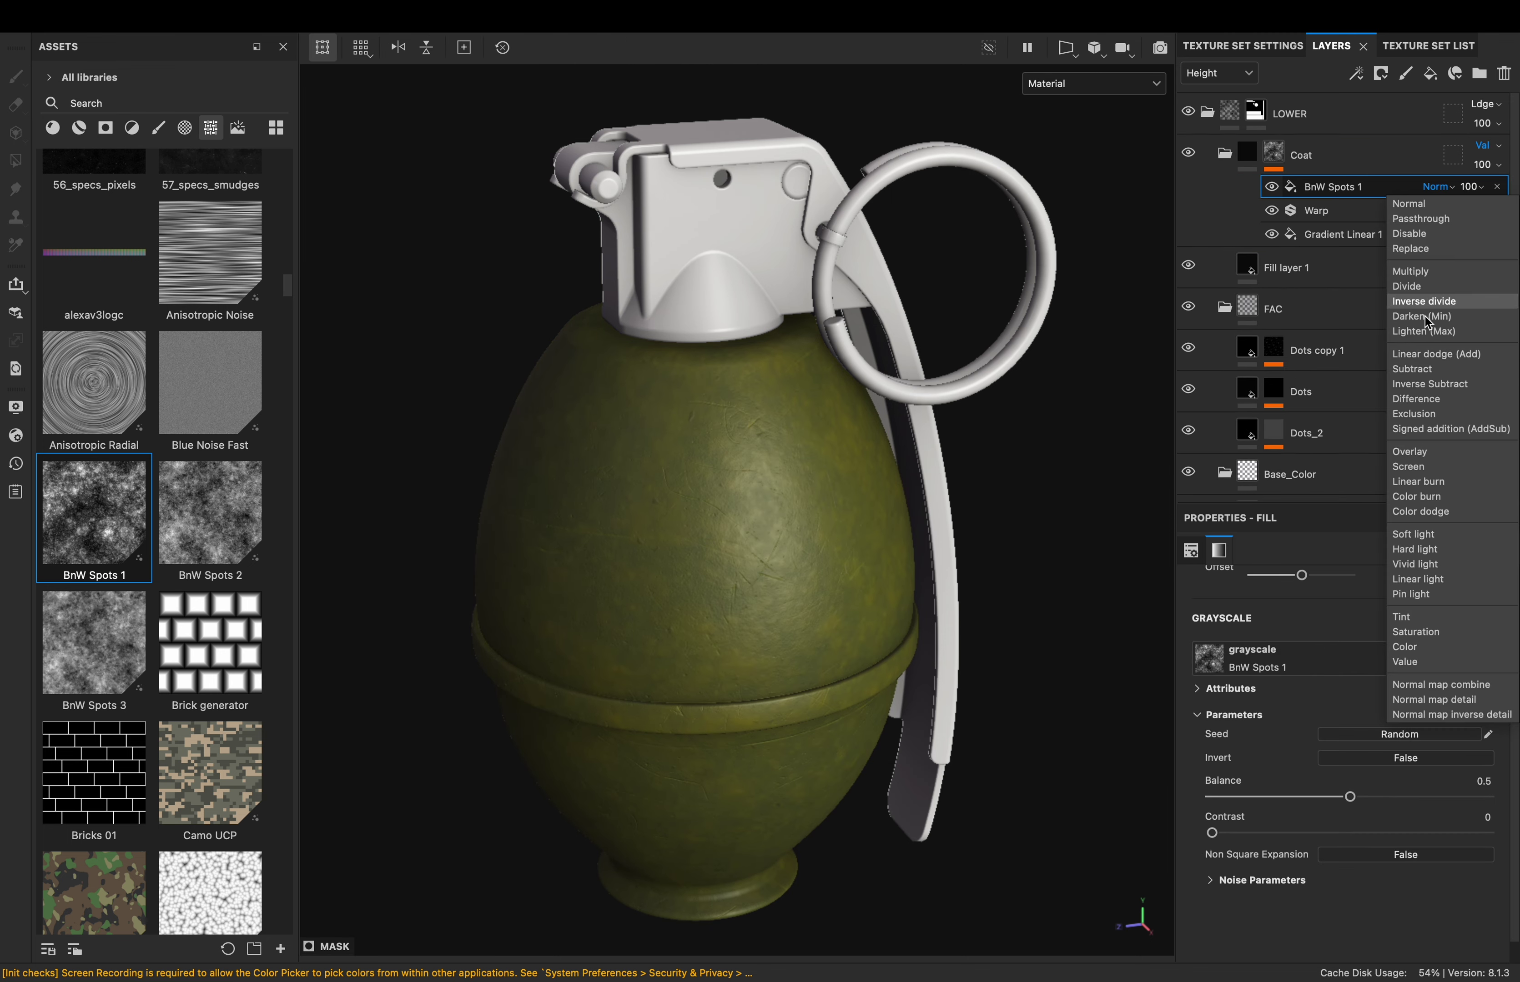
left_click(1437, 440)
Raise the spots tiling and set Balance 0.29 and Contrast 0.78
scroll(1341, 735, "up", 5)
left_click_drag(1303, 671, 1323, 671)
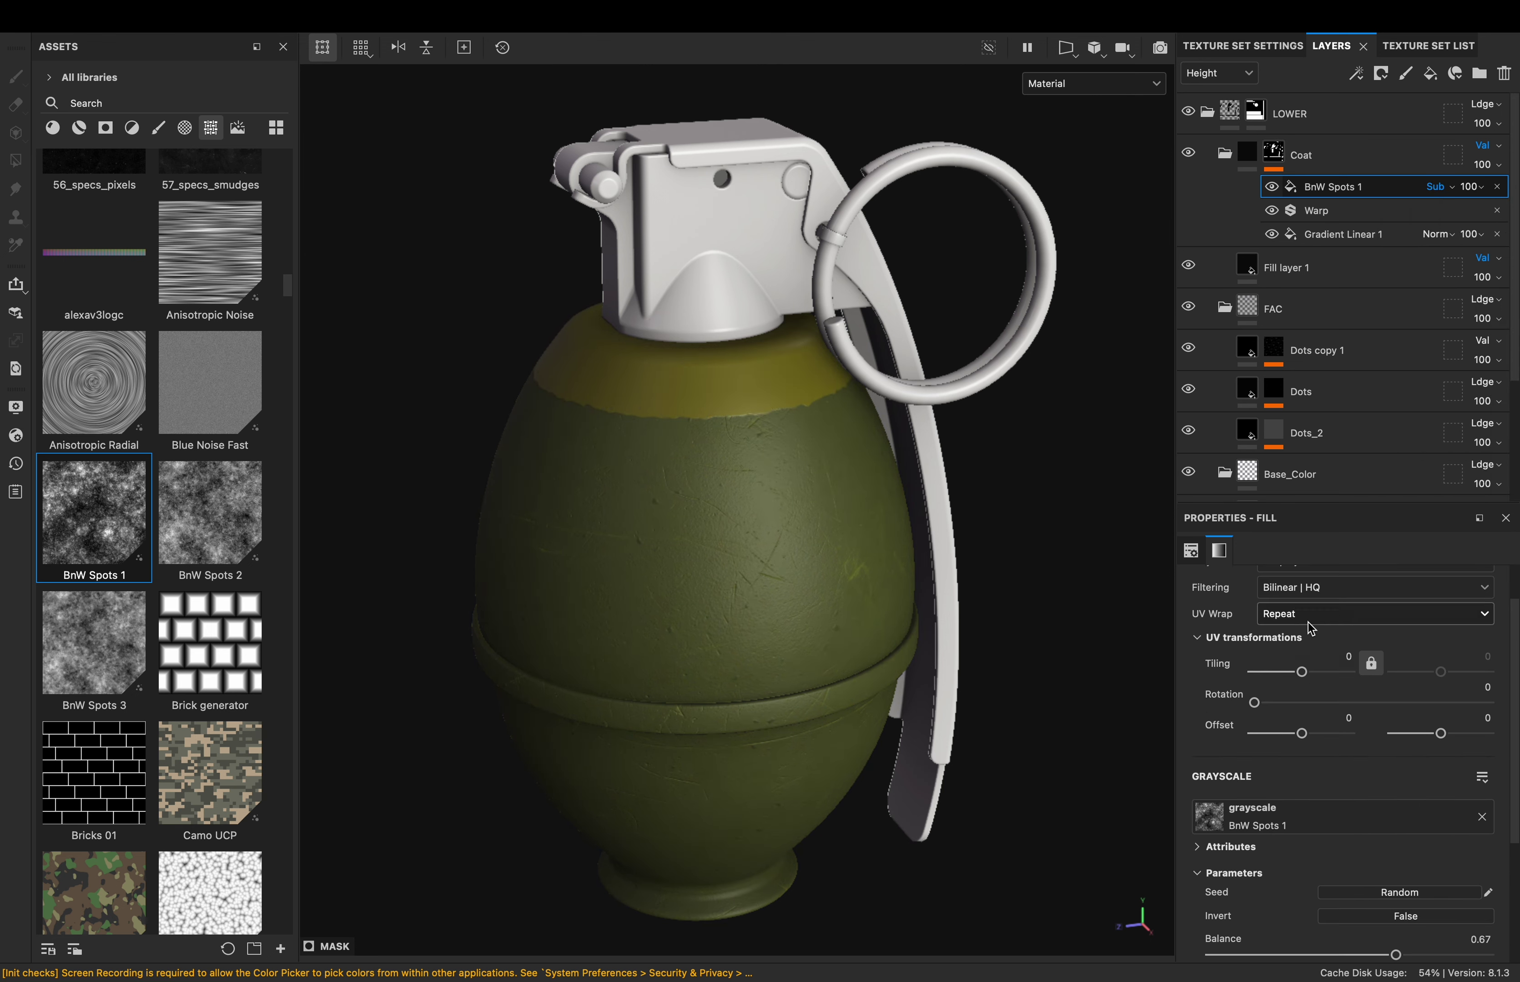
scroll(1344, 844, "down", 3)
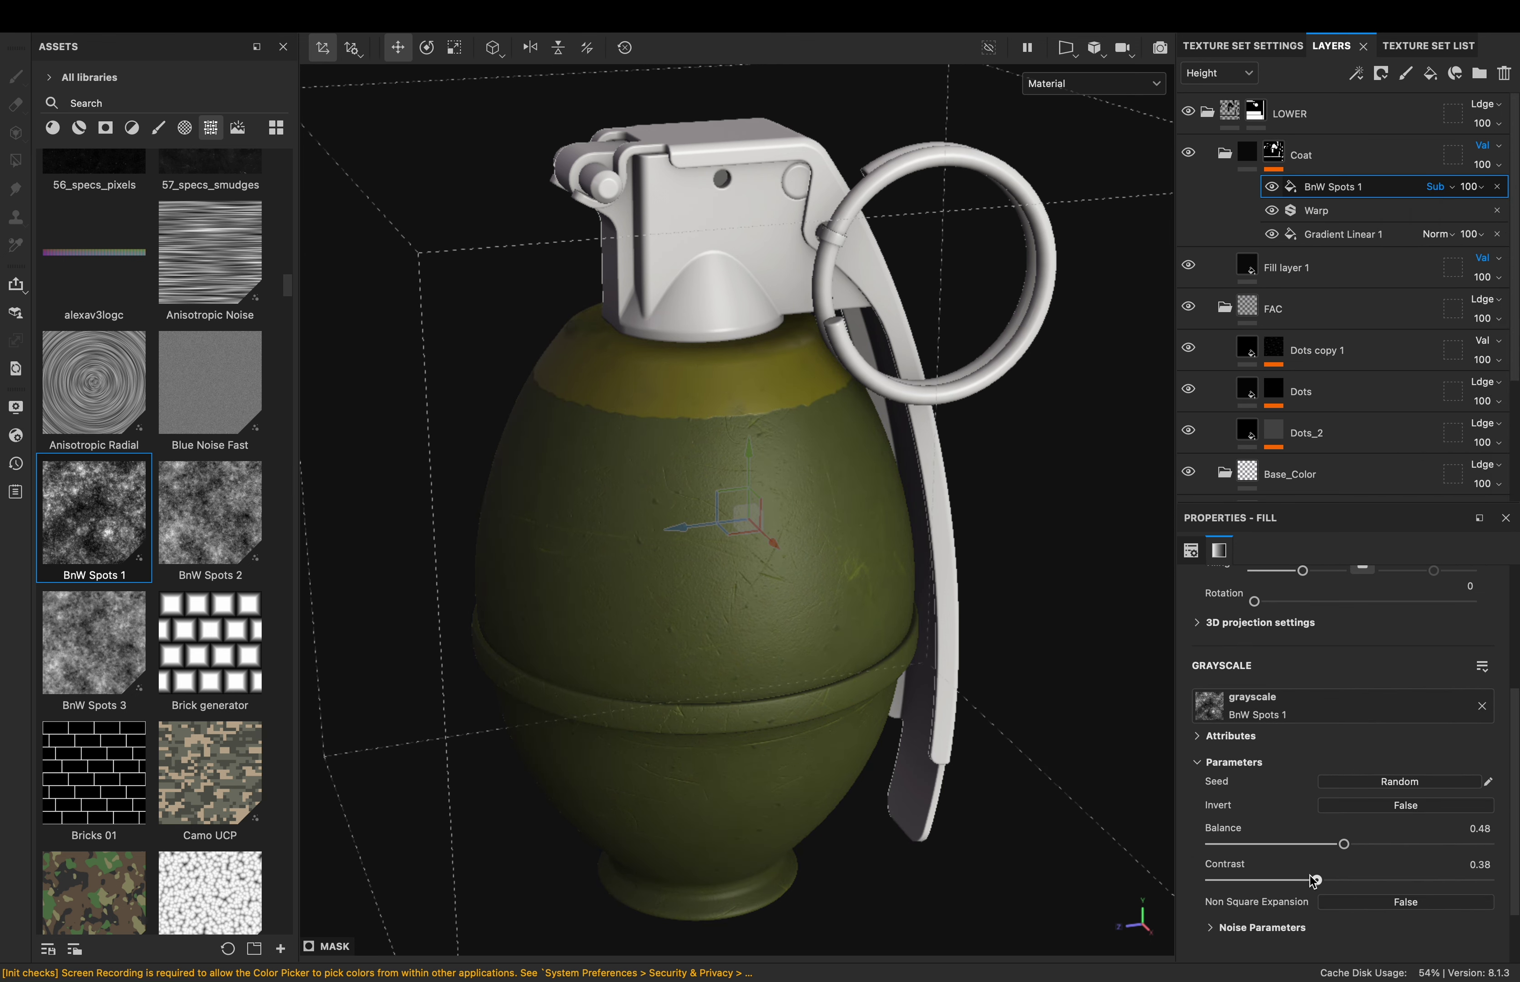
left_click_drag(1381, 880, 1430, 880)
scroll(1405, 830, "up", 2)
scroll(1341, 799, "down", 3)
left_click_drag(1341, 792, 1284, 792)
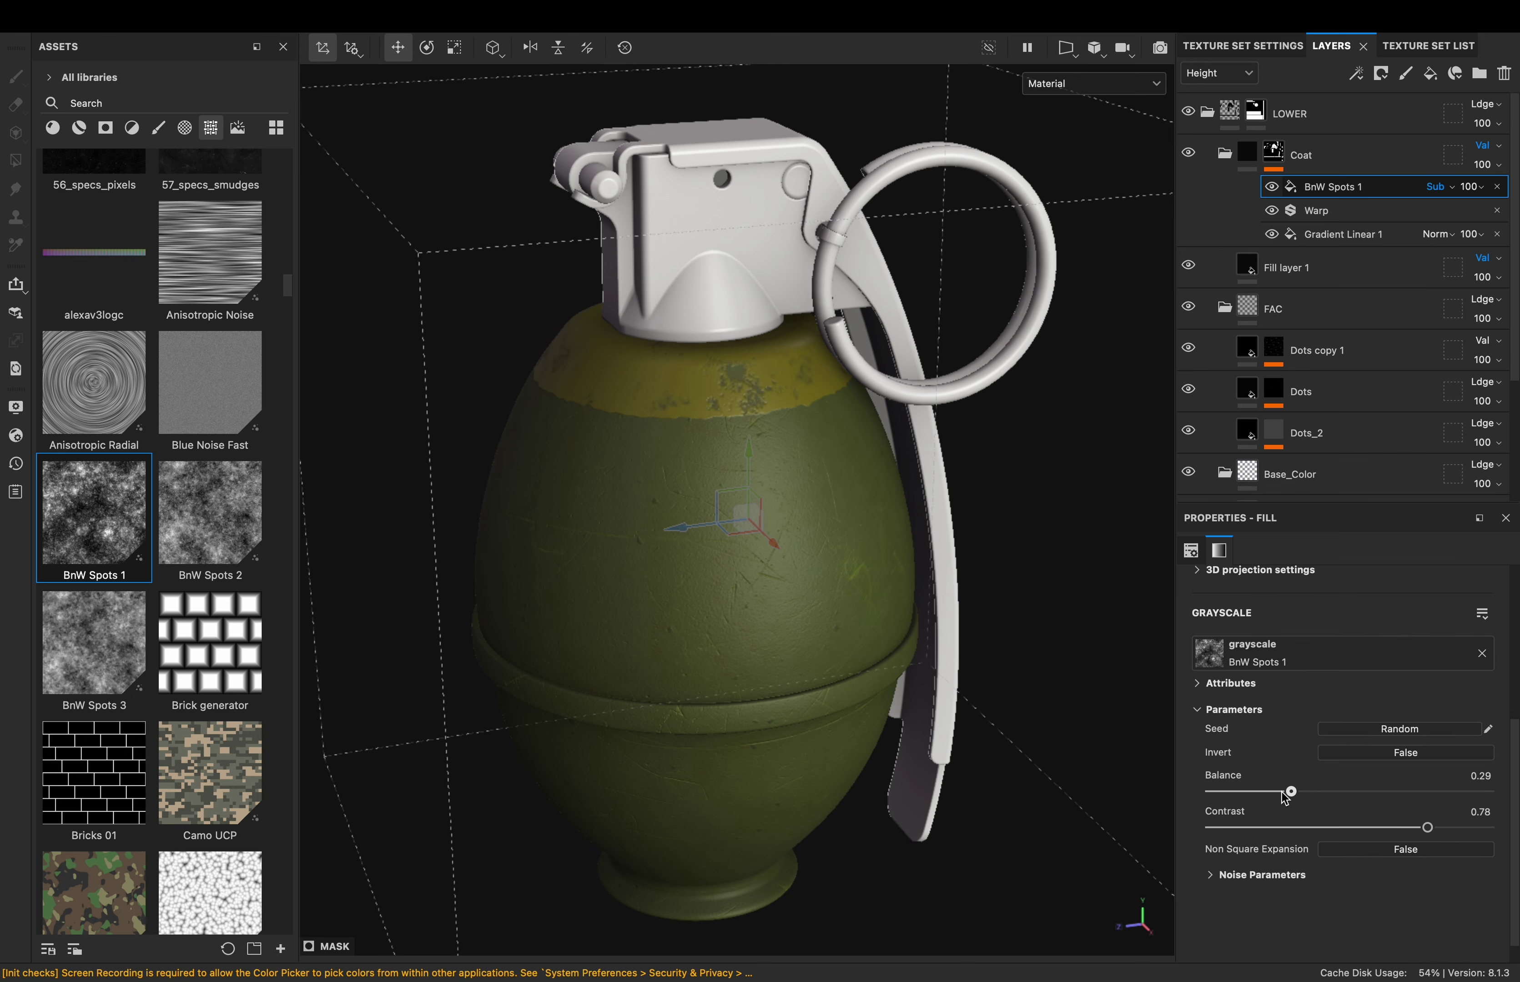
left_click(1373, 276)
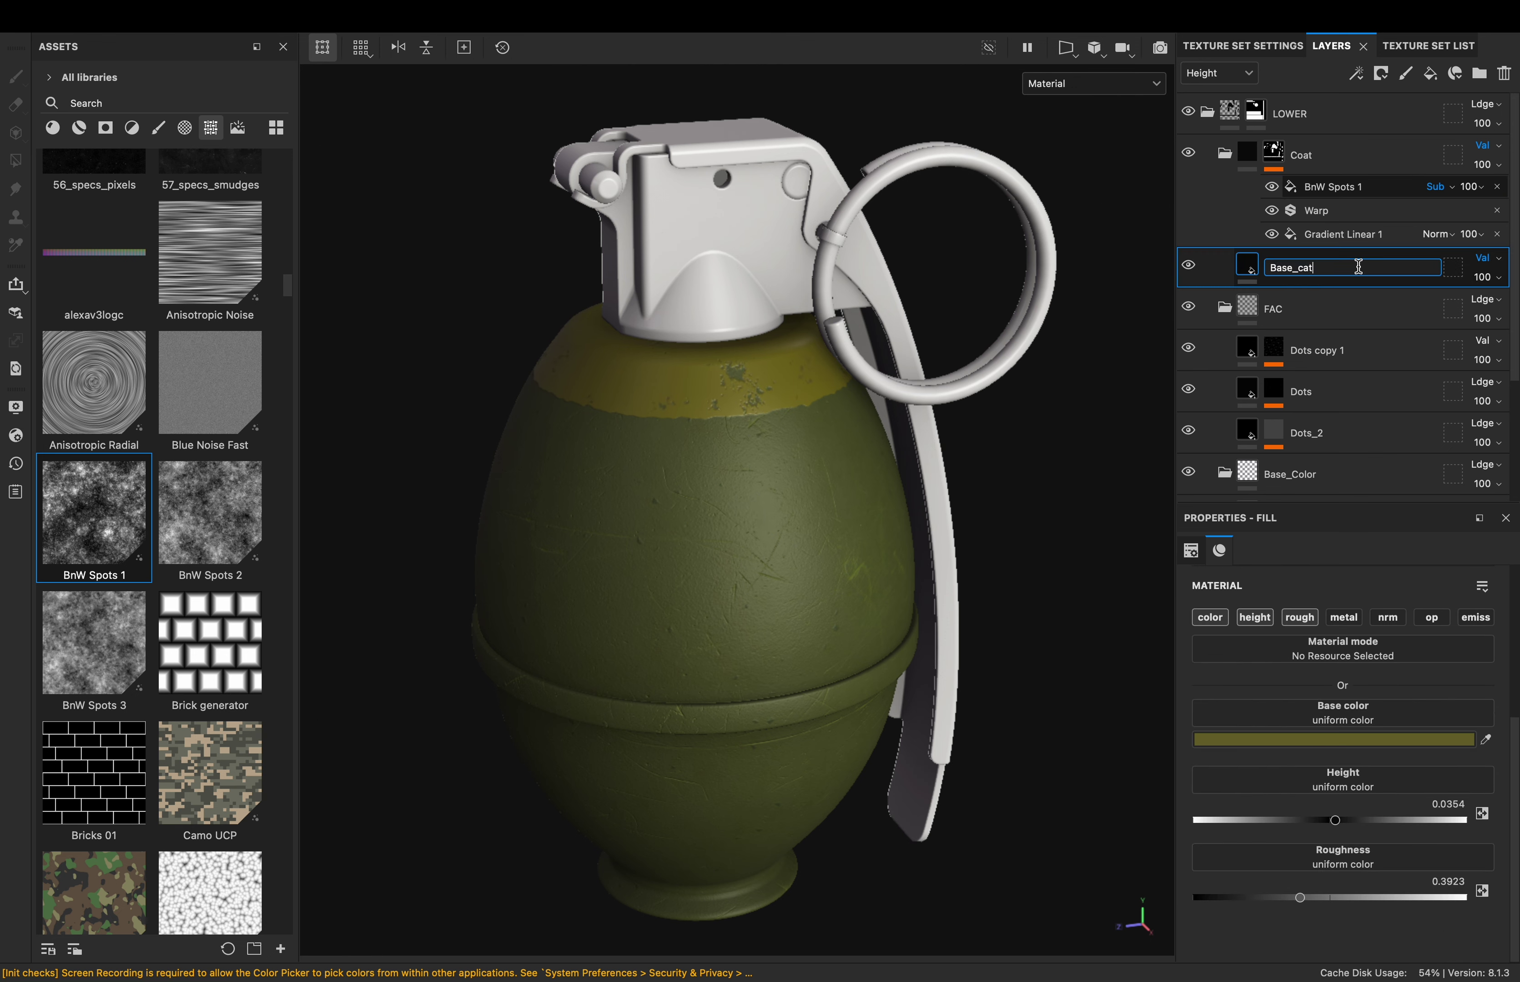
Name the coat fill Base_coat, duplicate it as Coat_var, and mask it with a Curvature generator
key("BackSpace")
key("Return")
key("ctrl+d")
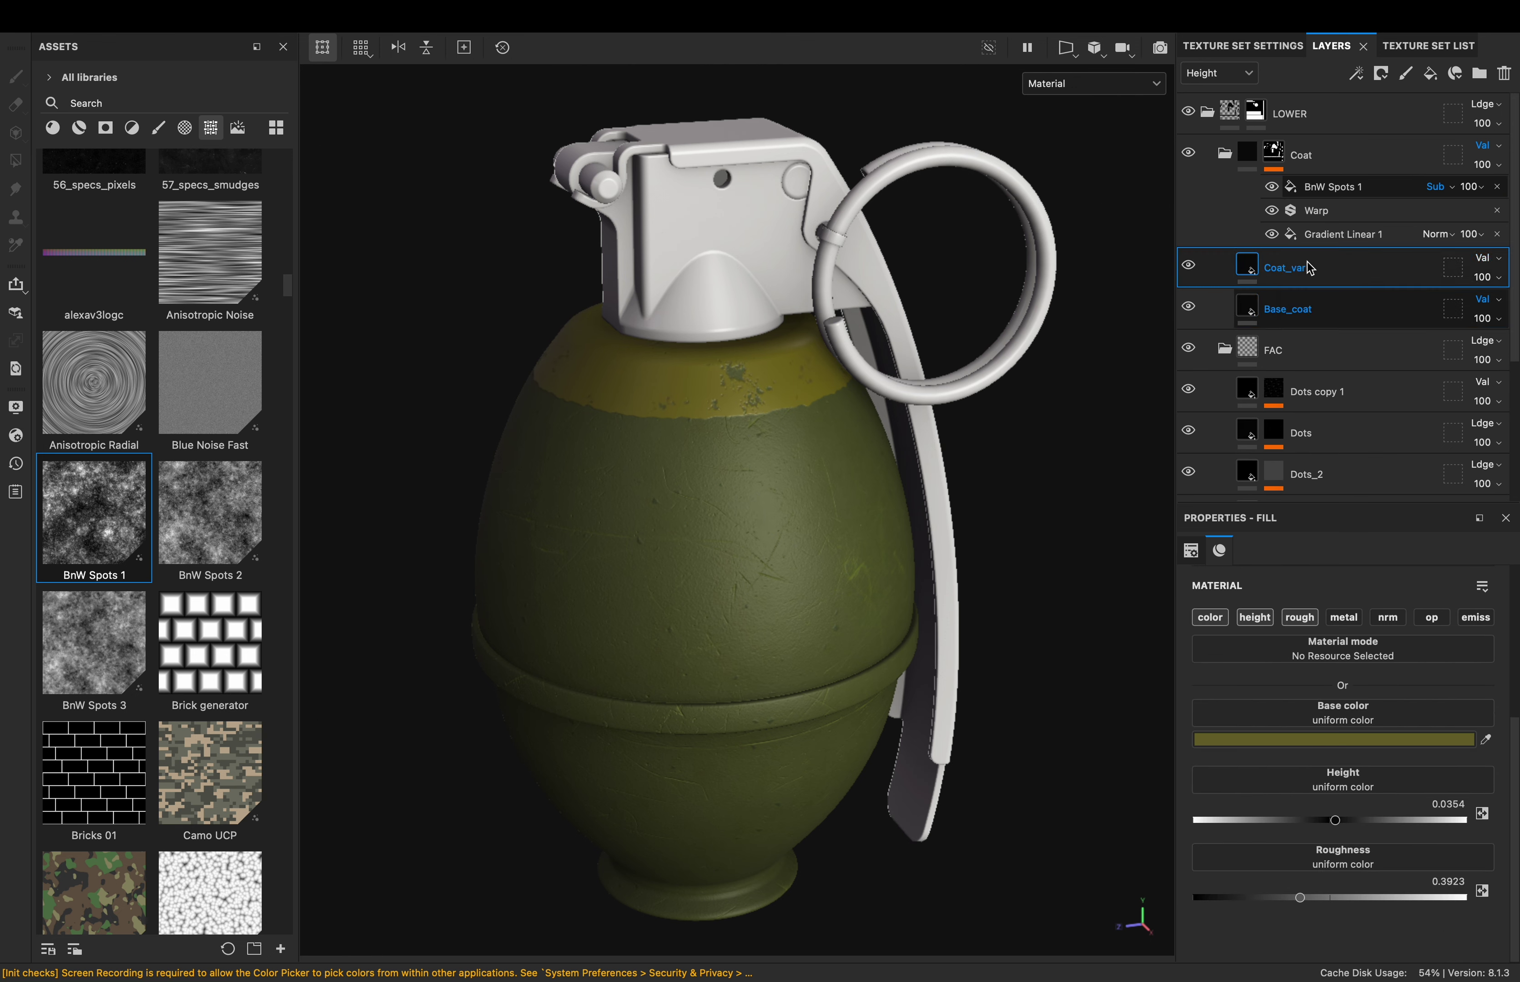
right_click(1283, 270)
left_click(1348, 565)
left_click(1373, 648)
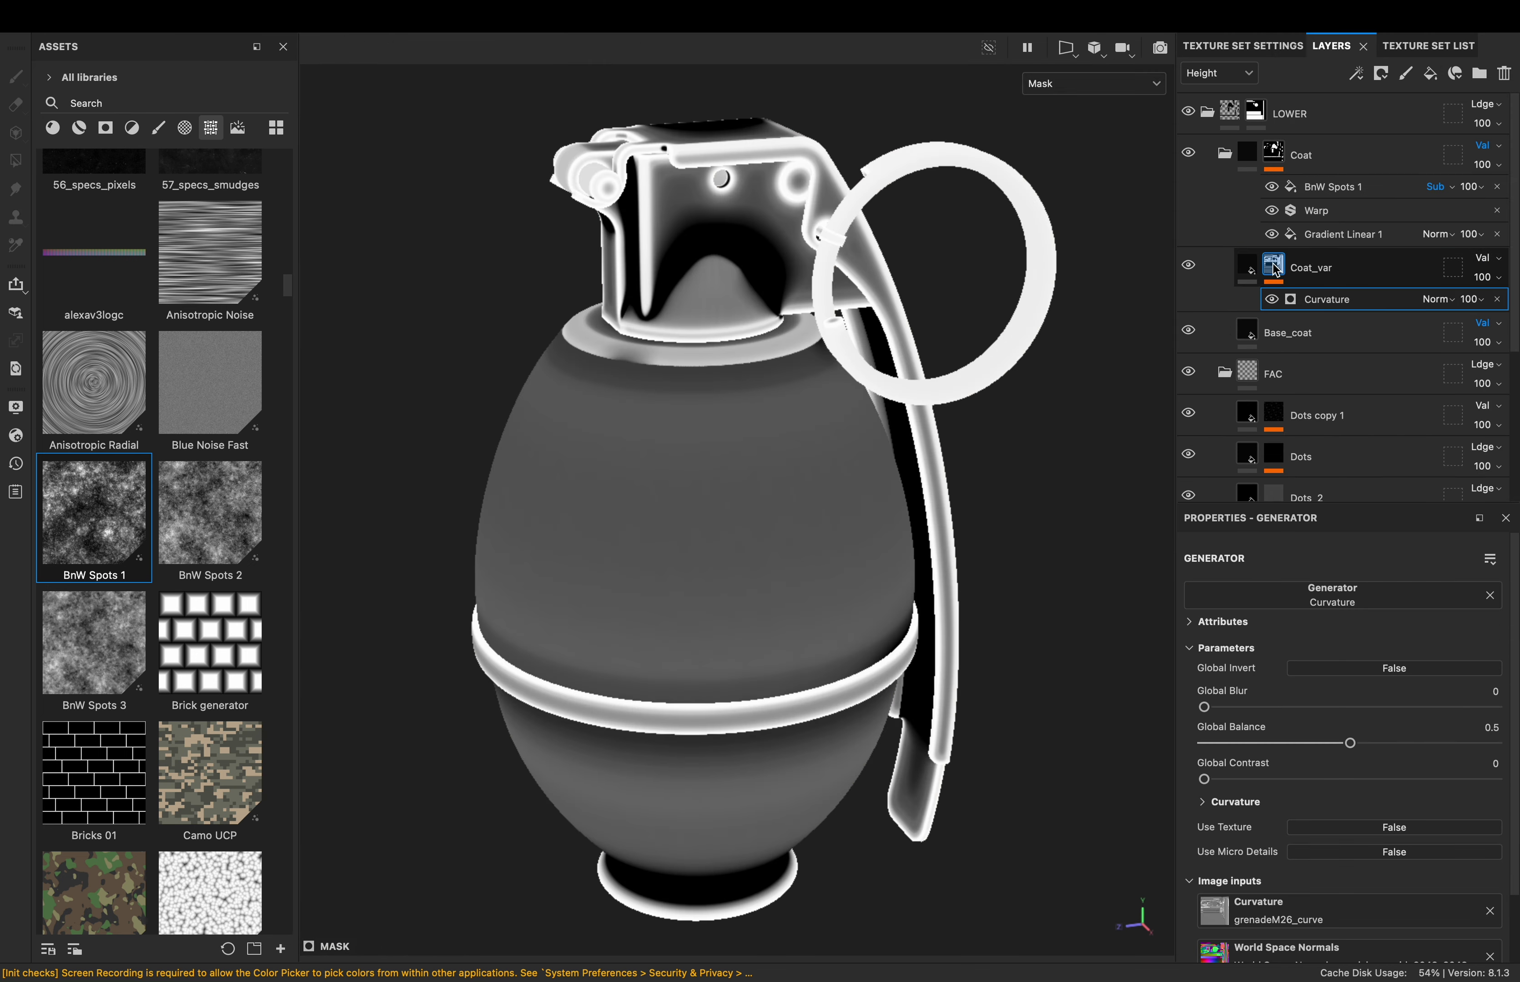
left_click_drag(1349, 743, 1306, 743)
Add Warp and Blur filters to the Coat_var curvature mask
key("ctrl+v")
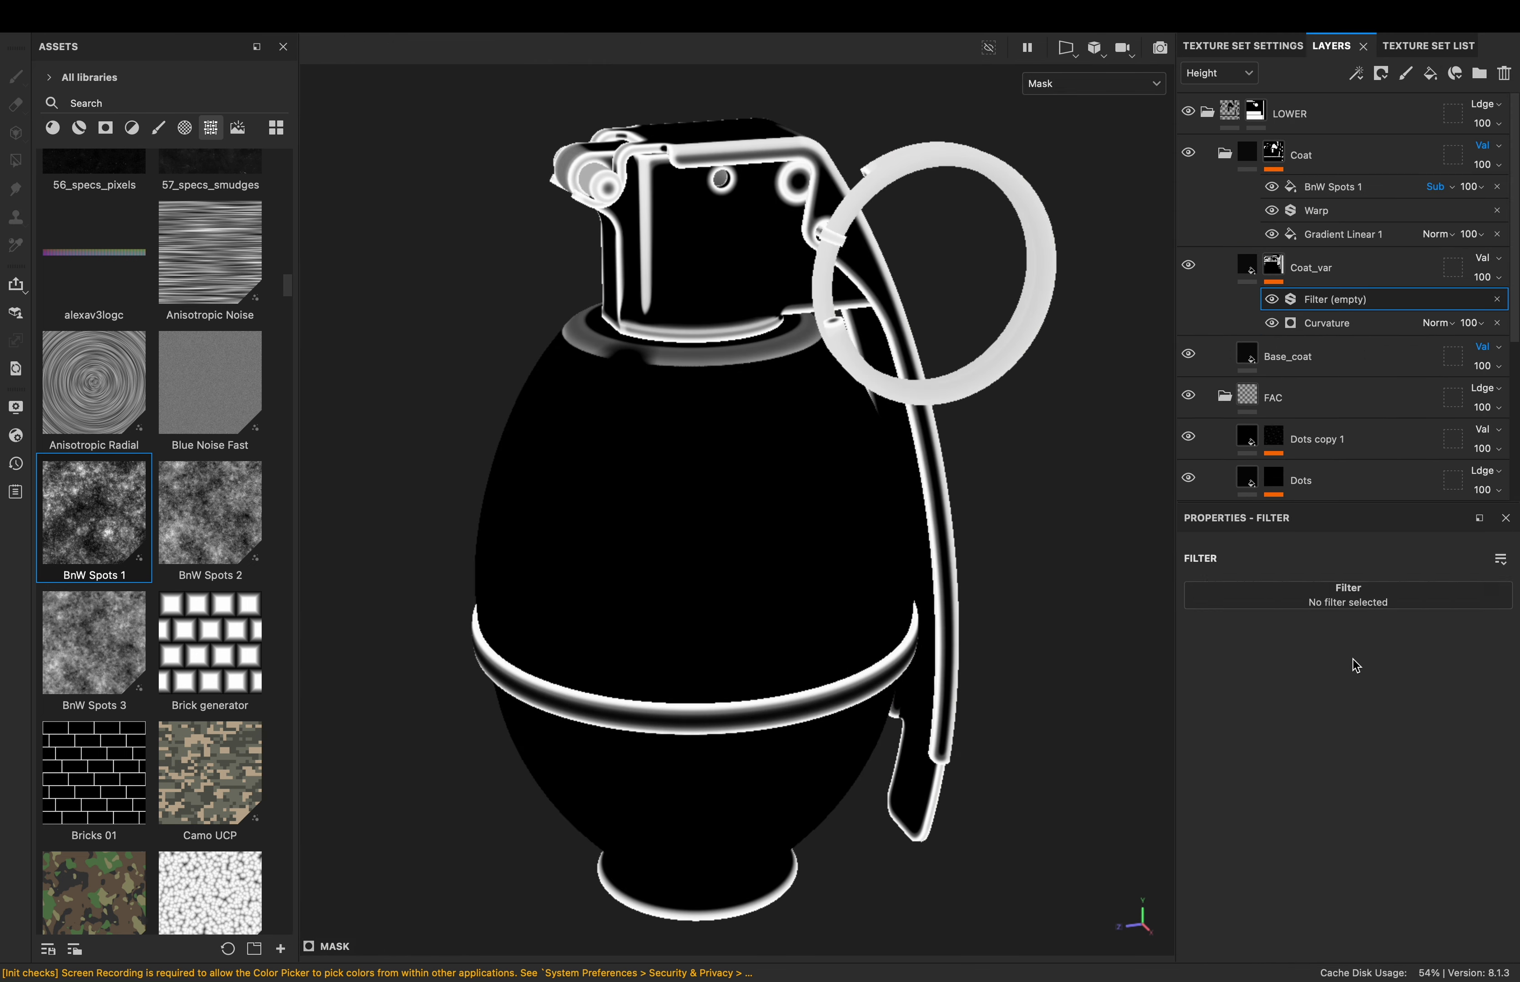
left_click(1247, 269)
left_click(1357, 732)
right_click(1277, 267)
left_click(1333, 671)
type("blur")
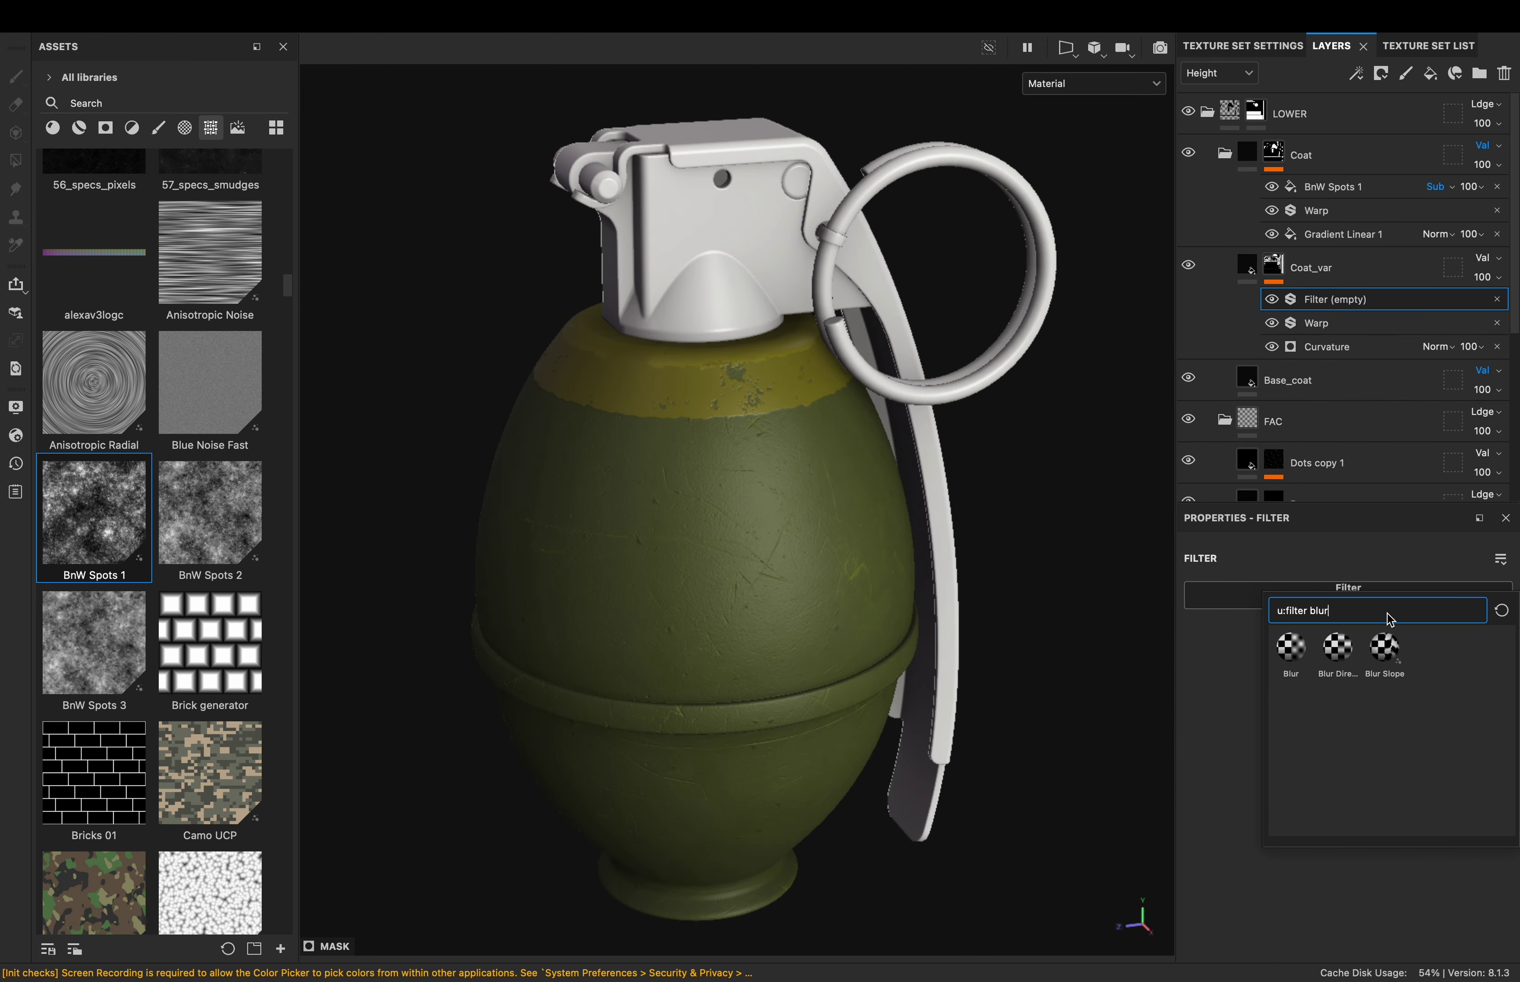
left_click(1247, 266)
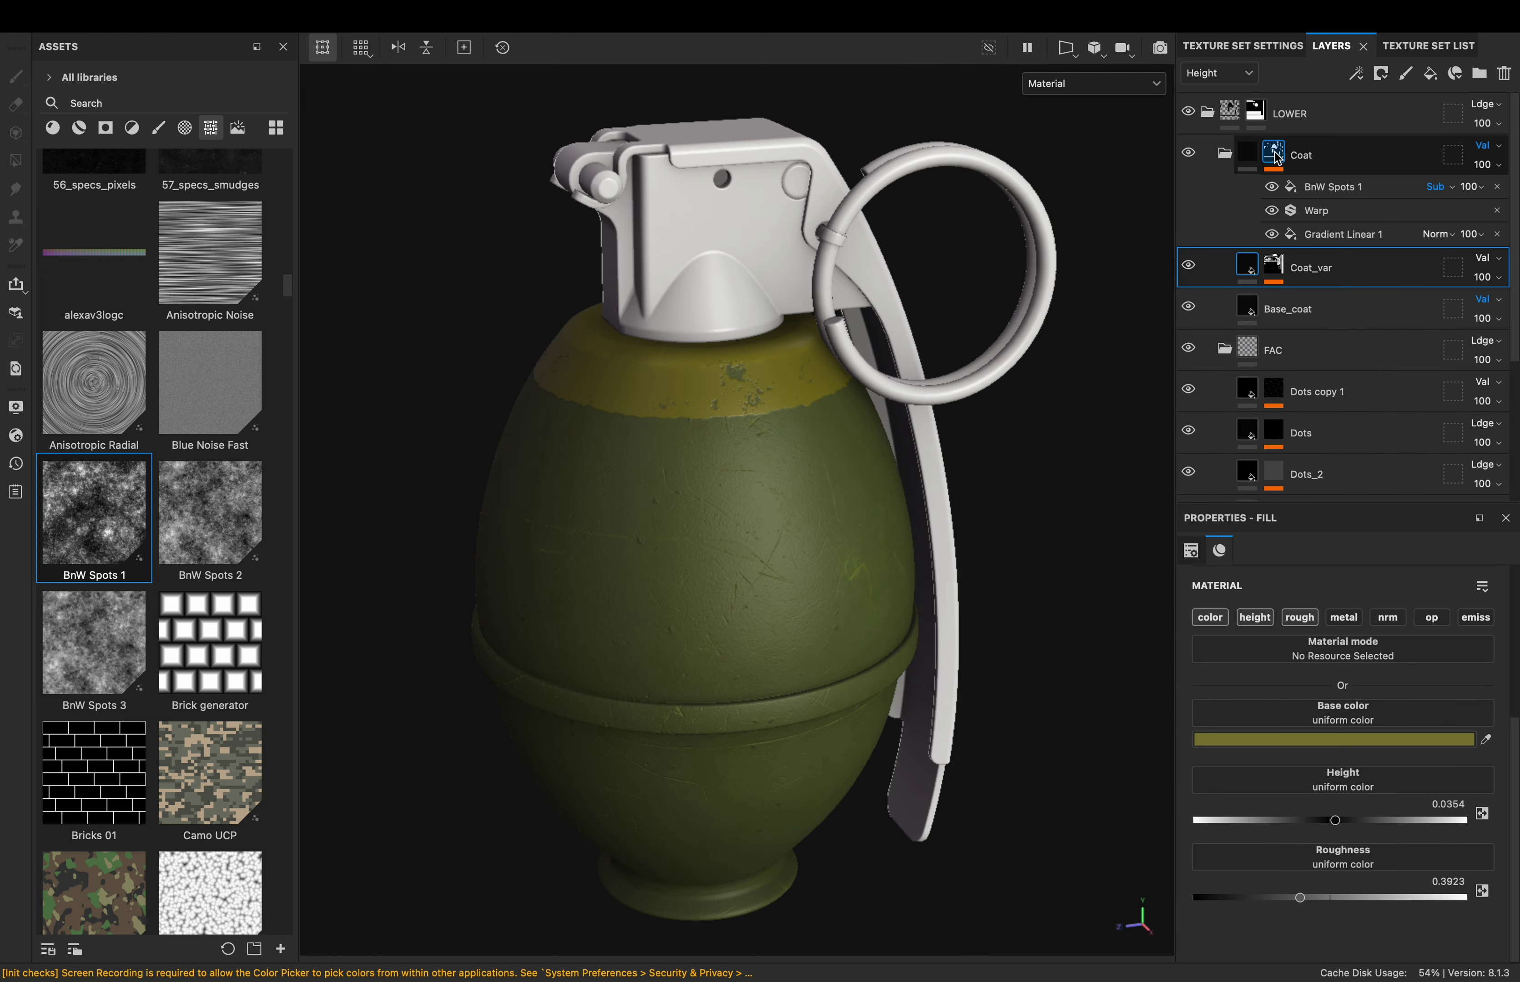
right_click(1277, 158)
left_click(1336, 195)
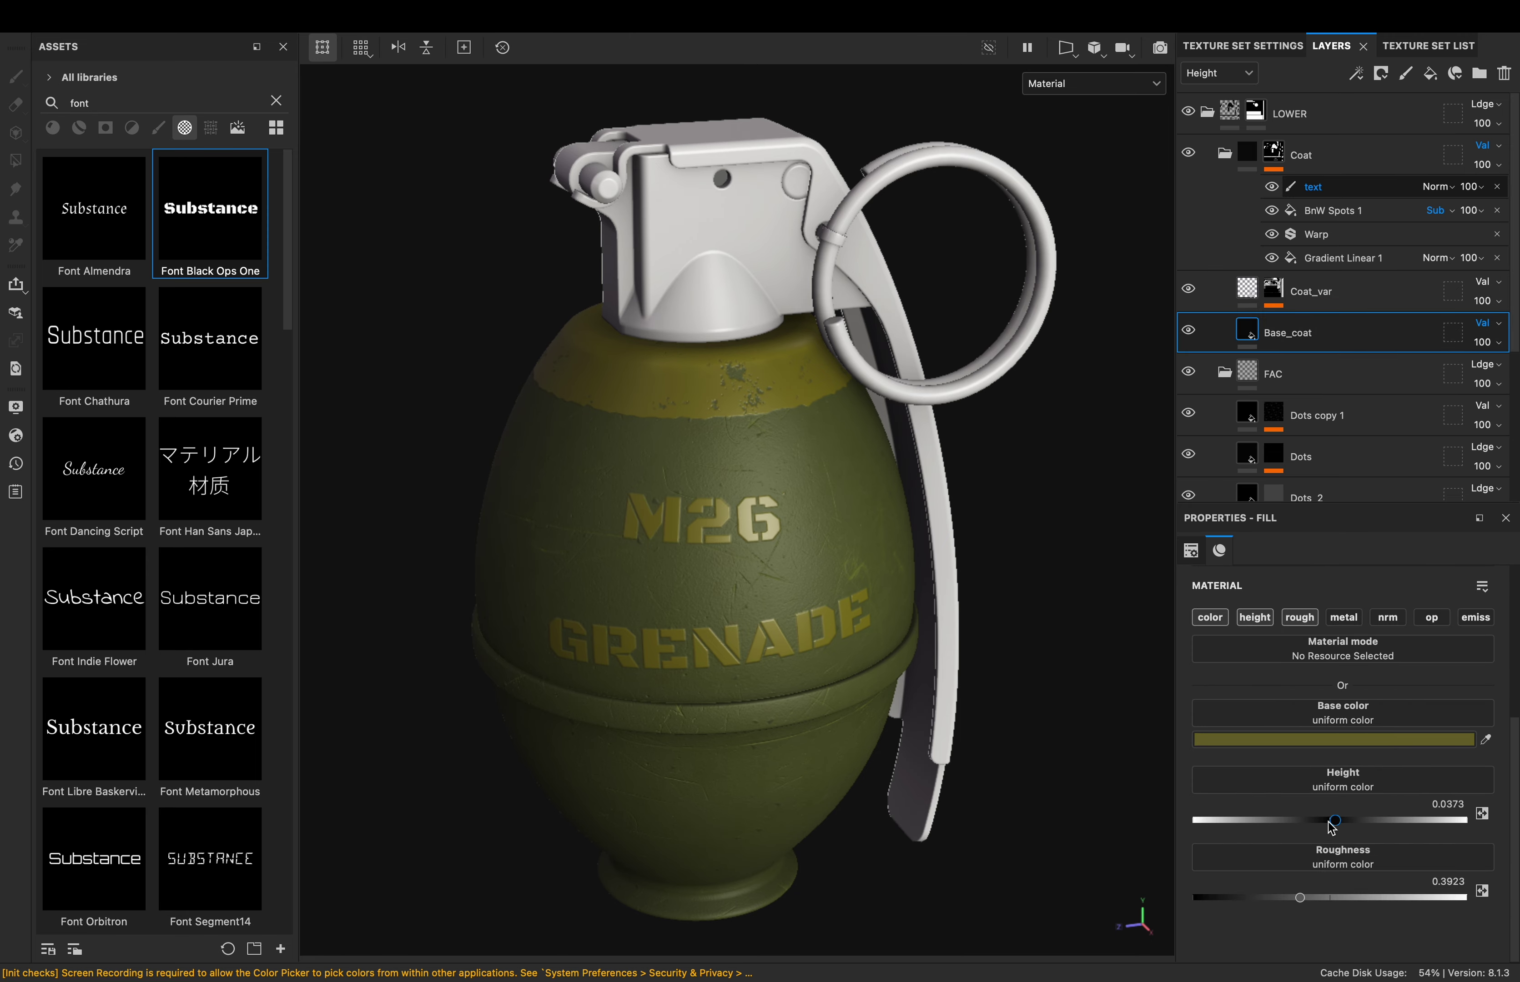
Lower the layer's height and shift its base colour toward orange
left_click_drag(1332, 828, 1330, 827)
left_click(1320, 741)
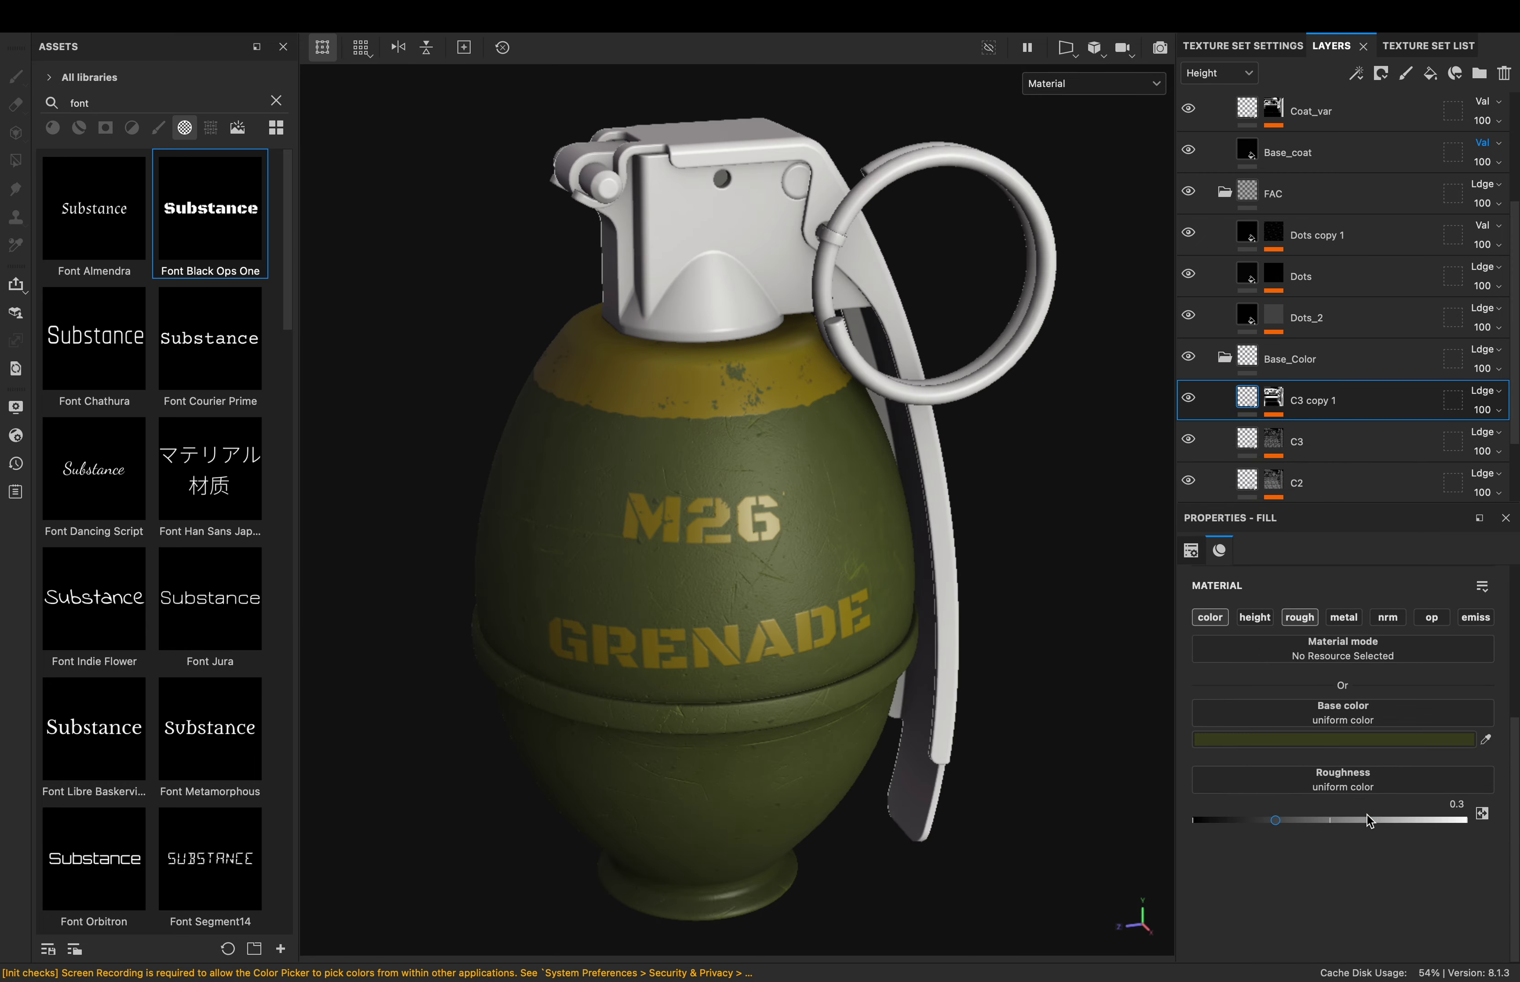
left_click(1305, 682)
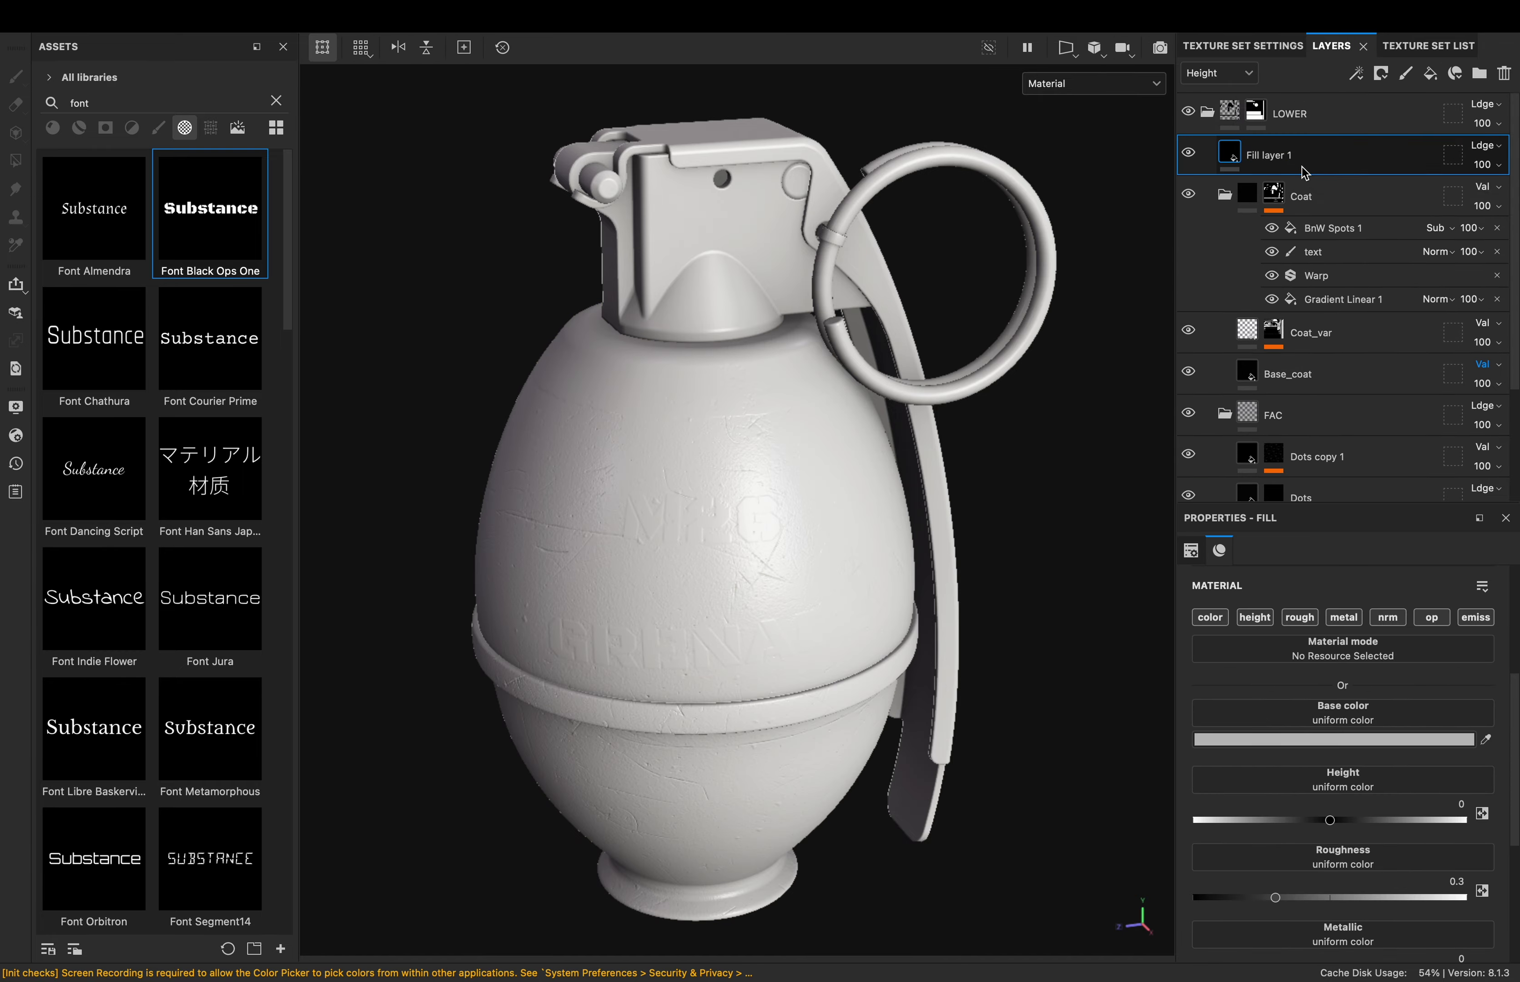
Fill the new layer's mask with the roughImp_160 texture
left_click(276, 100)
left_click(210, 127)
scroll(211, 447, "down", 10)
scroll(211, 448, "down", 5)
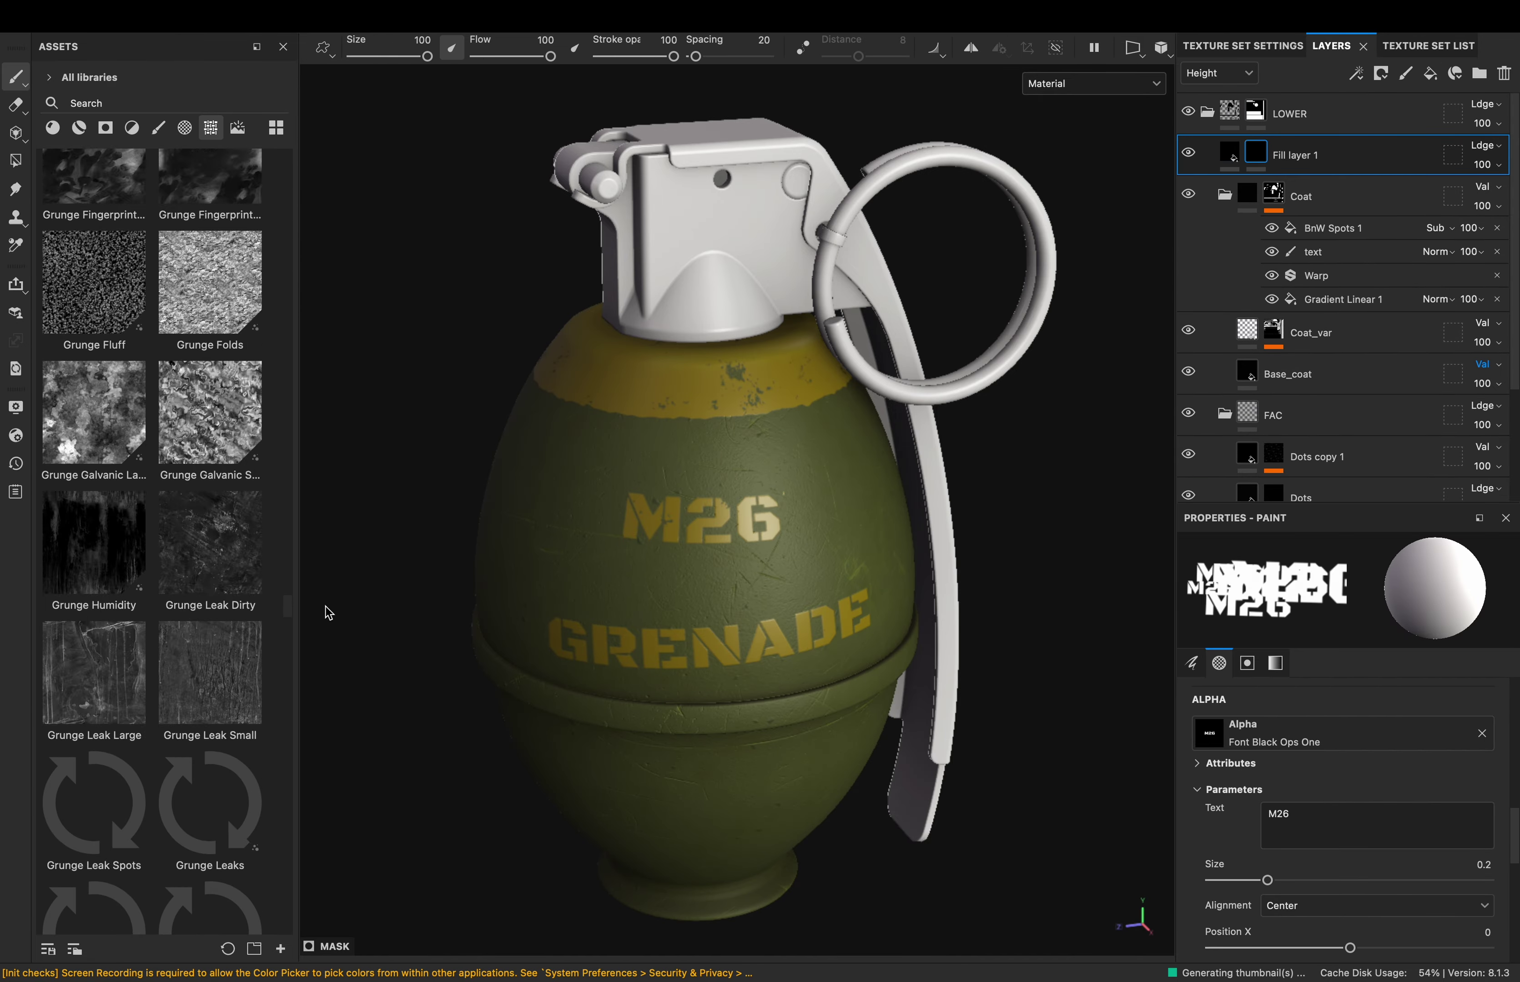
scroll(159, 384, "down", 10)
scroll(141, 415, "down", 10)
scroll(127, 478, "down", 10)
scroll(121, 540, "down", 10)
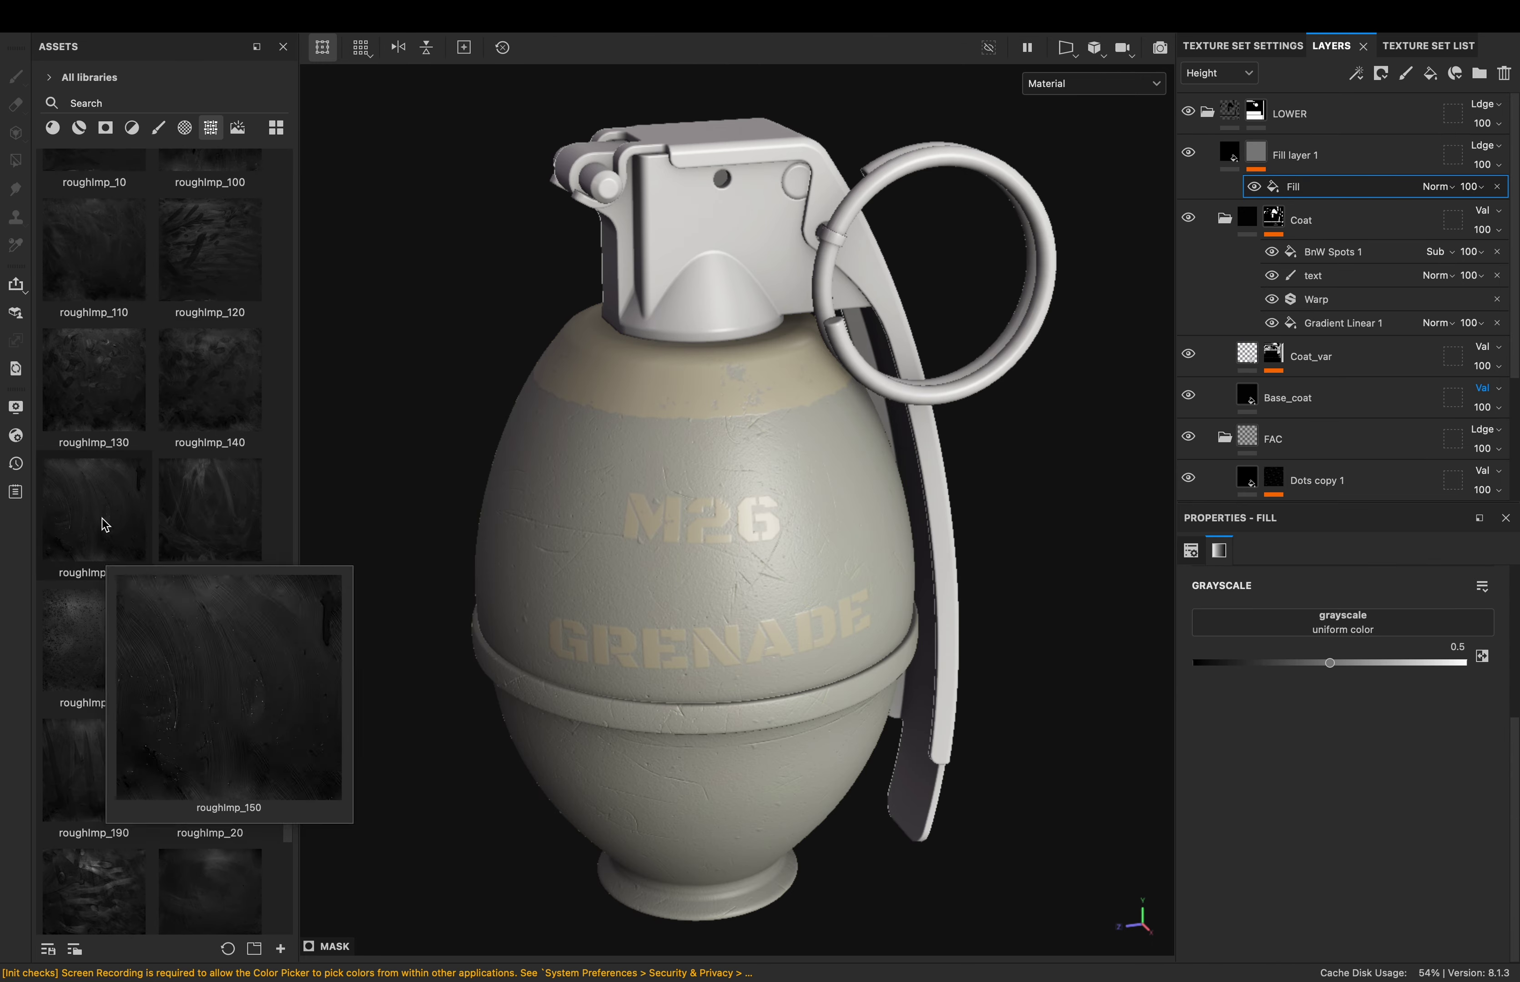
left_click_drag(211, 518, 1332, 616)
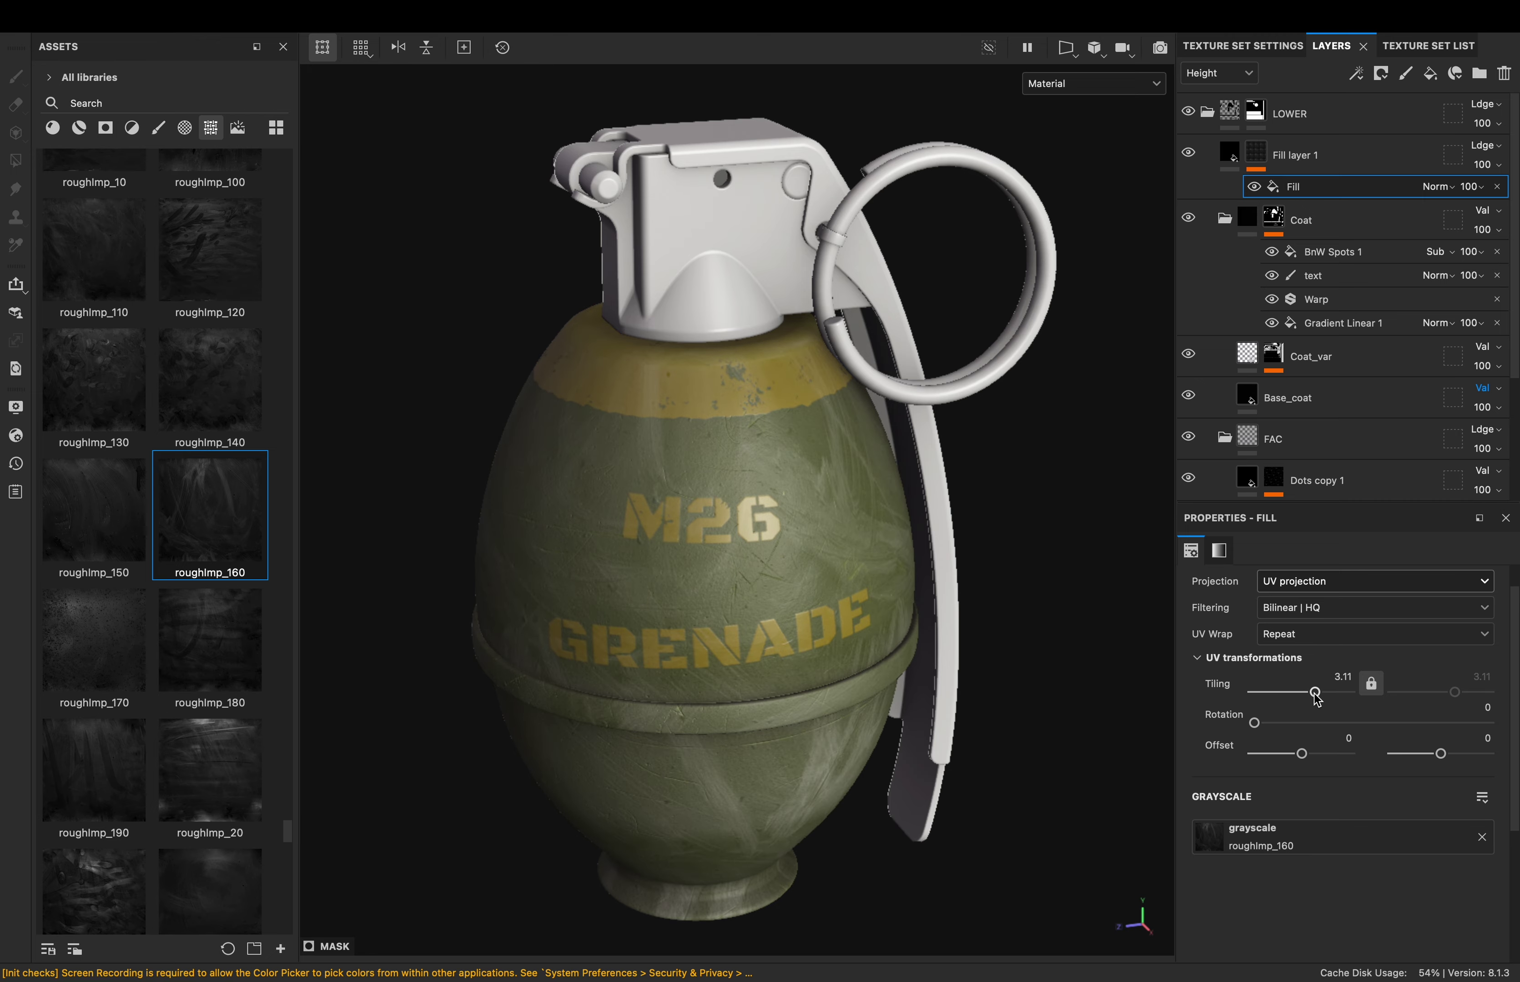
Add a Levels adjustment and a Sharpen filter to the mask, with the fill projected tri-planar
left_click(1256, 155, "alt")
right_click(1256, 158)
left_click(1303, 784)
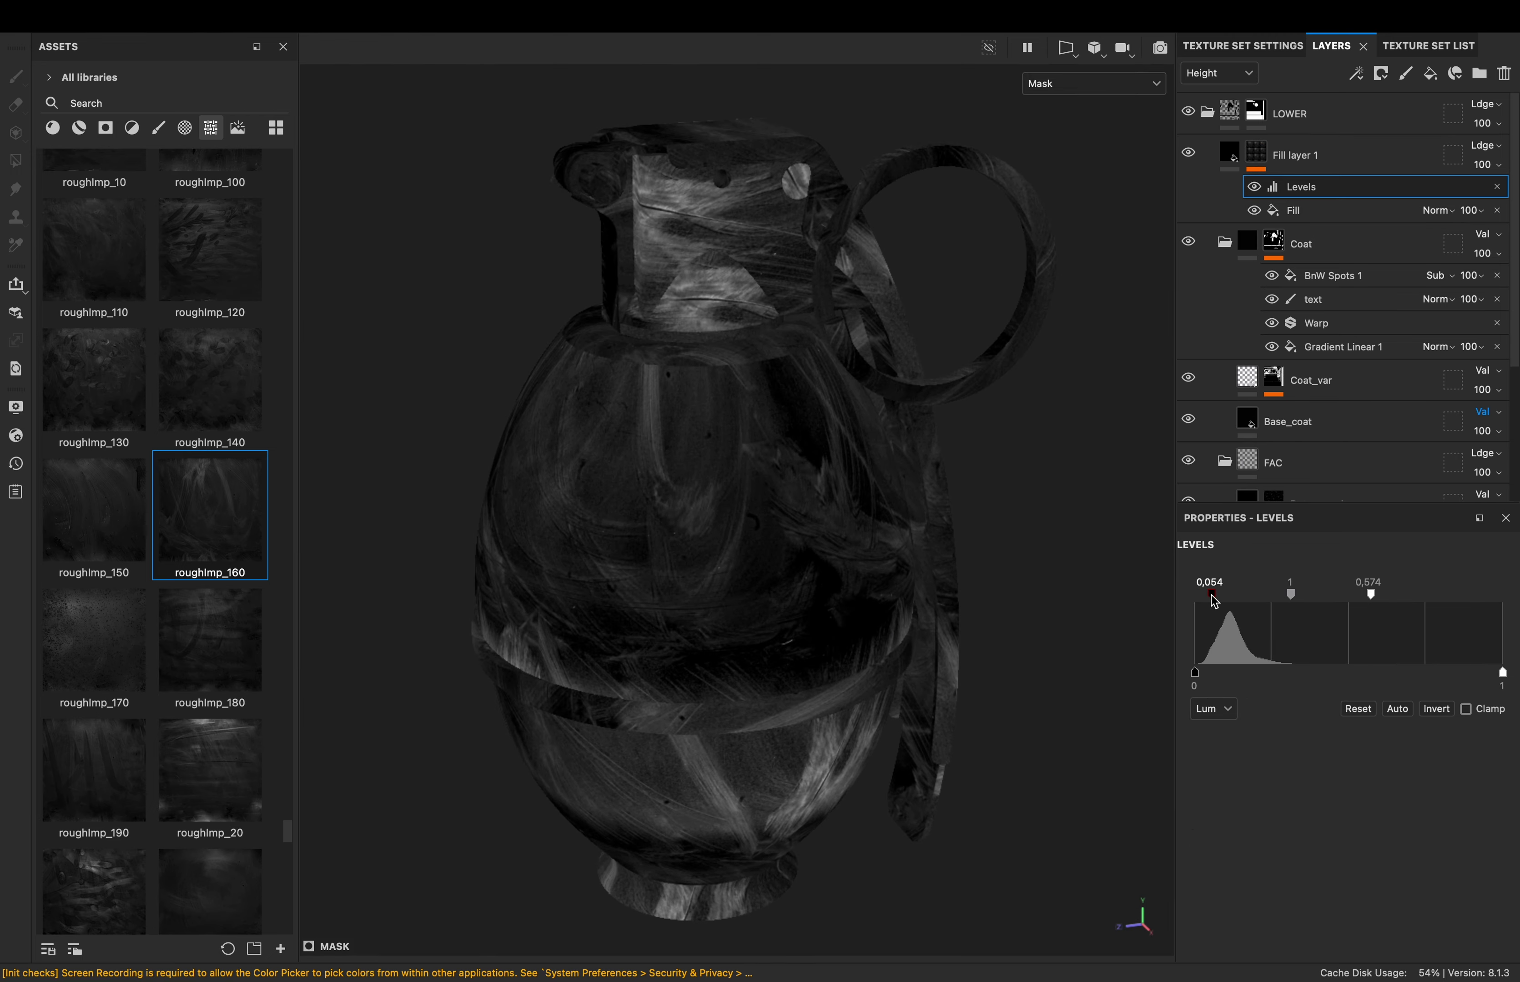
left_click(1329, 210)
left_click(1373, 614)
left_click(1306, 672)
left_click(1230, 154)
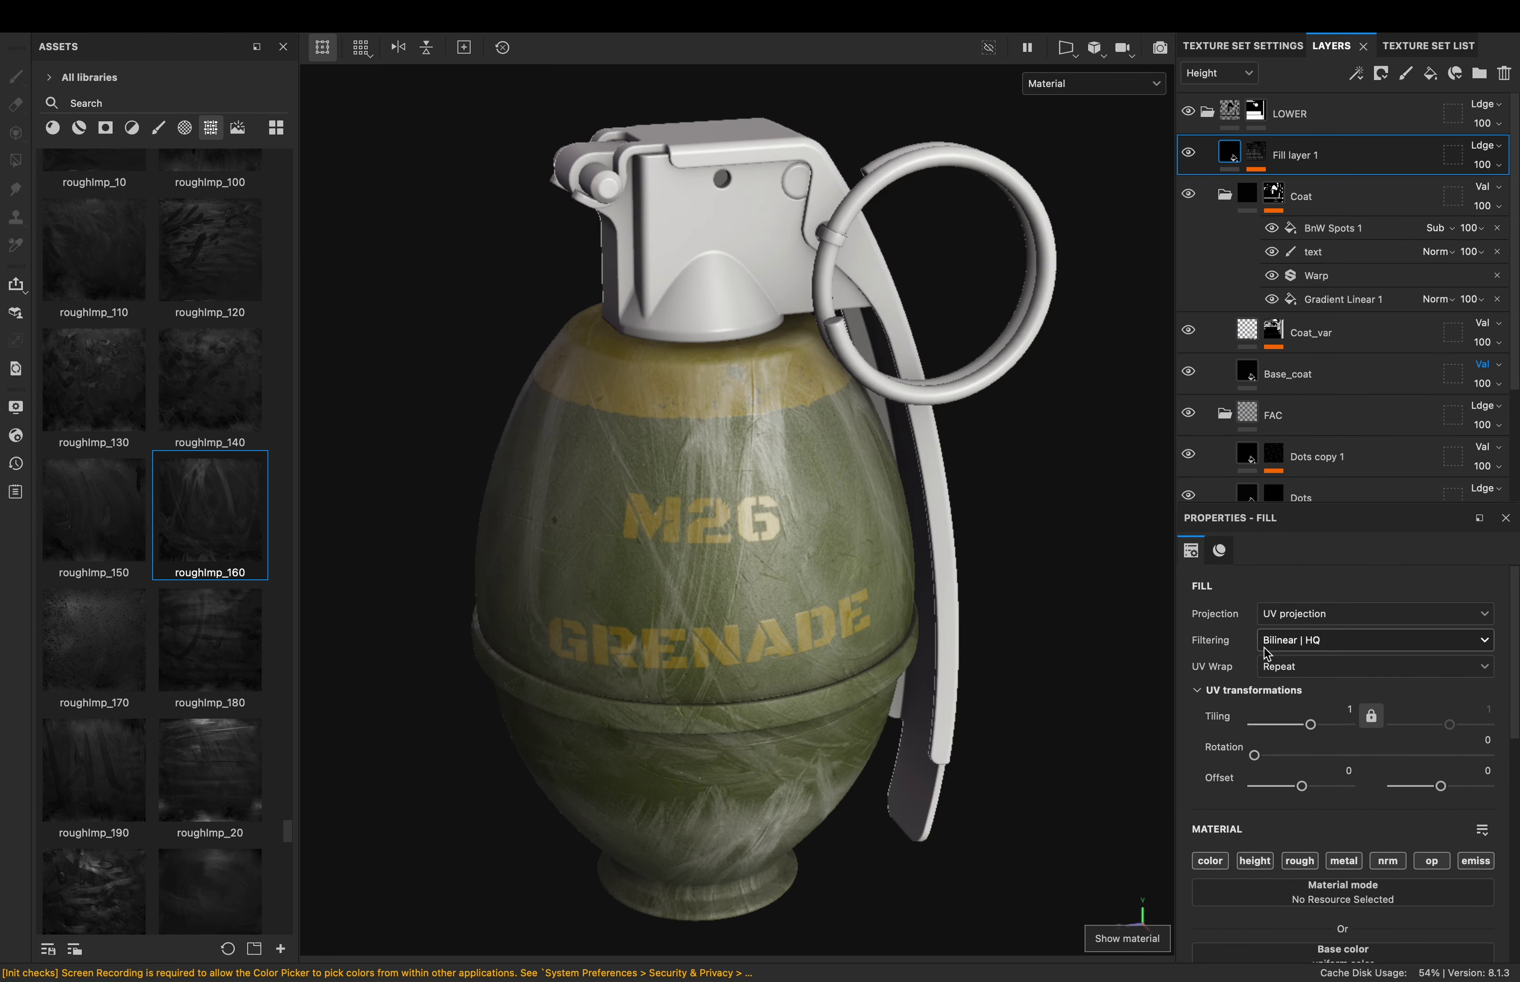
right_click(1256, 155)
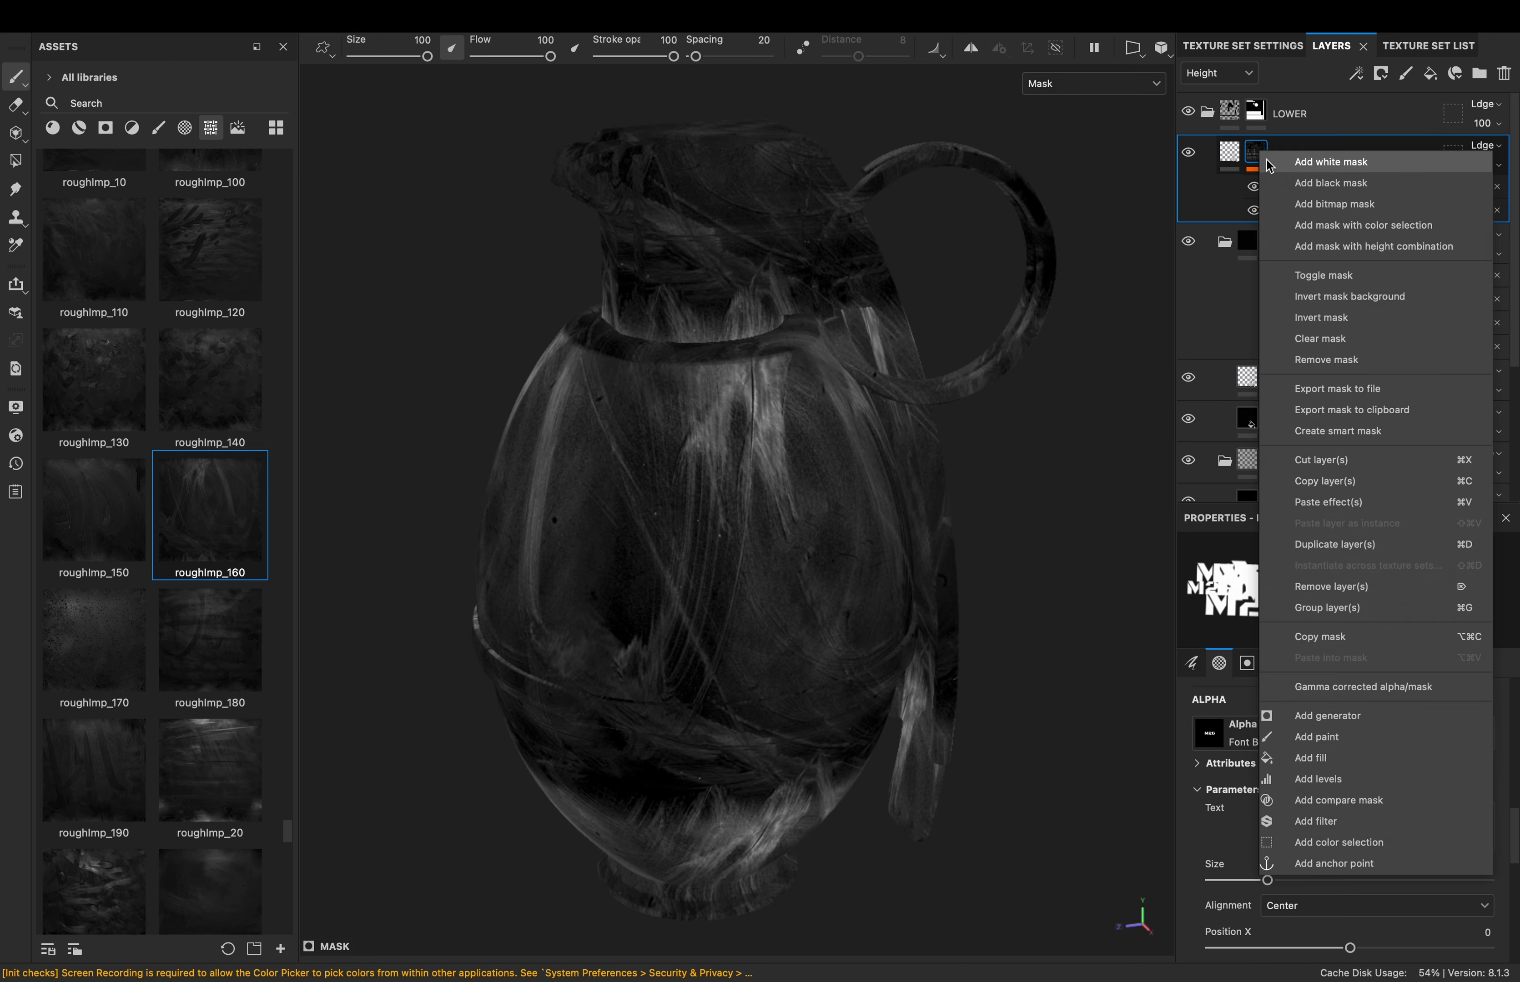
left_click(1302, 806)
left_click(1292, 651)
Enable colour and eyedrop the grenade's olive coat as the layer's base colour
left_click(1229, 156)
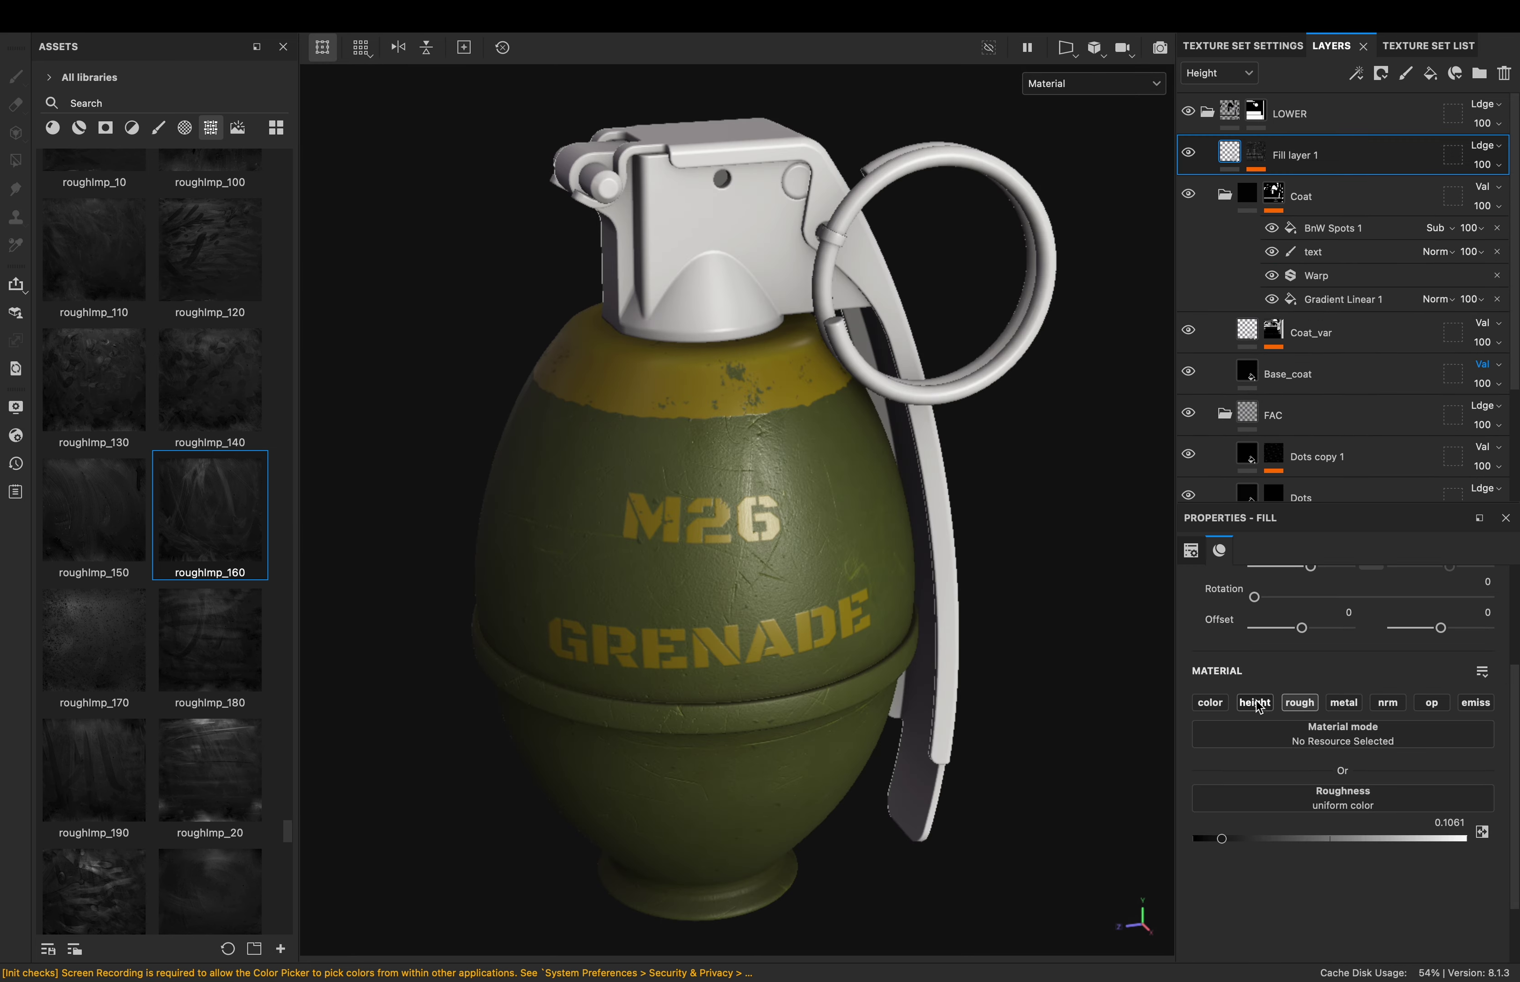
left_click(1210, 703)
left_click(1271, 826)
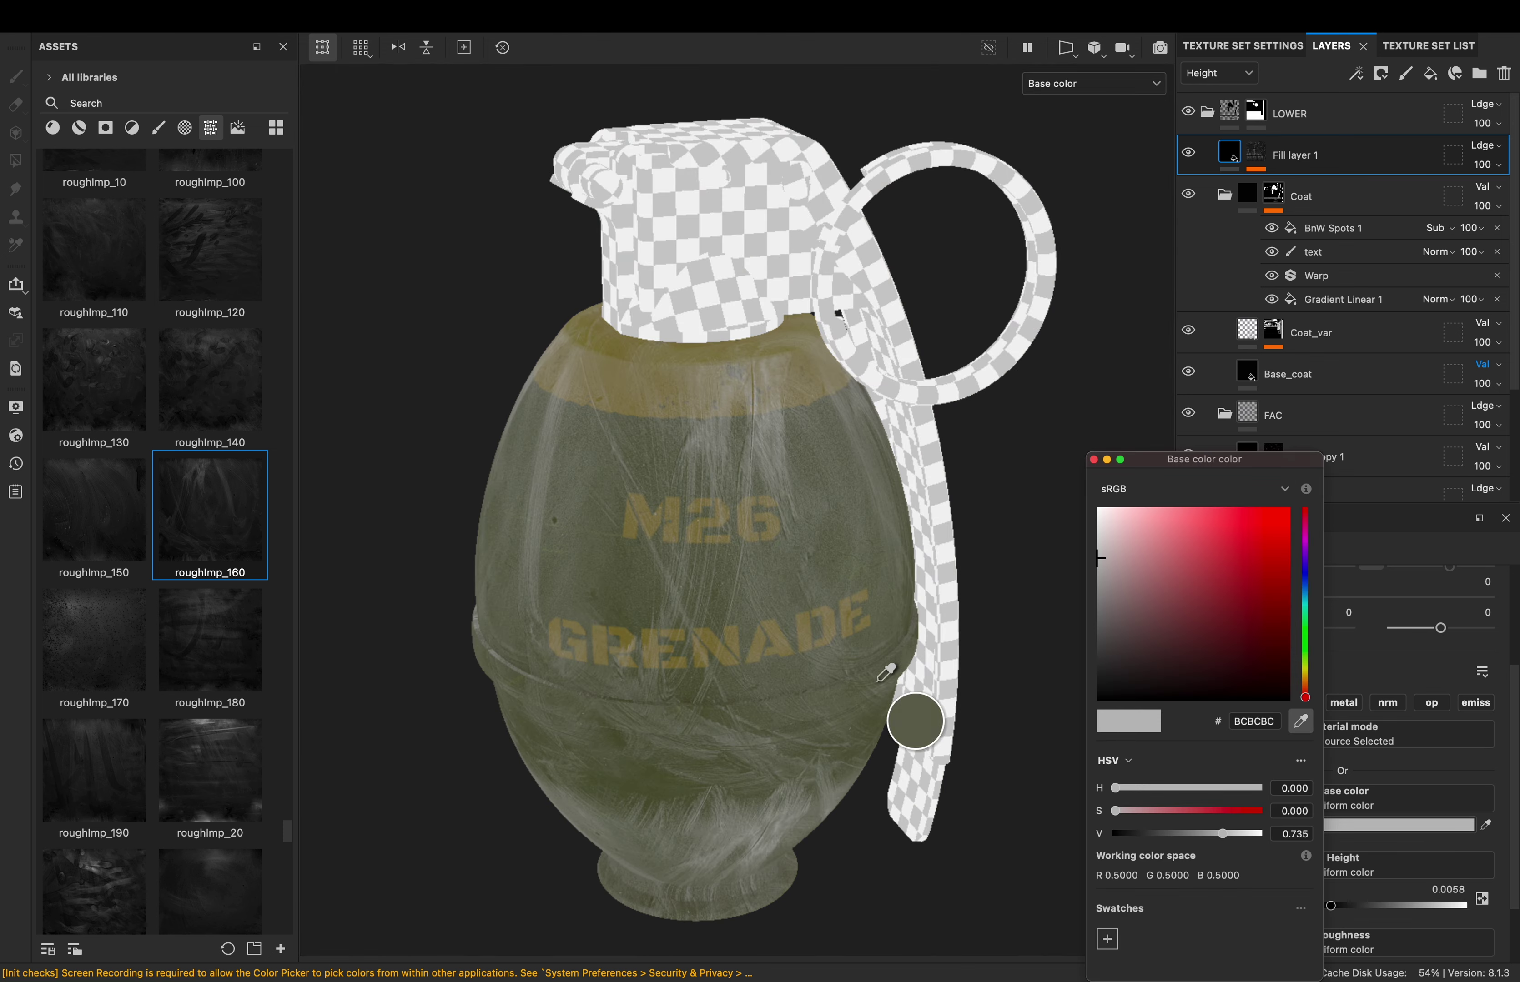
left_click(1154, 633)
key("Escape")
Rename Fill layer 1 to fp
key("m")
double_click(1295, 155)
type("fp")
right_click(1277, 155)
left_click(1244, 240)
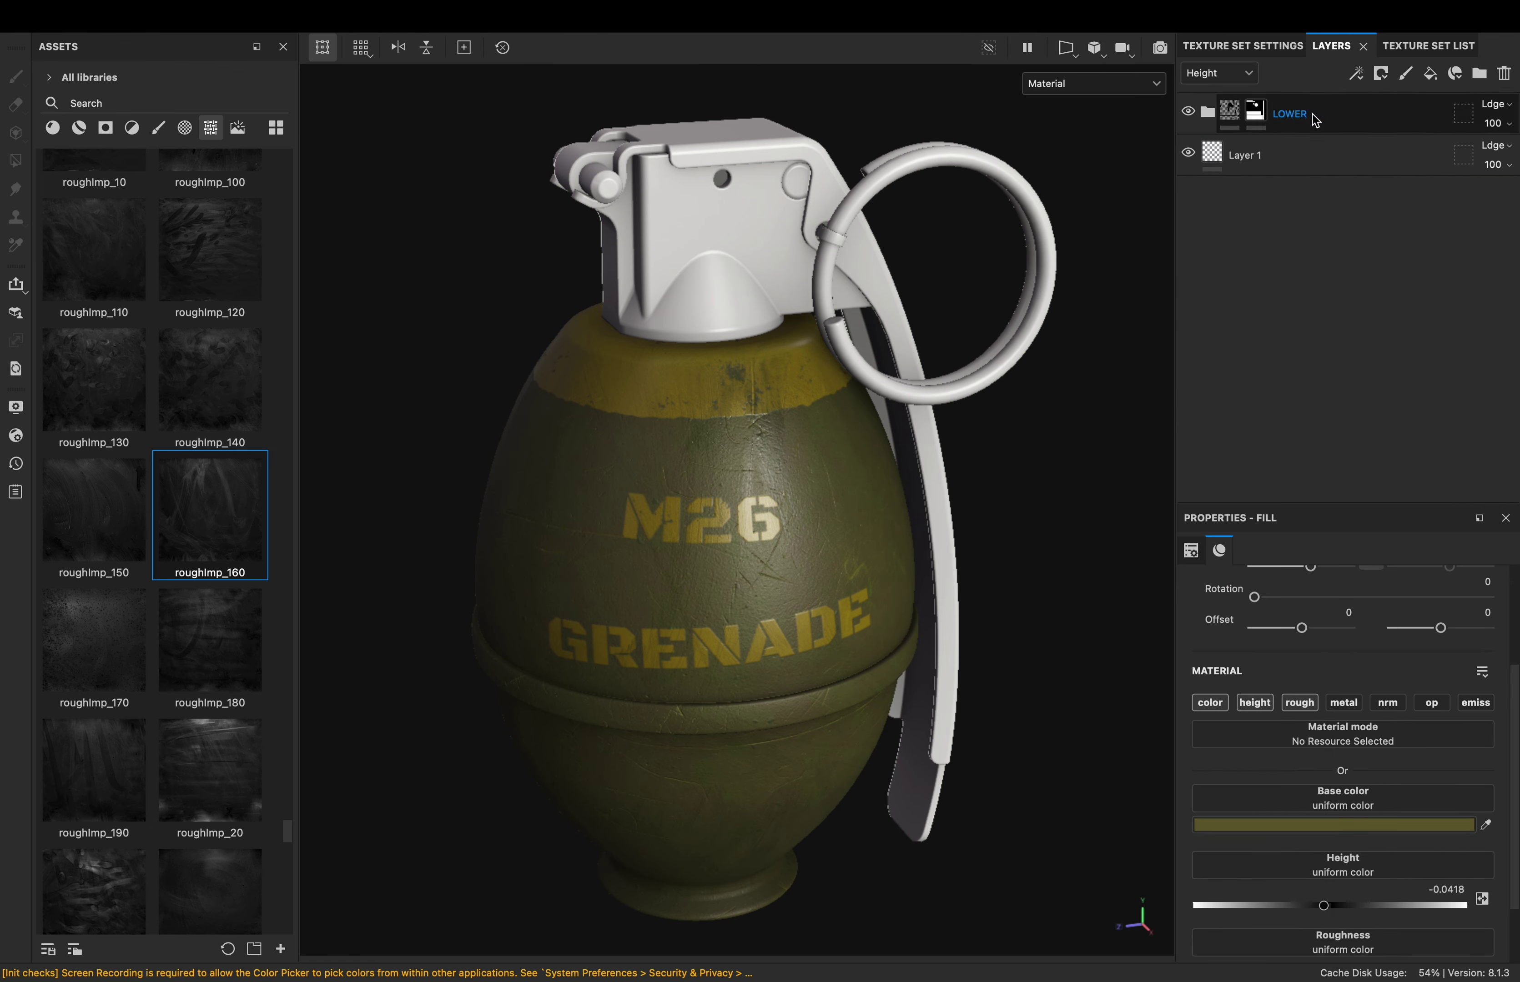
Black-mask the Upper folder and make its Base a mid-grey metal with roughness about 0.58
left_click(1310, 155)
right_click(1277, 115)
left_click(1335, 125)
left_click(1300, 703)
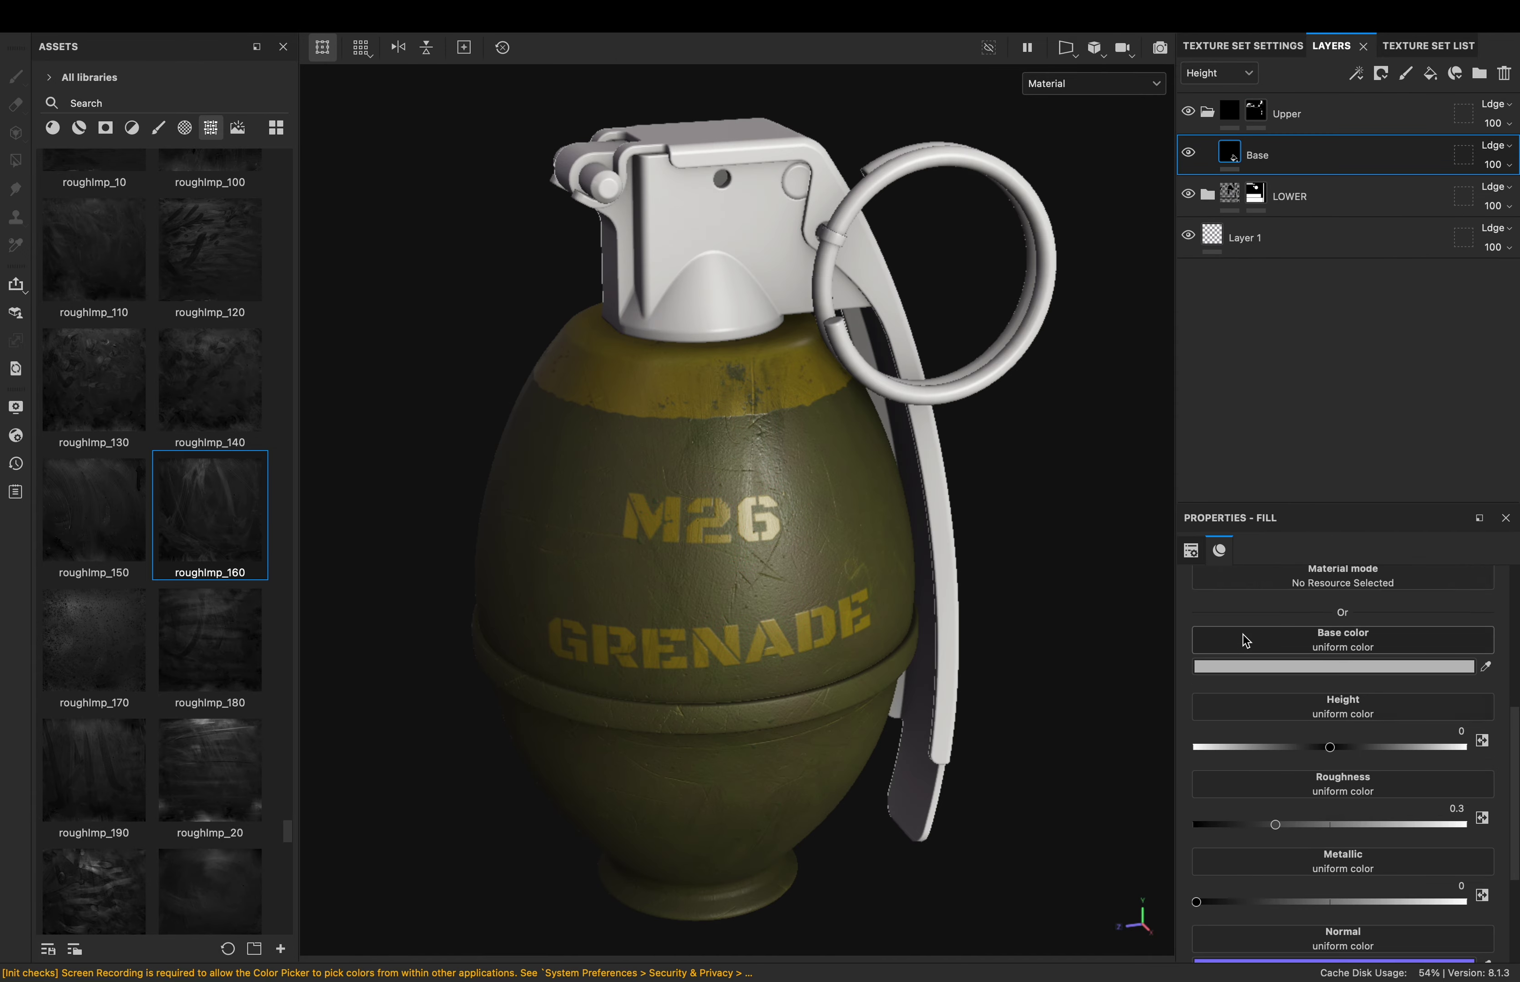
left_click(1343, 752)
left_click_drag(1217, 834, 1189, 834)
left_click(1300, 617)
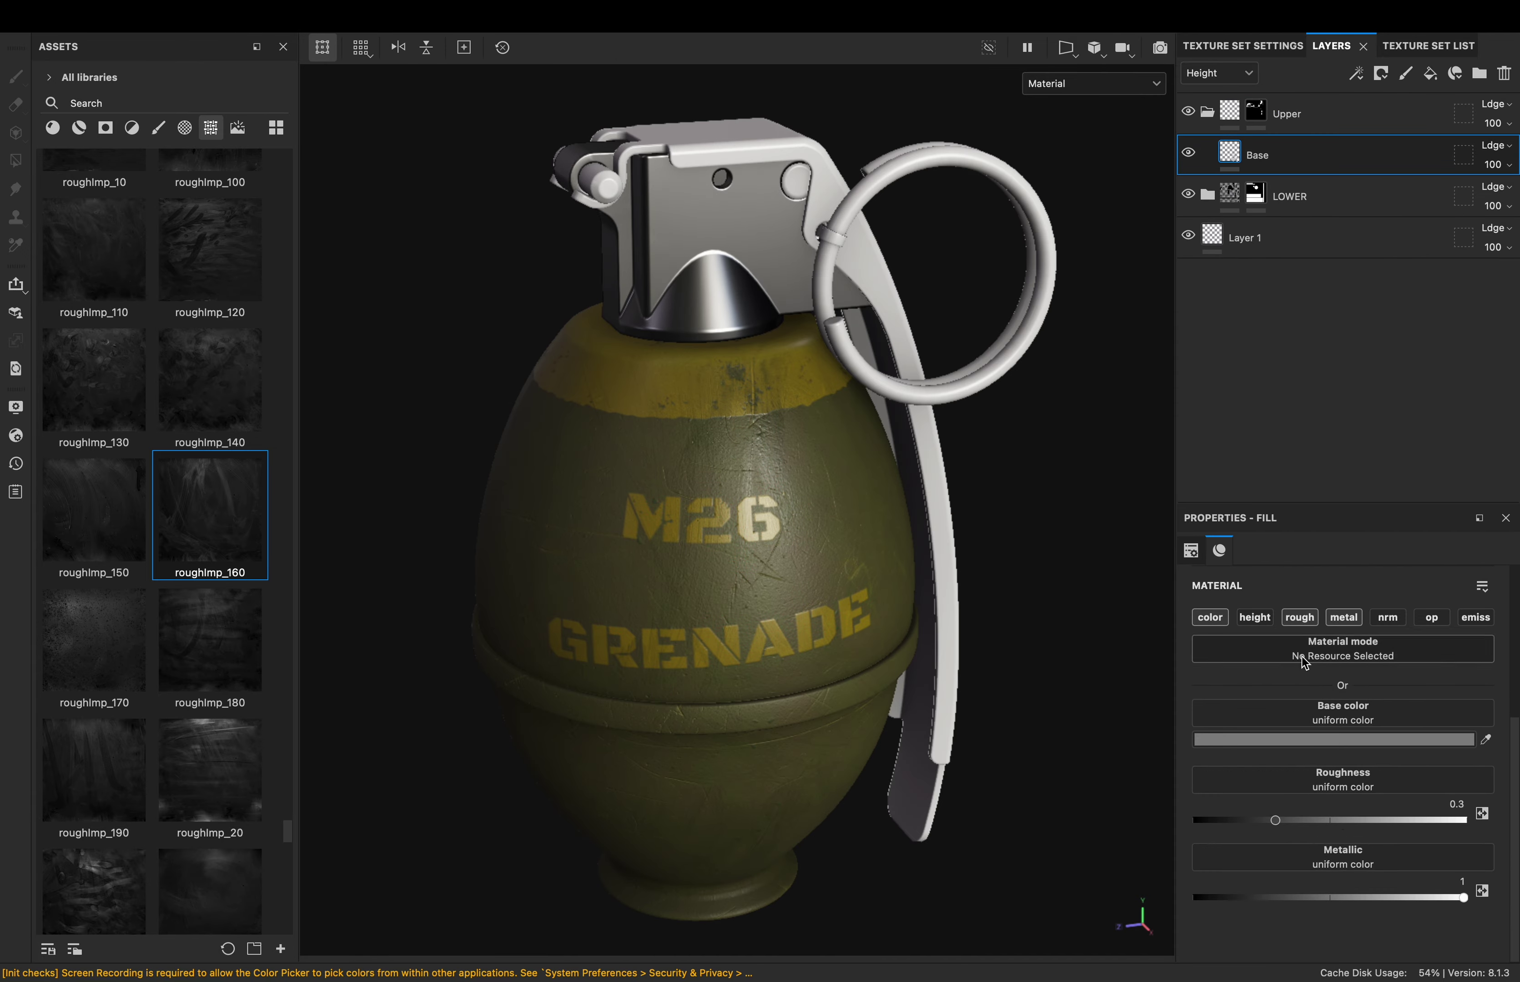
left_click(1351, 820)
Add MatFinish Galvanized with reduced flake scale and flake intensity
left_click(131, 128)
scroll(153, 511, "down", 5)
mouse_move(94, 237)
left_mouse_down()
mouse_move(1331, 245)
mouse_move(1328, 136)
left_mouse_up()
left_click_drag(1354, 727, 1255, 725)
left_click_drag(1350, 764, 1235, 763)
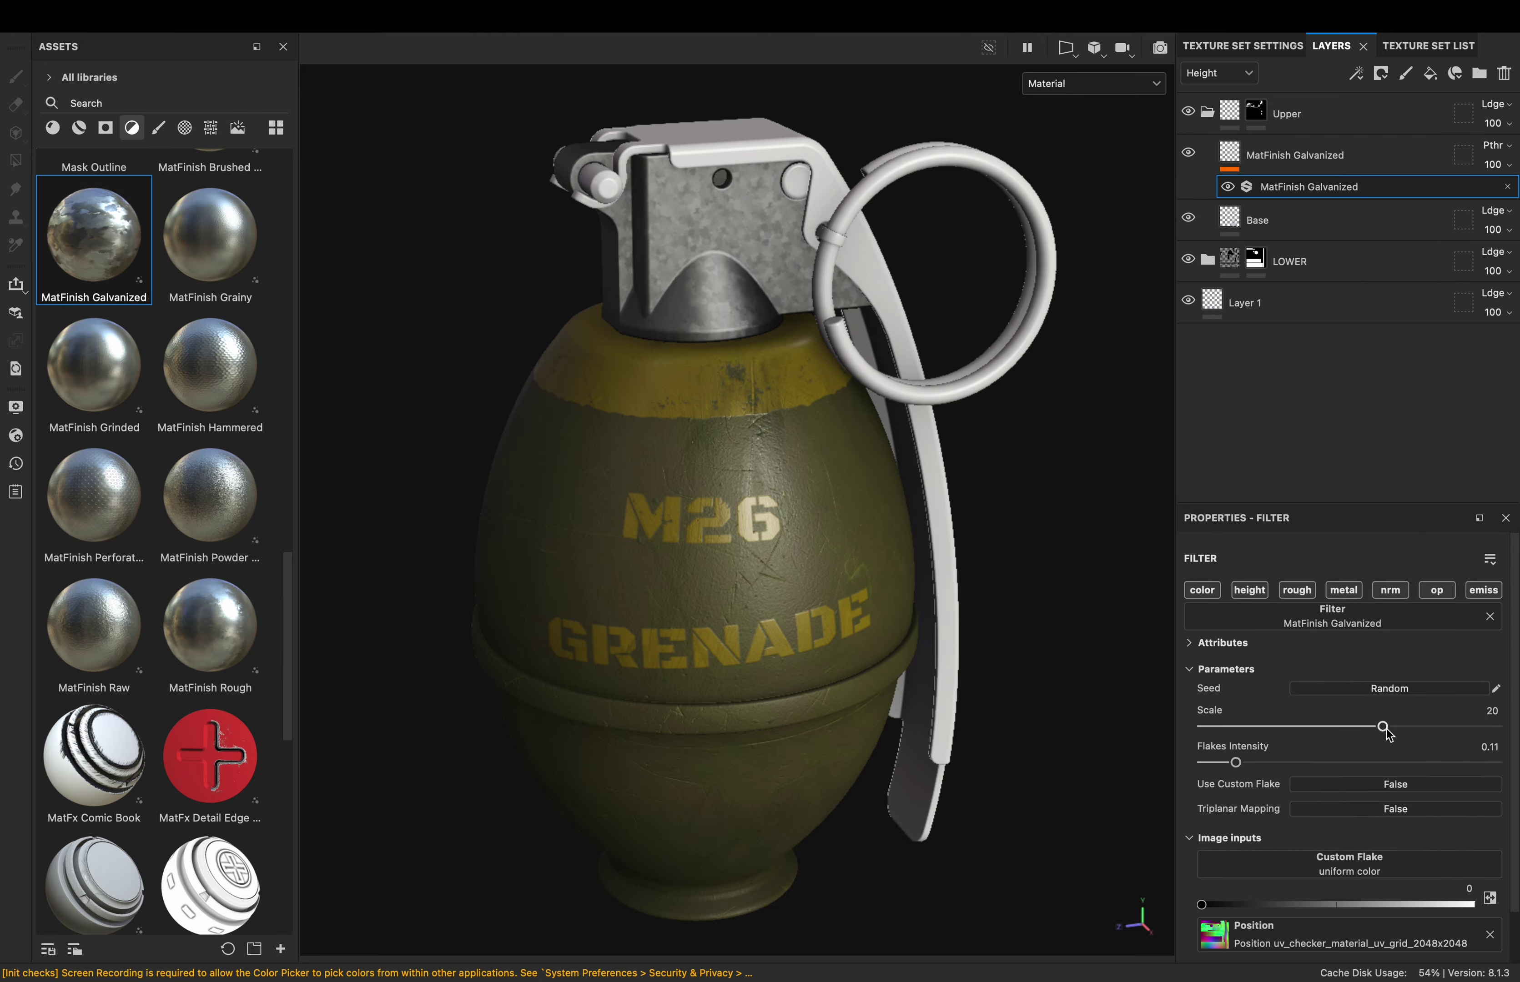
Add a grime fill layer masked by 08_desposits_dust, tri-planar, with adjusted tiling
right_click(1348, 165)
left_click(1347, 163)
left_click(210, 128)
left_click_drag(210, 543, 1341, 785)
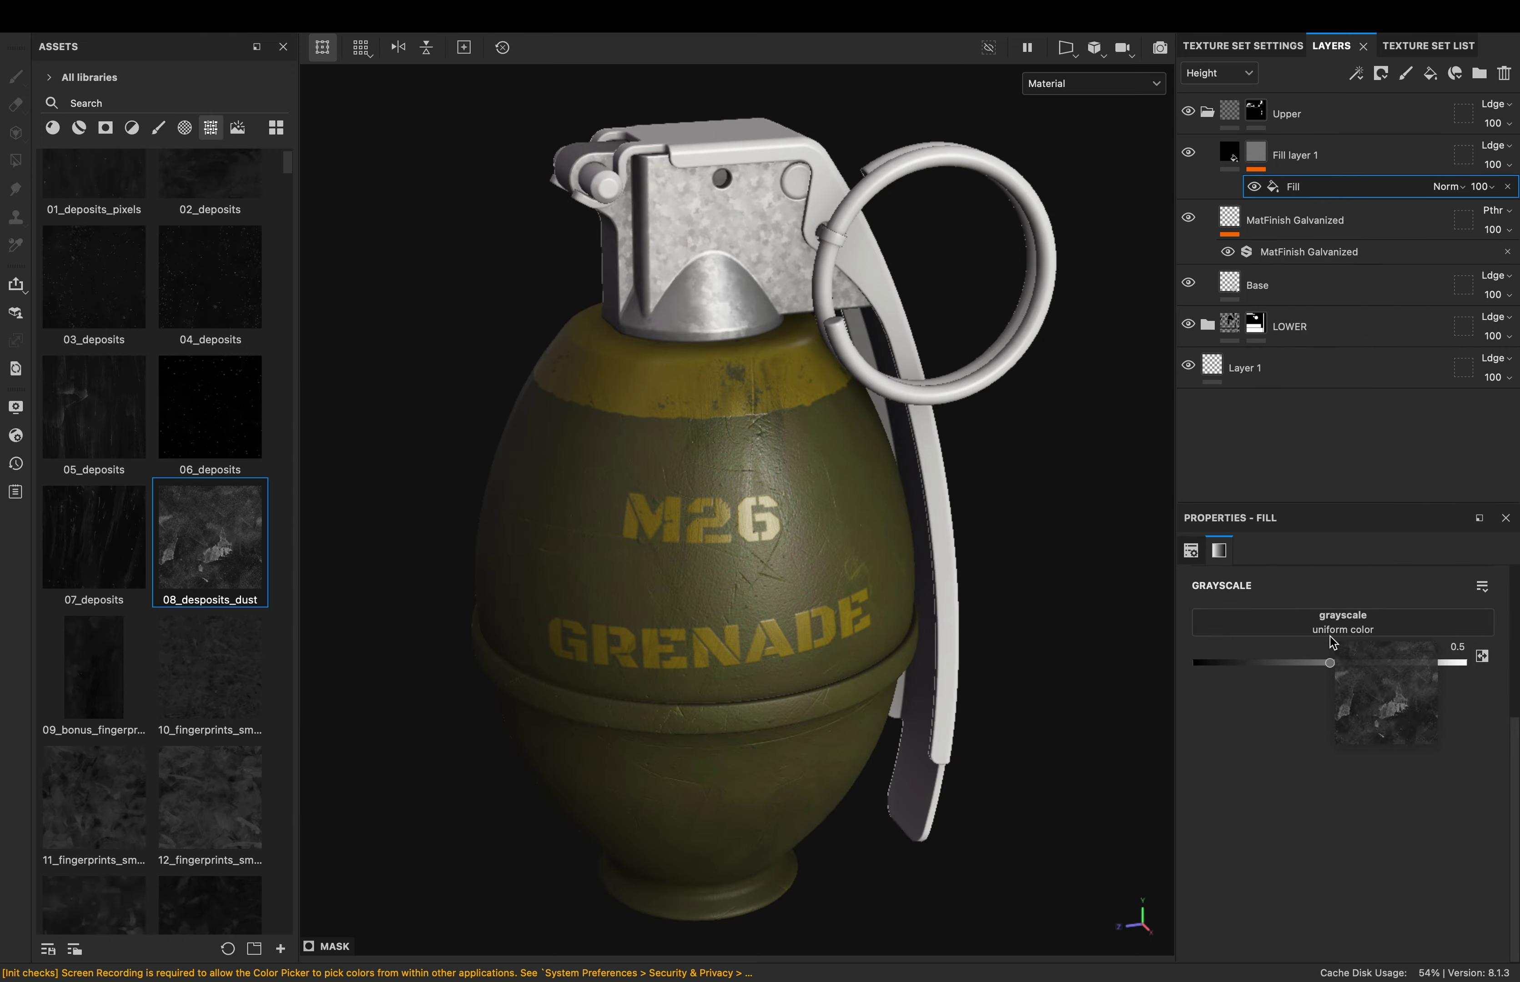
left_click_drag(1261, 640, 1318, 640)
scroll(1320, 647, "up", 3)
left_click(1373, 614)
left_click(1296, 652)
mouse_move(1348, 782)
left_mouse_down()
mouse_move(1306, 782)
mouse_move(1306, 811)
left_mouse_up()
Give the grime layer a dark brown colour and rename it G1
left_click(1309, 155)
scroll(1405, 734, "down", 3)
left_click(1399, 825)
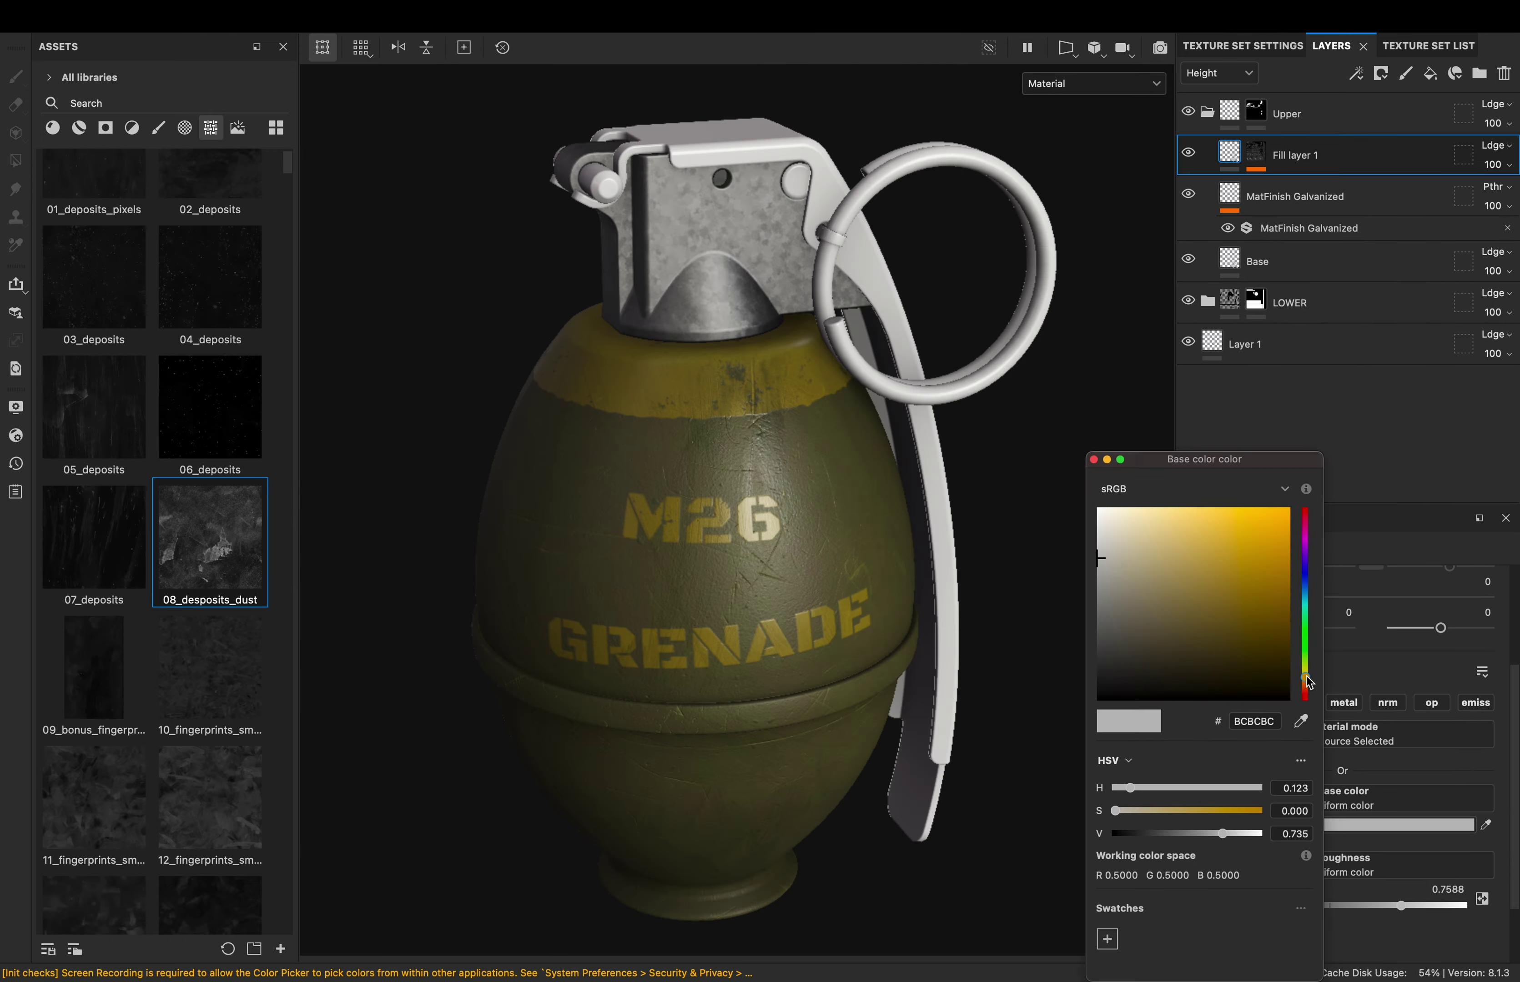
left_click_drag(1168, 594, 1143, 620)
double_click(1295, 158)
Duplicate G1 as G2 and mask it with 28_metal_castIron plus Levels
key("ctrl+d")
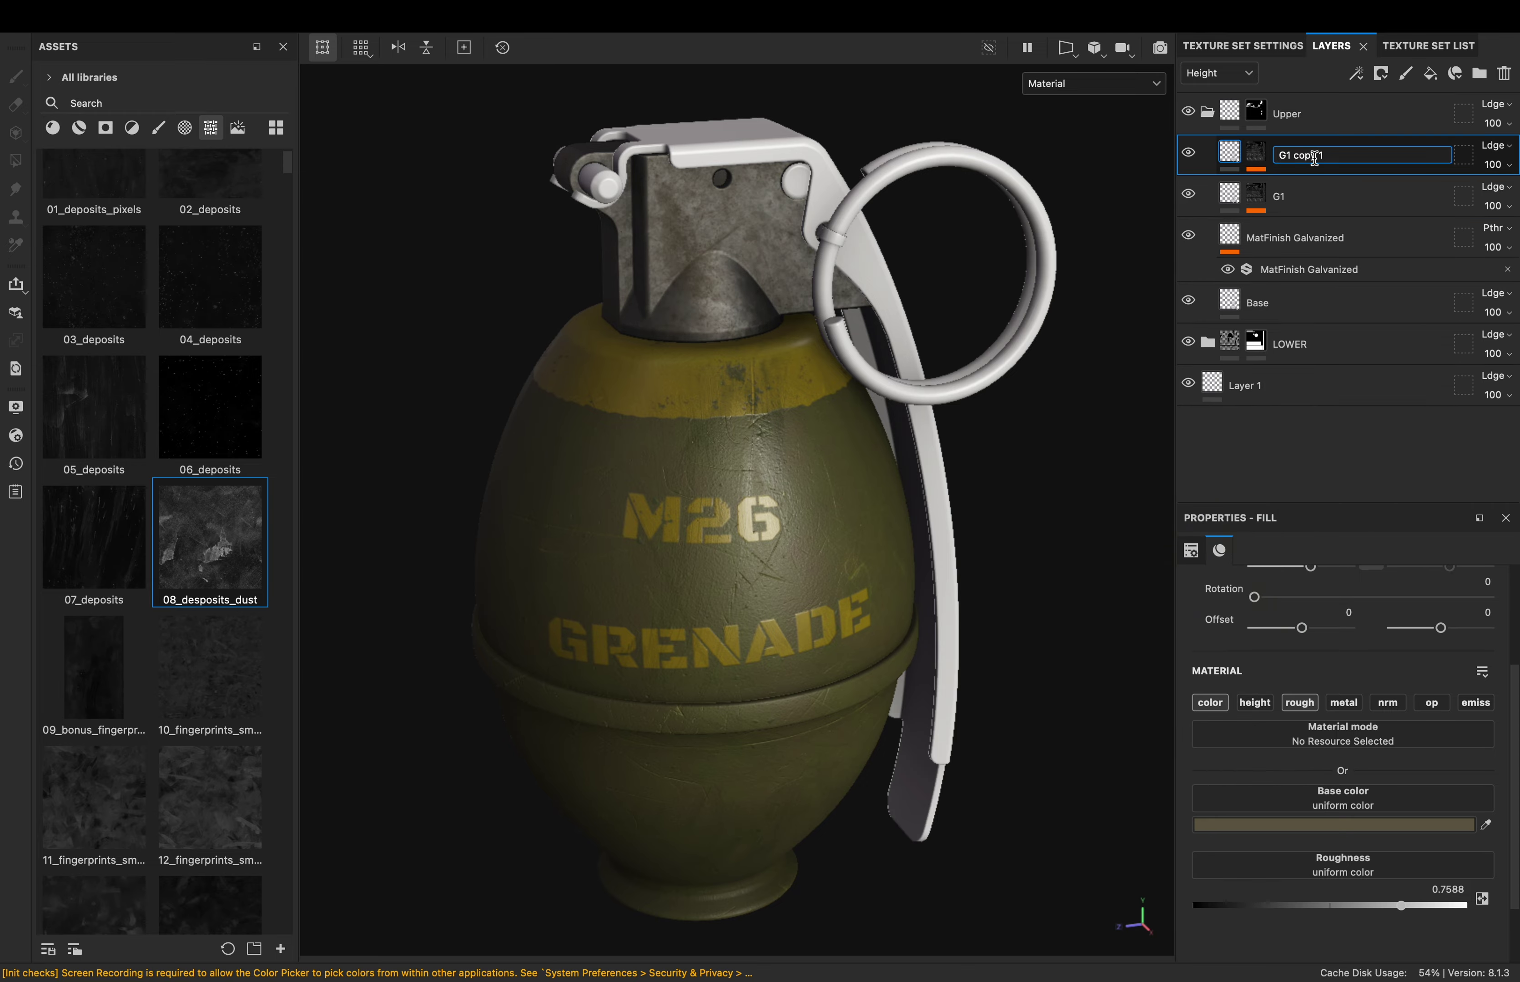
key("Return")
scroll(153, 447, "down", 10)
left_click_drag(210, 638, 1341, 769)
left_click(1256, 156, "alt")
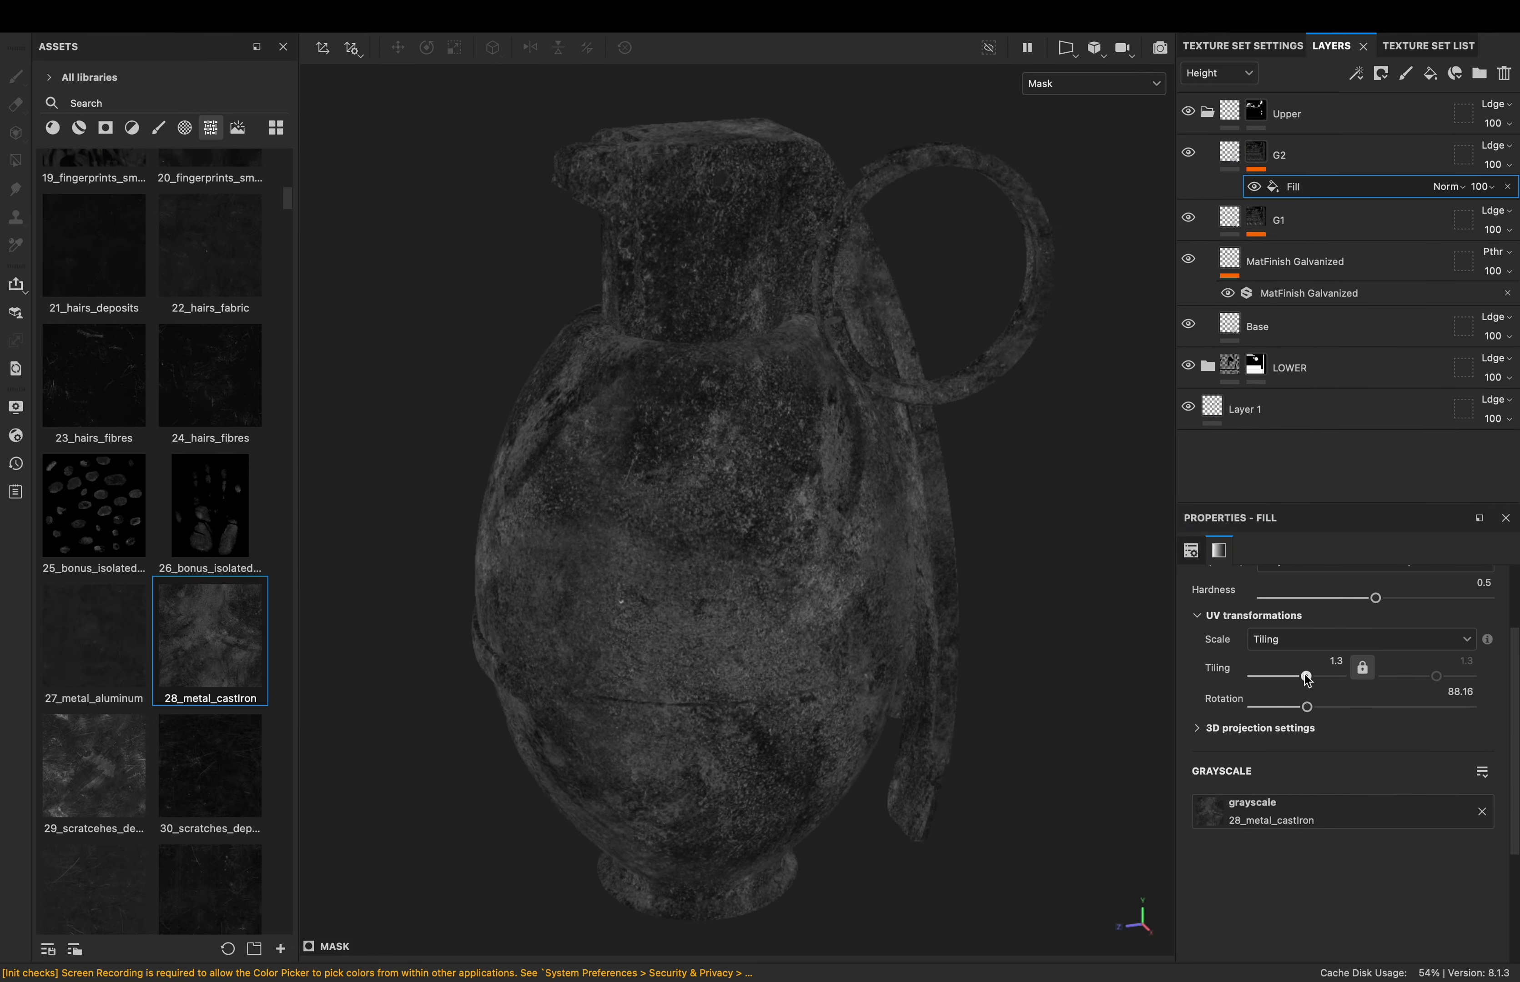
left_click(1357, 74)
Set G2's base colour to a darker brown
left_click(1229, 155)
left_click(1398, 879)
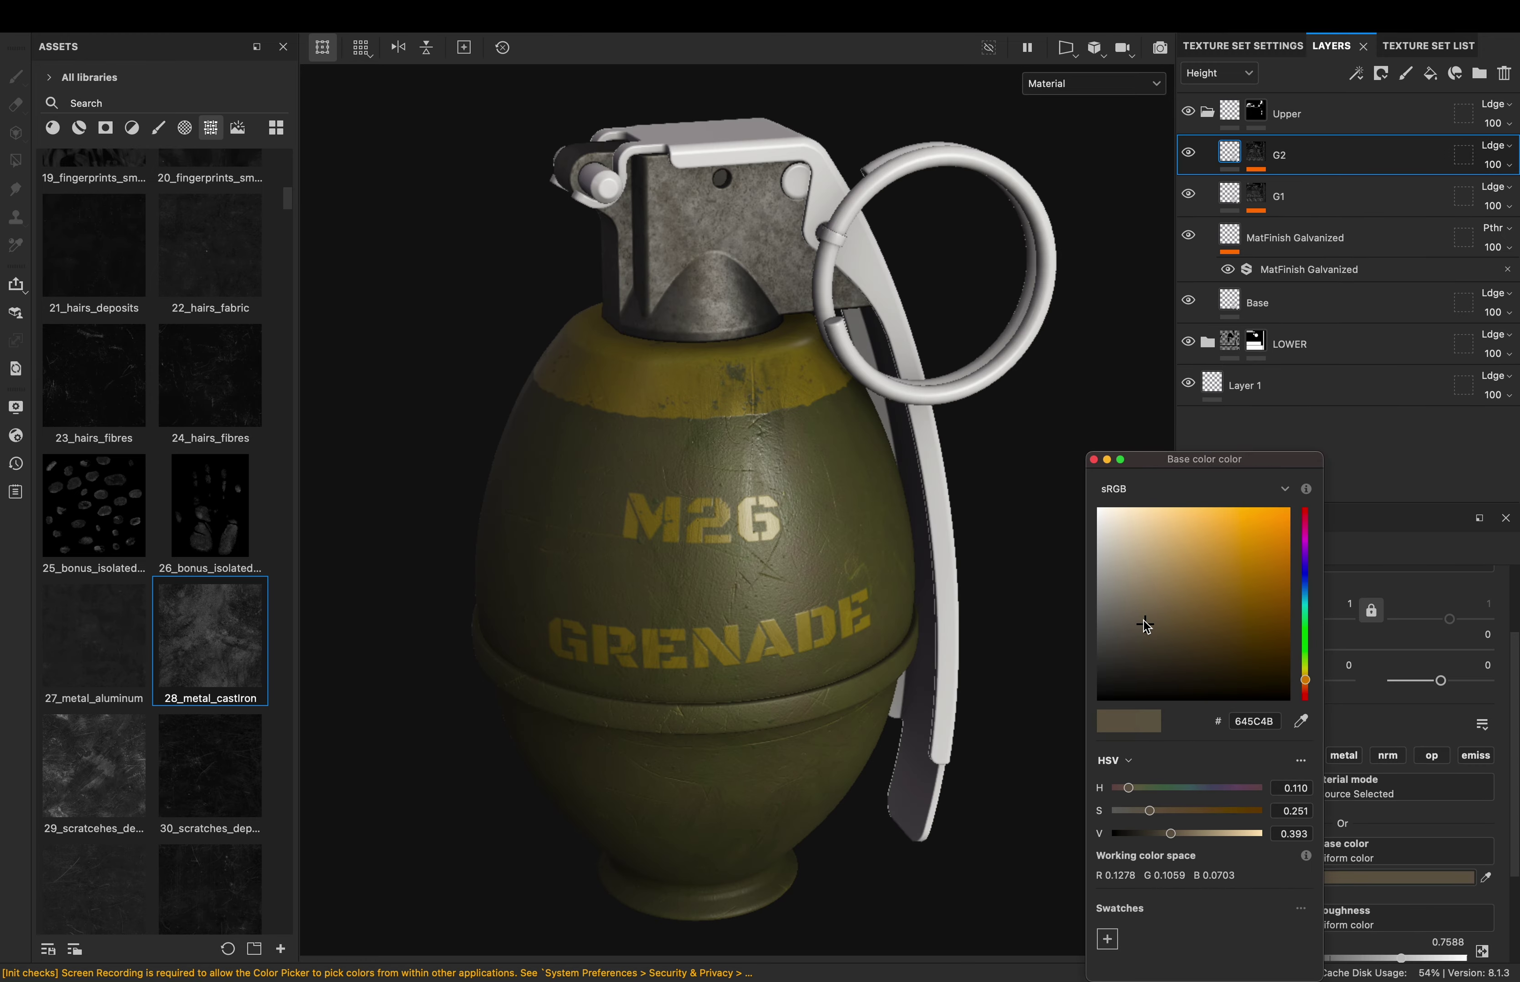
left_click_drag(1308, 679, 1306, 667)
left_click(1225, 661)
scroll(1277, 735, "down", 4)
left_click(1237, 196)
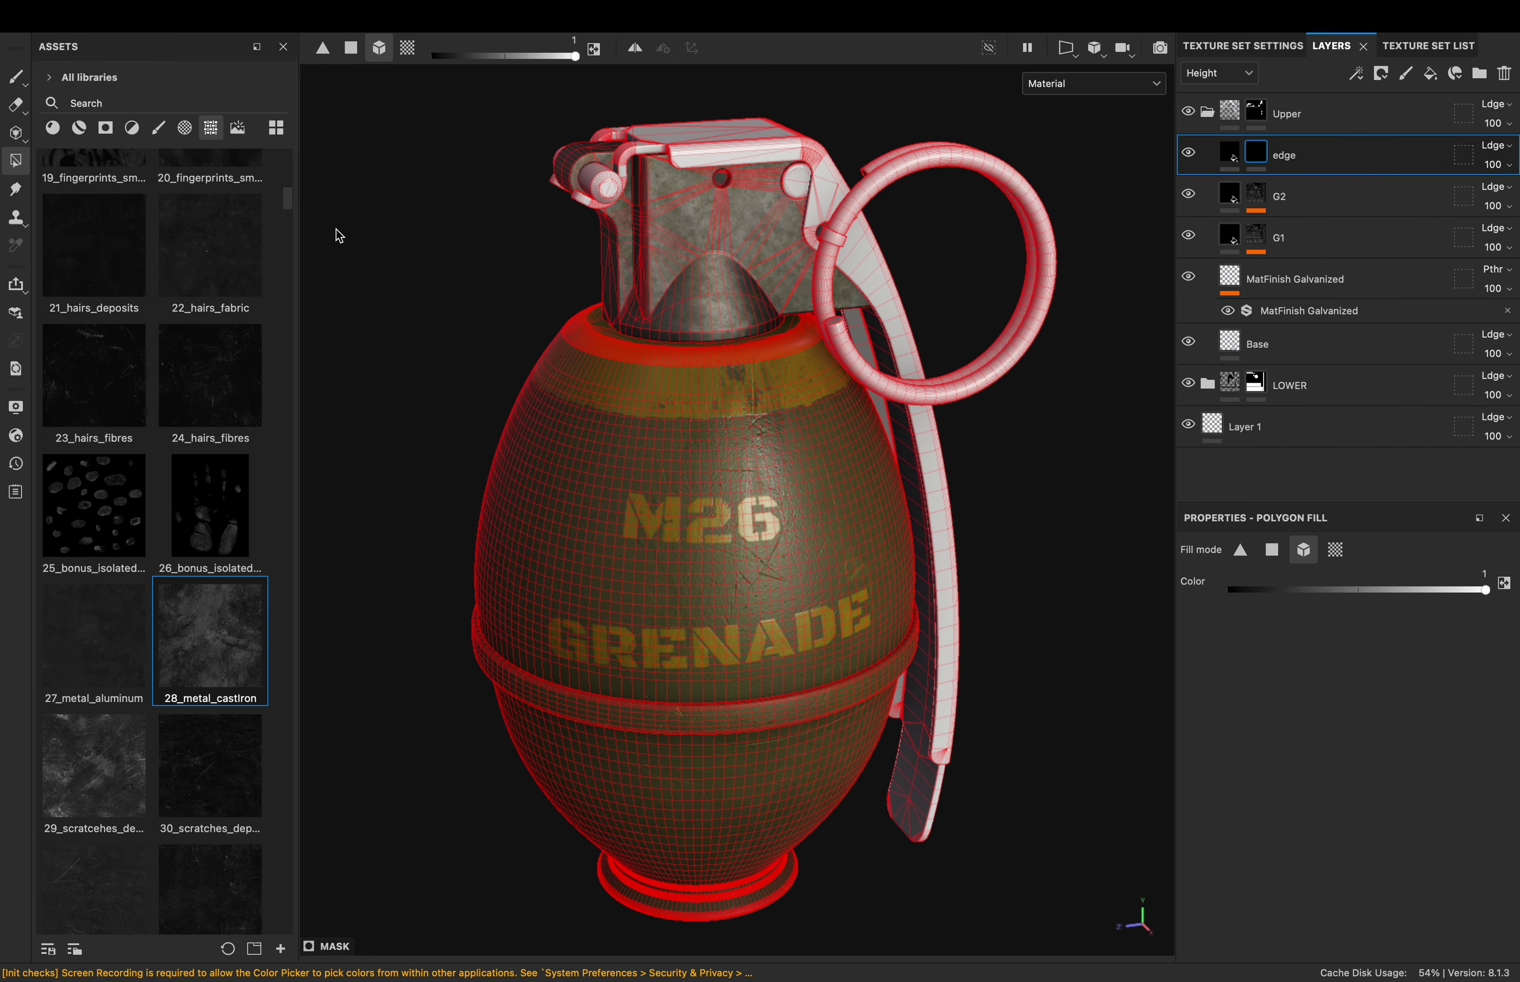
Mask the edge layer with Paint Subtle Scratches, darken it colour-only, and tweak its Levels
left_click_drag(210, 632, 1256, 155)
right_click(1255, 155)
left_click(1339, 773)
left_click(1333, 739)
left_click(1301, 618)
left_click(1256, 154, "alt")
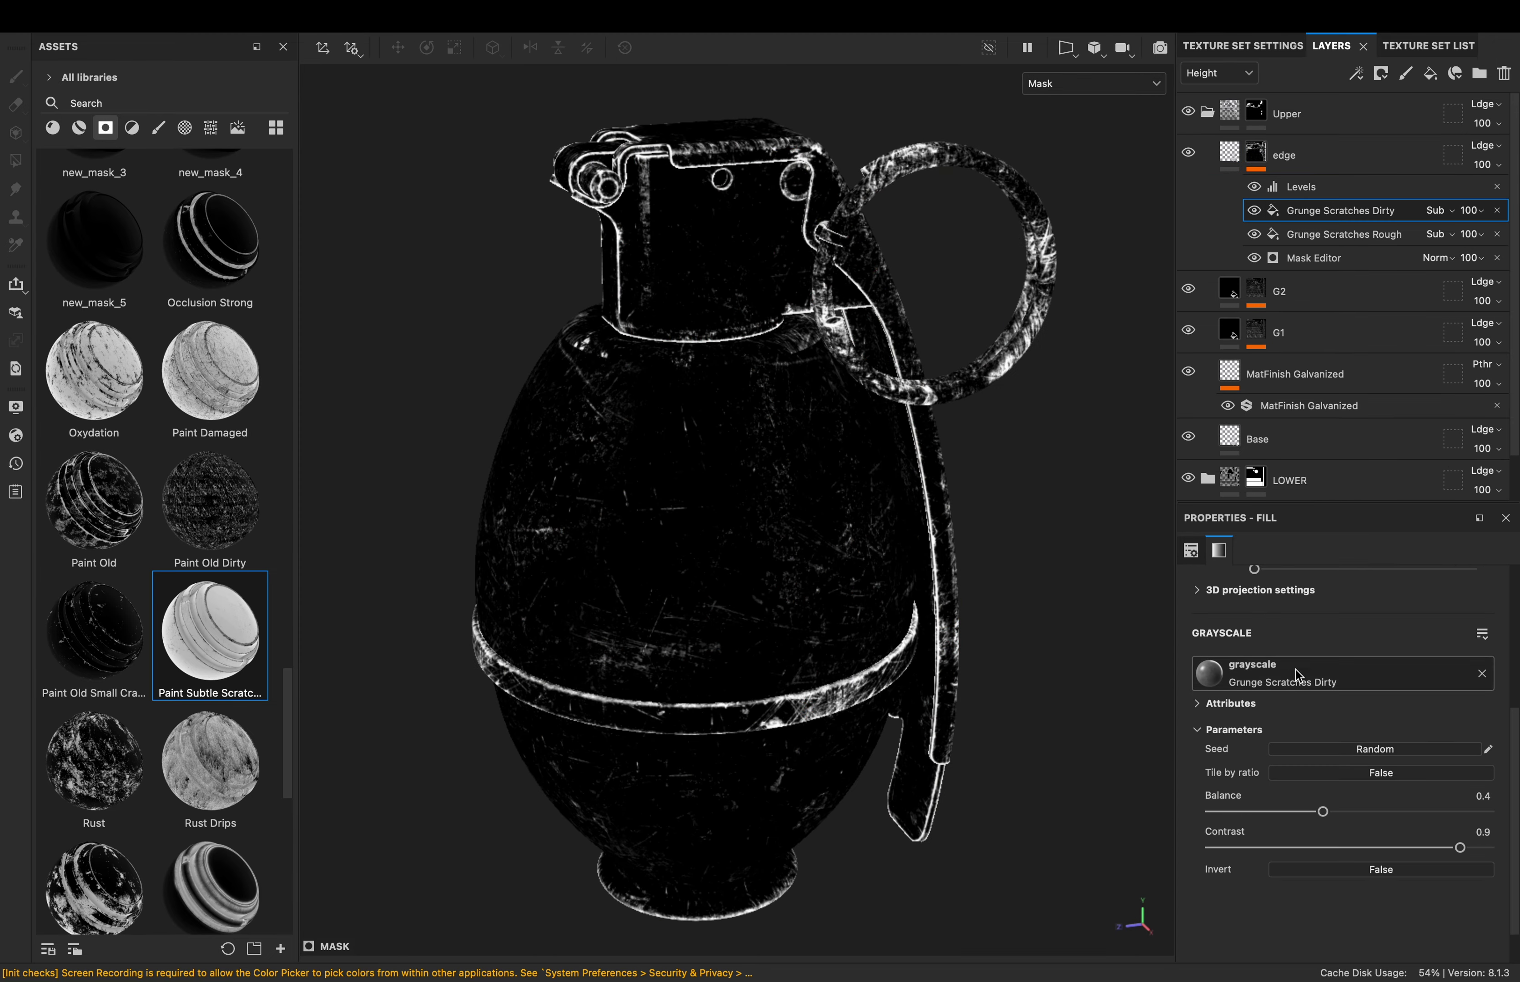
left_click(1313, 258)
left_click(1301, 187)
key("m")
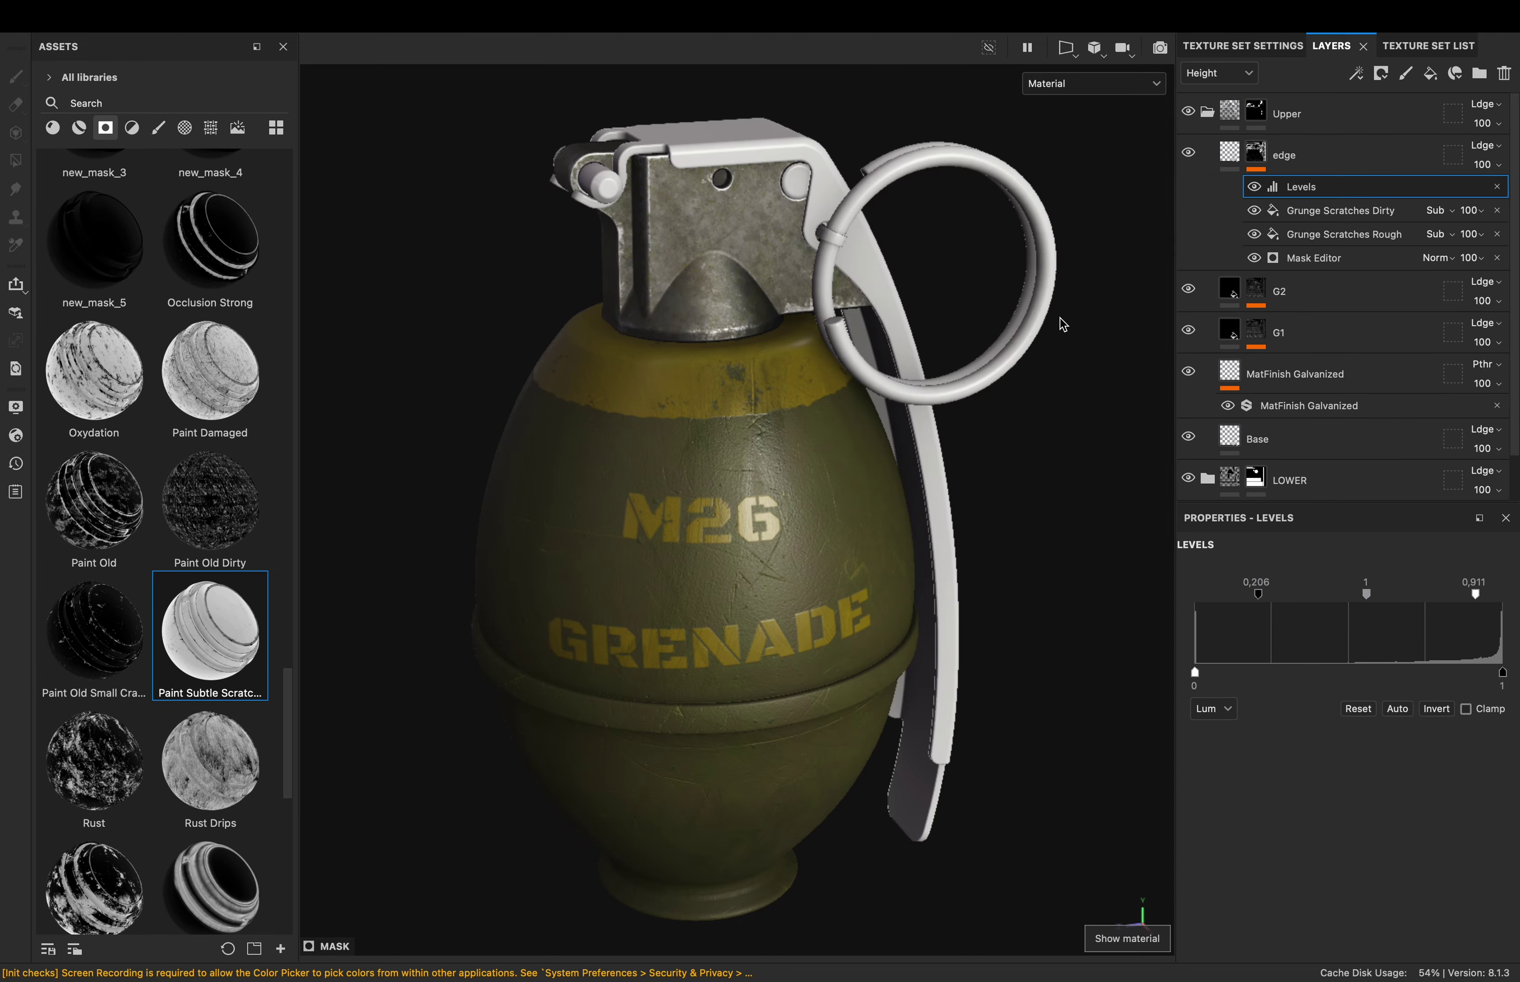
Add a black-masked fill layer using the Dust Occlusion mask and set its colour
left_click(1430, 73)
left_click(1381, 72)
left_click(1271, 185)
type("ocl")
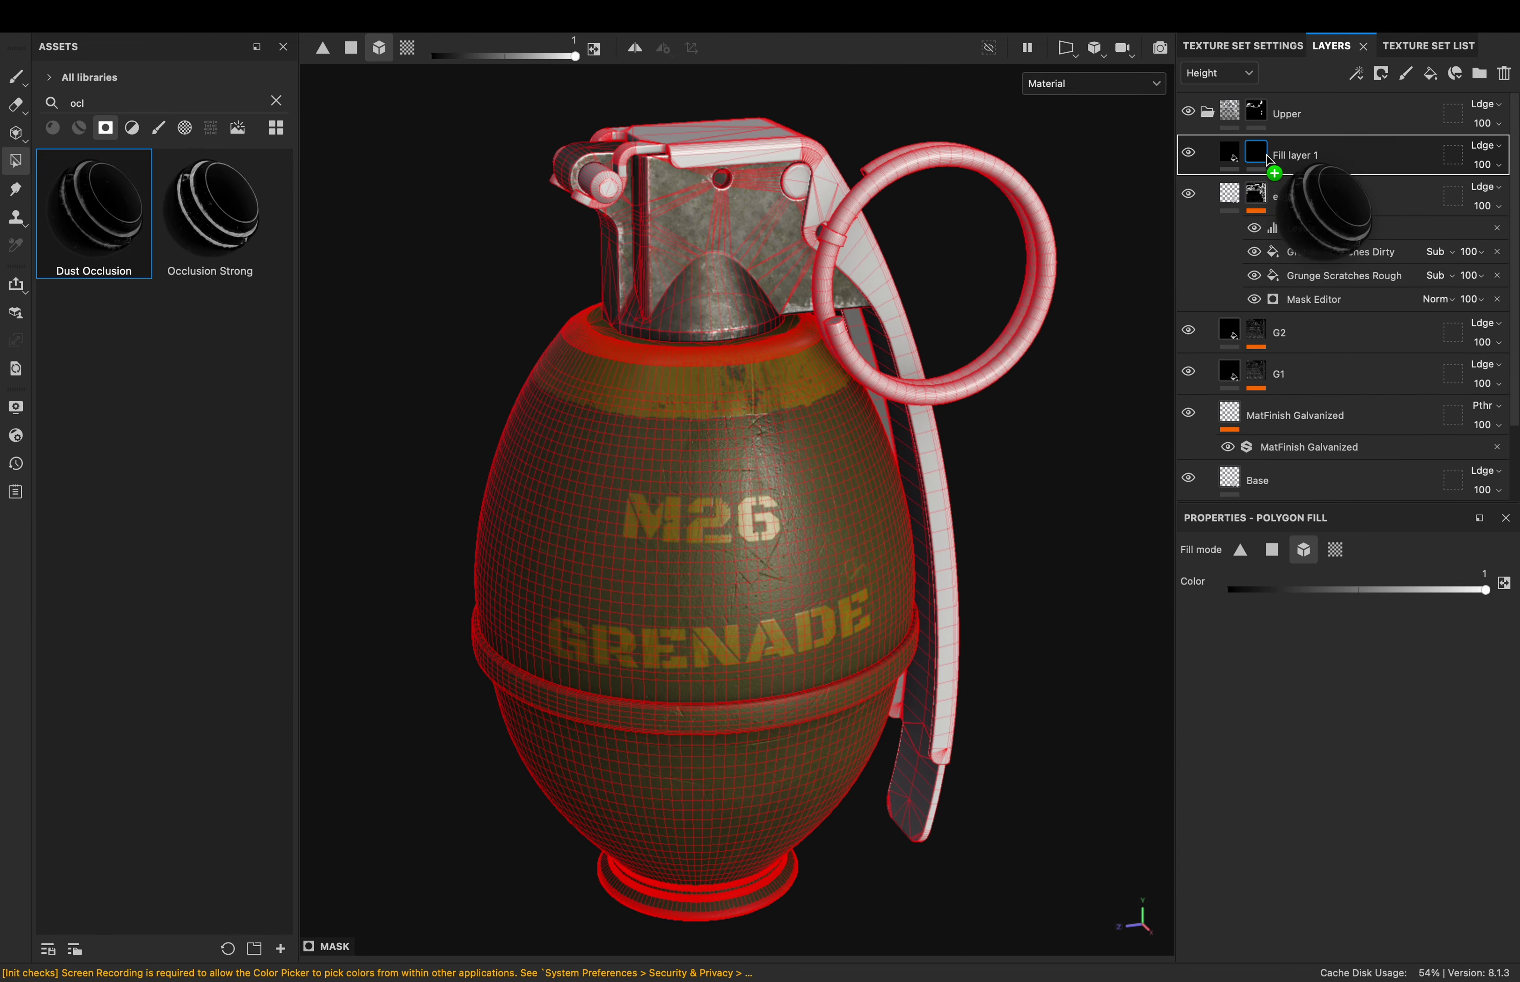
left_click_drag(93, 210, 1256, 154)
left_click(1399, 739)
key("Escape")
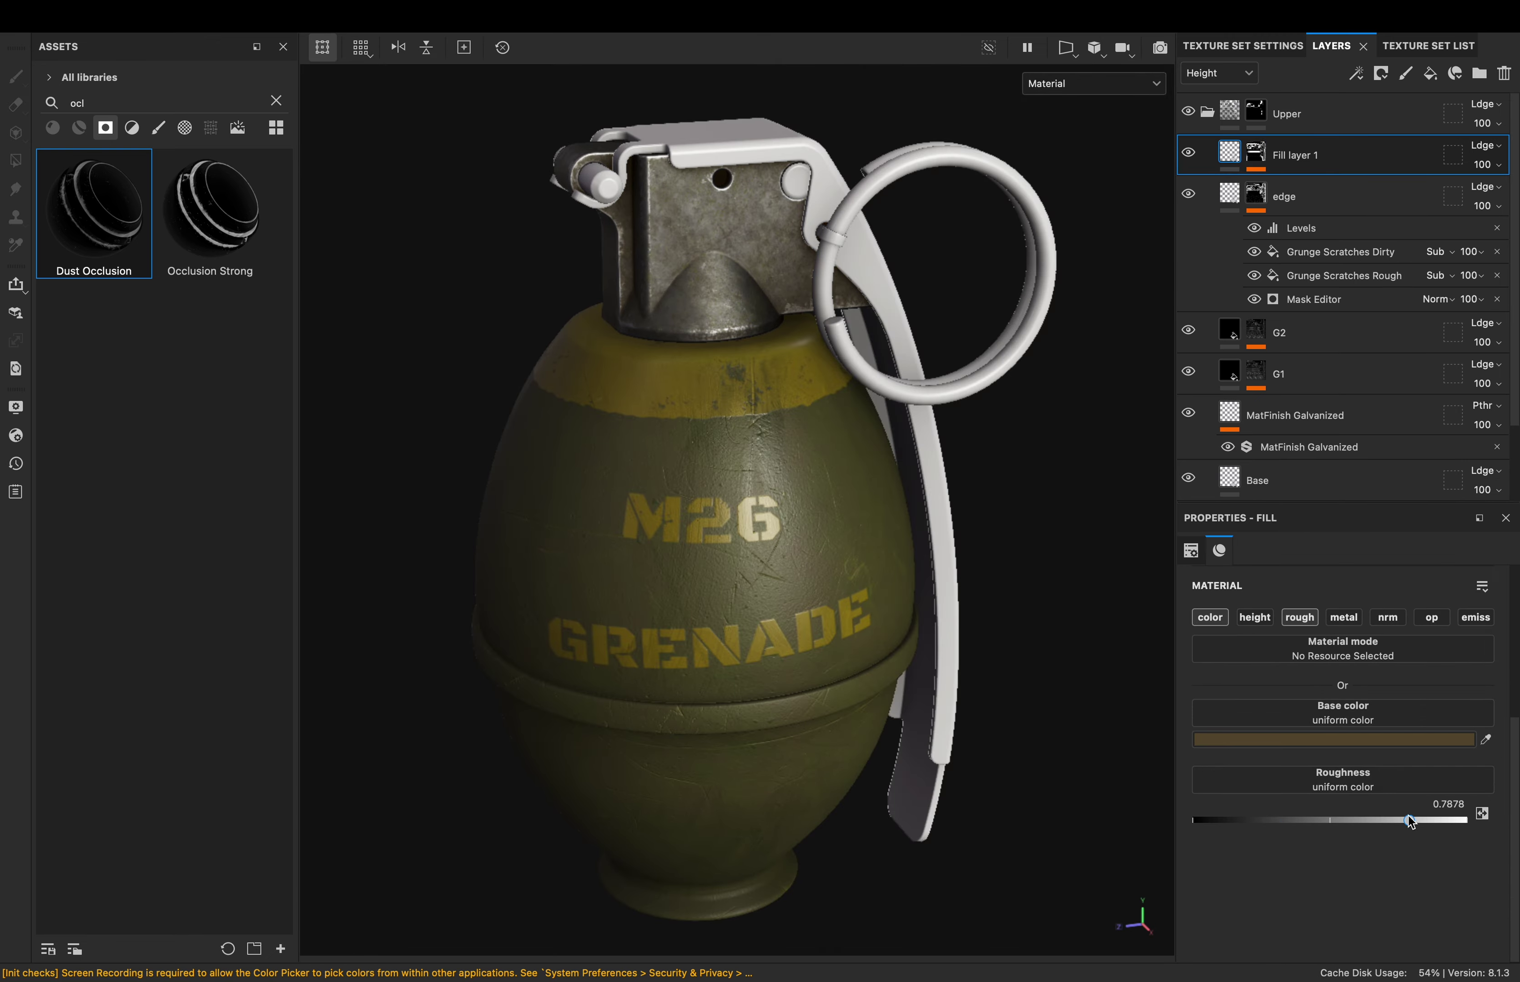
Collapse the Upper folder and create a new folder named Ring
scroll(1316, 465, "up", 3)
left_click(1207, 112)
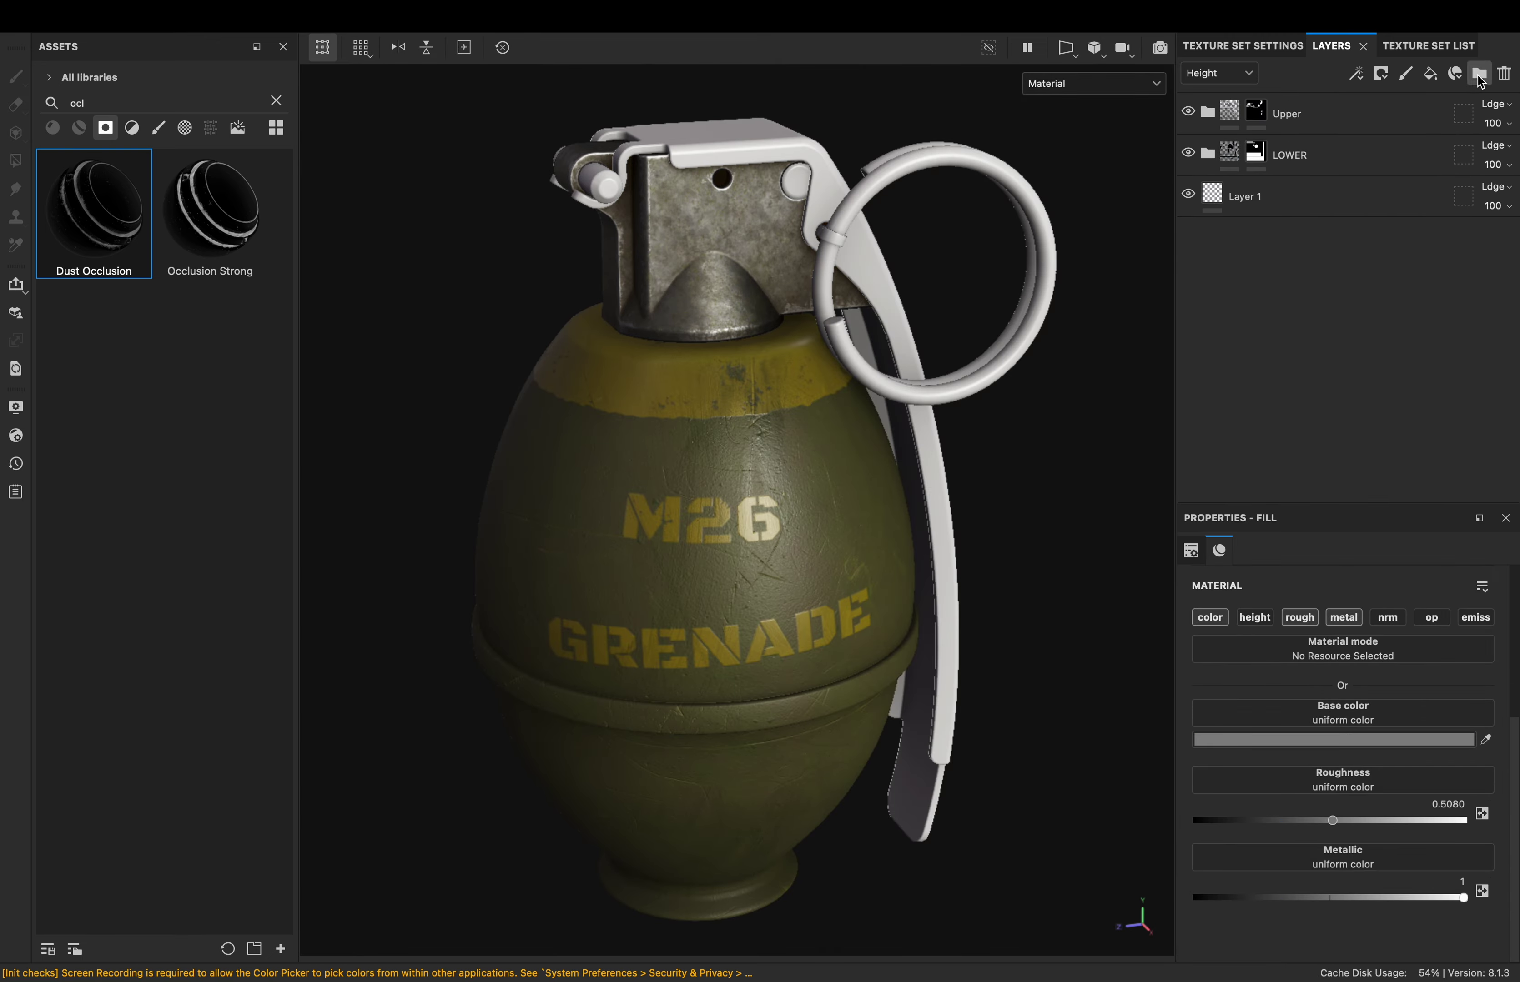
left_click(1481, 74)
double_click(1261, 114)
type("Ring")
key("Return")
Add a metal fill in the Ring folder and apply MatFinish Powder Coated
left_click(1430, 74)
left_click(1398, 739)
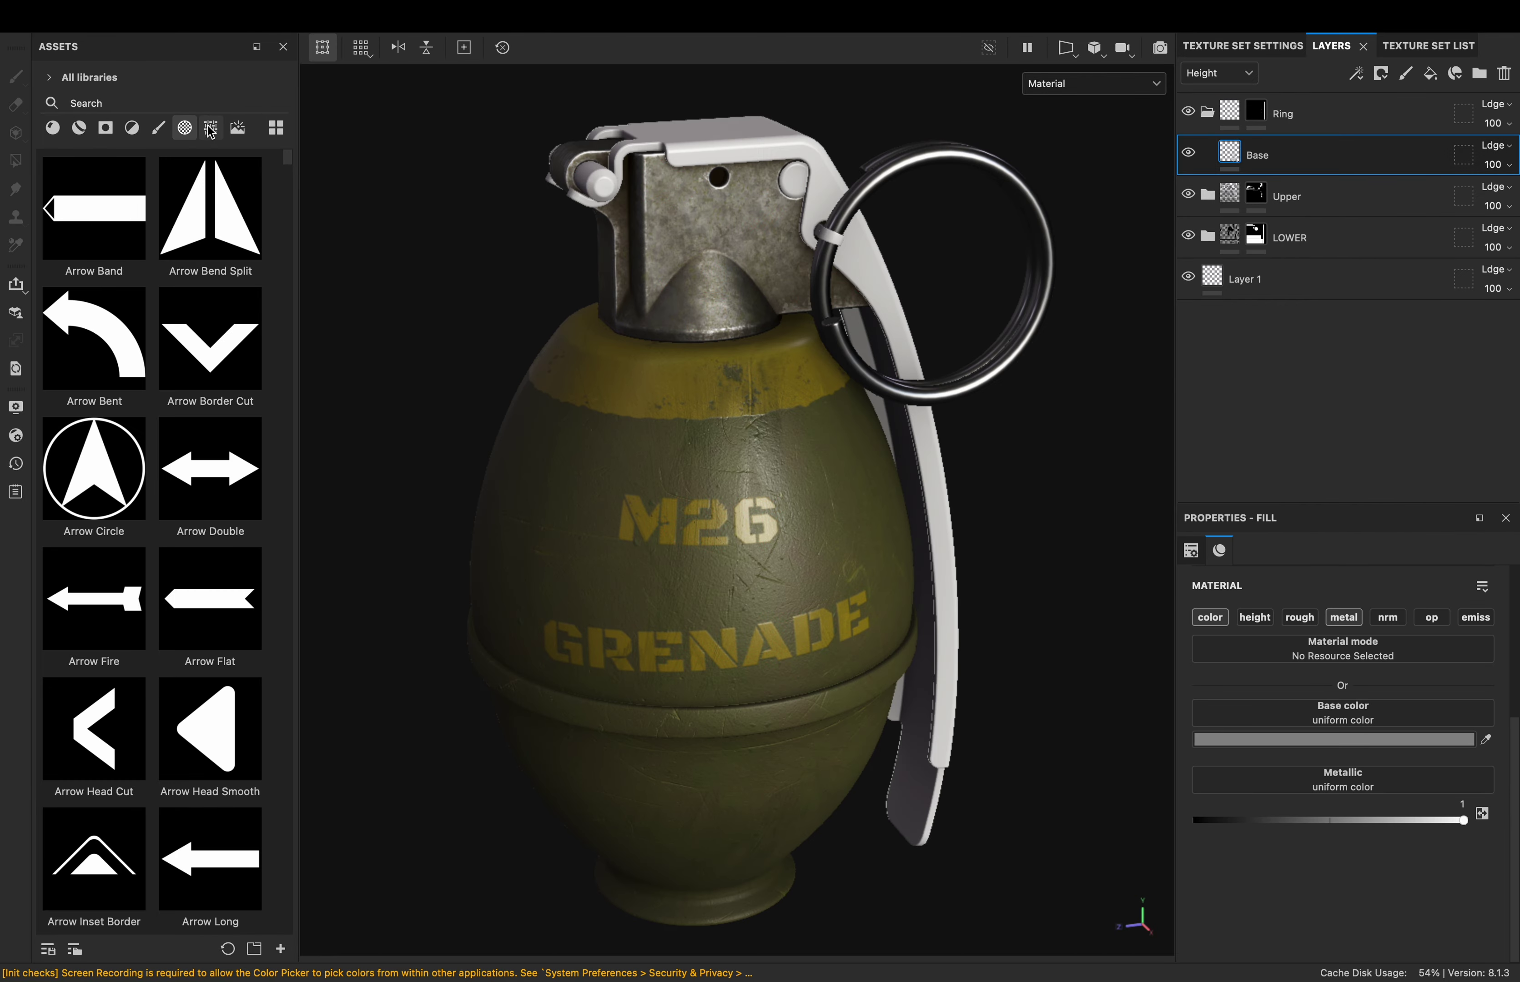
left_click(132, 128)
scroll(160, 511, "down", 5)
left_click_drag(210, 562, 1277, 176)
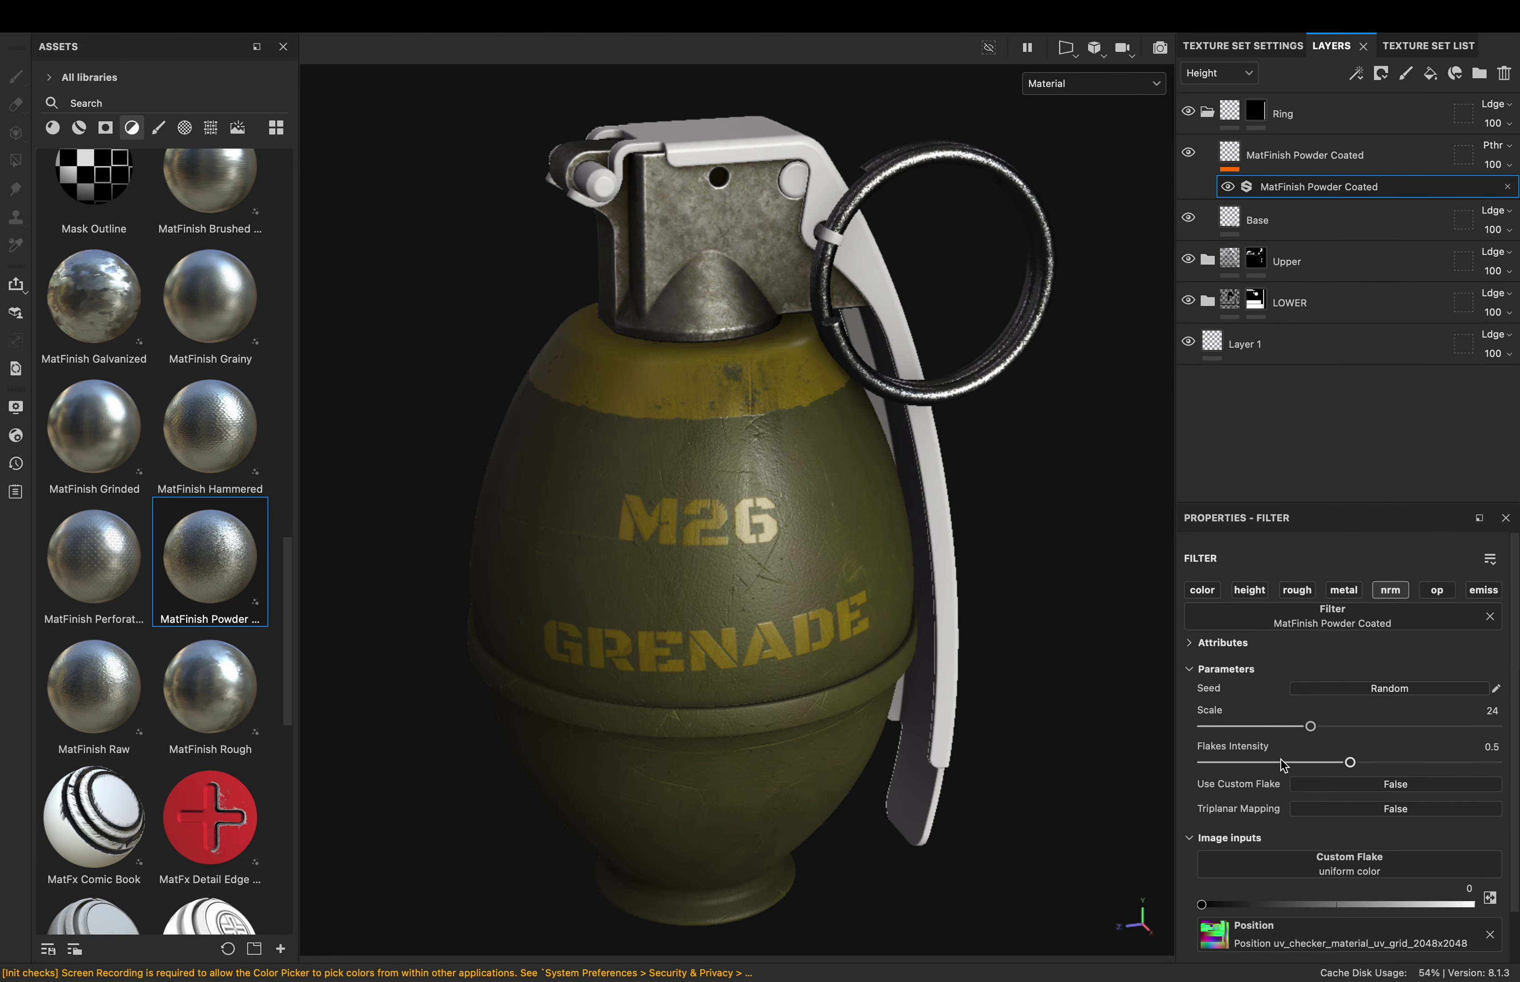
Add a black-masked grunge fill layer G1 with a beige grime colour
left_click(1270, 219)
right_click(1301, 157)
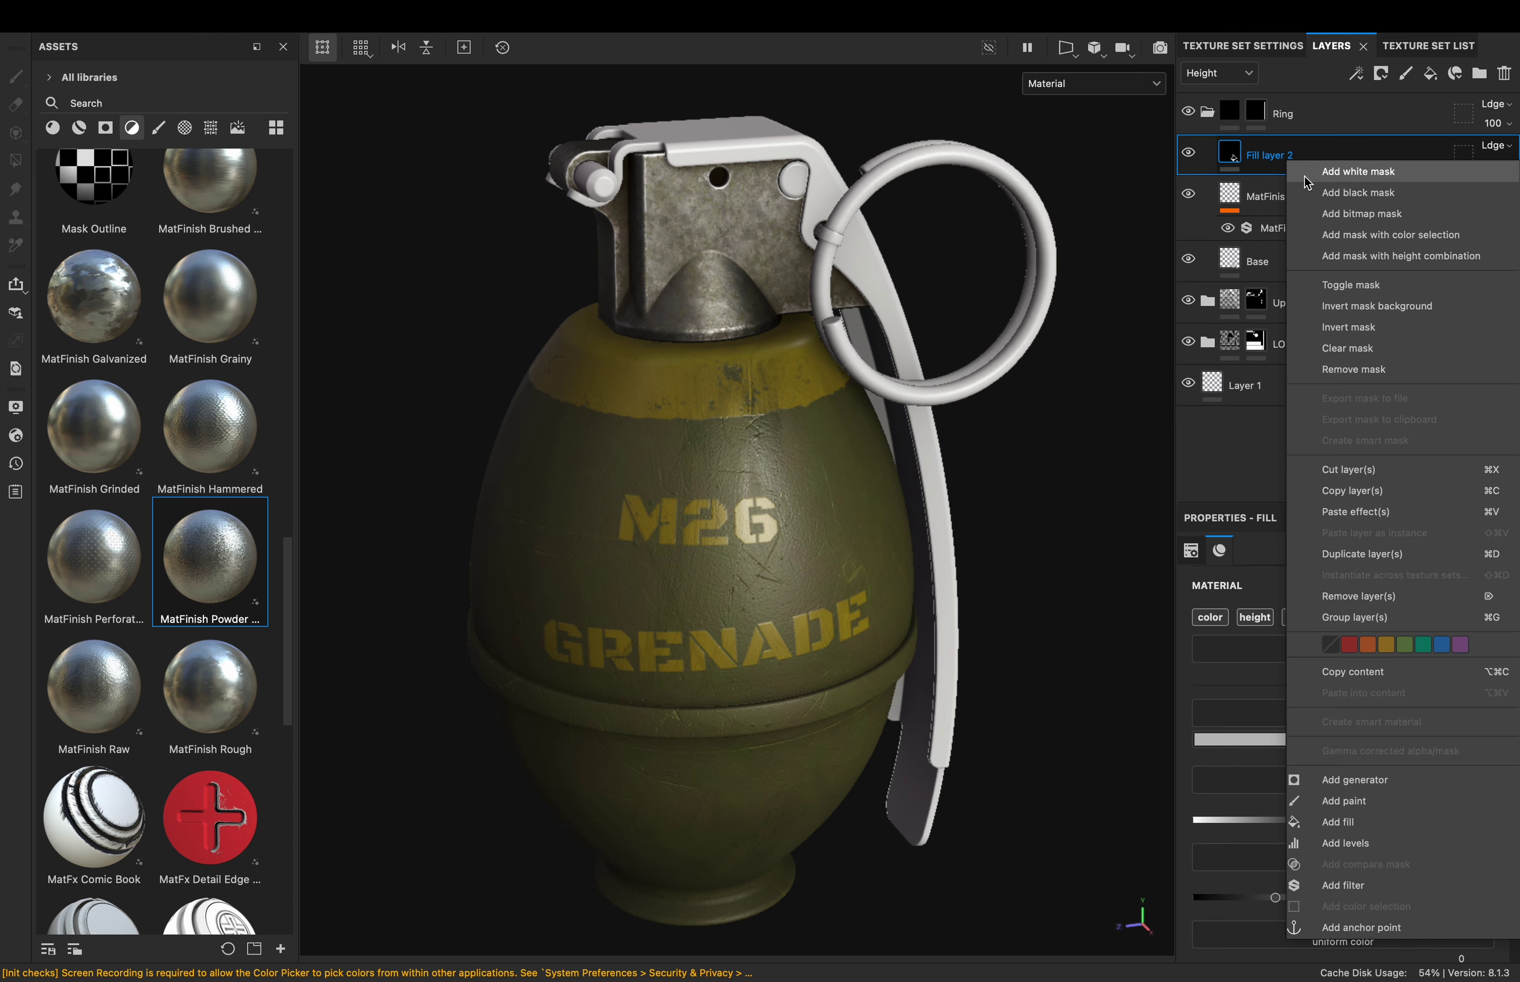
left_click(1274, 621)
left_click(1333, 785)
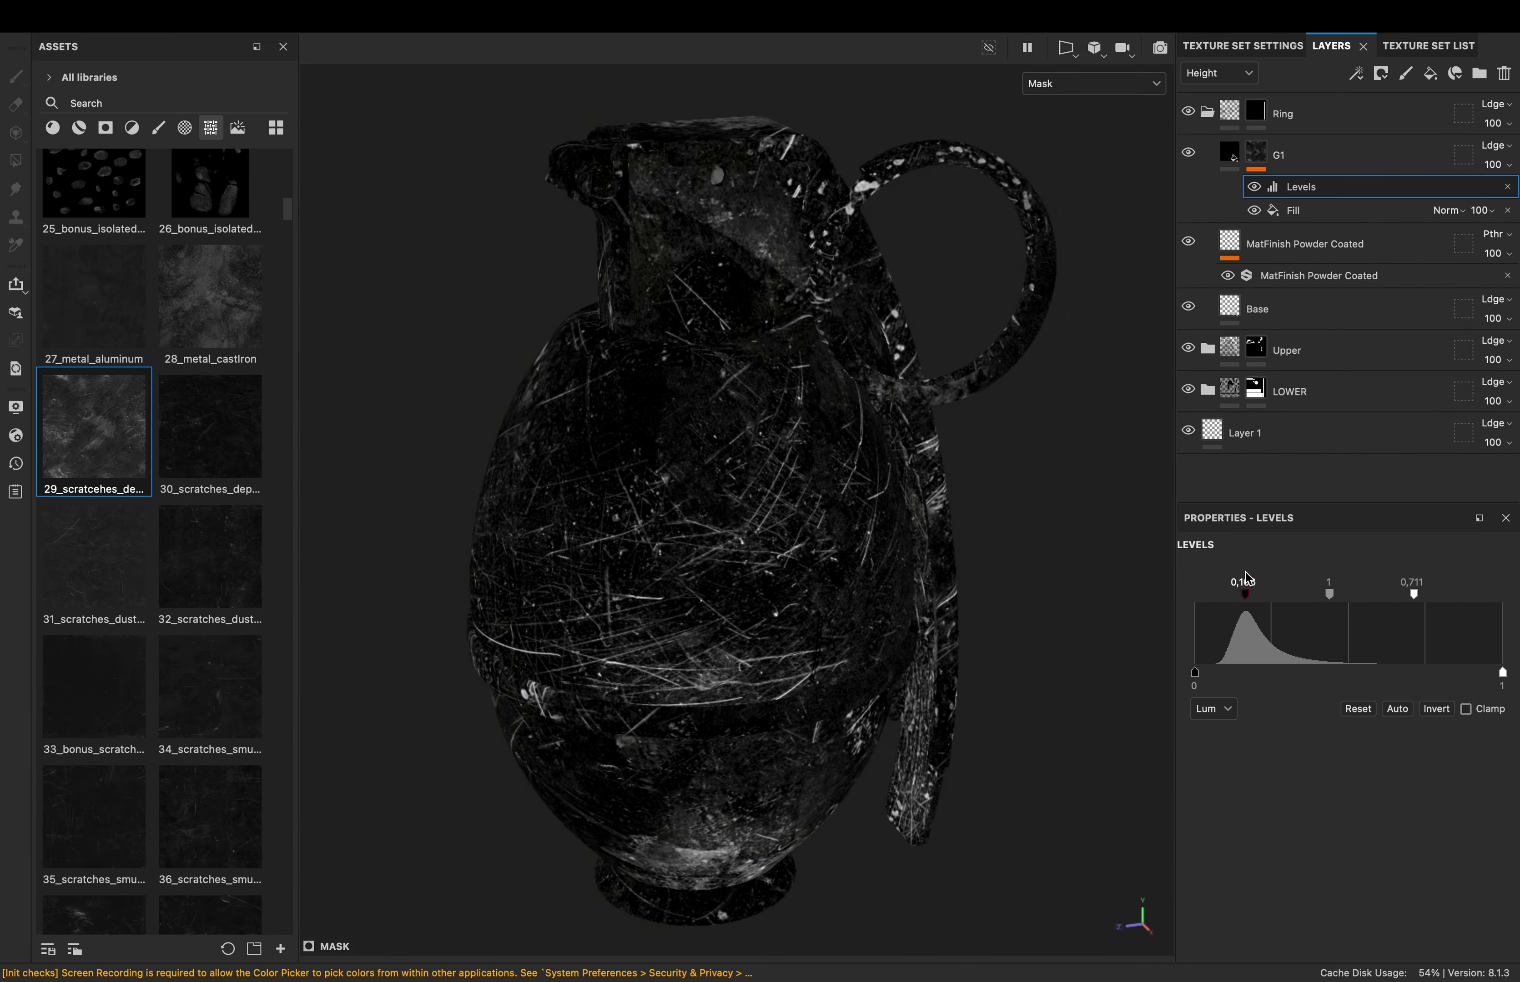
left_click(1309, 155)
left_click(1399, 791)
left_click(1140, 573)
left_click(1093, 460)
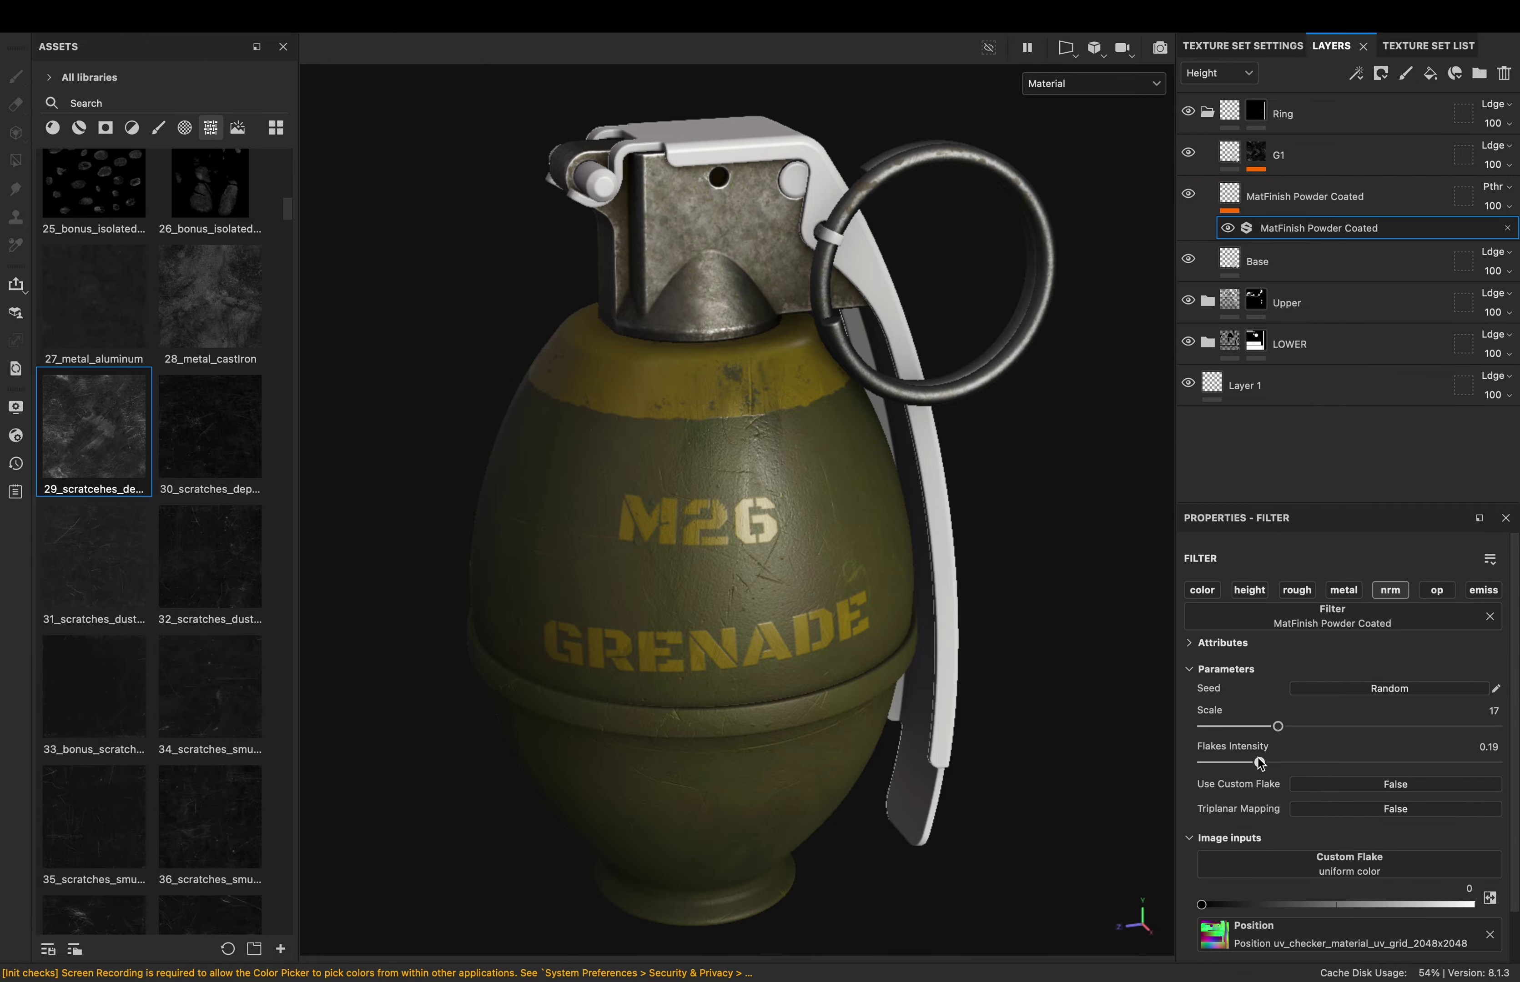
Duplicate G1 as G2 and mask it with BnW Spots 2
key("ctrl+d")
double_click(1279, 155)
type("G2")
left_click(1296, 210)
scroll(220, 458, "down", 10)
scroll(220, 458, "down", 5)
left_click_drag(211, 231, 1277, 679)
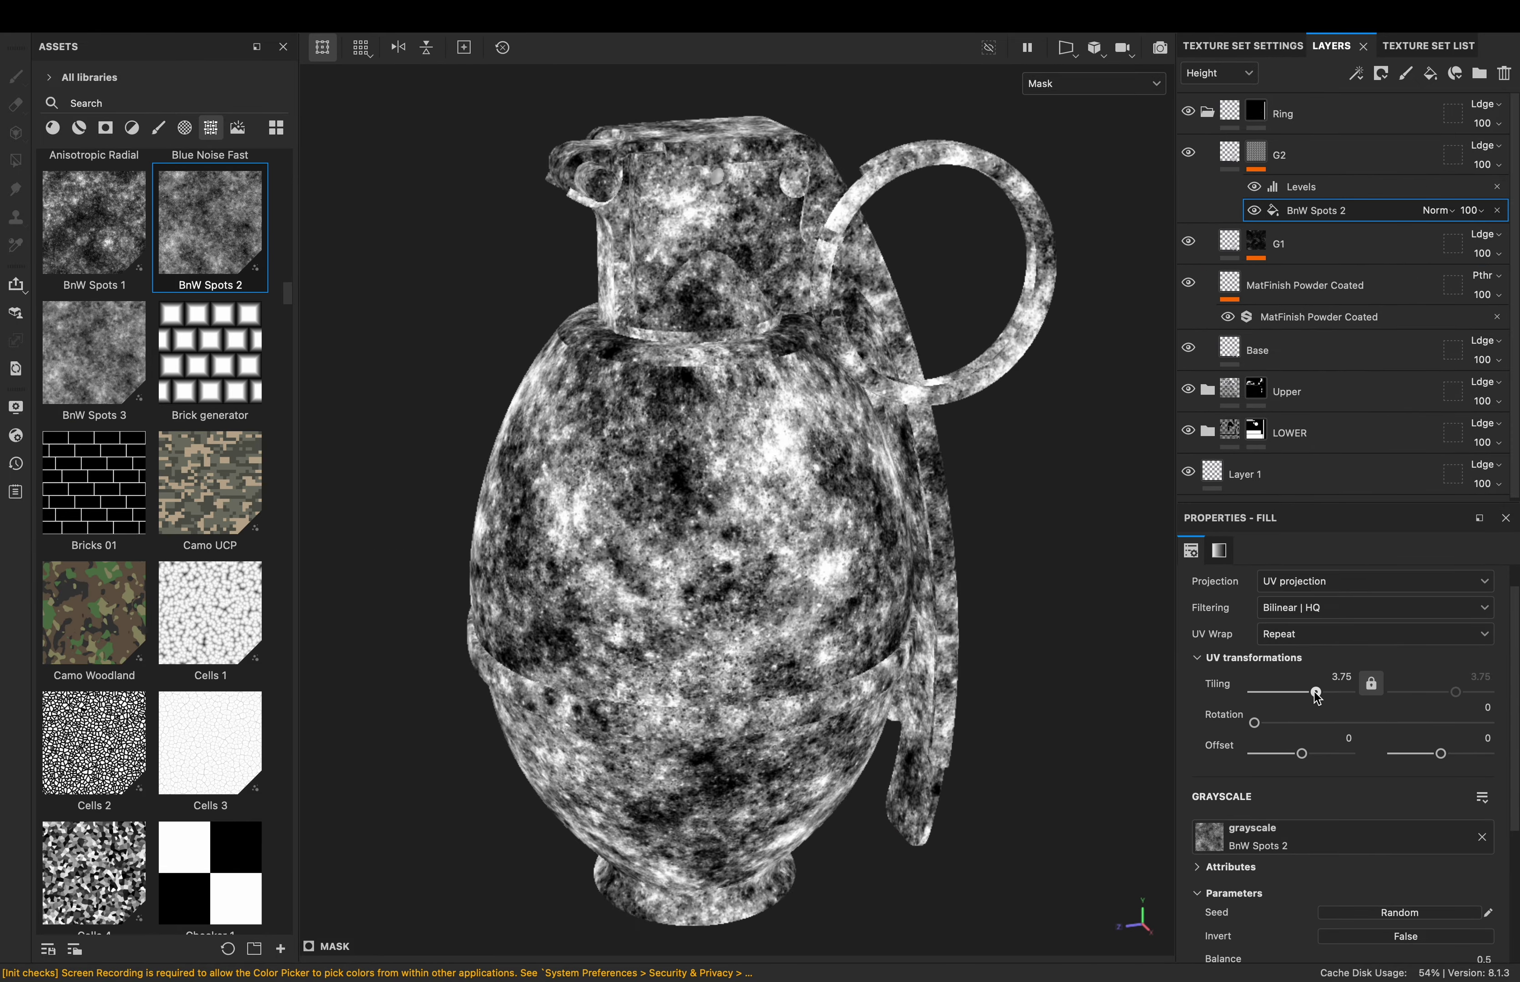
left_click(1283, 155)
key("Down")
Add a new black-masked fill layer to the ring for edge wear
left_click(1430, 73)
left_click(105, 127)
left_click(153, 103)
Mask the new layer with Edges Scratched, raise wear level and contrast, darken its colour
type("edge")
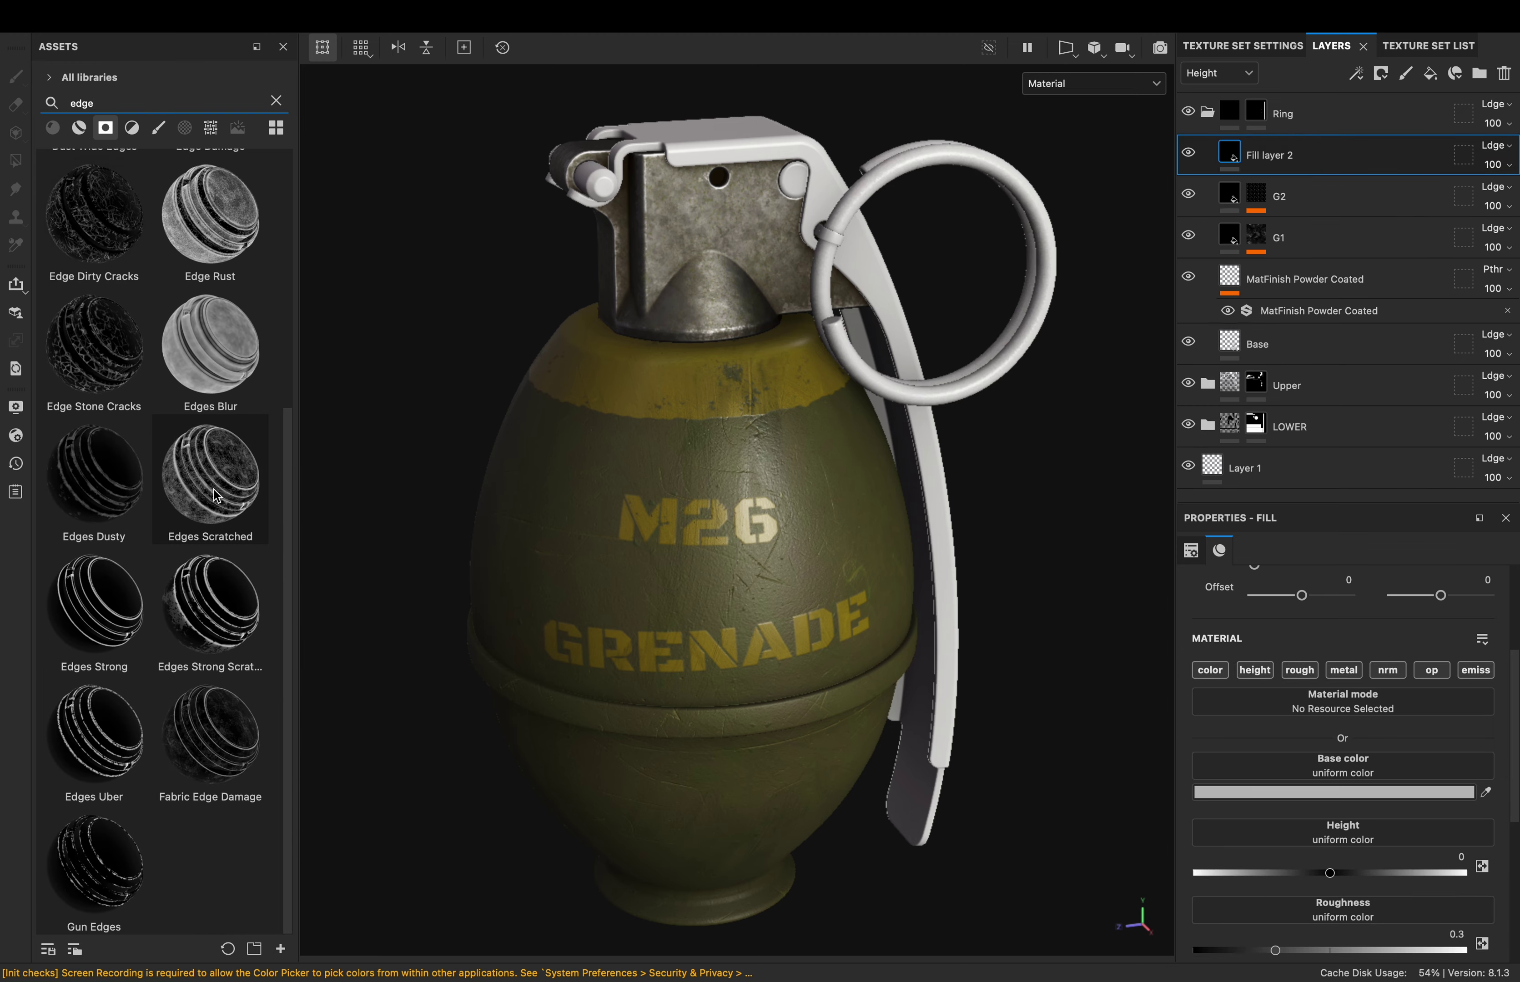
left_click_drag(210, 476, 1297, 155)
left_click_drag(1269, 766, 1370, 766)
left_click(1343, 729)
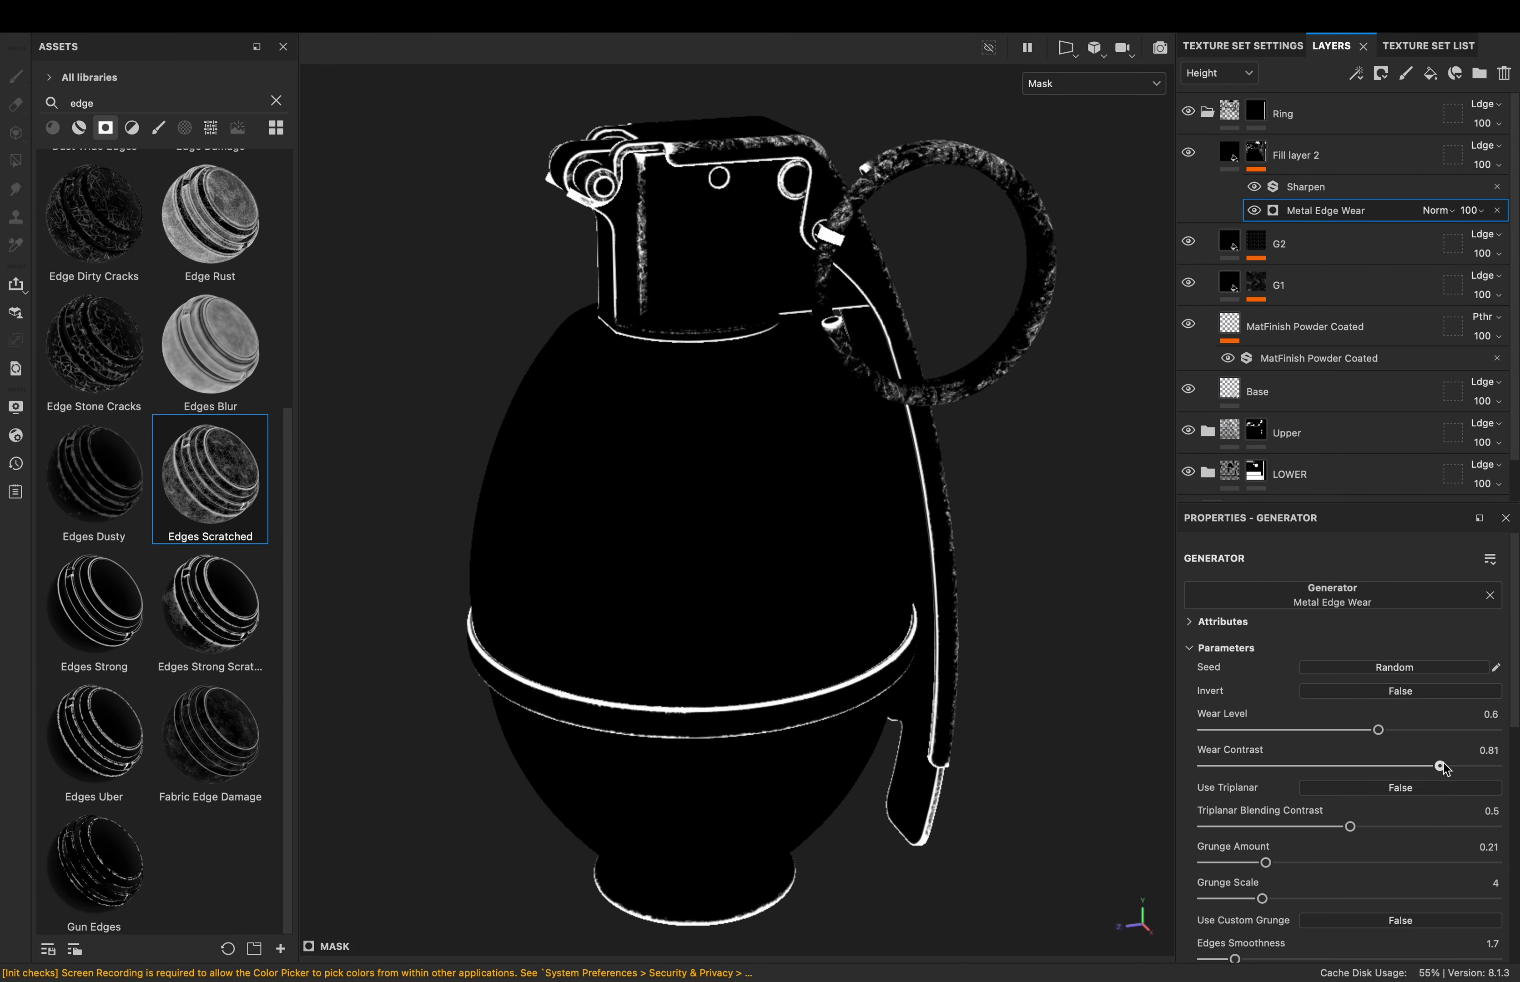
key("Left")
left_click(1310, 796)
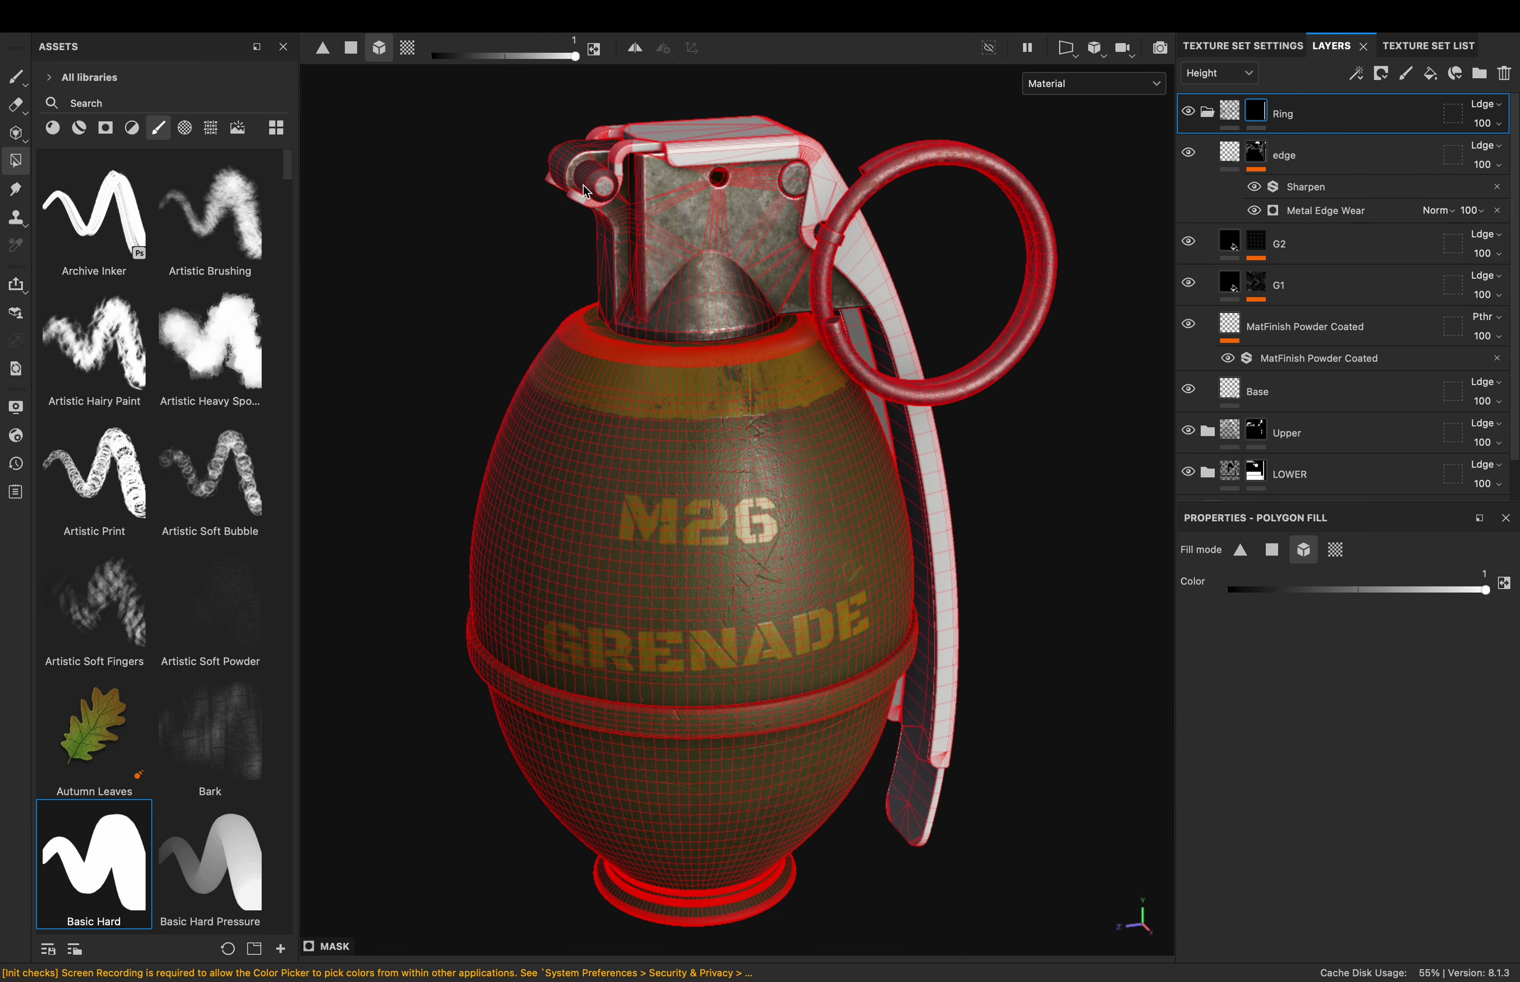
Duplicate the ring's Base layer and switch the copy's mask to polygon fill
key("1")
left_click(1256, 345)
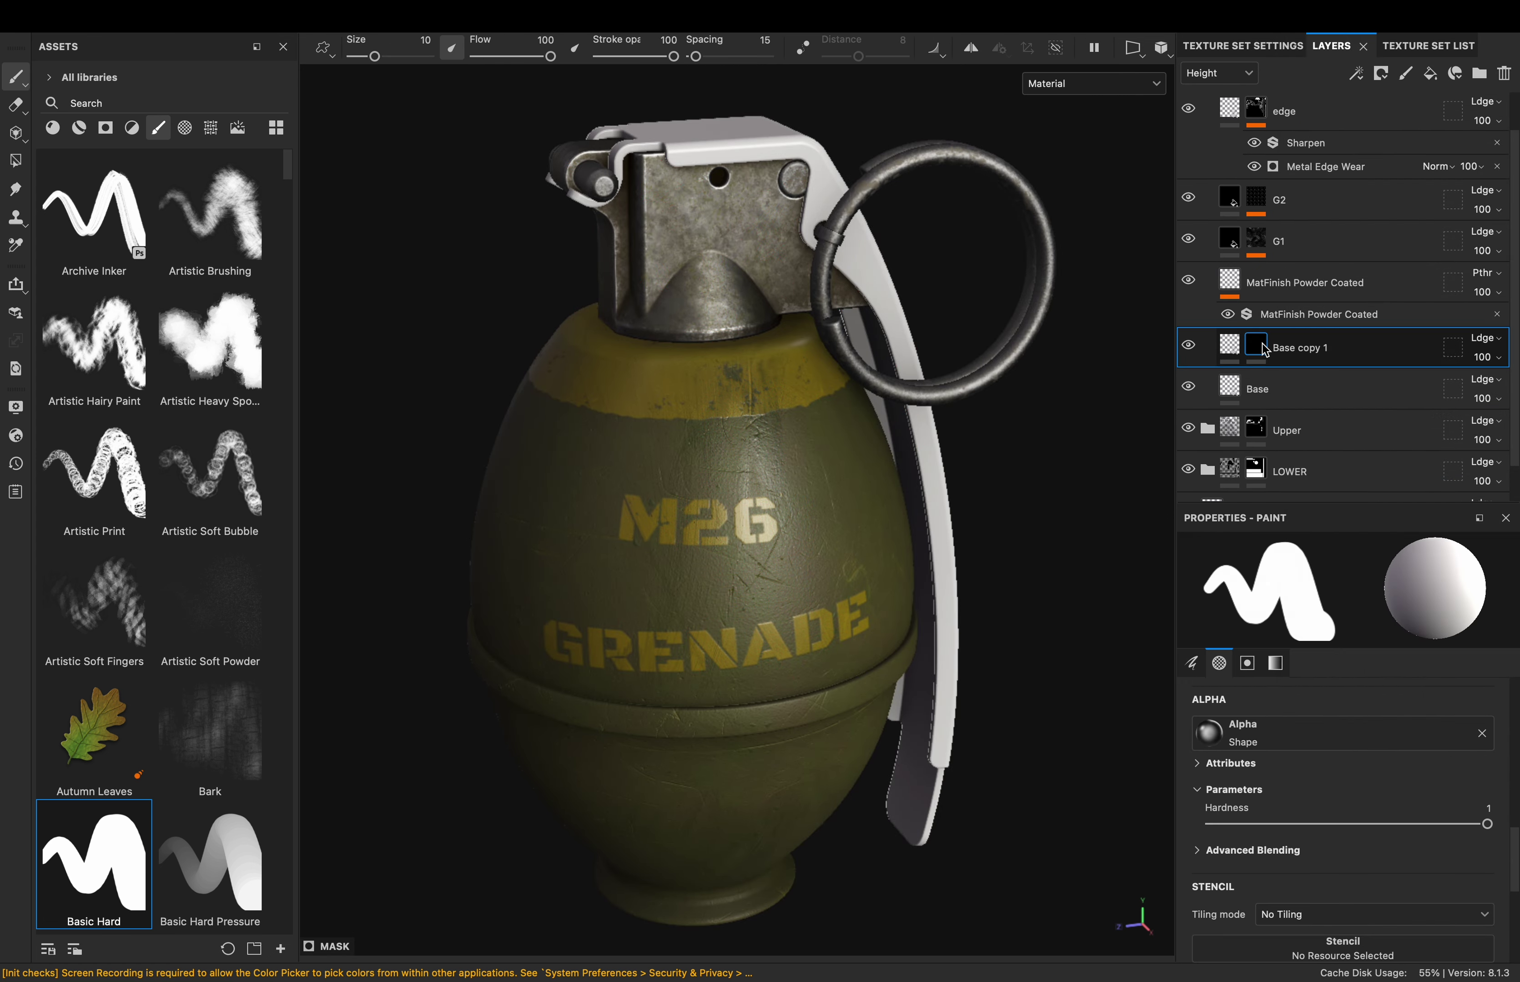
key("4")
Set Base copy 1's base colour to a lighter tan-grey, 908D84
left_click(1399, 739)
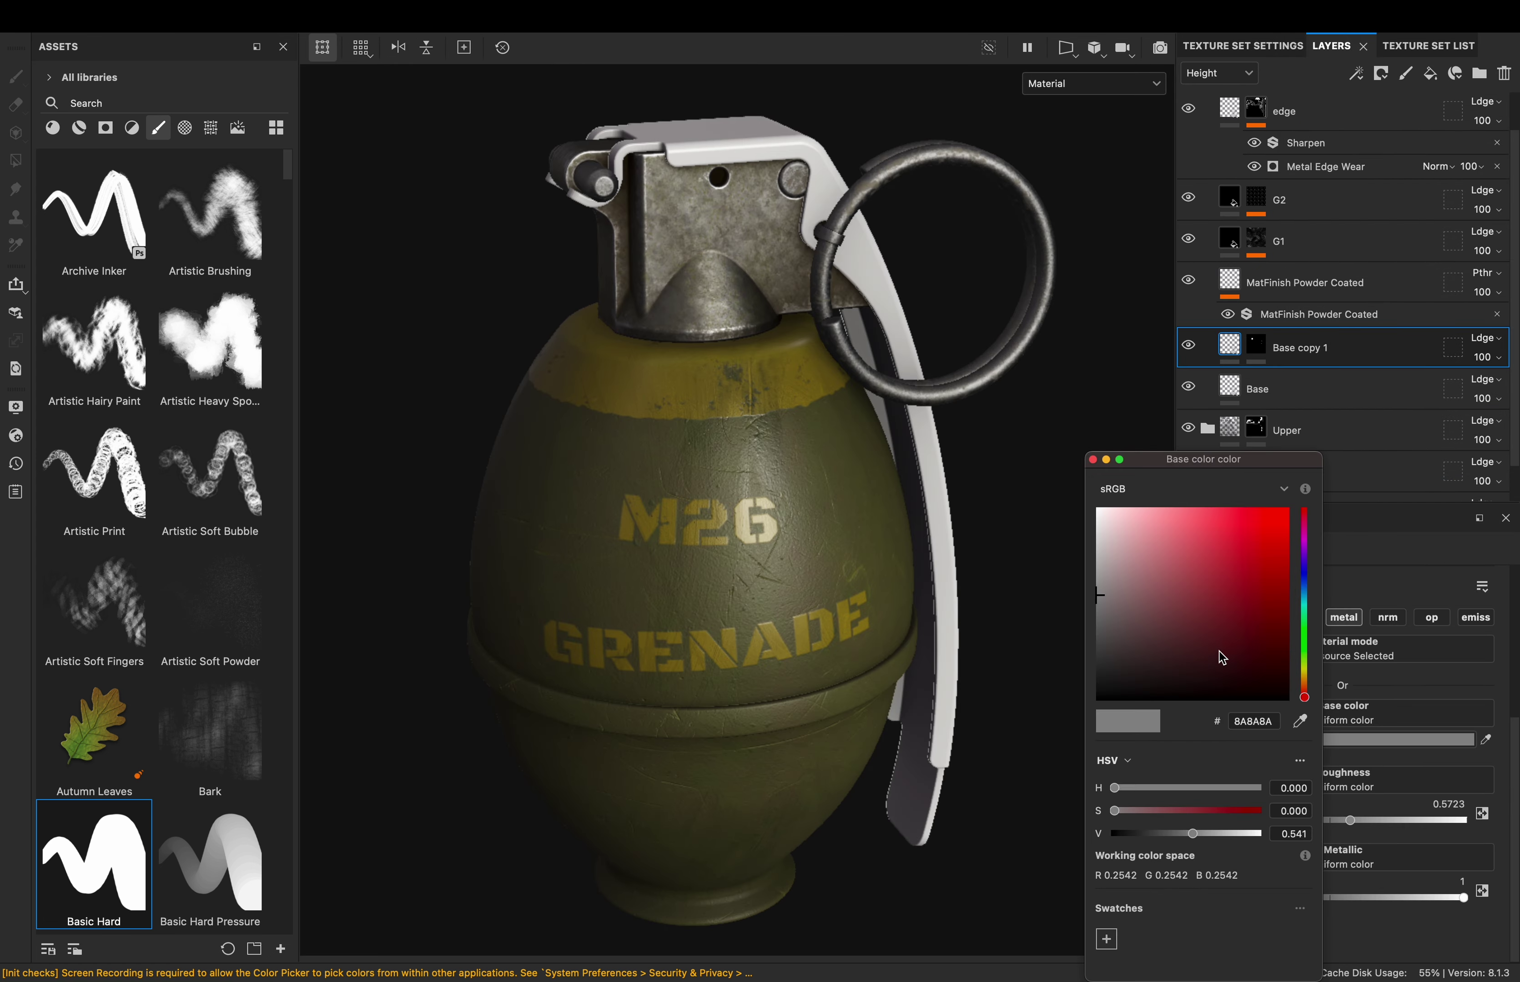
left_click(1303, 597)
left_click(1105, 595)
left_click(1104, 586)
left_click(1092, 459)
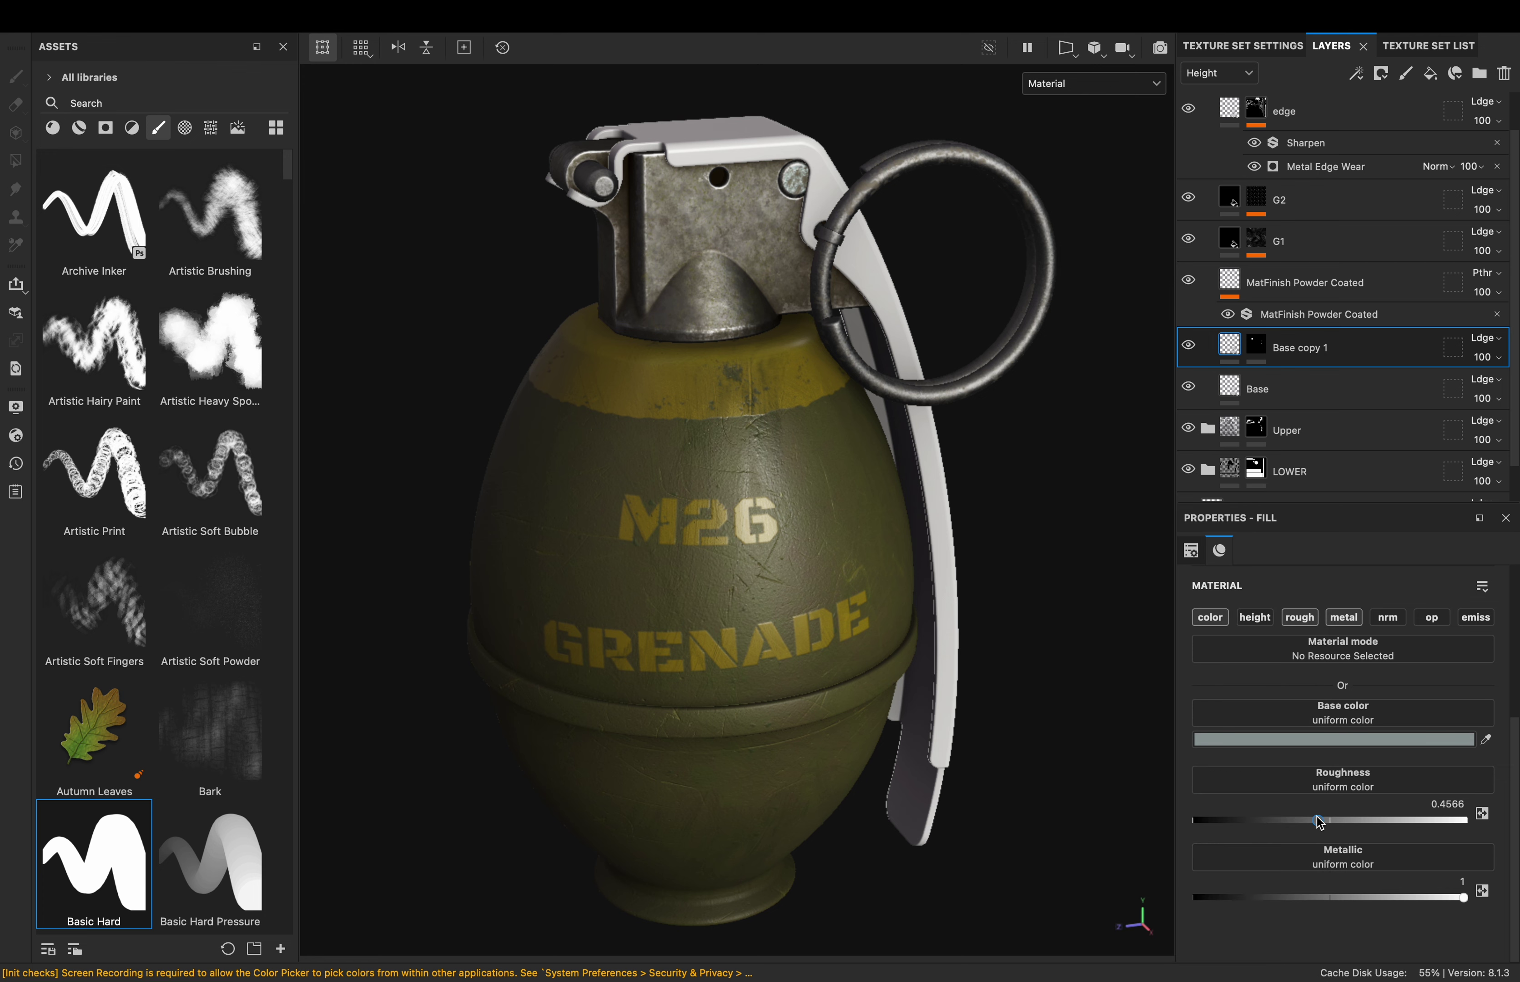
left_click(1290, 740)
left_click(1105, 585)
left_click(1304, 680)
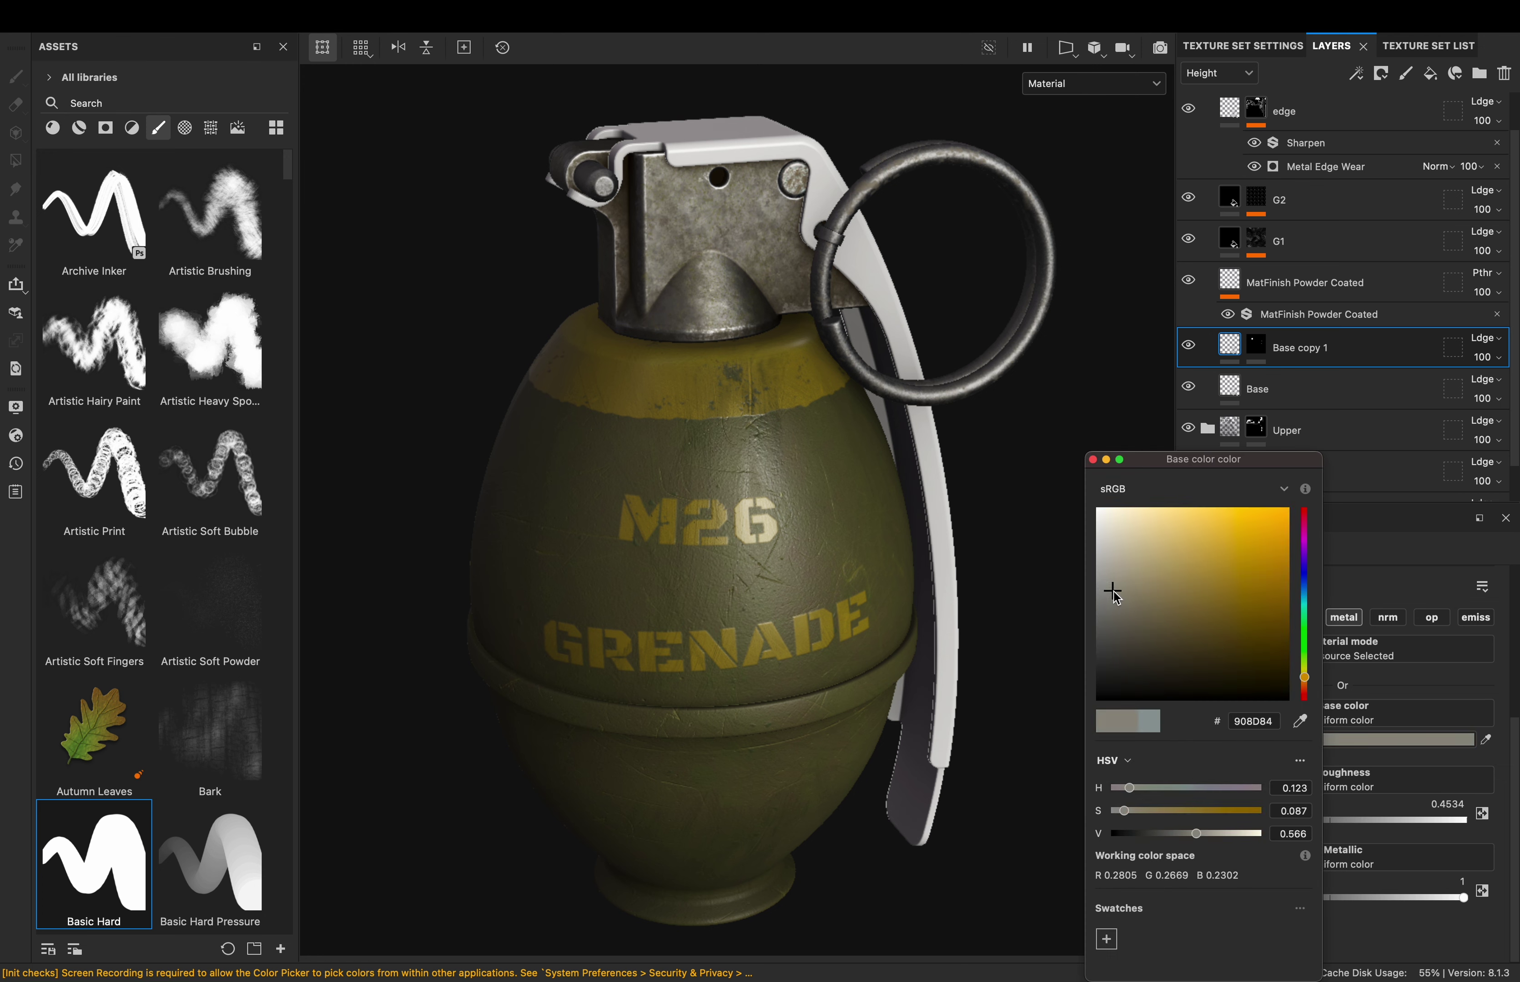
left_click(1092, 459)
Duplicate the LOWER folder as LOWER copy 1
left_click(1267, 351)
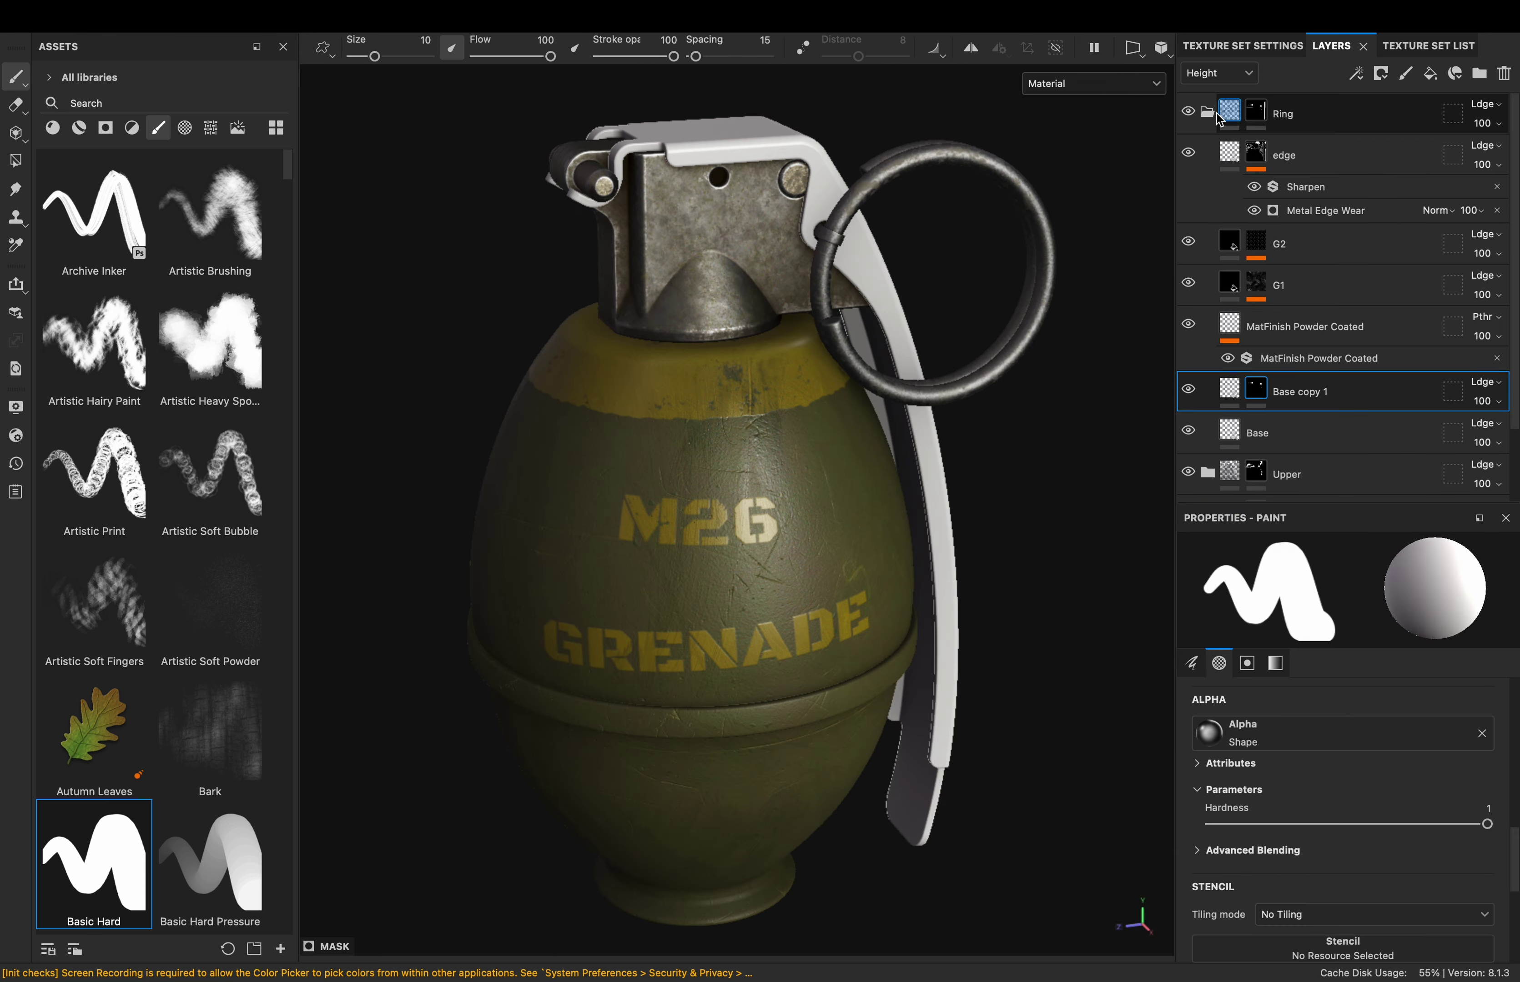
left_click(1353, 197)
key("ctrl+d")
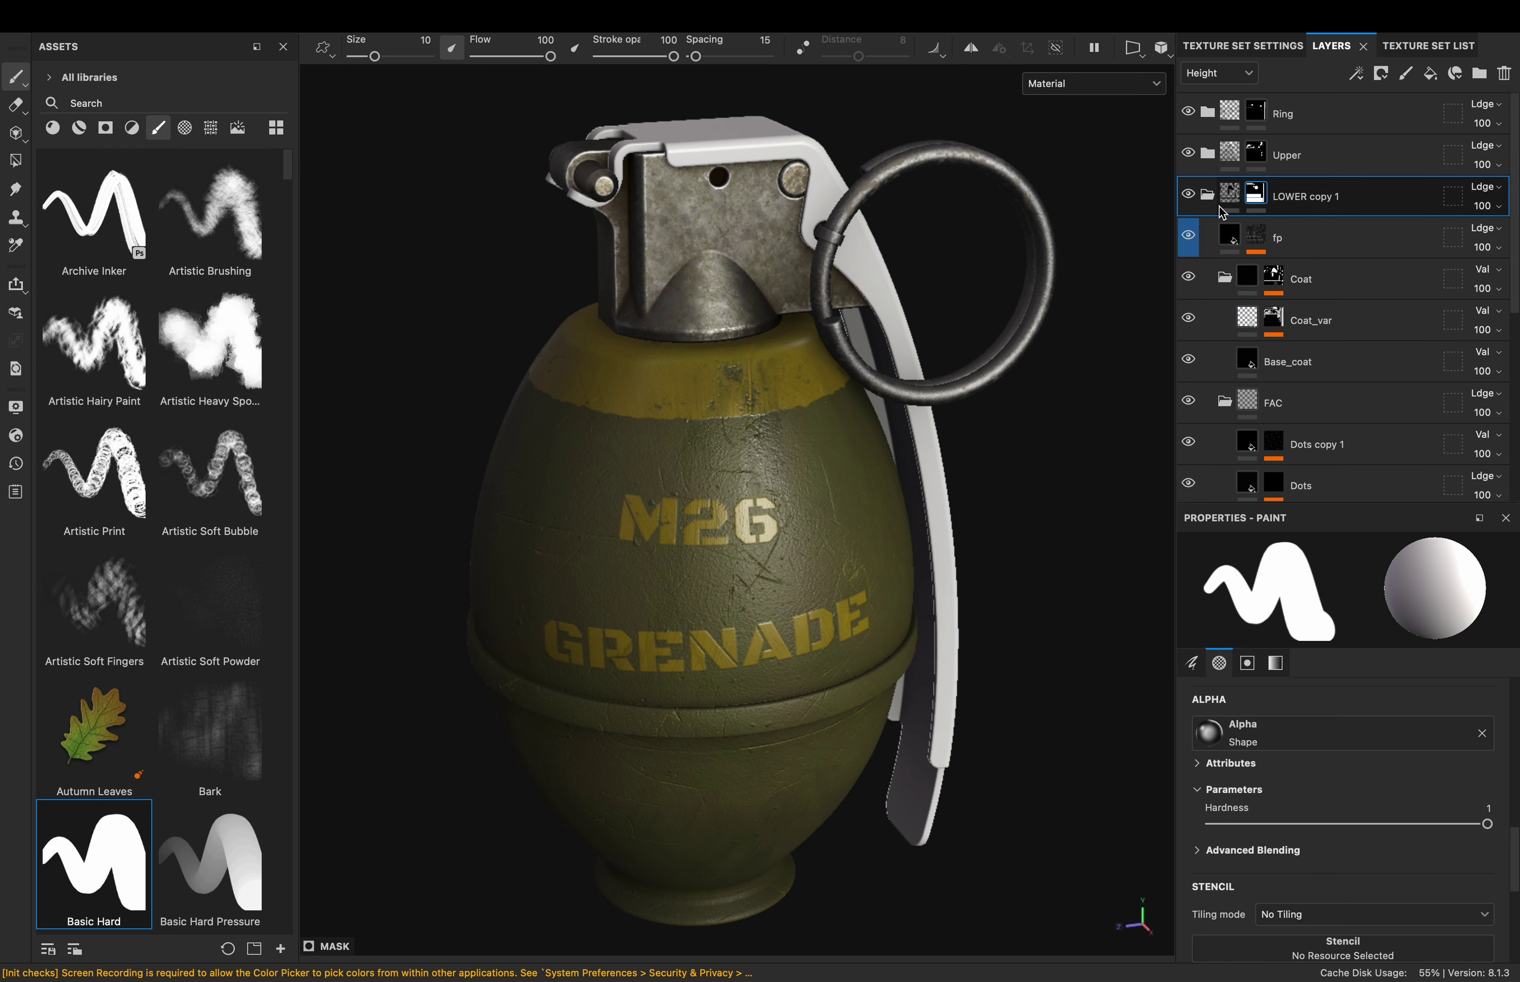
Select the C1 layer and change its base colour to the warmer dark brown 584D37
left_click(1256, 195, "alt")
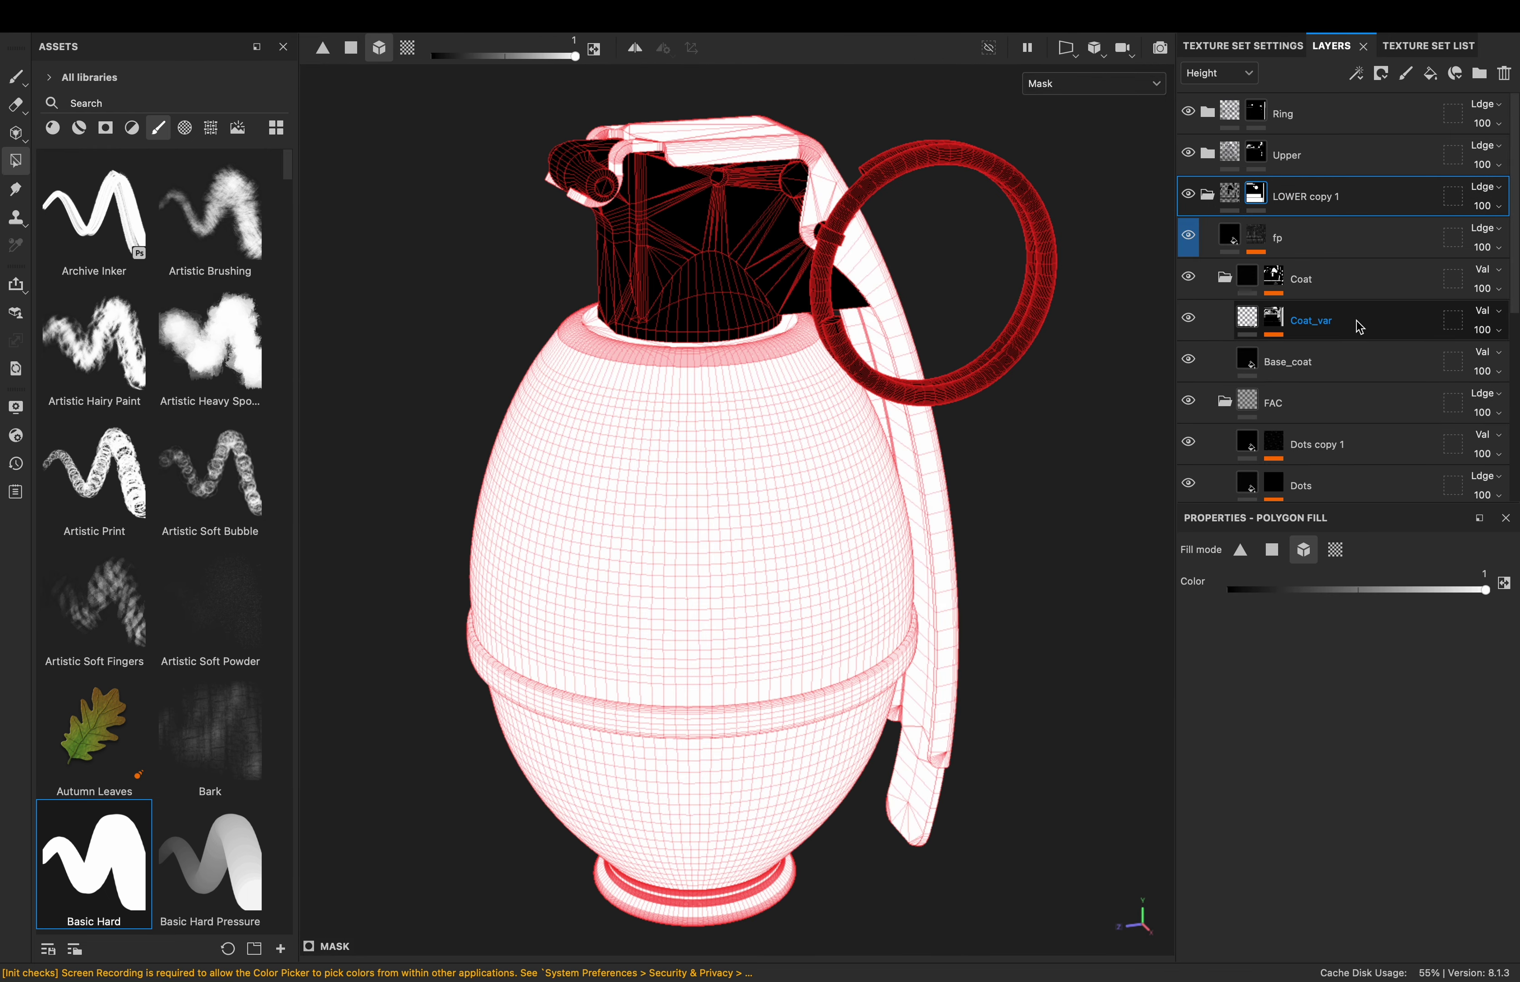
left_click(1296, 281)
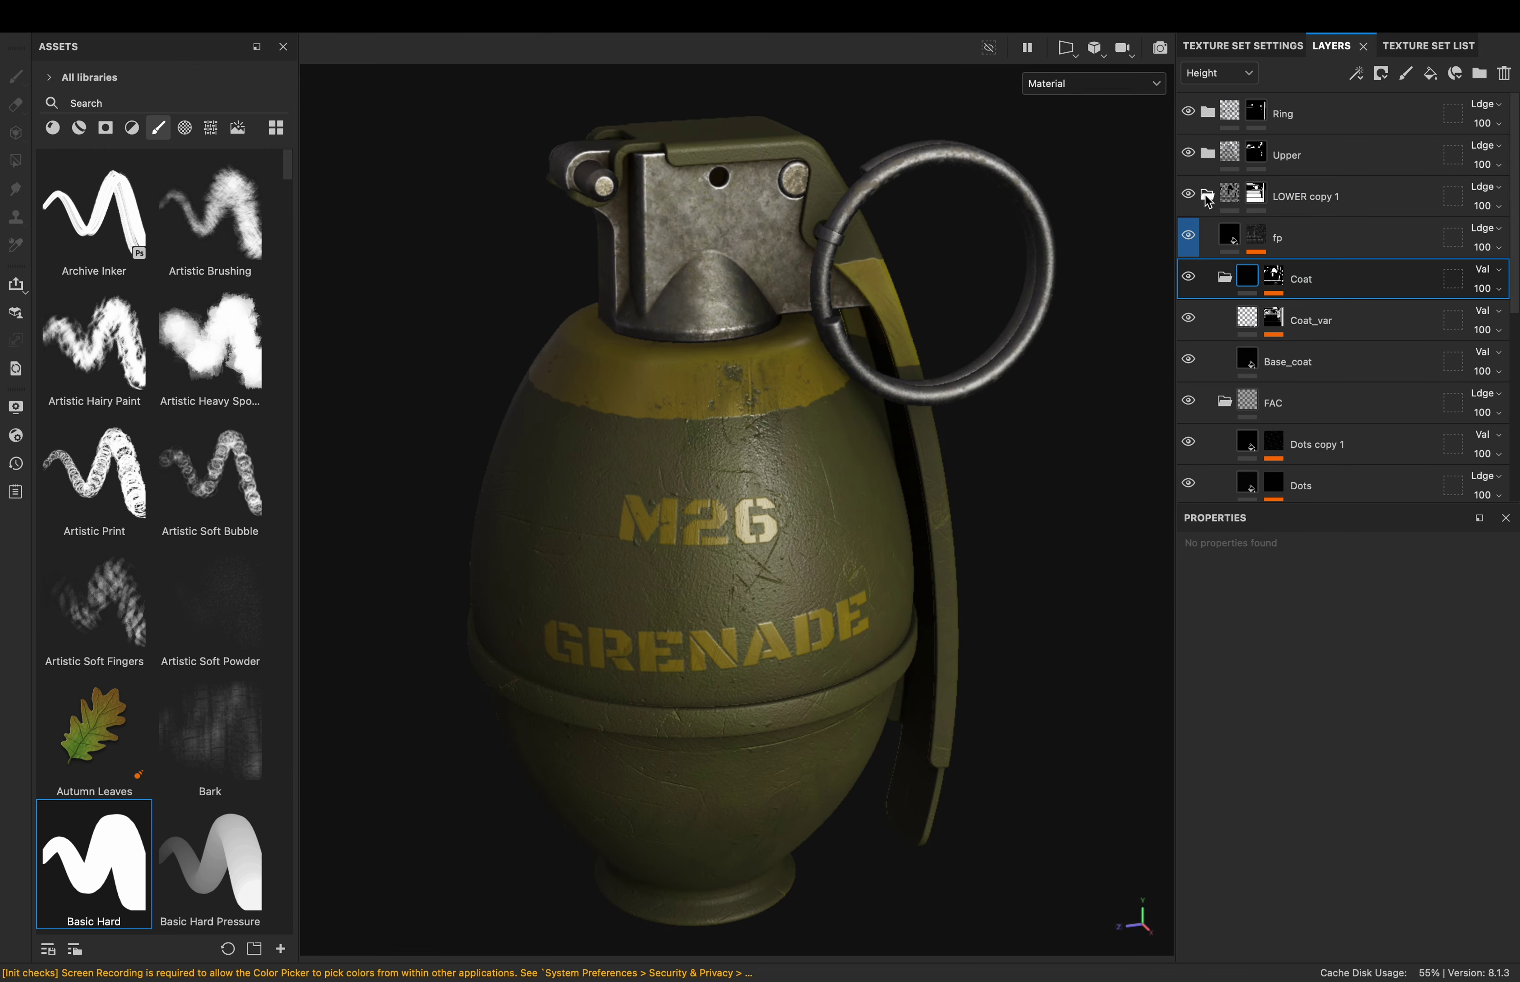
scroll(1310, 319, "down", 5)
left_click(1309, 389)
left_click(1339, 739)
left_click(1303, 660)
left_click_drag(1149, 641, 1129, 651)
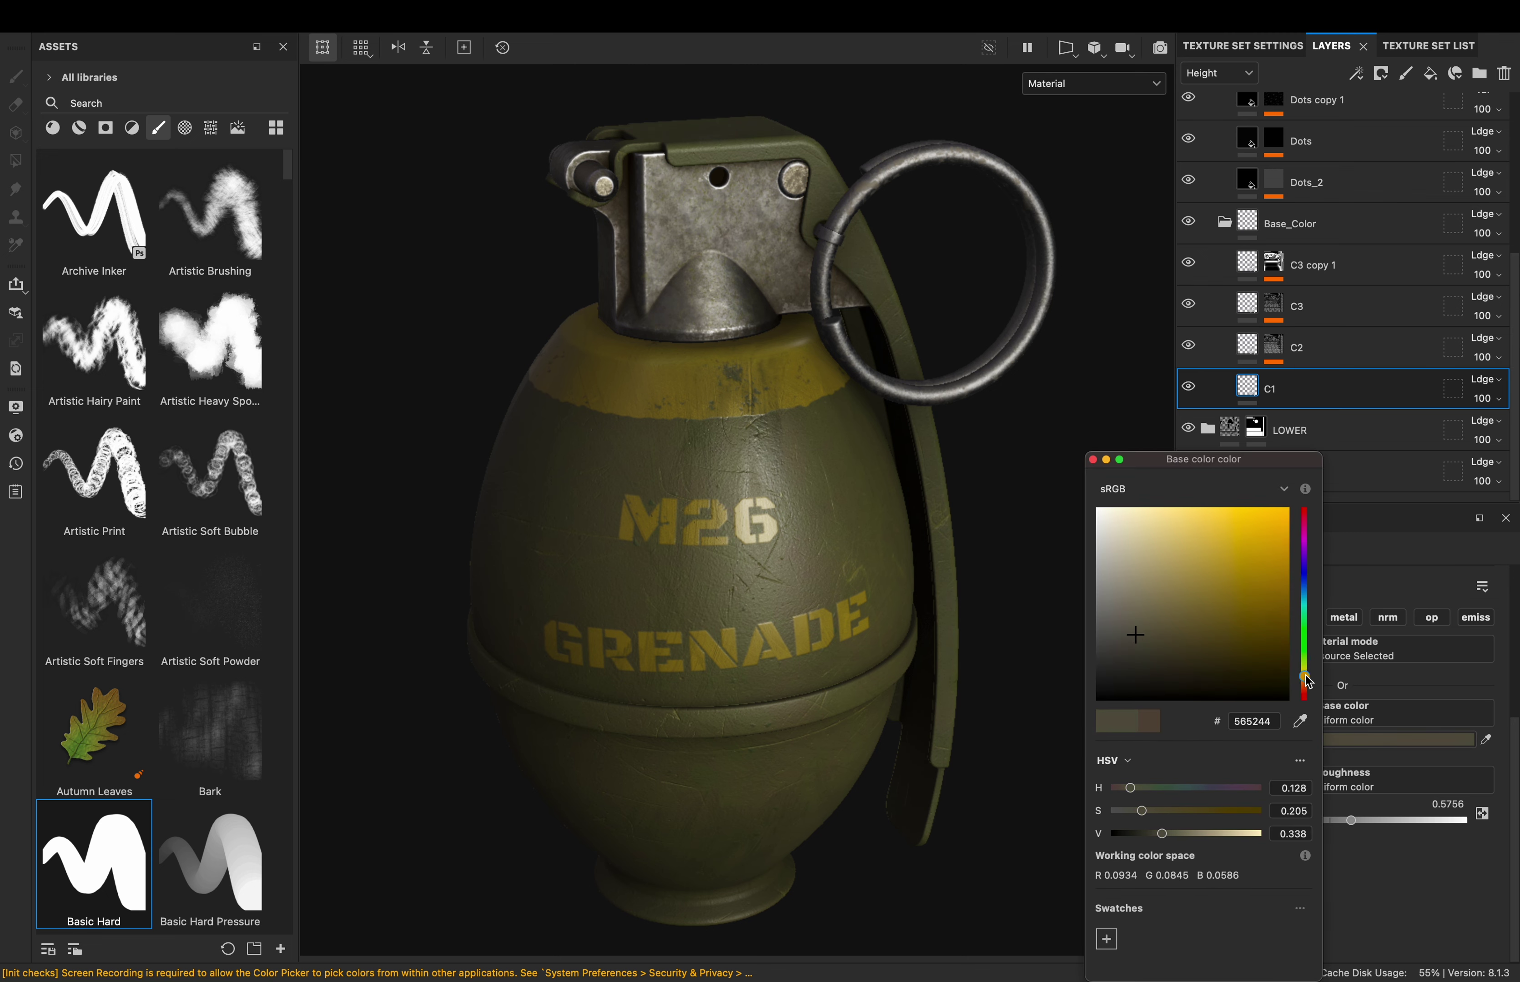
key("c")
left_click(1169, 635)
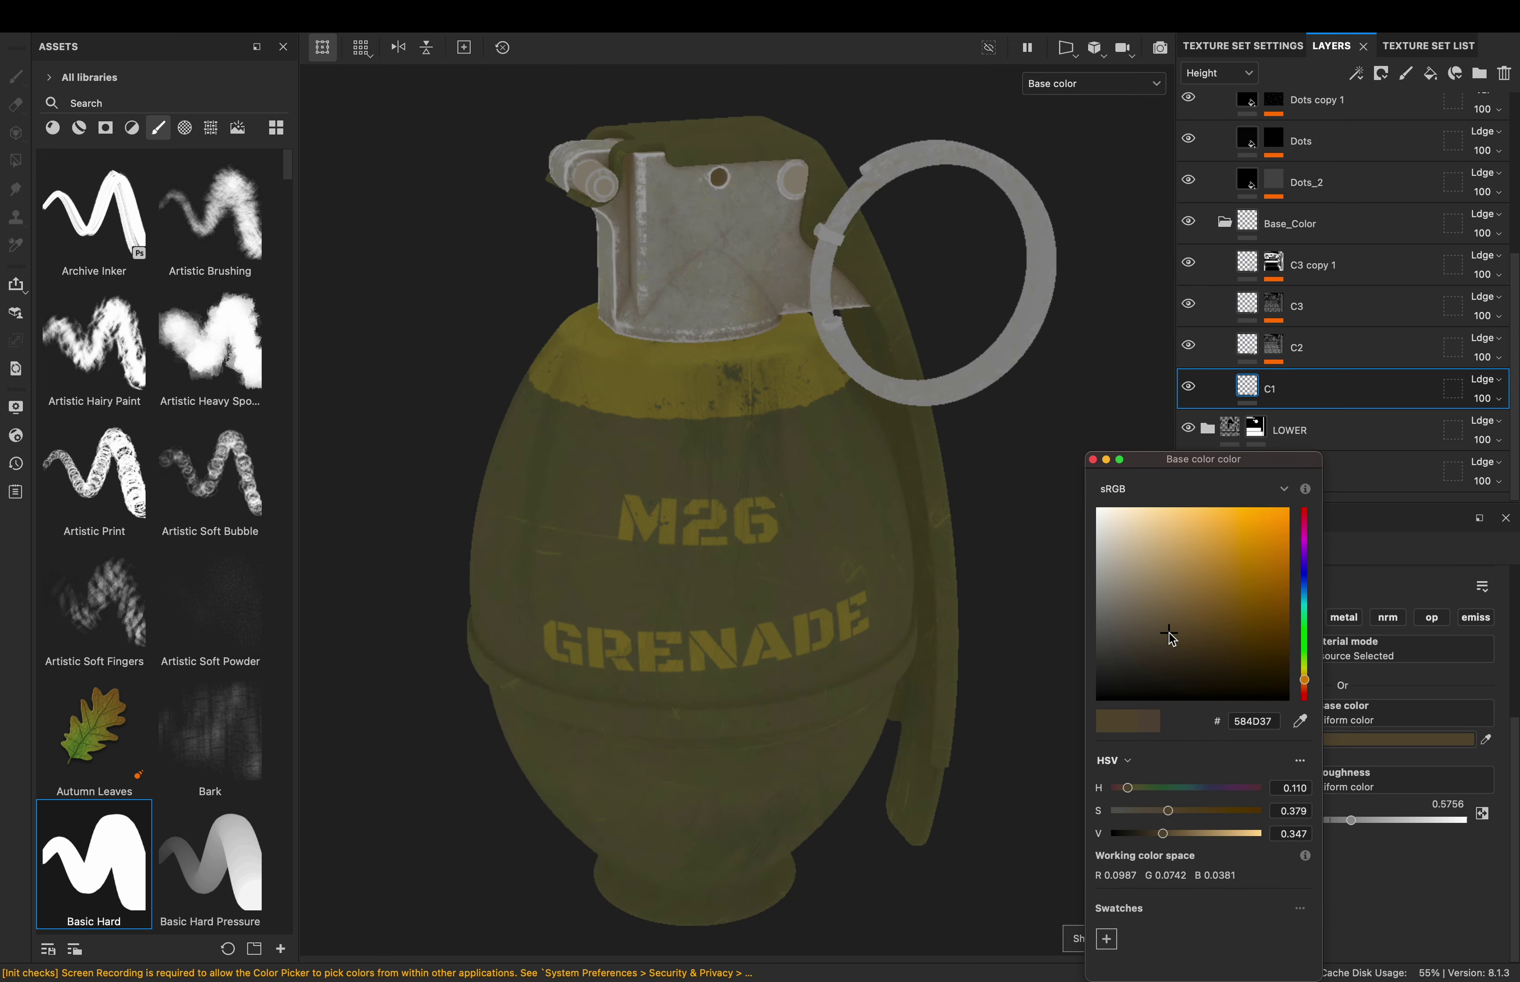
left_click(1296, 780)
Change the stencil text to HAND and stamp it to the right of GRENADE
key("m")
double_click(1296, 831)
type("HAND")
left_click(830, 629)
key("ctrl+z")
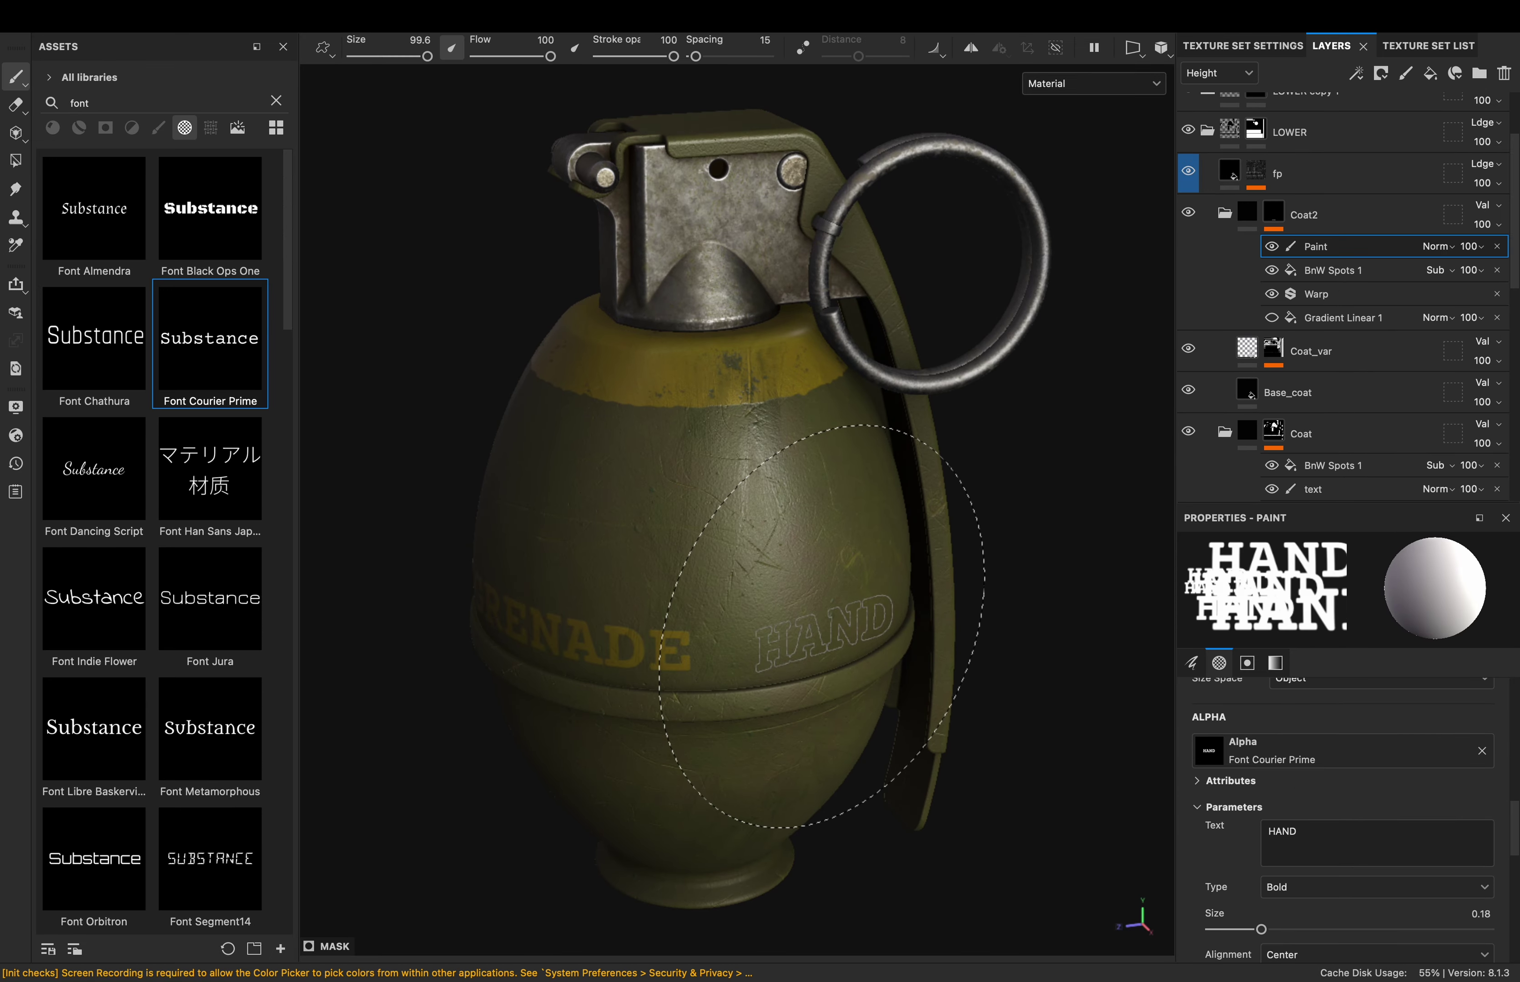
left_click(824, 571)
Stamp 5-69 and COMP below the GRENADE HAND line, then a larger M26 on the upper body
double_click(1282, 832)
type("5 - 69 COMP")
triple_click(1297, 832)
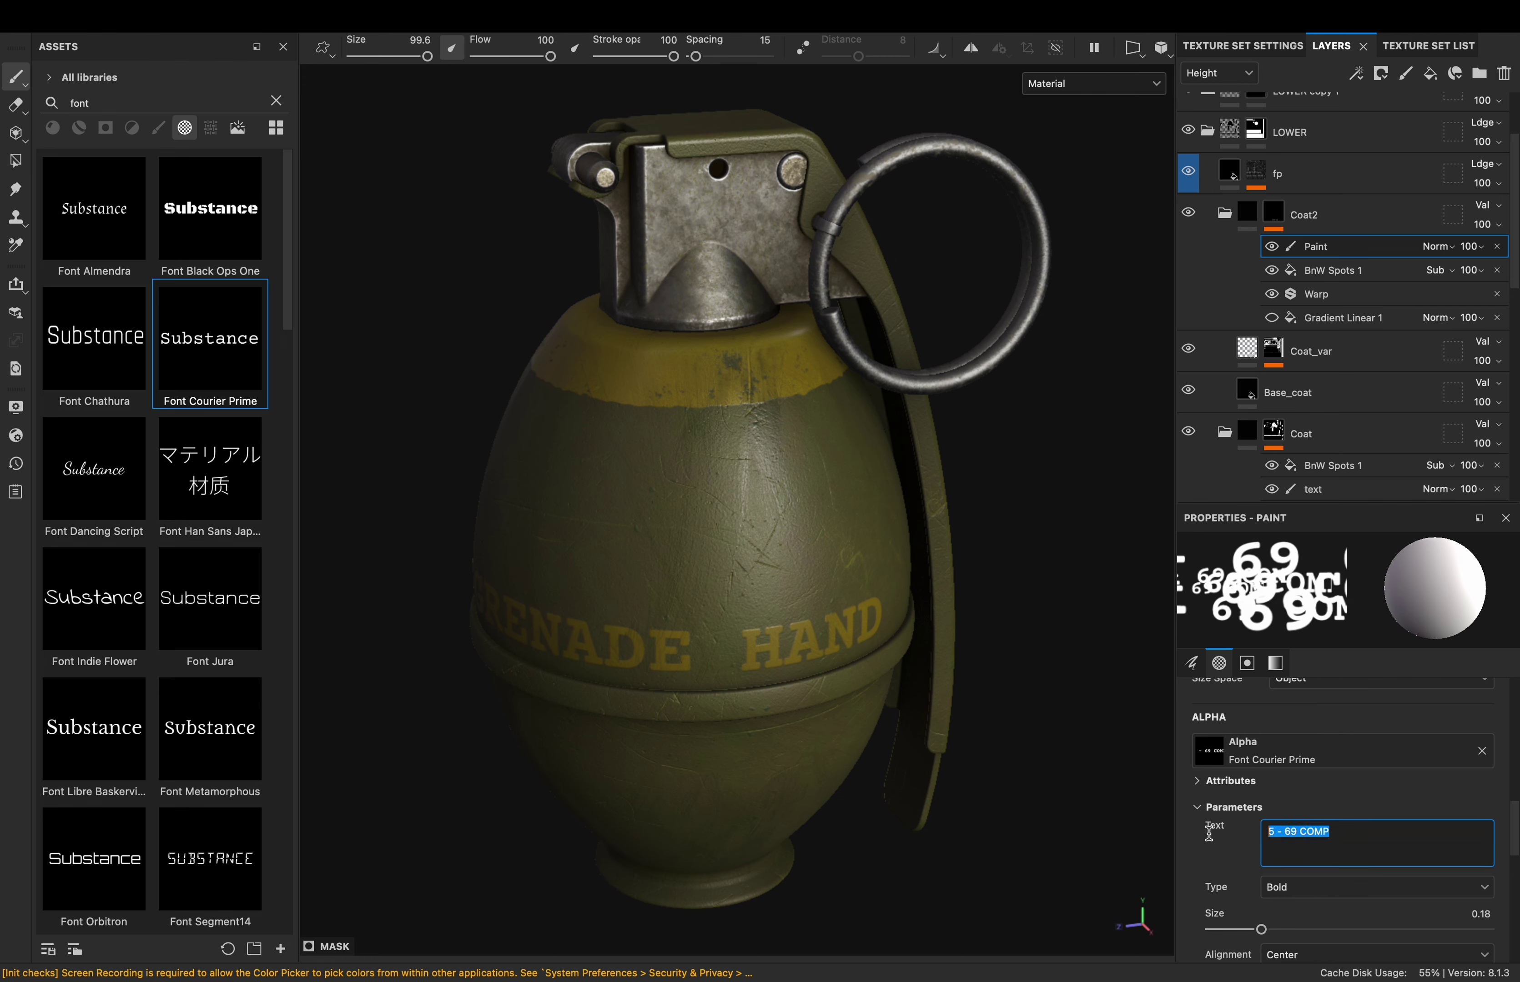
type("5-69")
left_click(600, 741)
triple_click(1281, 832)
type("COMP")
left_click(760, 741)
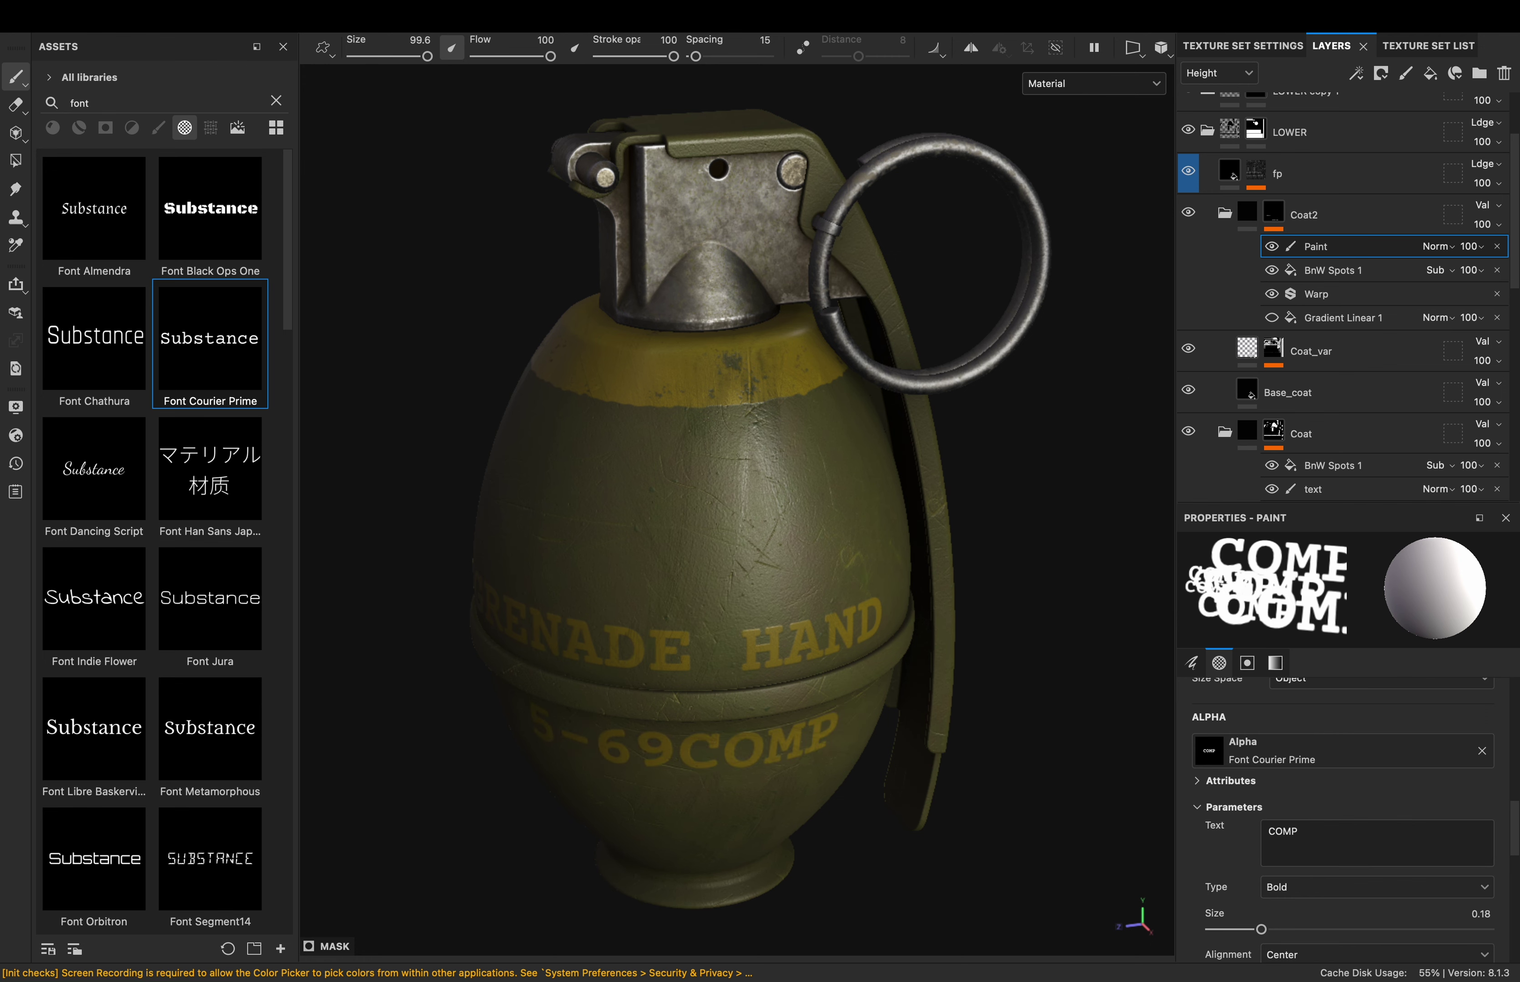
type("M26")
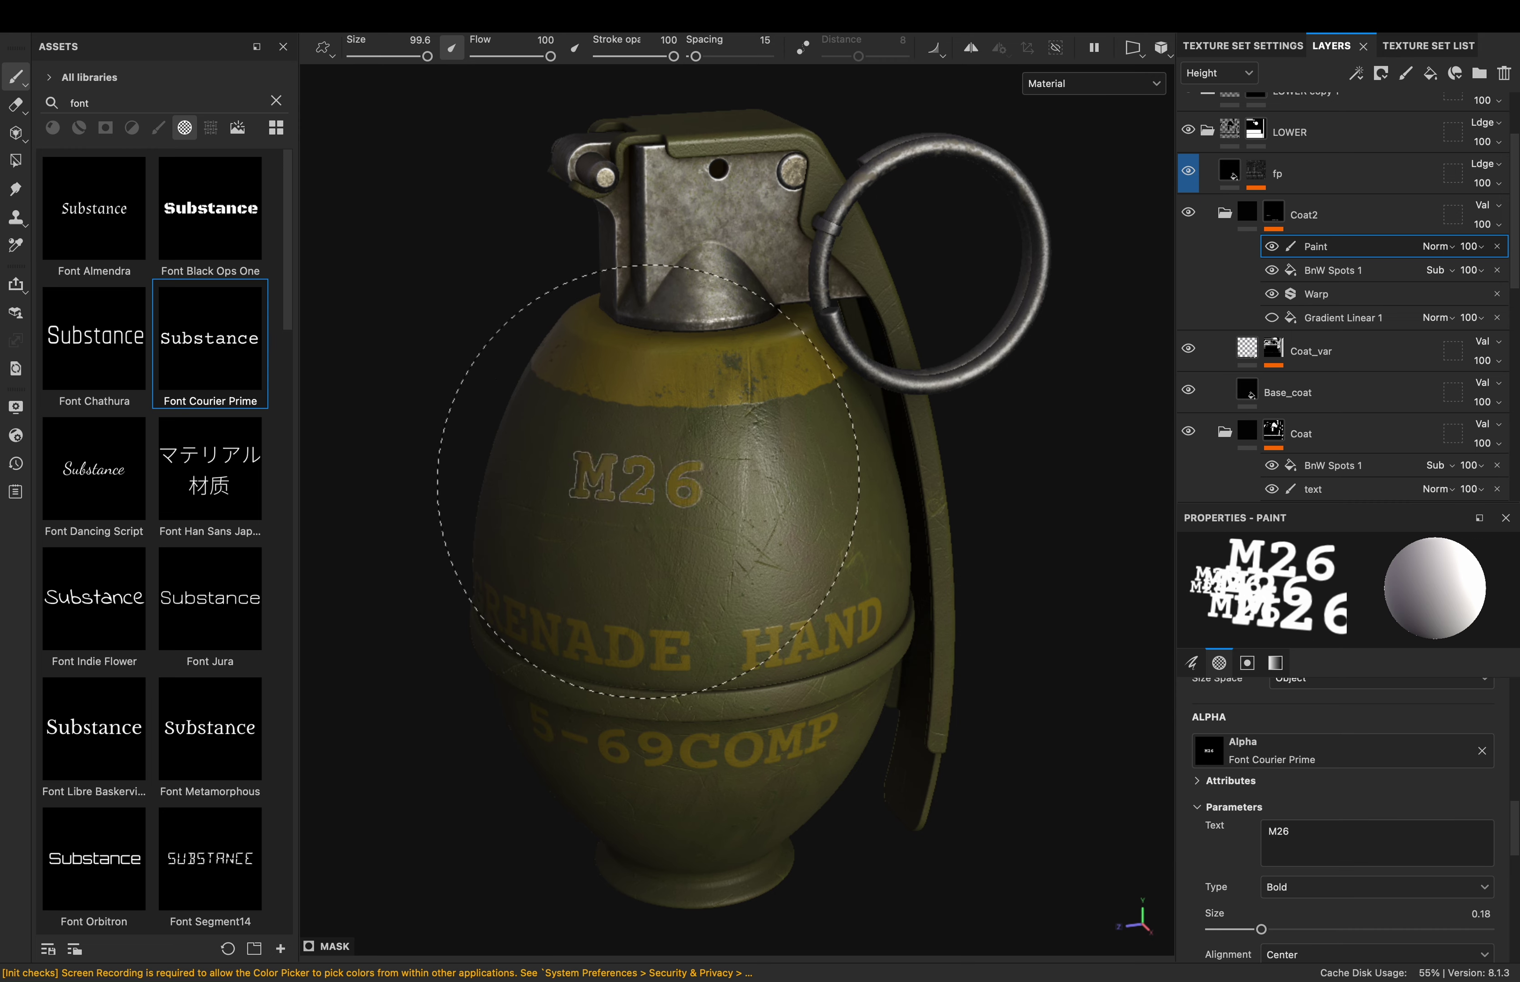
left_click_drag(1261, 929, 1234, 930)
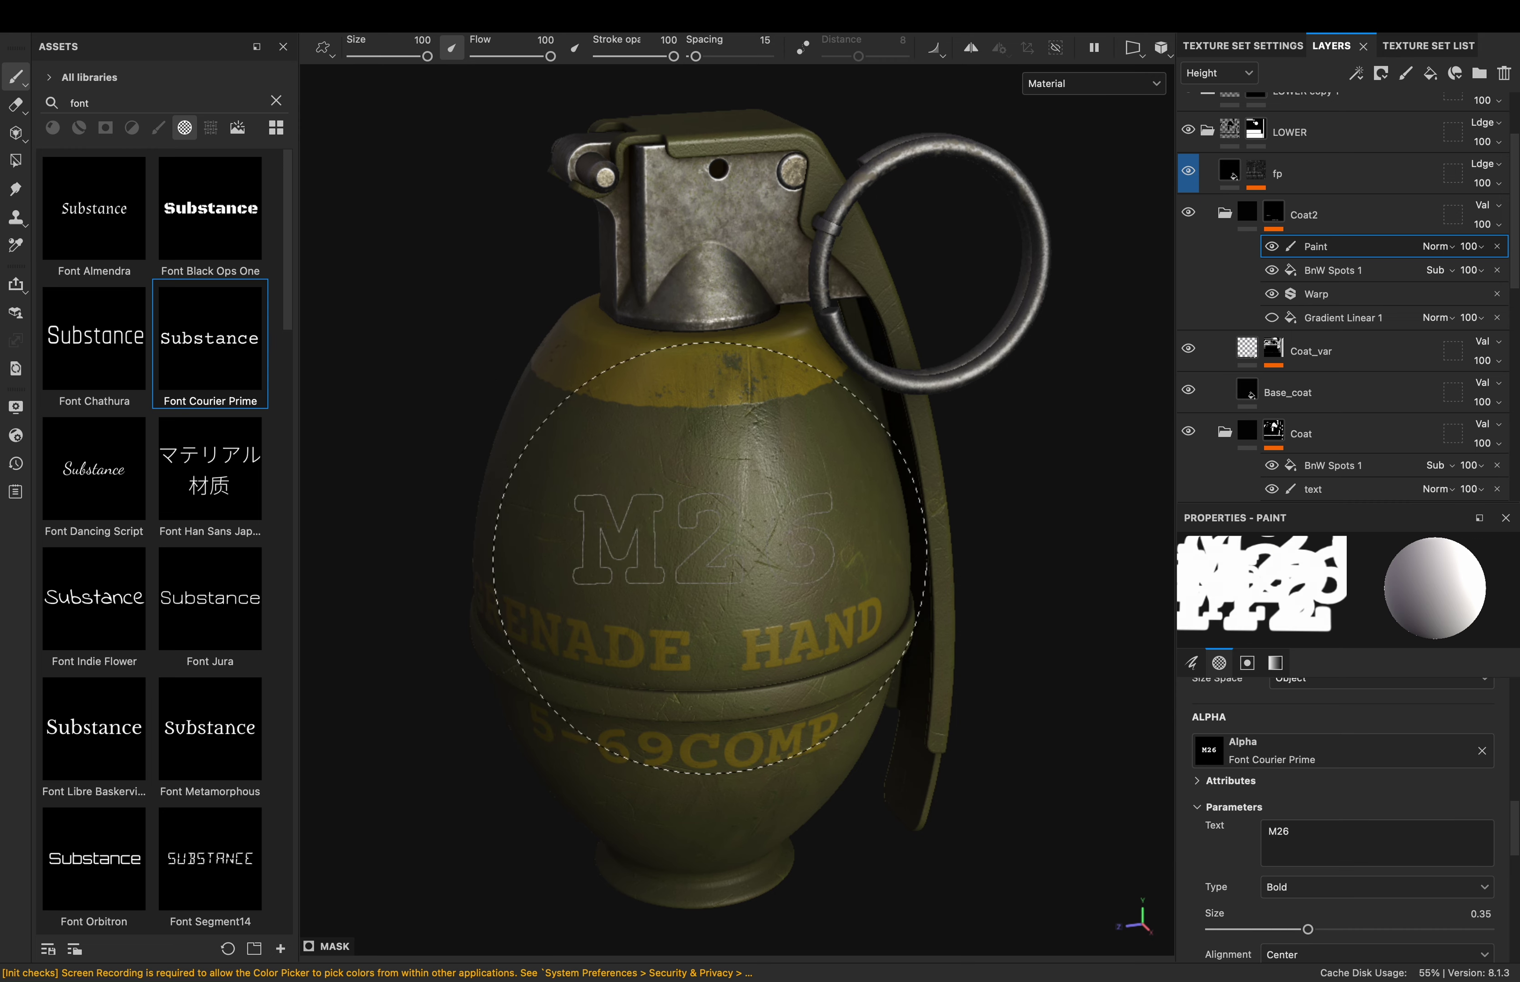
left_click(703, 543)
Shift the Base_coat lettering colour toward yellow, raise coat roughness to about 0.52, and add a Rust Fine layer
left_click(1287, 392)
left_click(1398, 739)
left_click(1305, 684)
left_click_drag(1304, 685, 1305, 676)
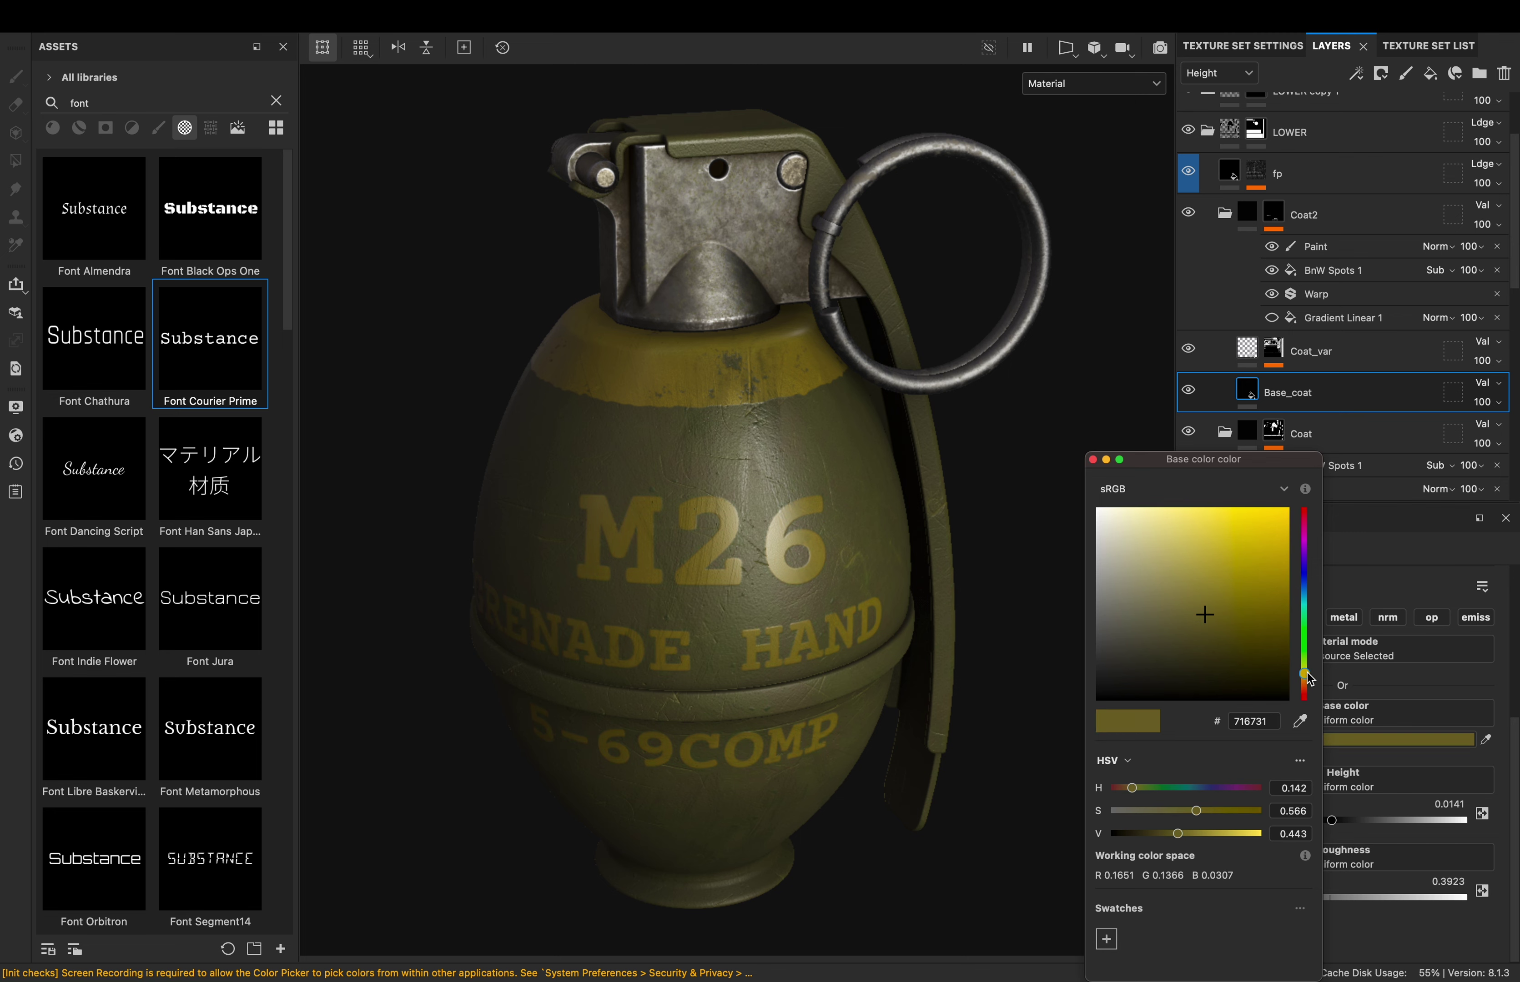
left_click_drag(1315, 294, 1316, 243)
left_click_drag(1220, 738, 1237, 737)
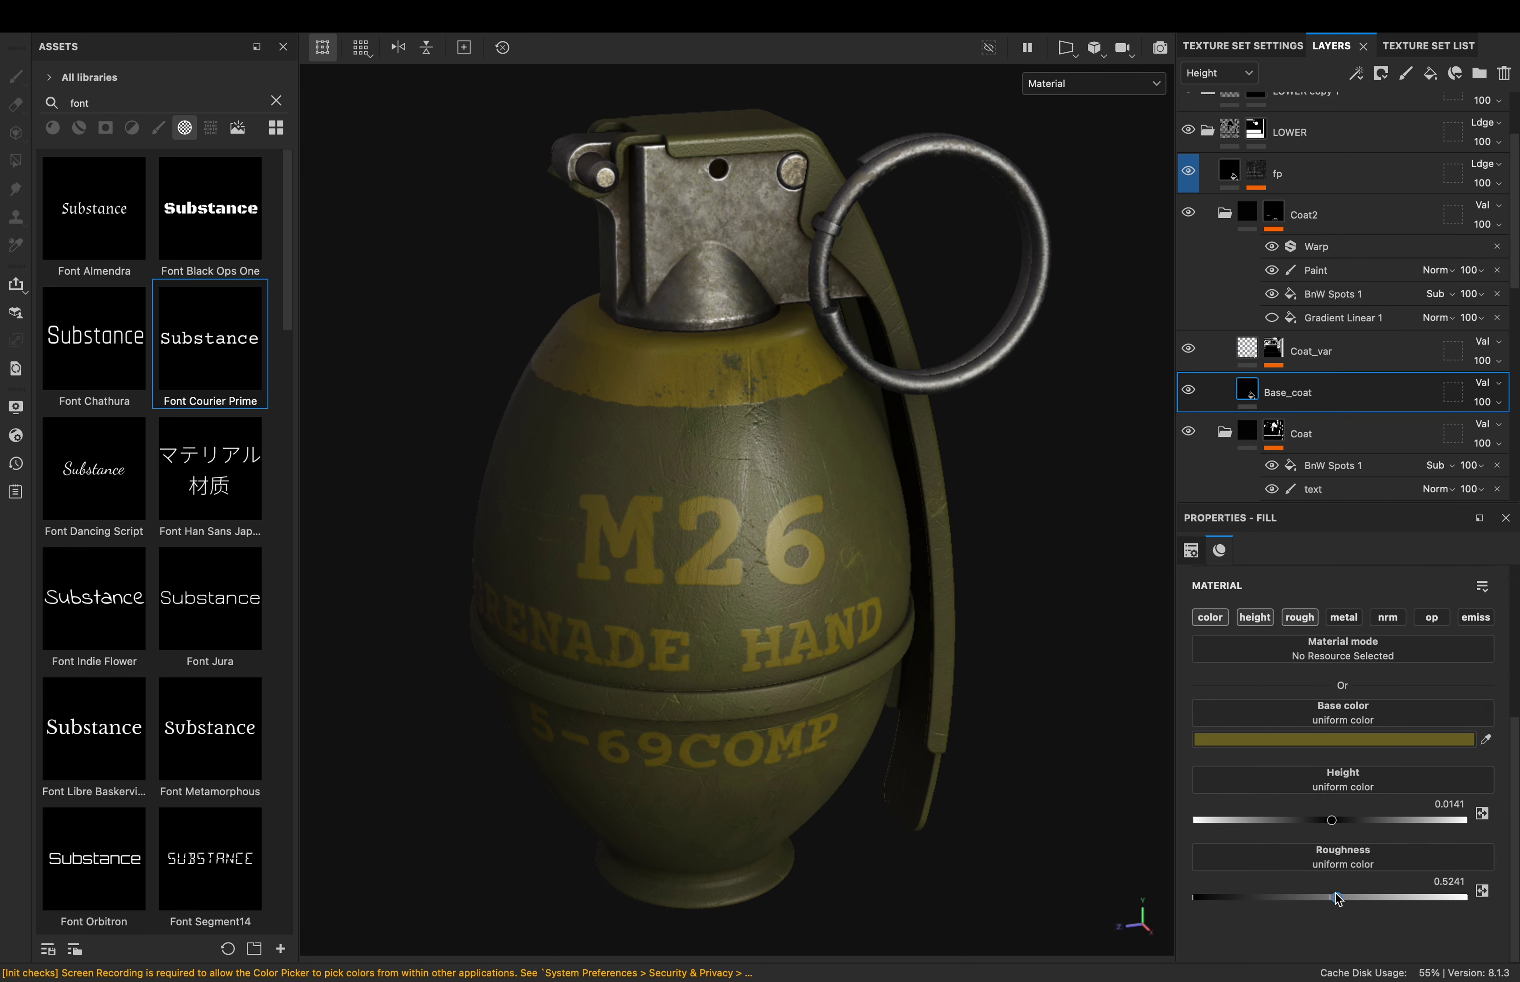
left_click_drag(203, 408, 1306, 320)
left_click(1398, 785)
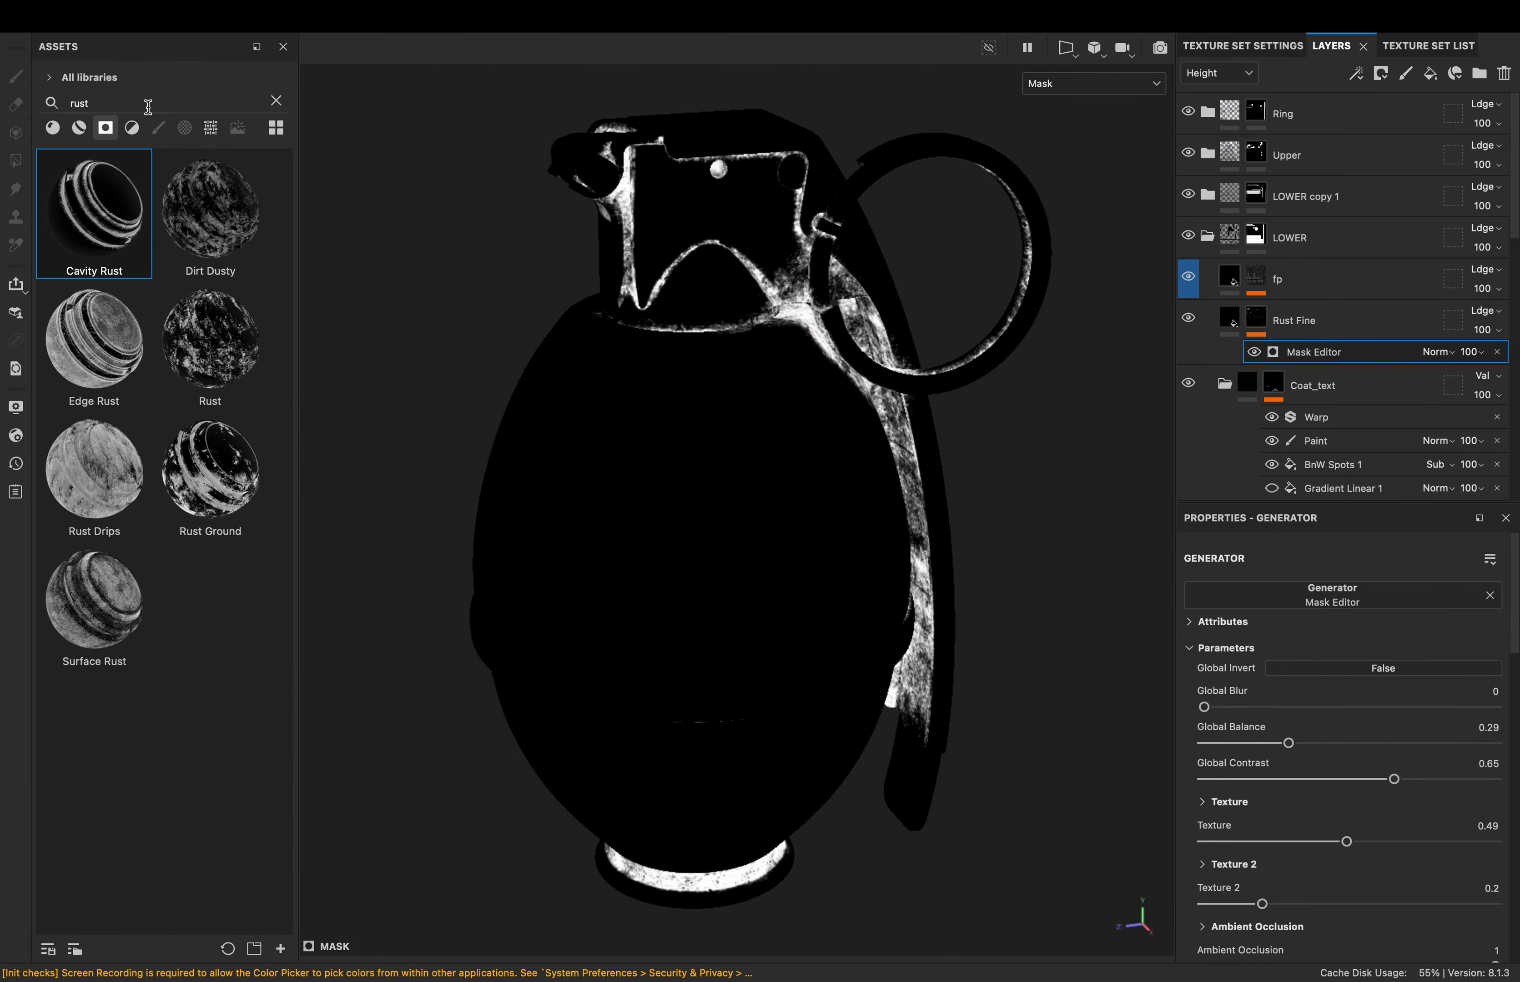
Add a Dirt generator to the Rust Fine mask, then create a masked fill layer in DUST
left_click_drag(1337, 343, 1335, 344)
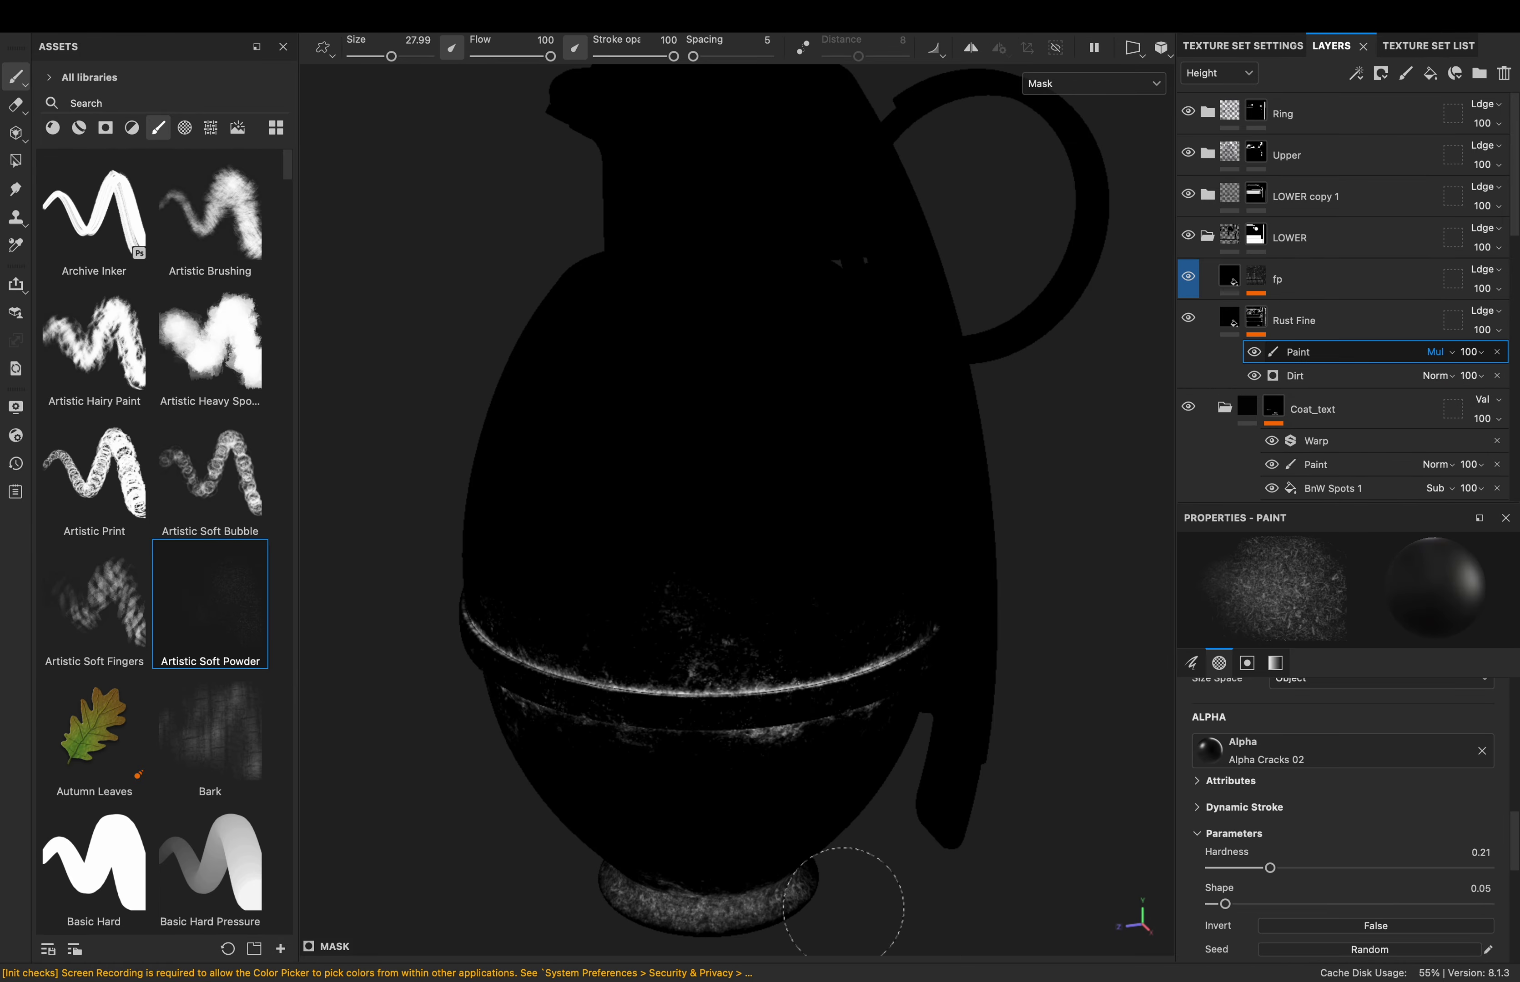
key("m")
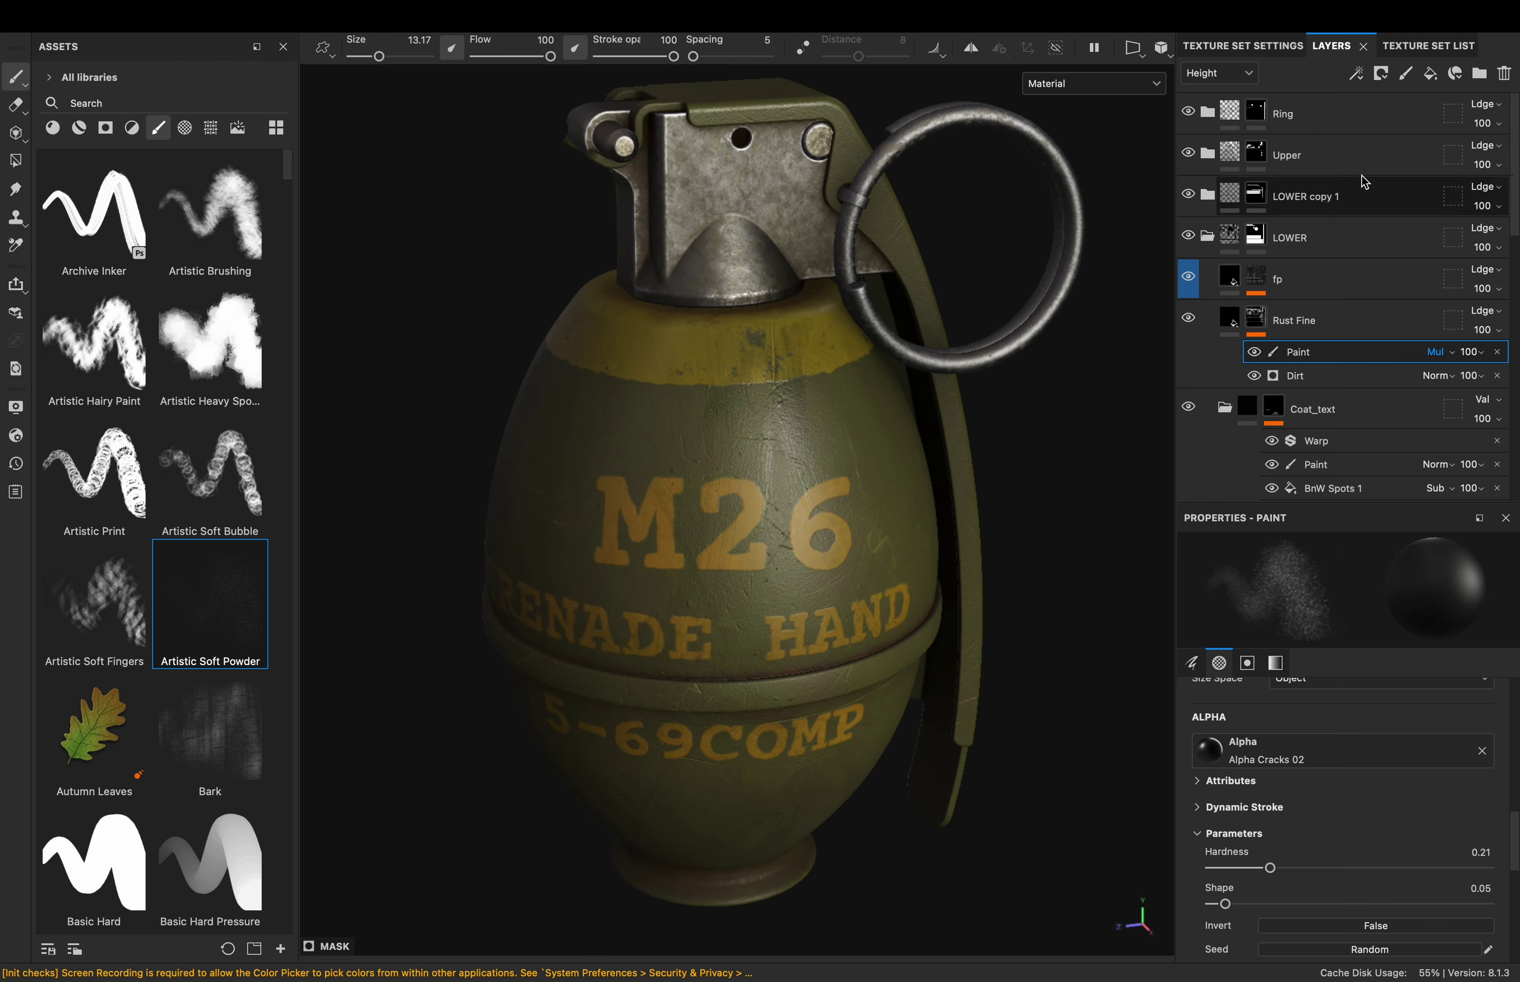
left_click(1430, 73)
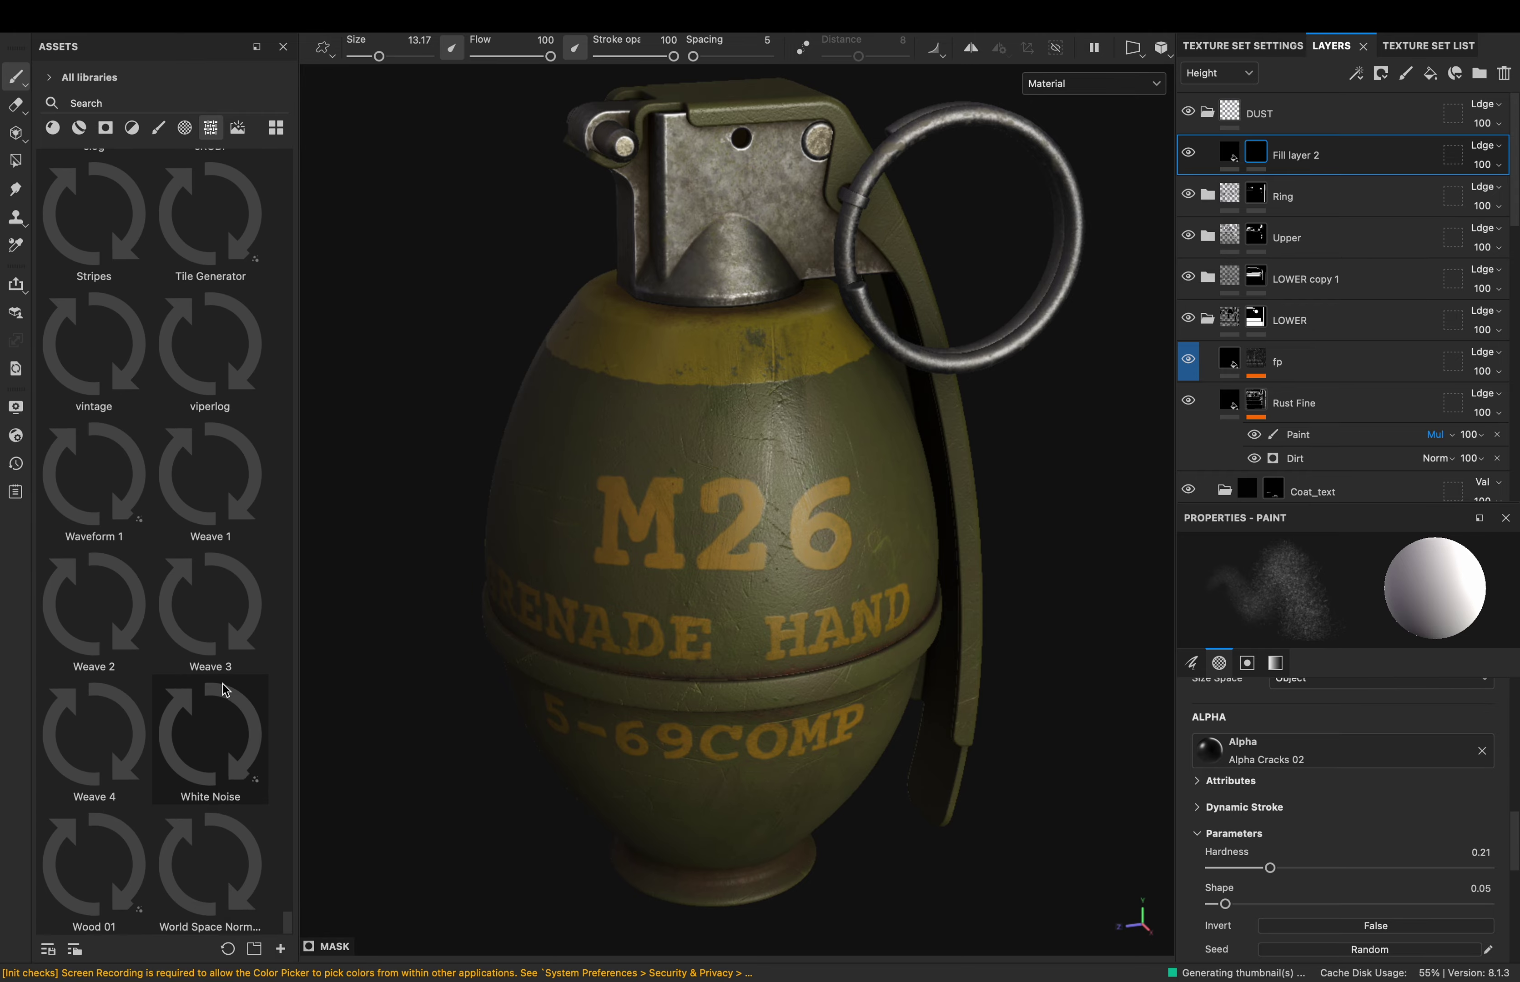
scroll(142, 625, "down", 5)
right_click(1256, 154)
left_click(1315, 762)
Mask the dust with roughImp_250 plus Levels, and apply roughImp_260 to another dust layer
left_click_drag(211, 543, 1204, 677)
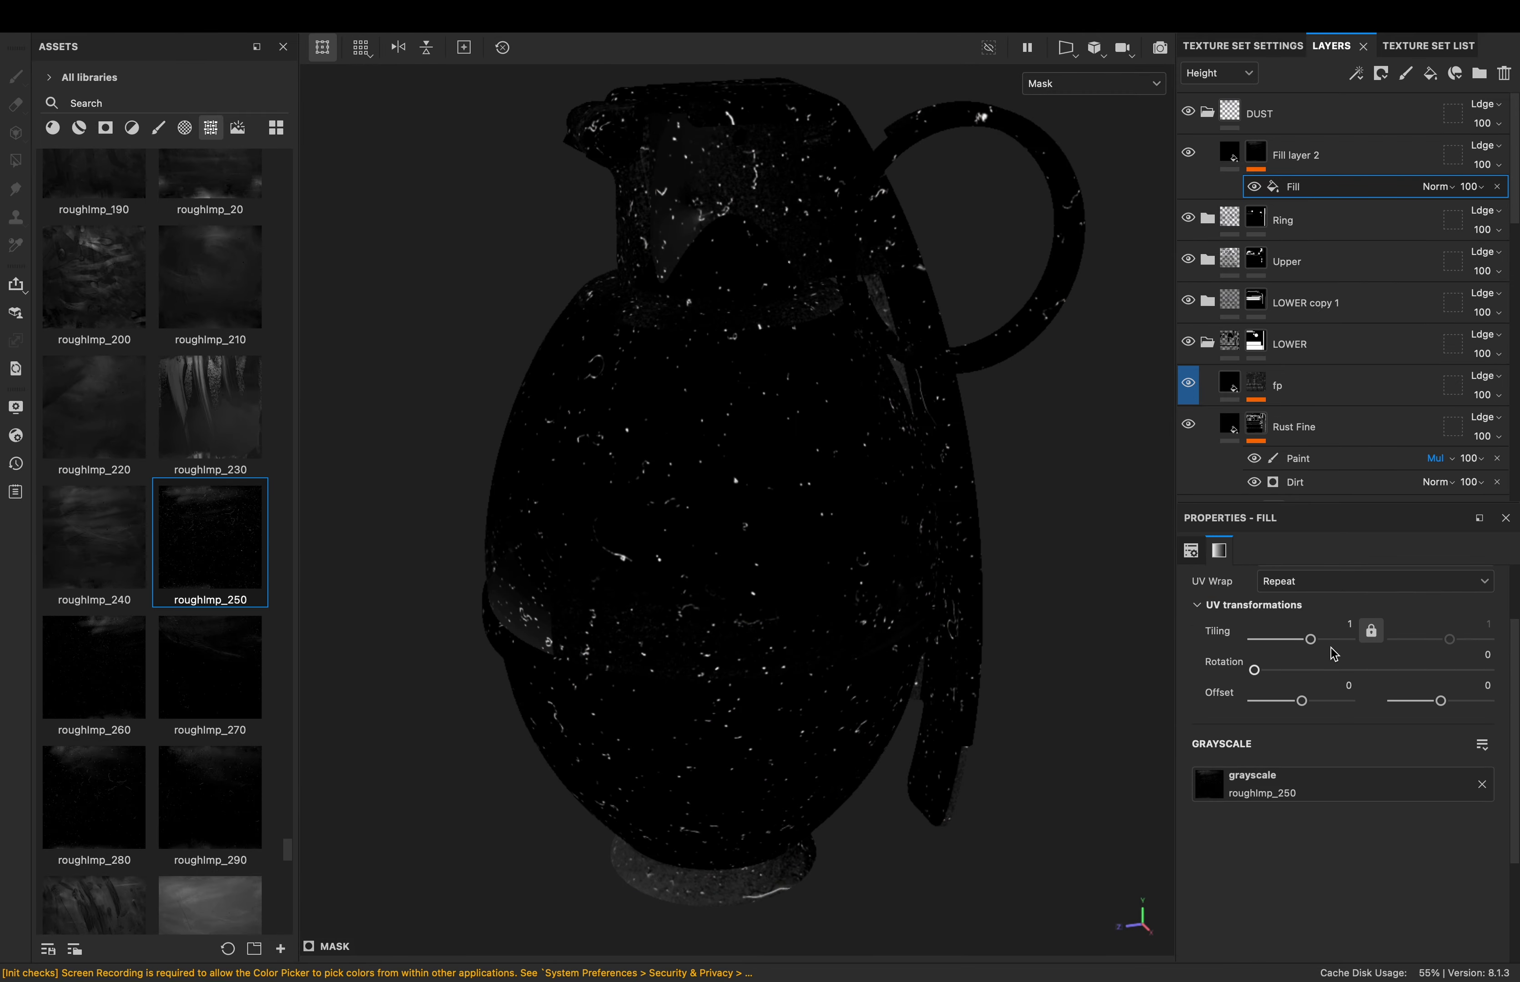
left_click(1229, 154)
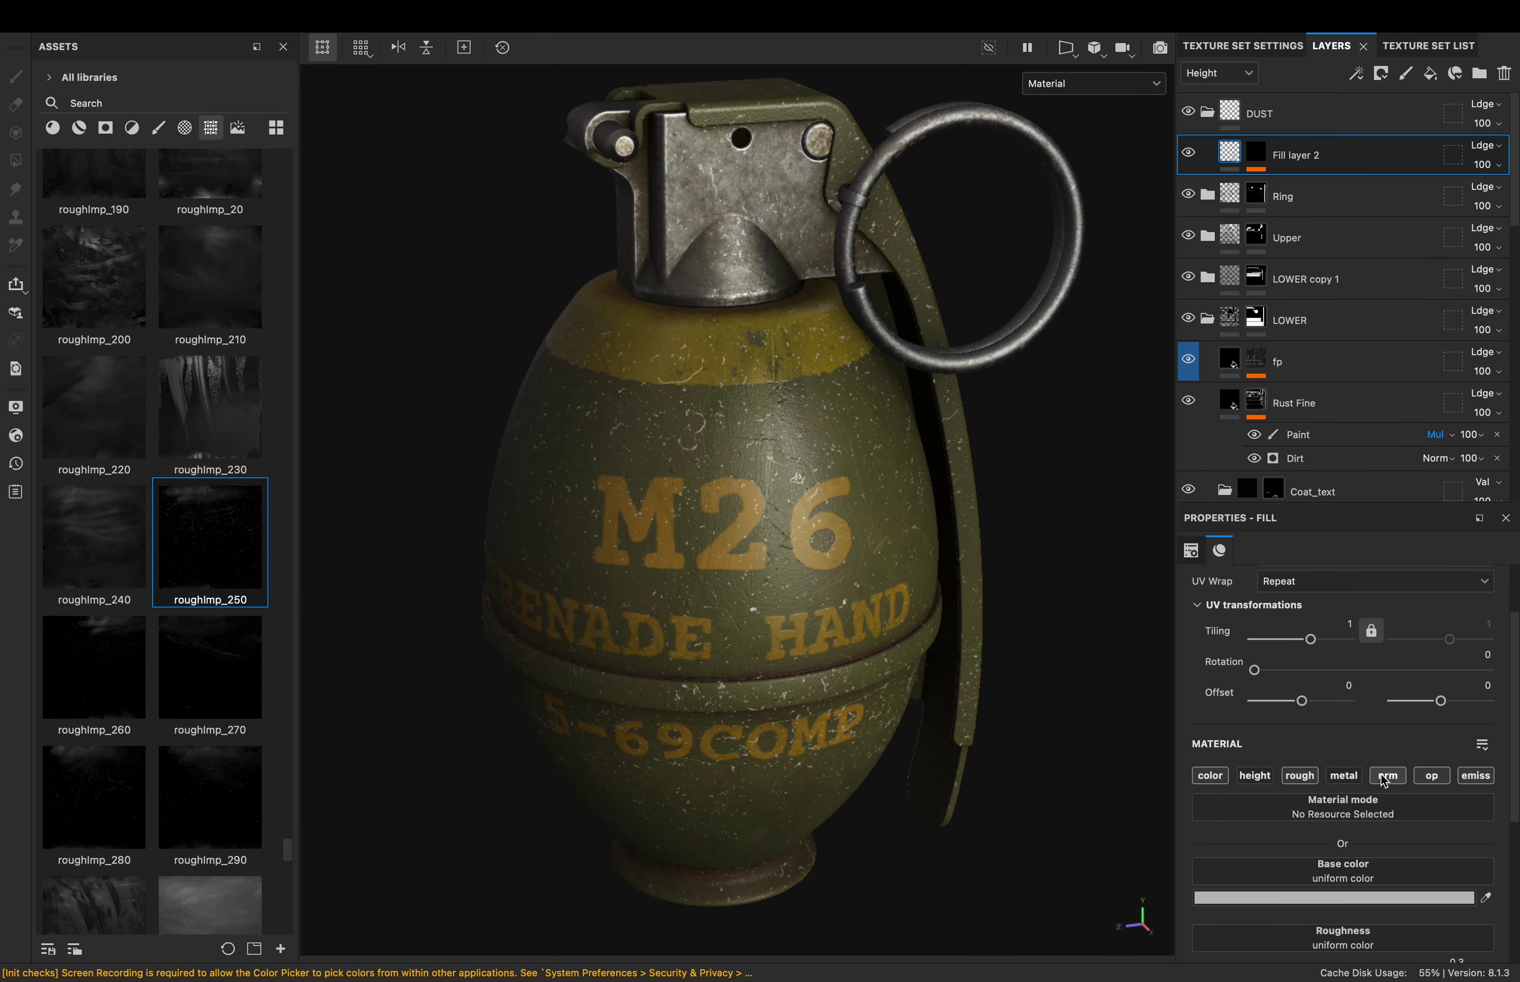
left_click(1398, 739)
left_click(1255, 153)
left_click(1297, 211)
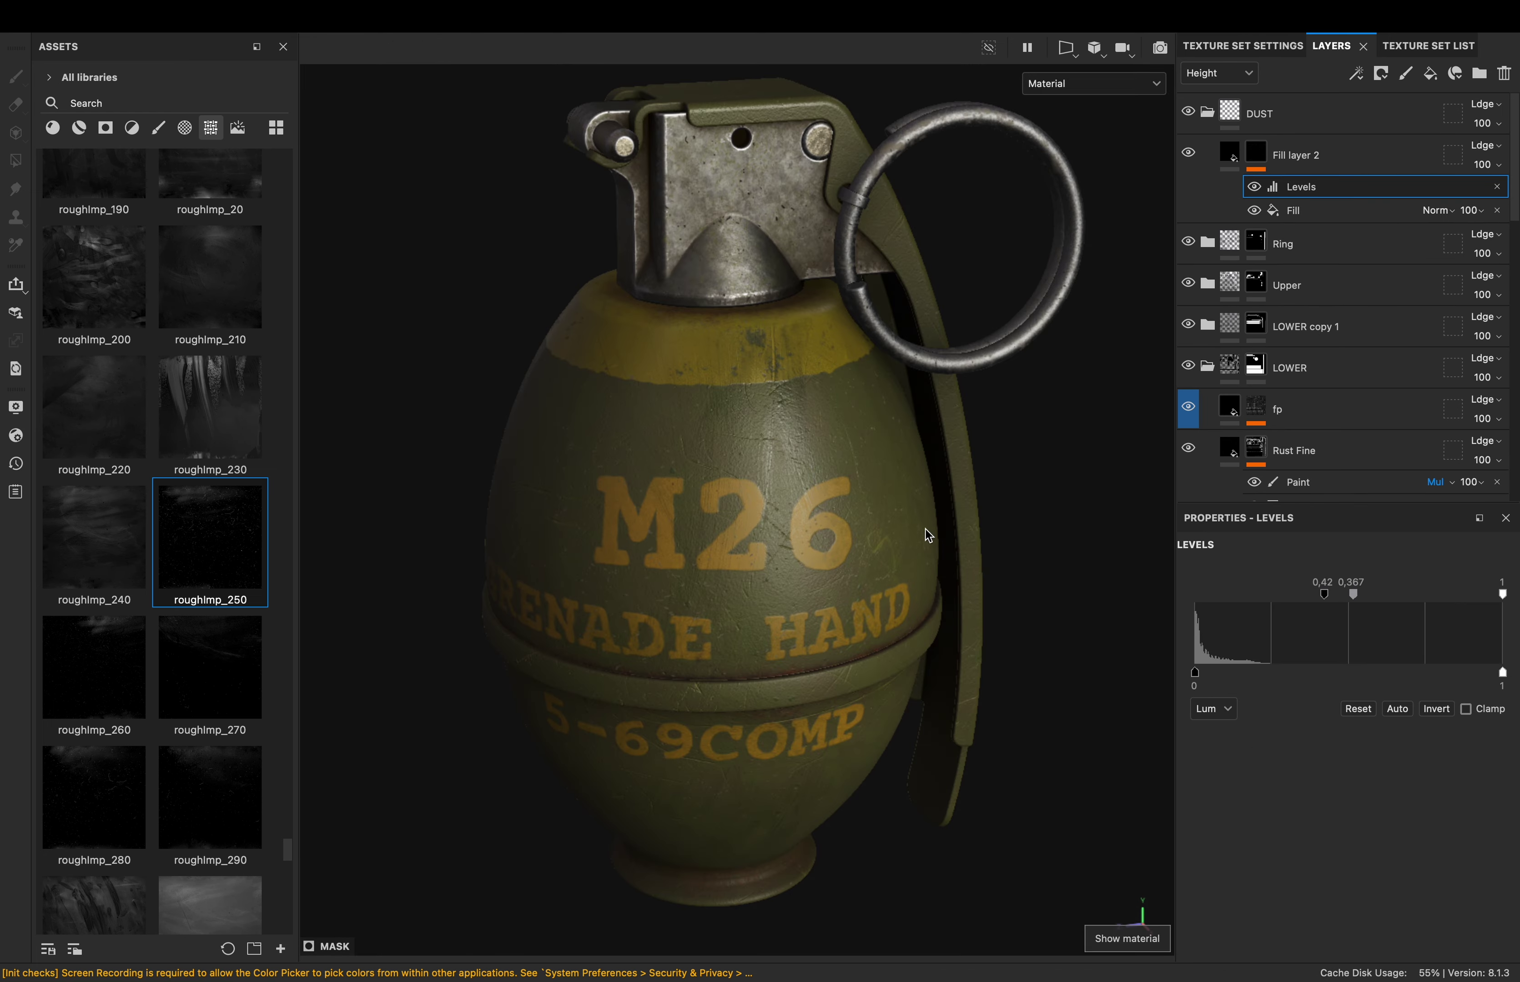
left_click_drag(125, 671, 1296, 210)
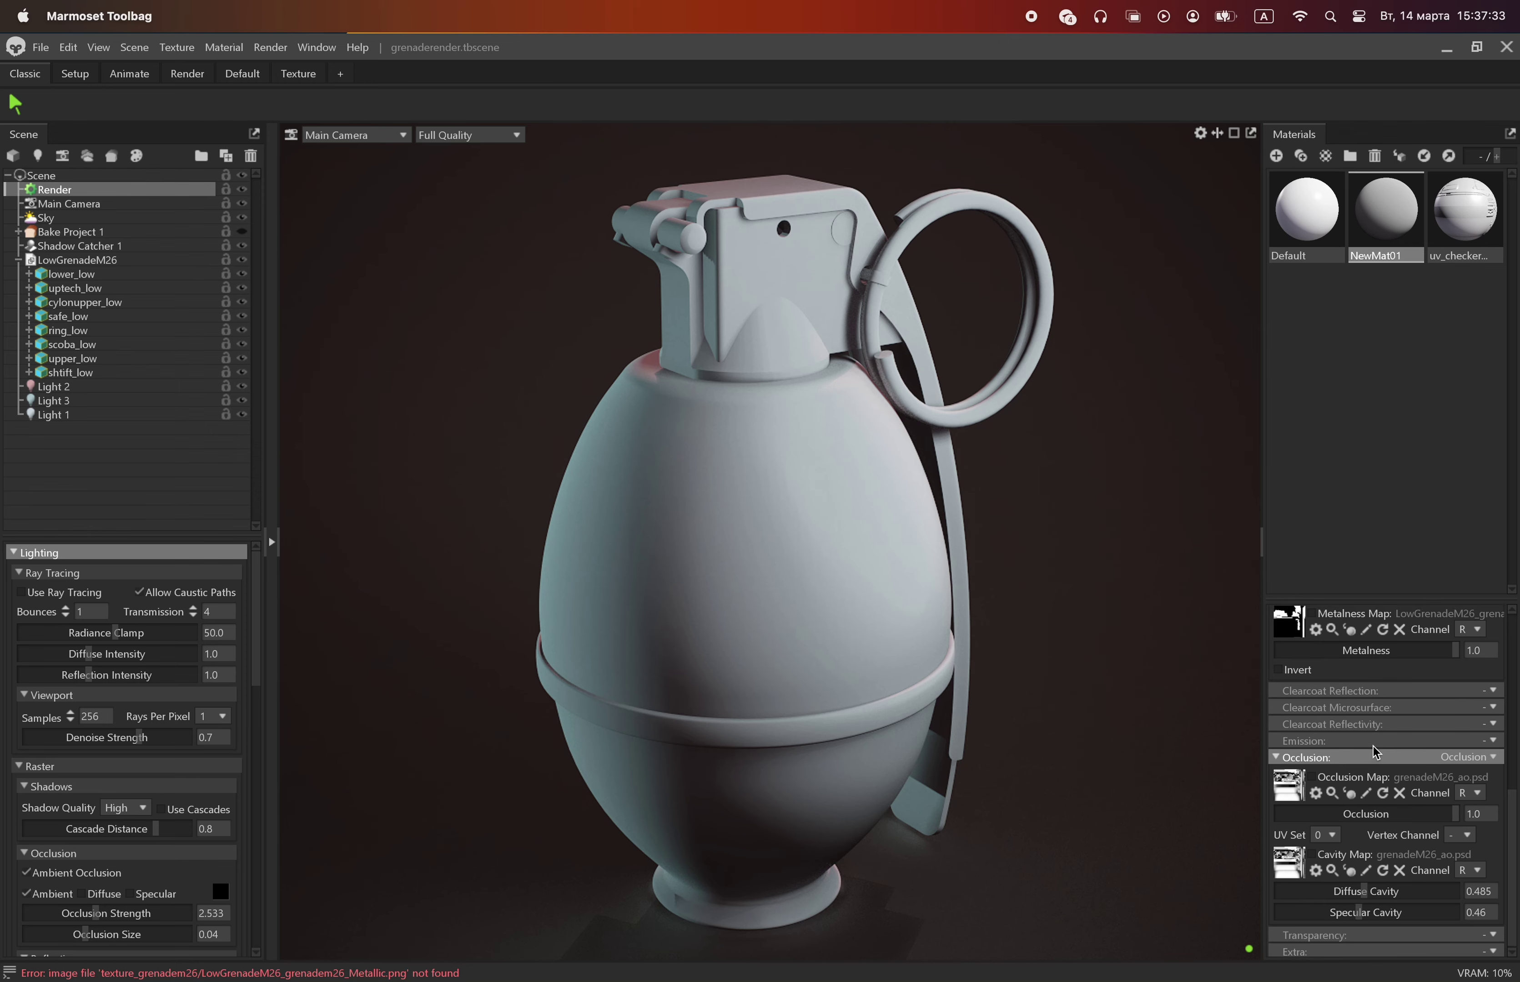
scroll(1376, 752, "up", 5)
Enable the Normal, Albedo and Metalness maps on the grenade's NewMat01 material
left_click(1311, 668)
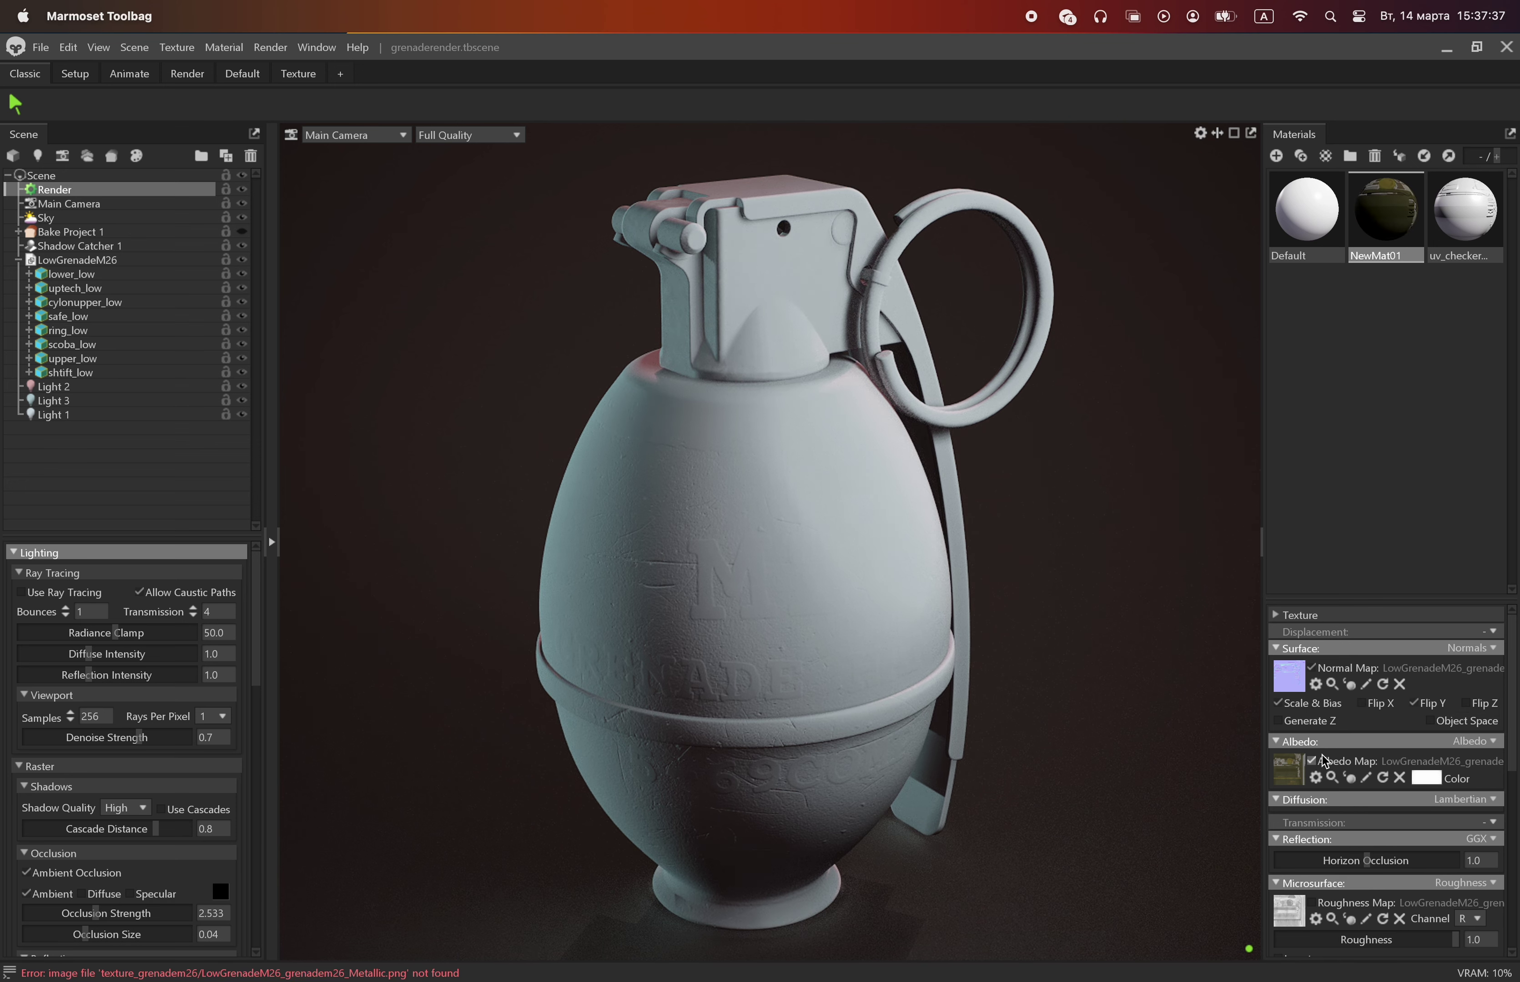
left_click(1314, 760)
scroll(1329, 766, "down", 2)
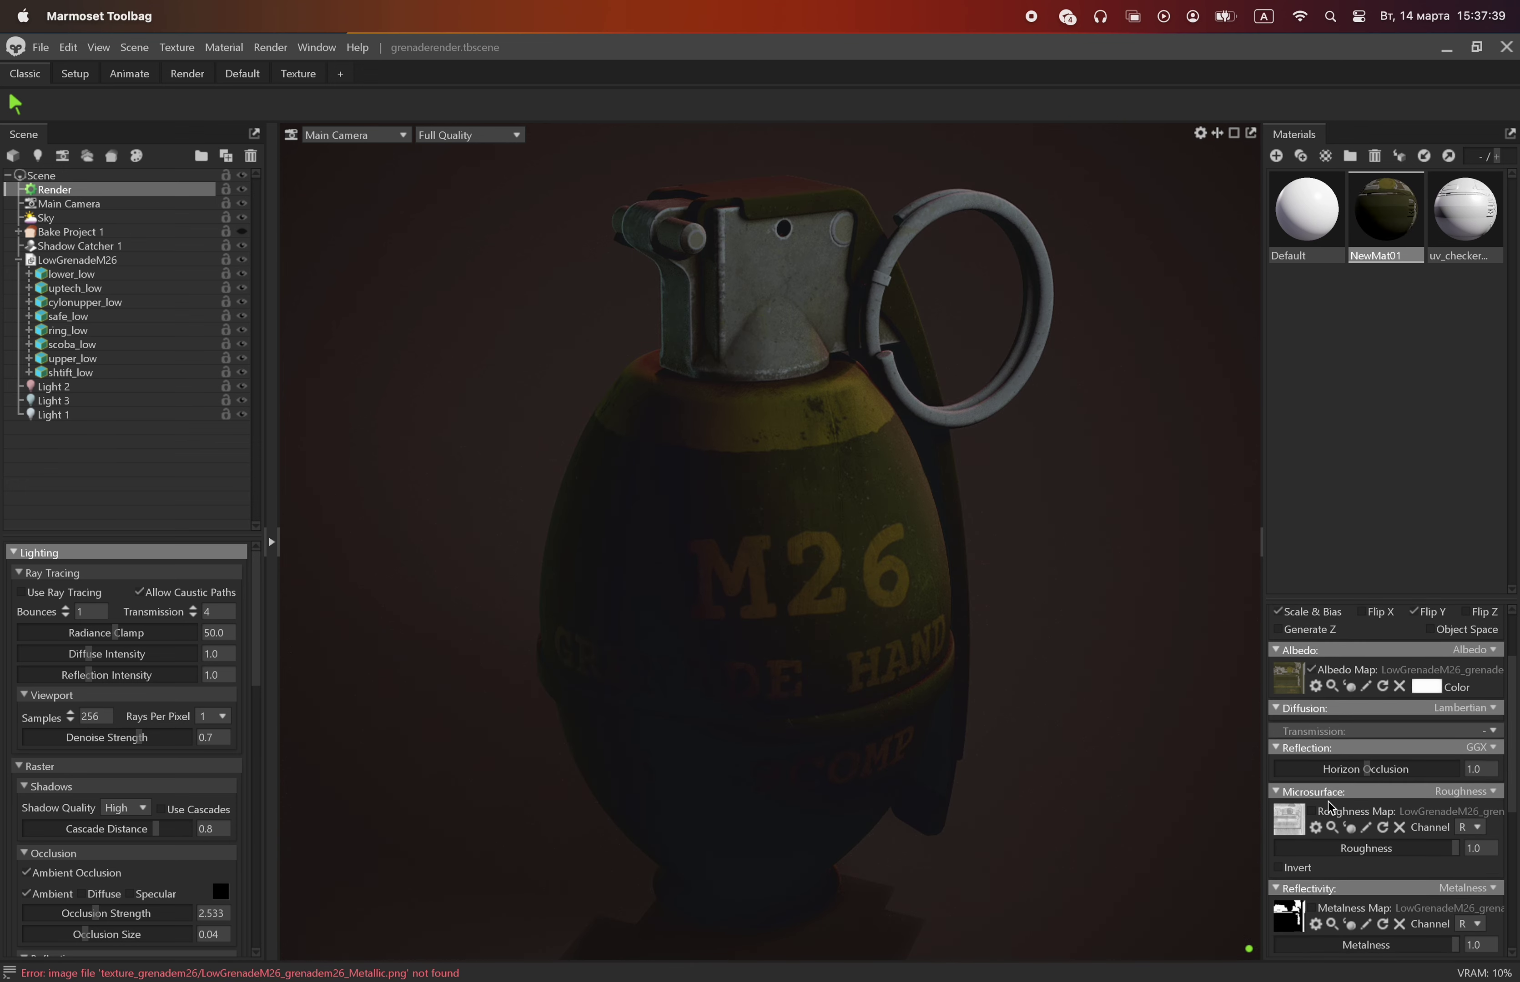
scroll(1335, 831, "down", 2)
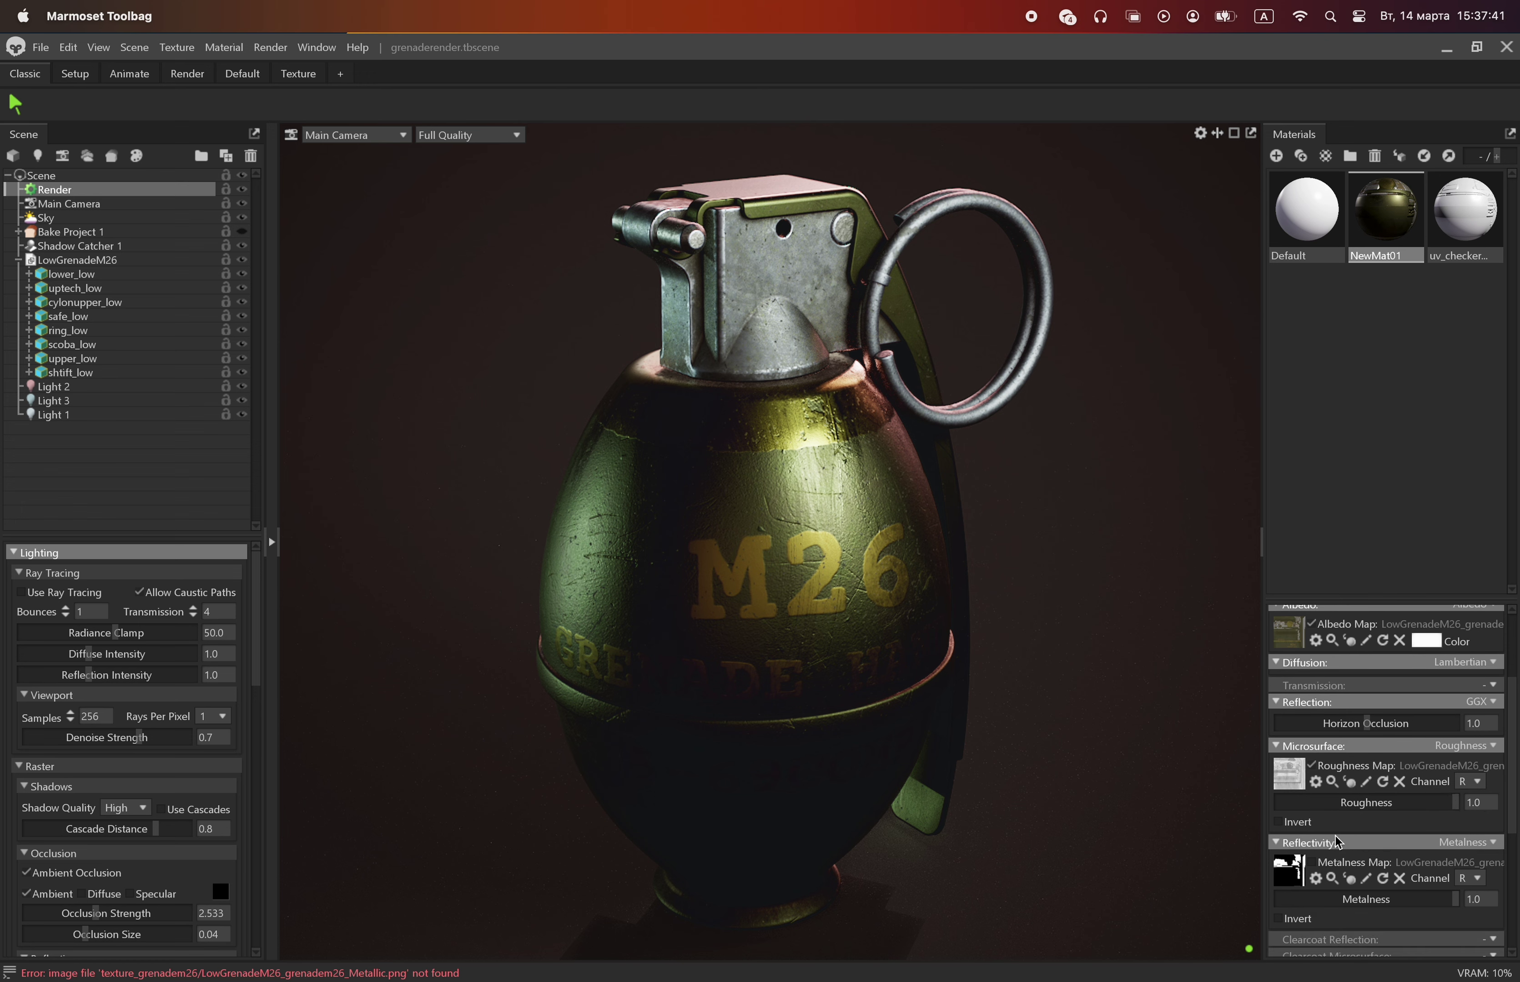
left_click(1334, 863)
Enable the Occlusion and Cavity maps, then select Main Camera to show its settings
scroll(1336, 843, "down", 2)
scroll(1338, 818, "down", 3)
scroll(1340, 785, "down", 2)
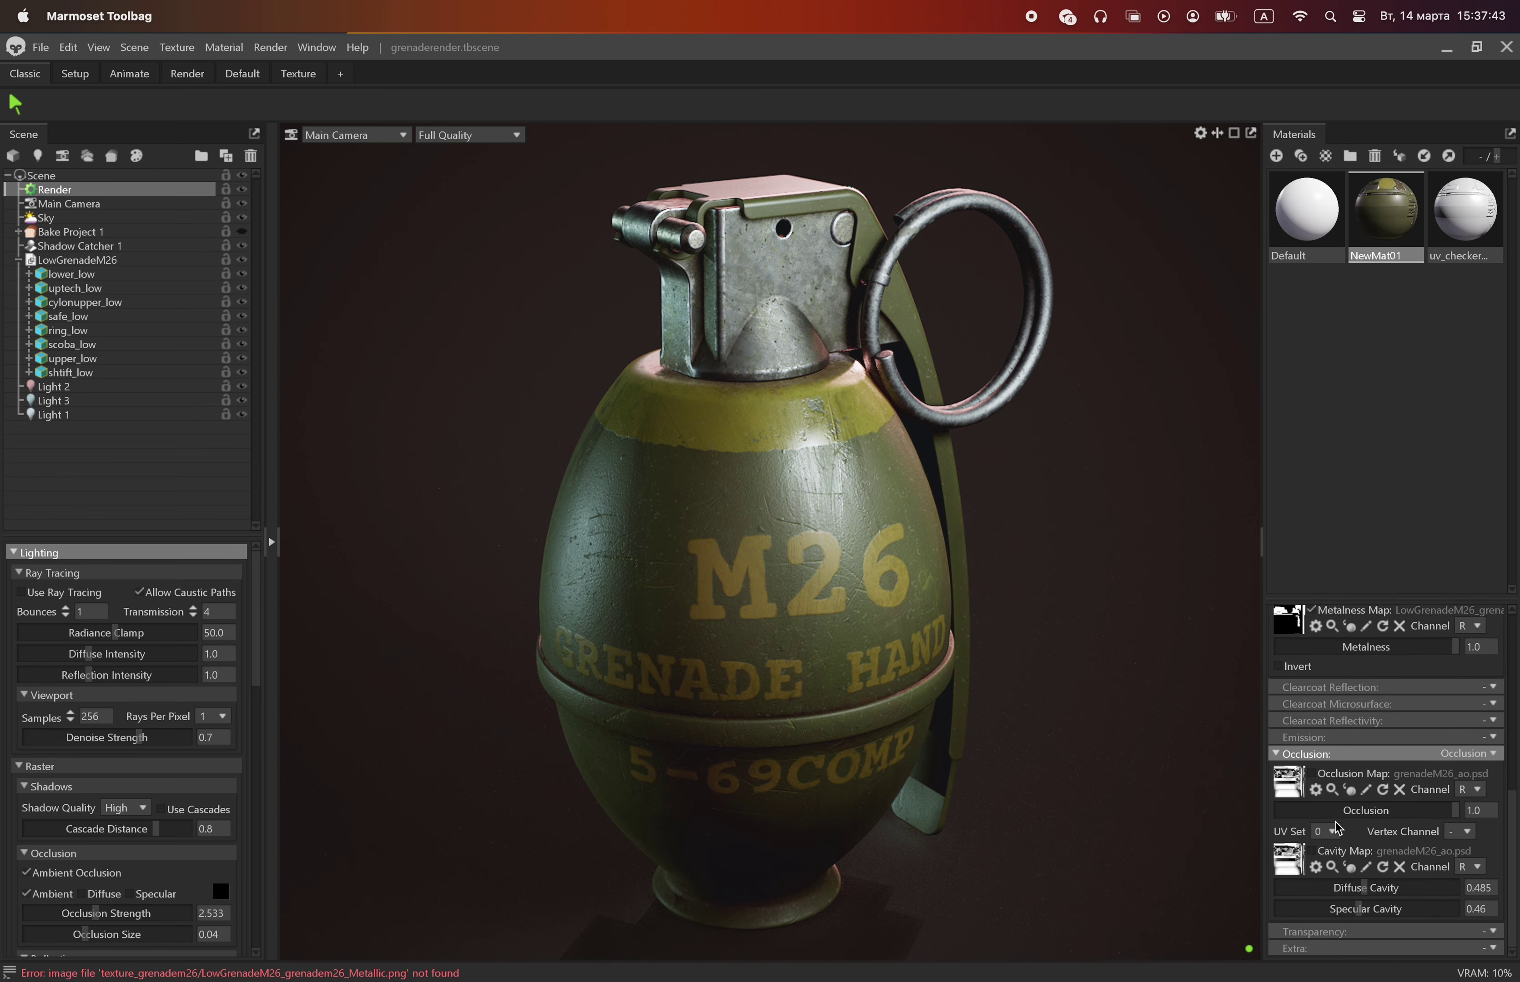
left_click(1339, 775)
left_click(1338, 850)
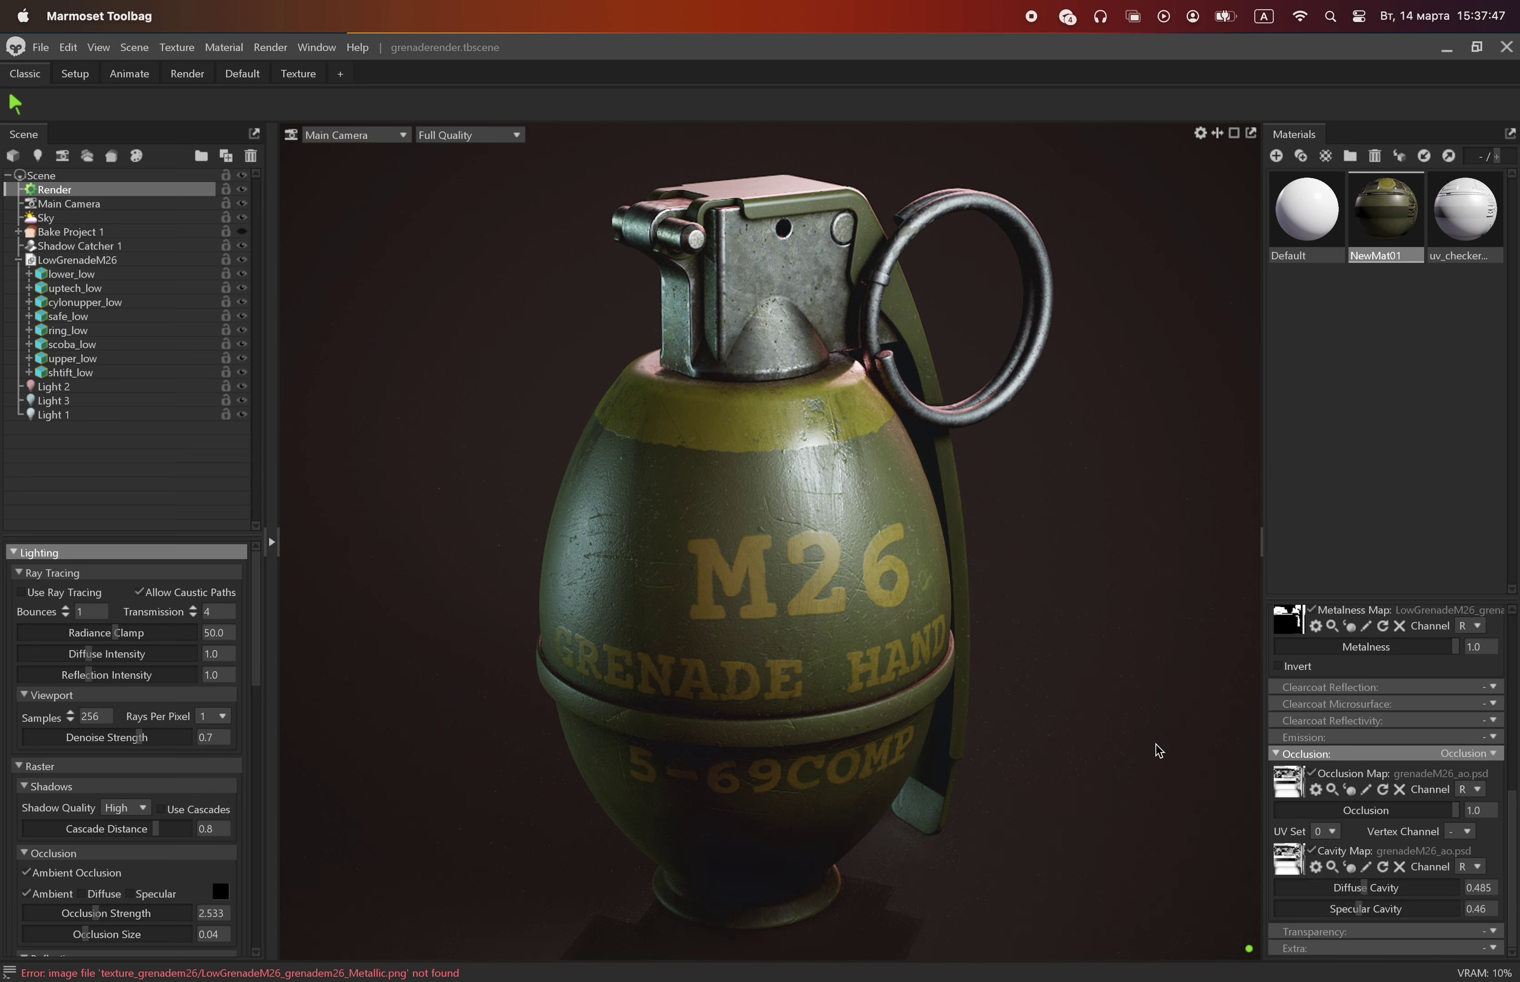
left_click(77, 217)
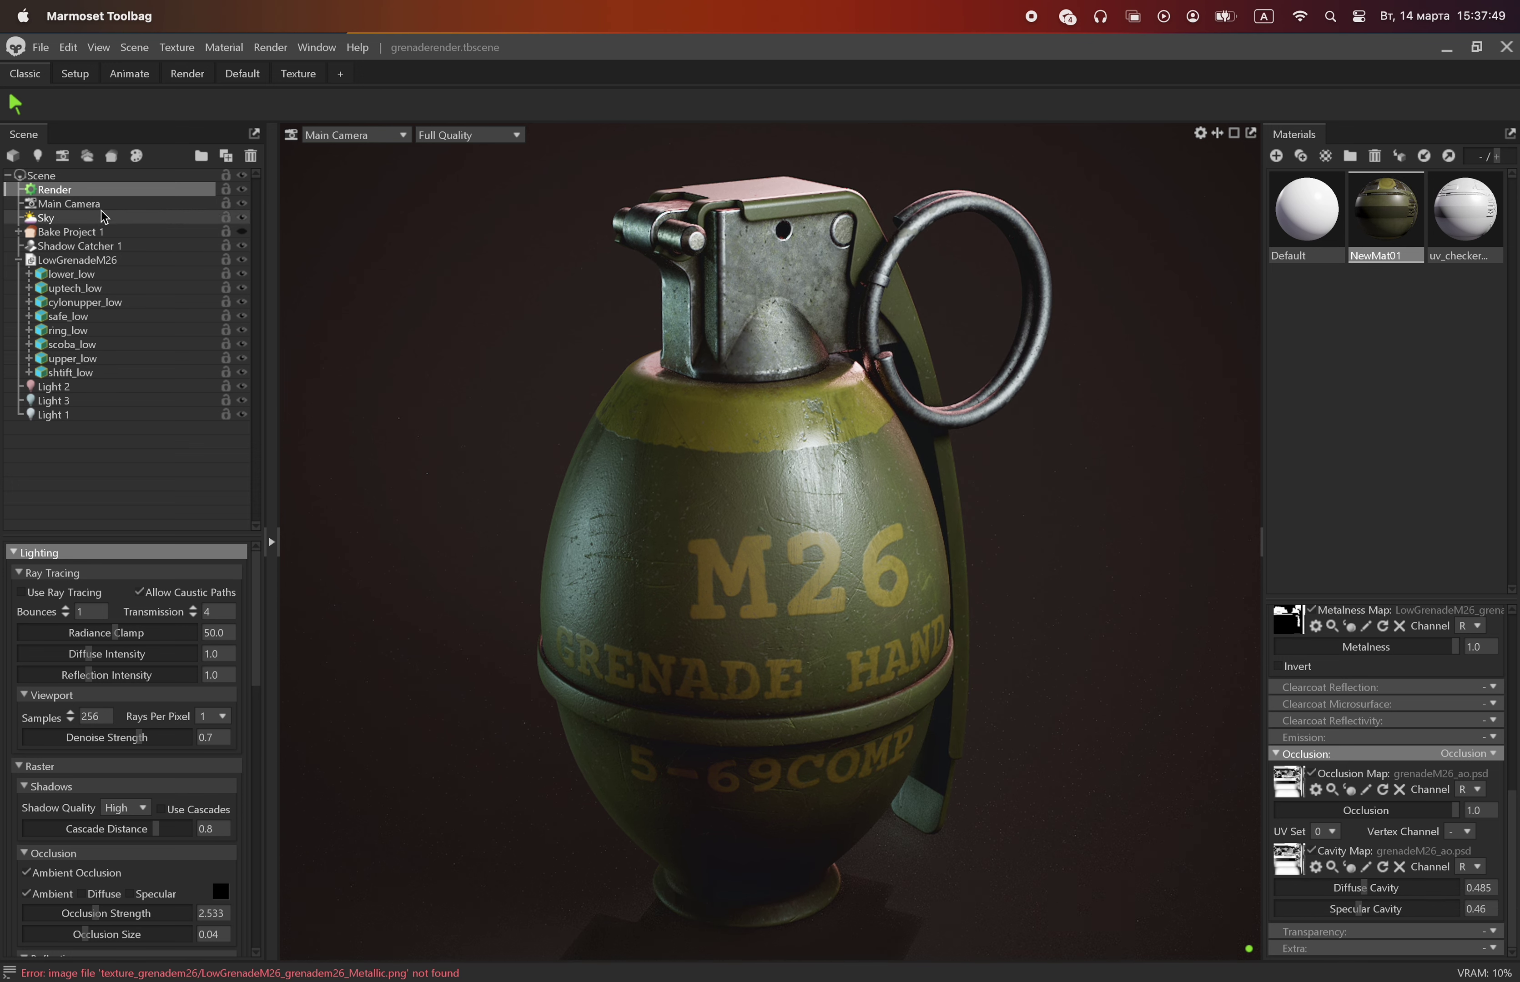
left_click(100, 204)
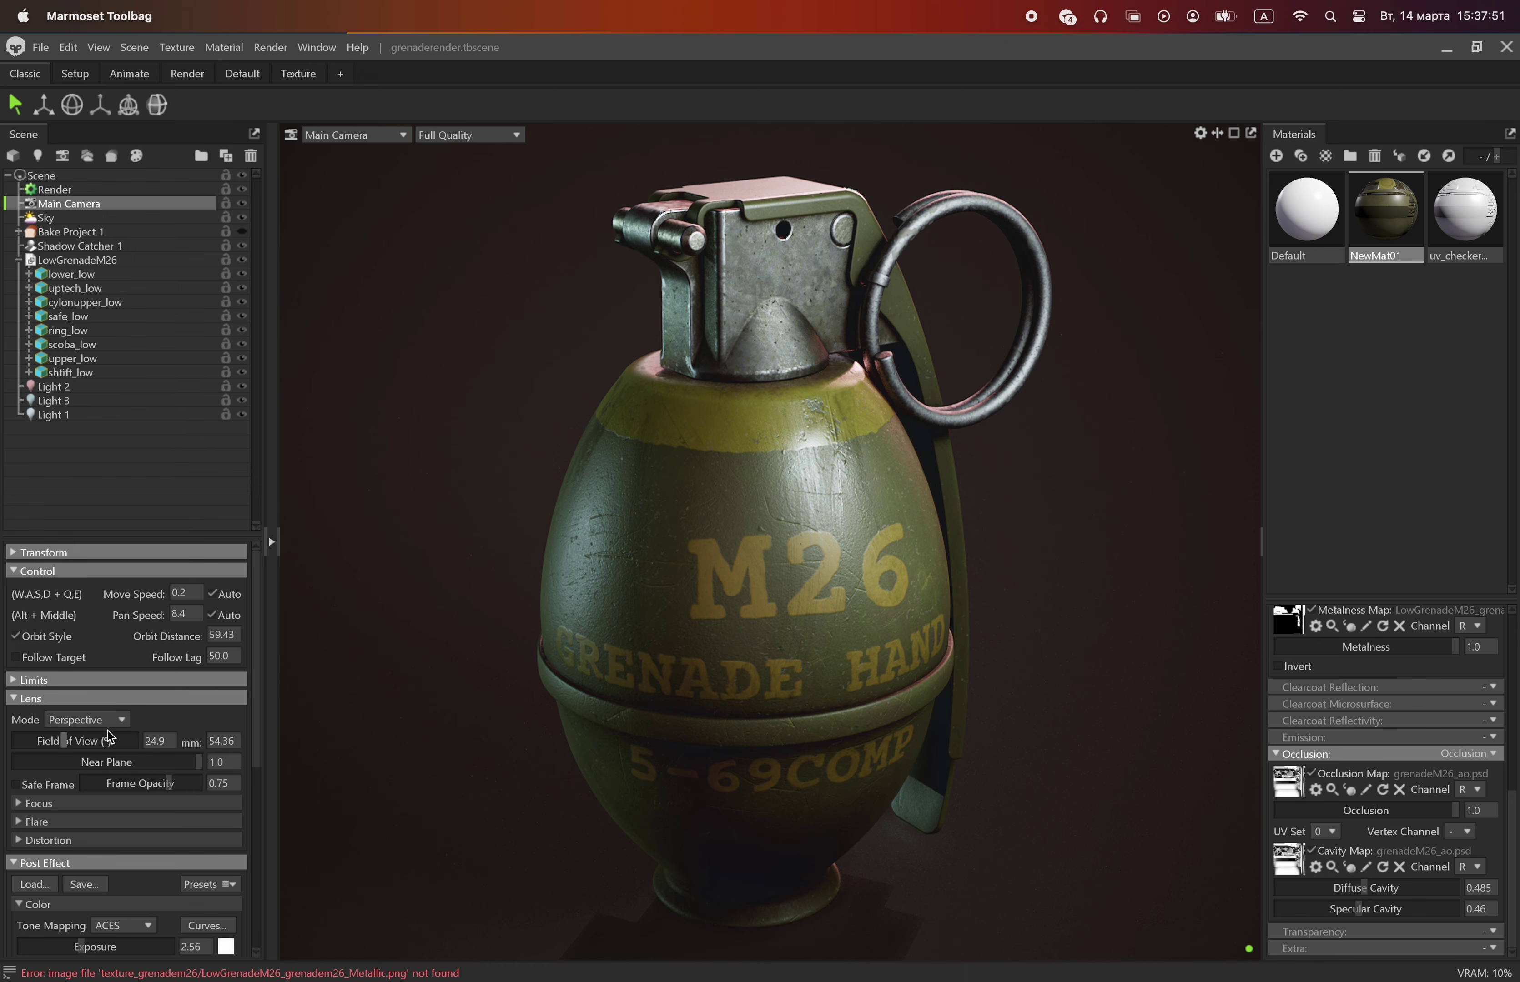
Select Render in the Scene tree and enable Use Ray Tracing under Lighting
scroll(110, 737, "down", 6)
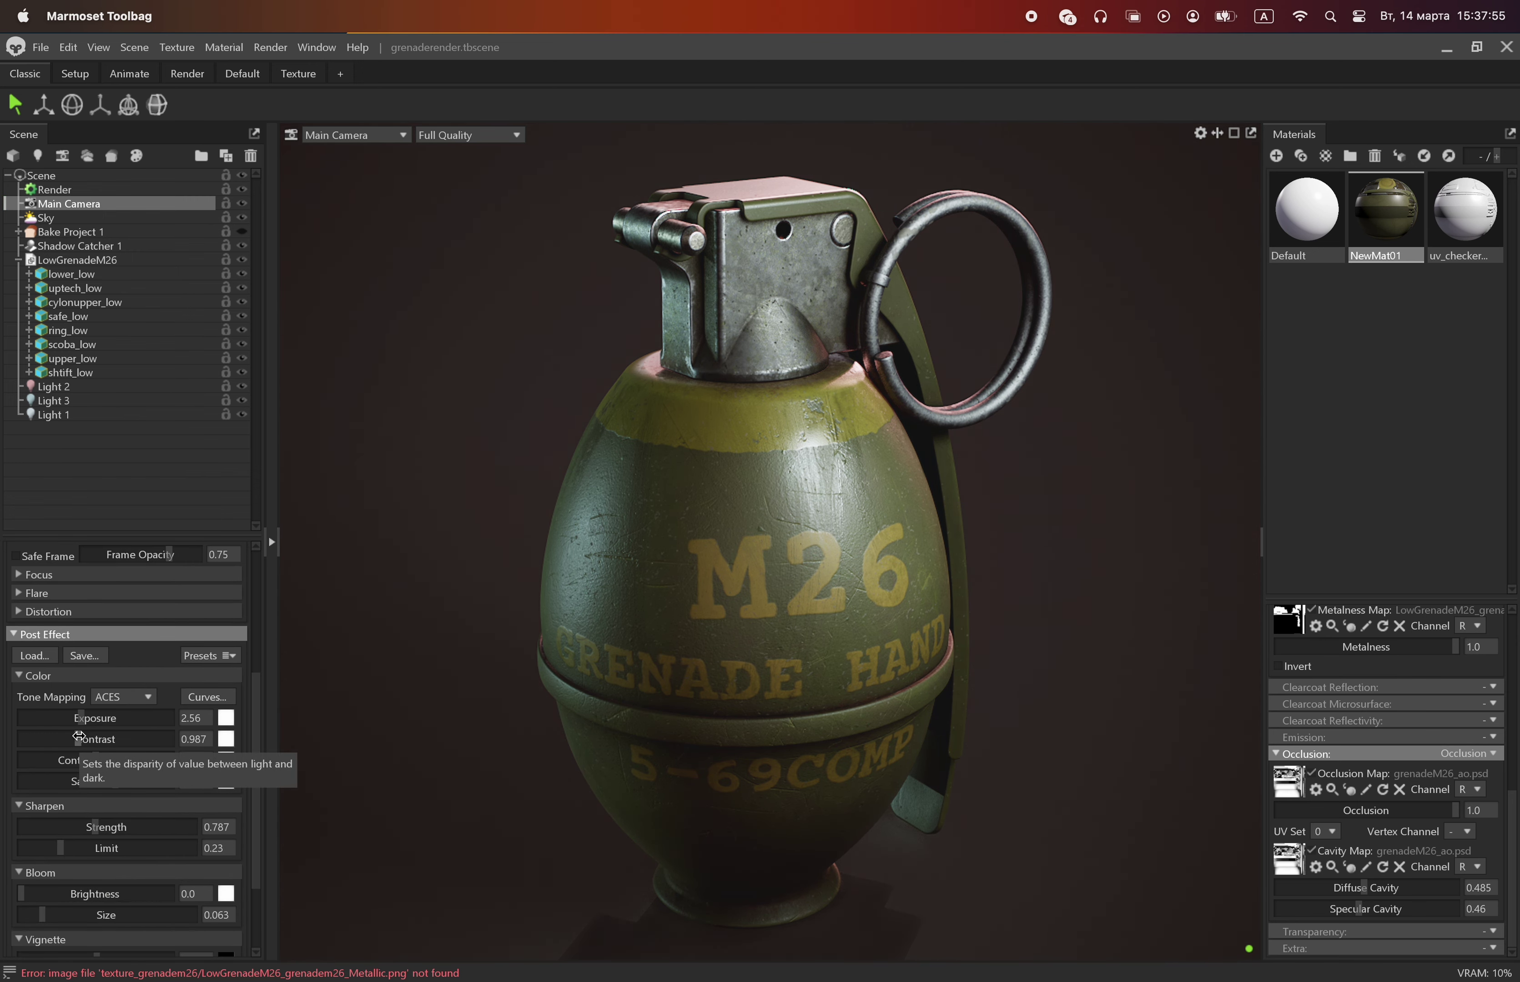
left_click(54, 190)
left_click(58, 594)
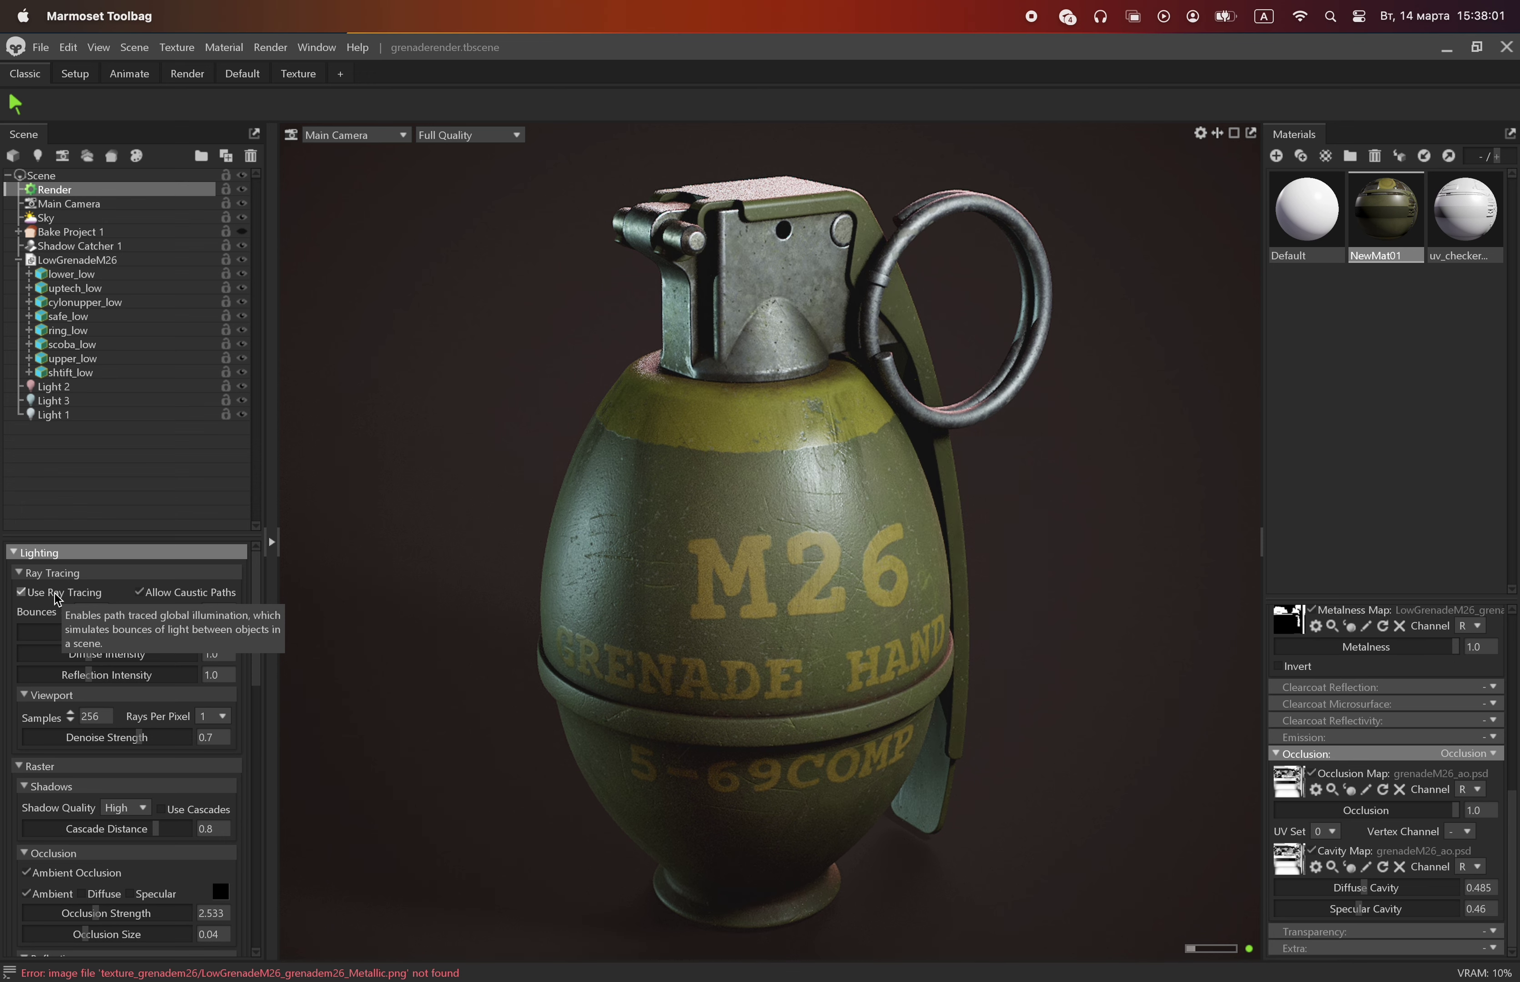